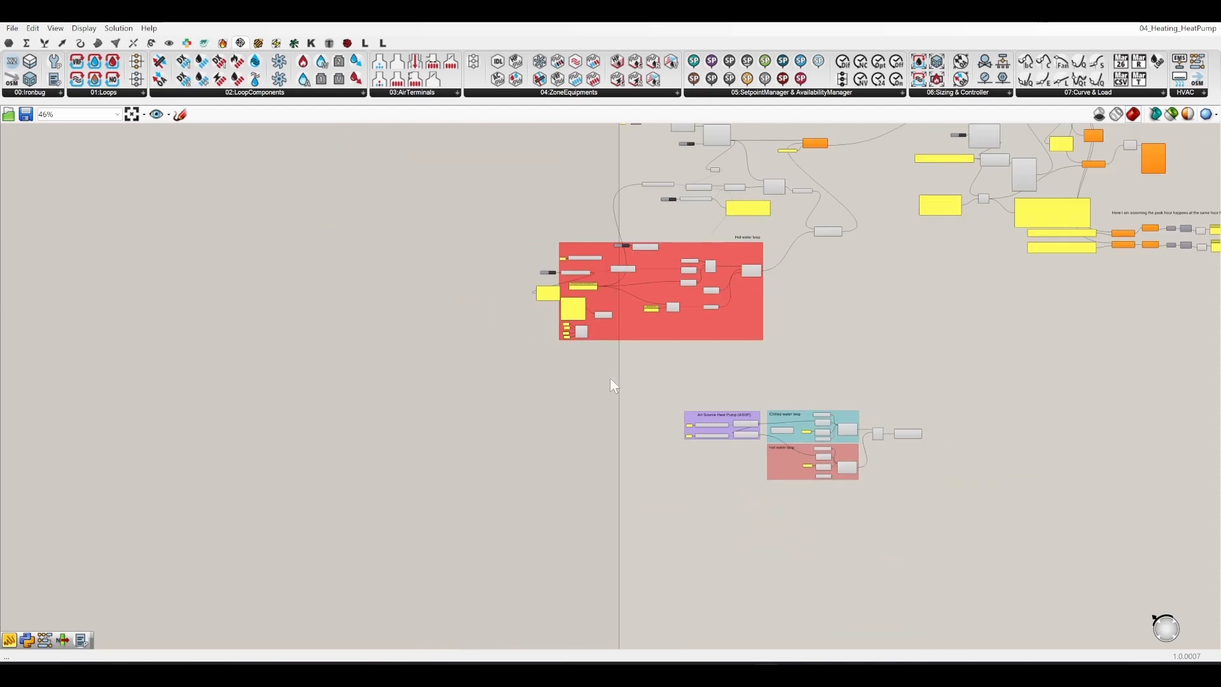
Step: Move the whole air source heat pump template, from its ASHP group to its HVACSystem, to the empty area beside the existing red hot water loop
drag(608, 376, 987, 517)
scroll(909, 445, up, 5)
scroll(842, 403, down, 4)
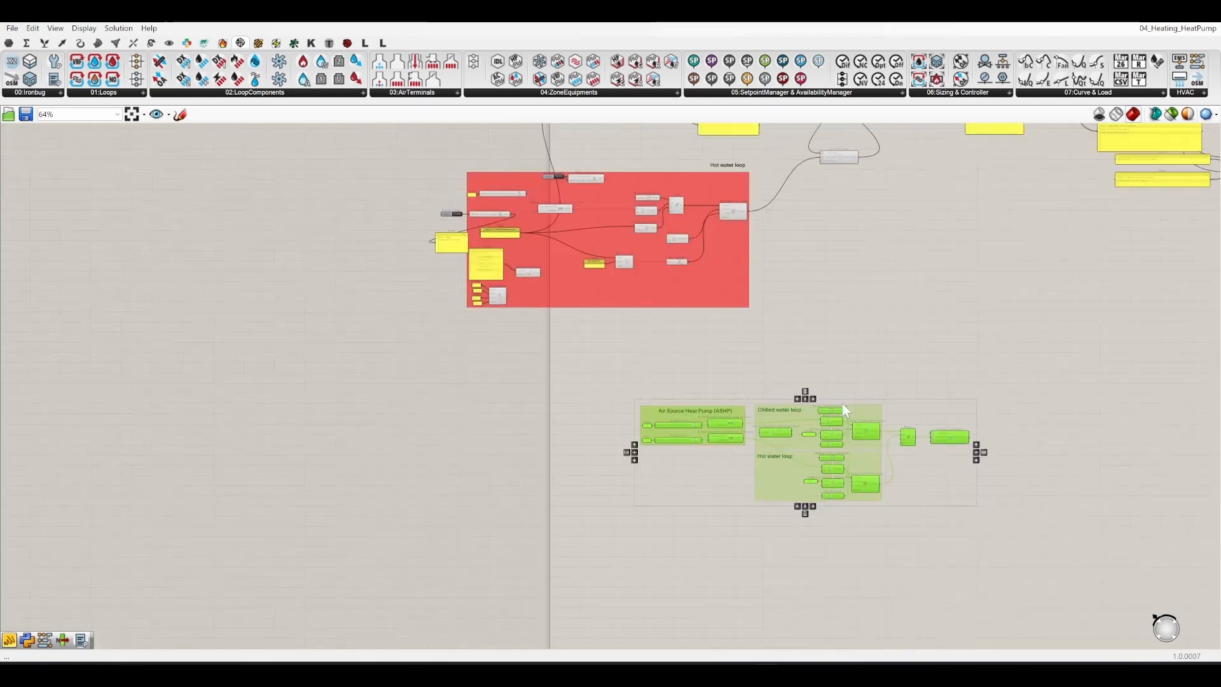
drag(865, 413, 311, 149)
right_drag(439, 300, 725, 500)
scroll(939, 319, up, 5)
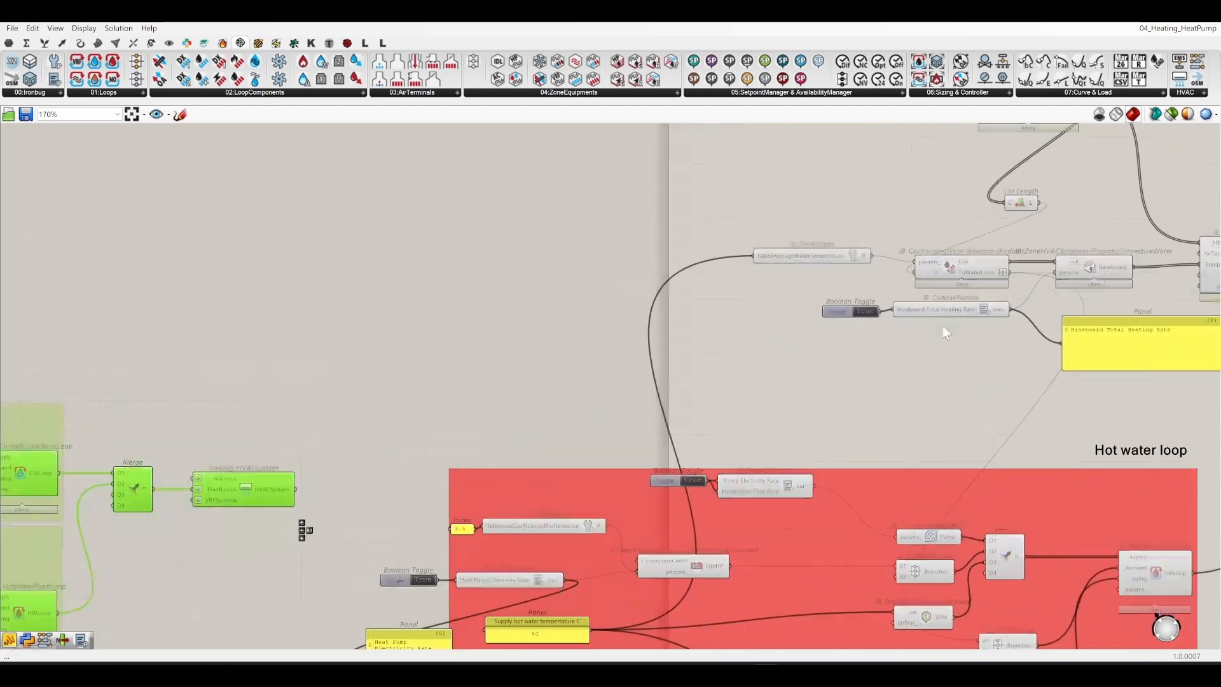
click(791, 375)
right_drag(487, 367, 871, 267)
scroll(720, 273, down, 3)
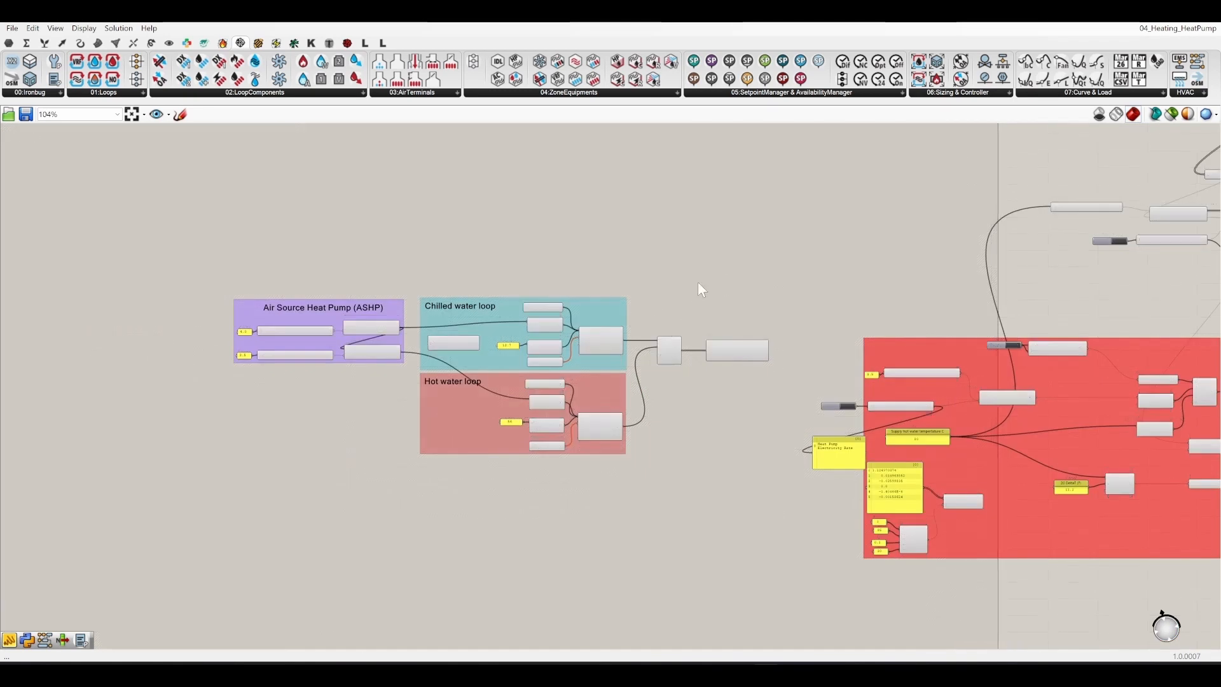
Step: Set the supply hot water temperature panel in the existing red hot water loop to 54
scroll(474, 388, up, 2)
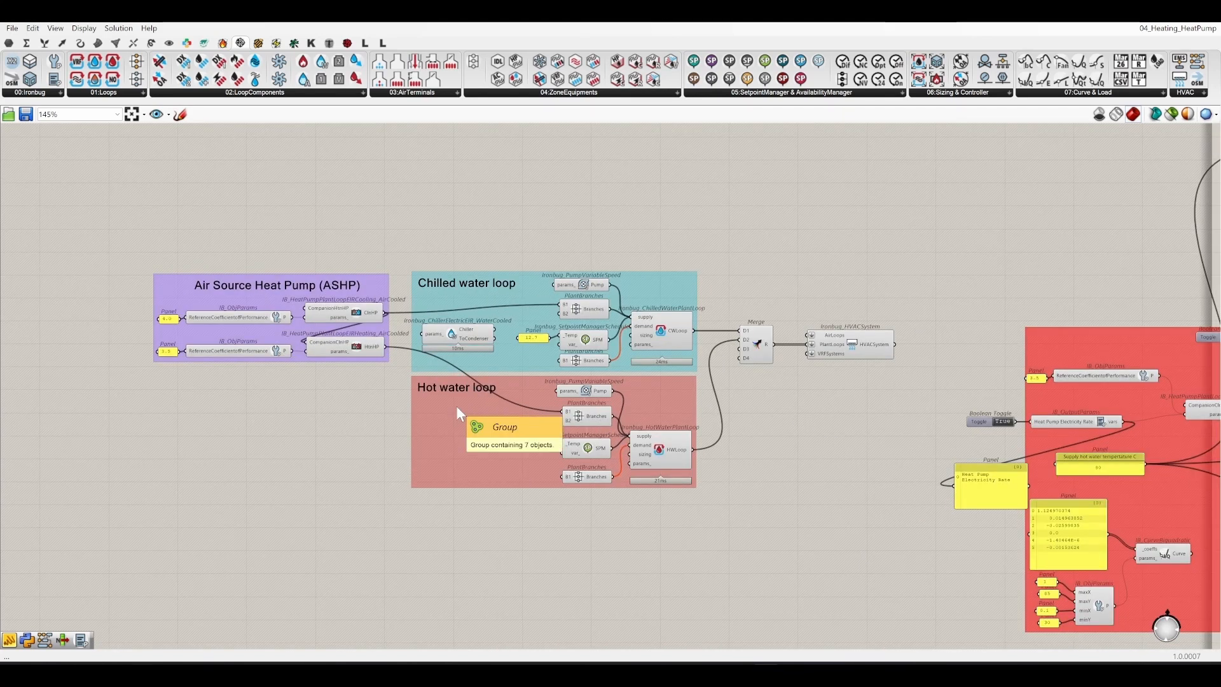
right_drag(832, 452, 602, 399)
scroll(878, 407, up, 1)
double_click(875, 418)
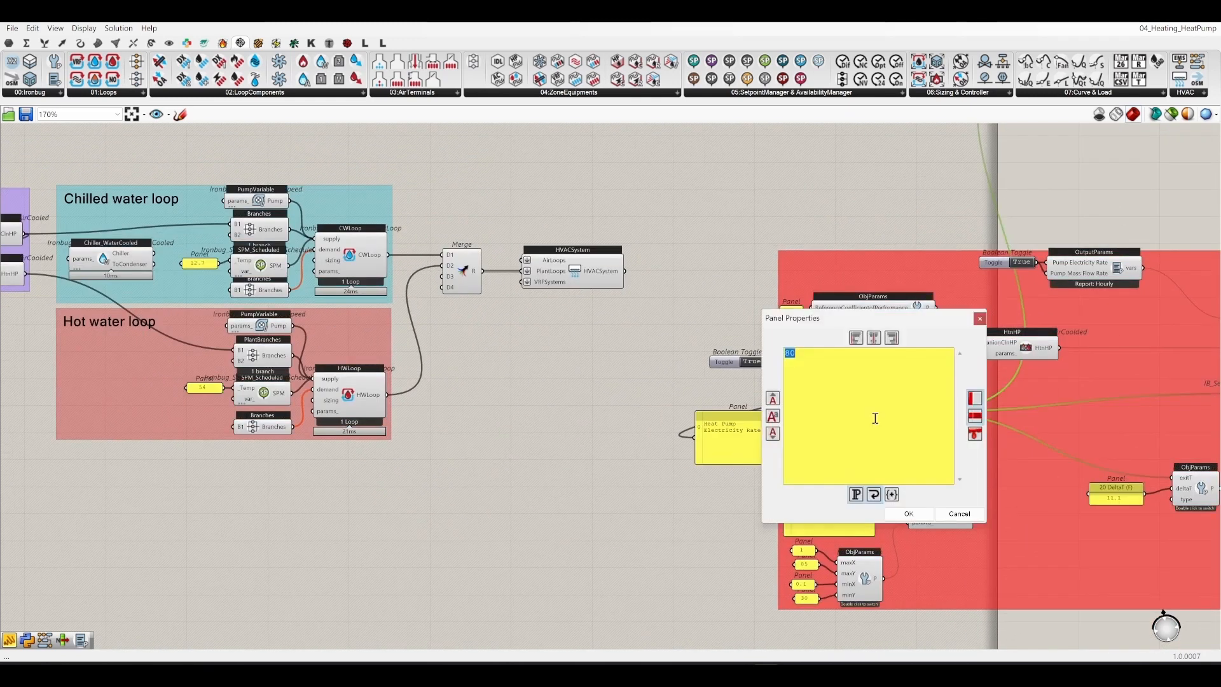
text(54)
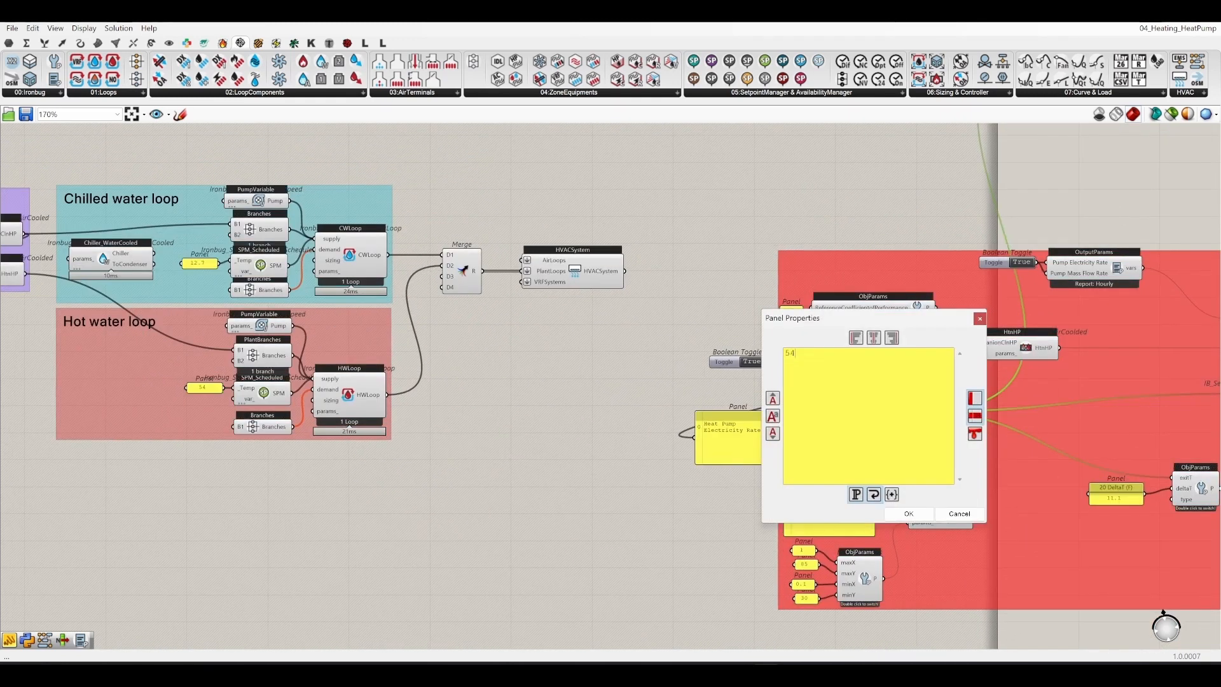
click(909, 513)
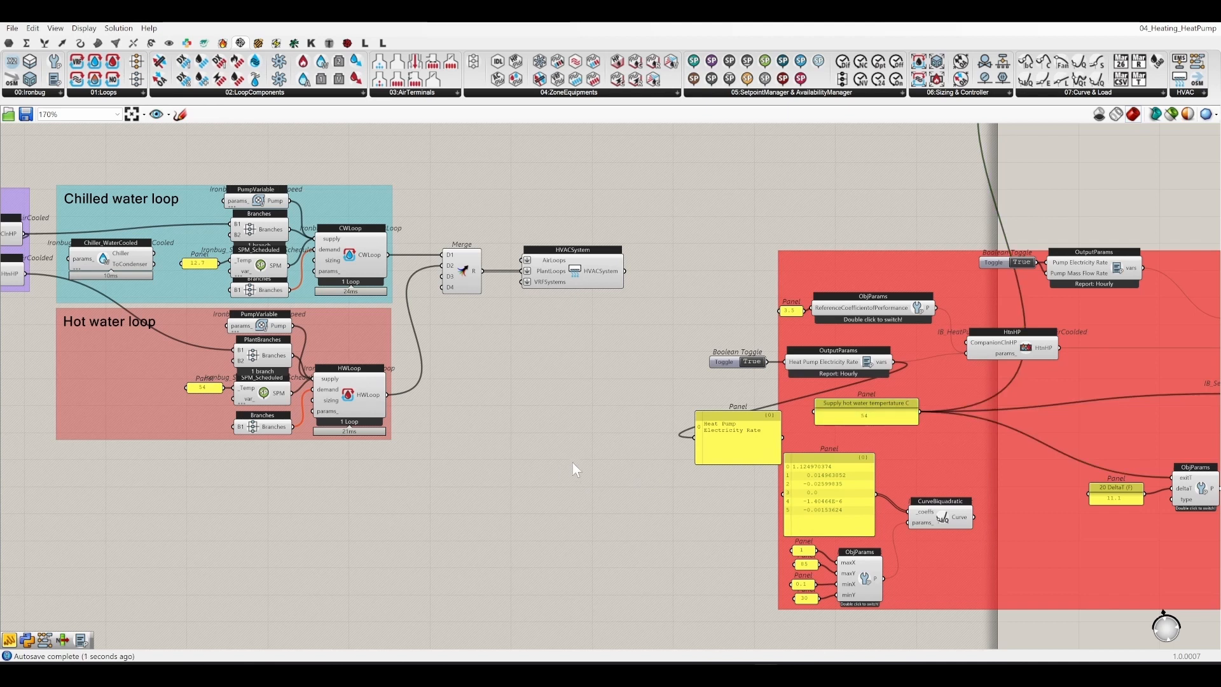
Step: Delete the template's own Hot water loop group with all its components, keeping the existing red hot water loop
right_drag(600, 400, 374, 493)
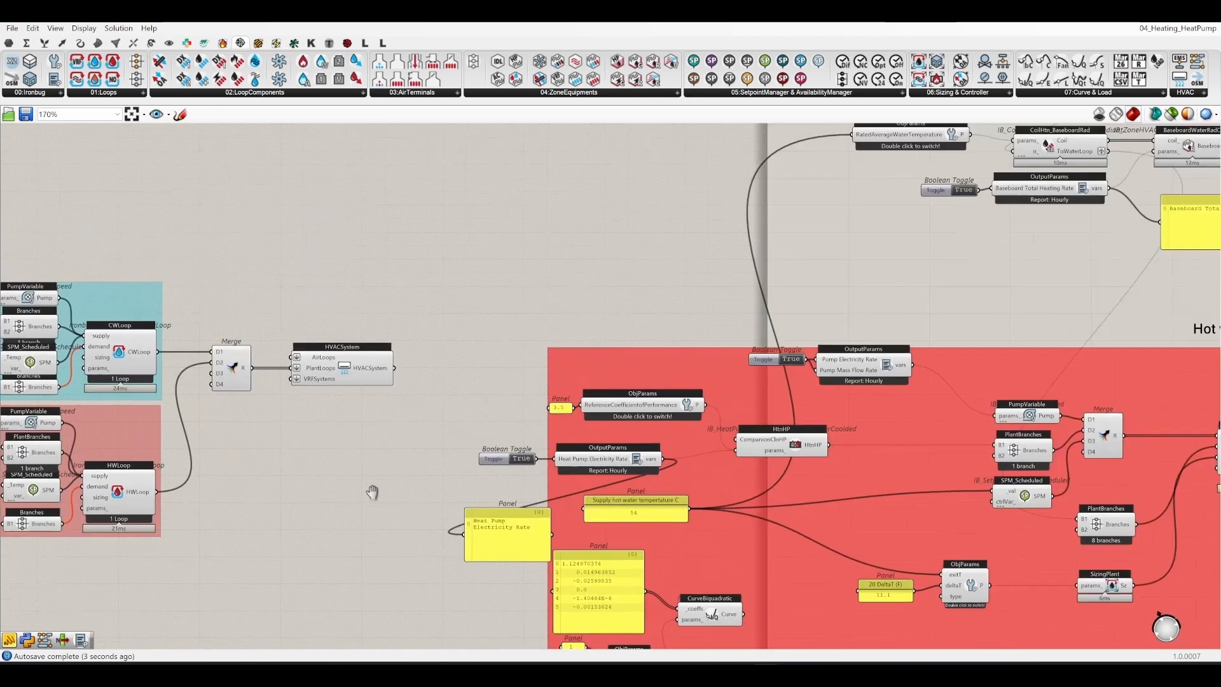
right_drag(517, 460, 865, 392)
drag(562, 526, 264, 410)
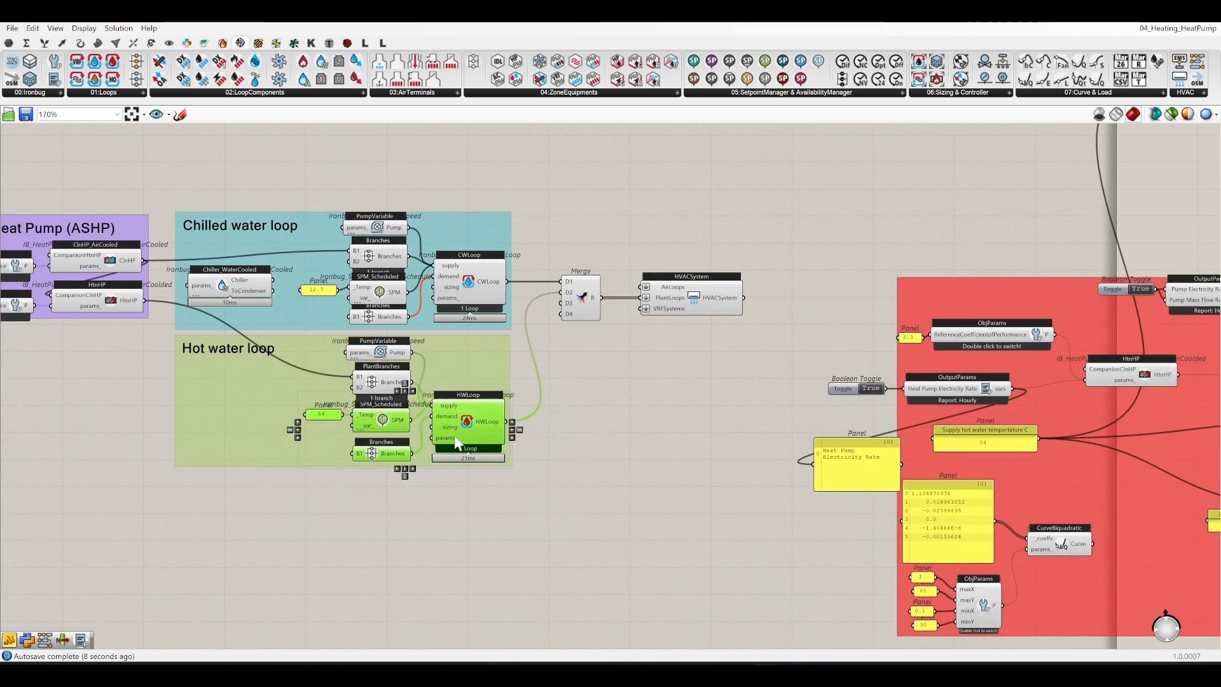
click(830, 413)
click(982, 450)
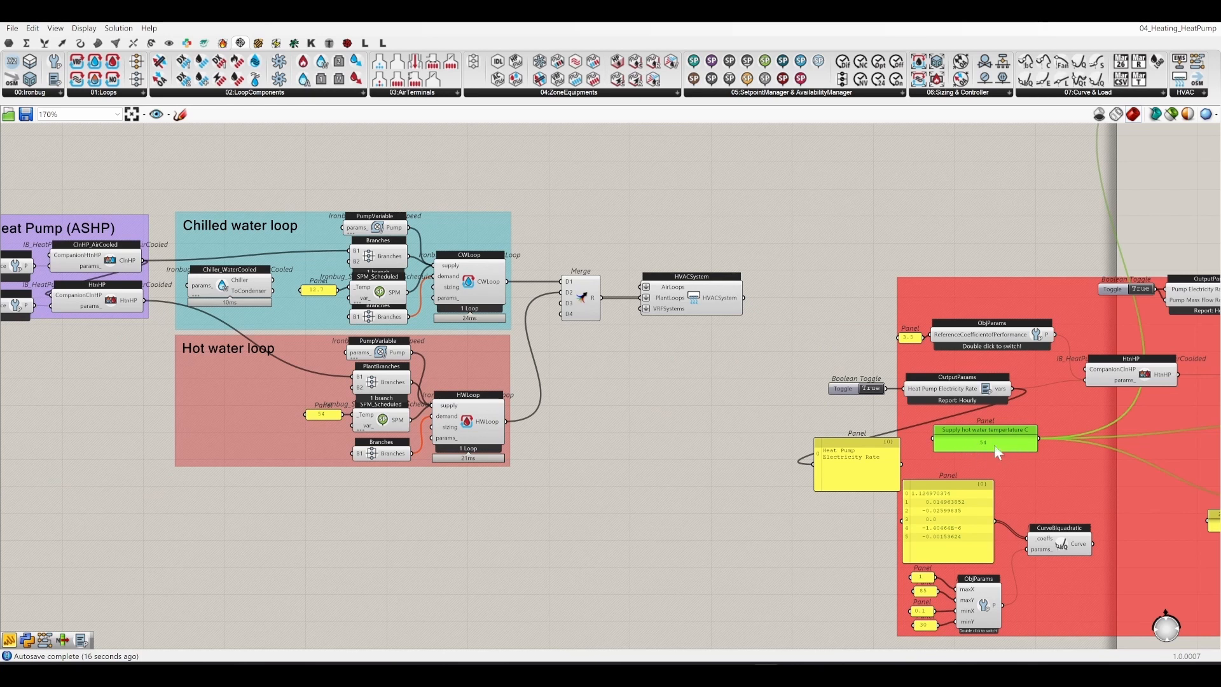
right_drag(510, 440, 573, 446)
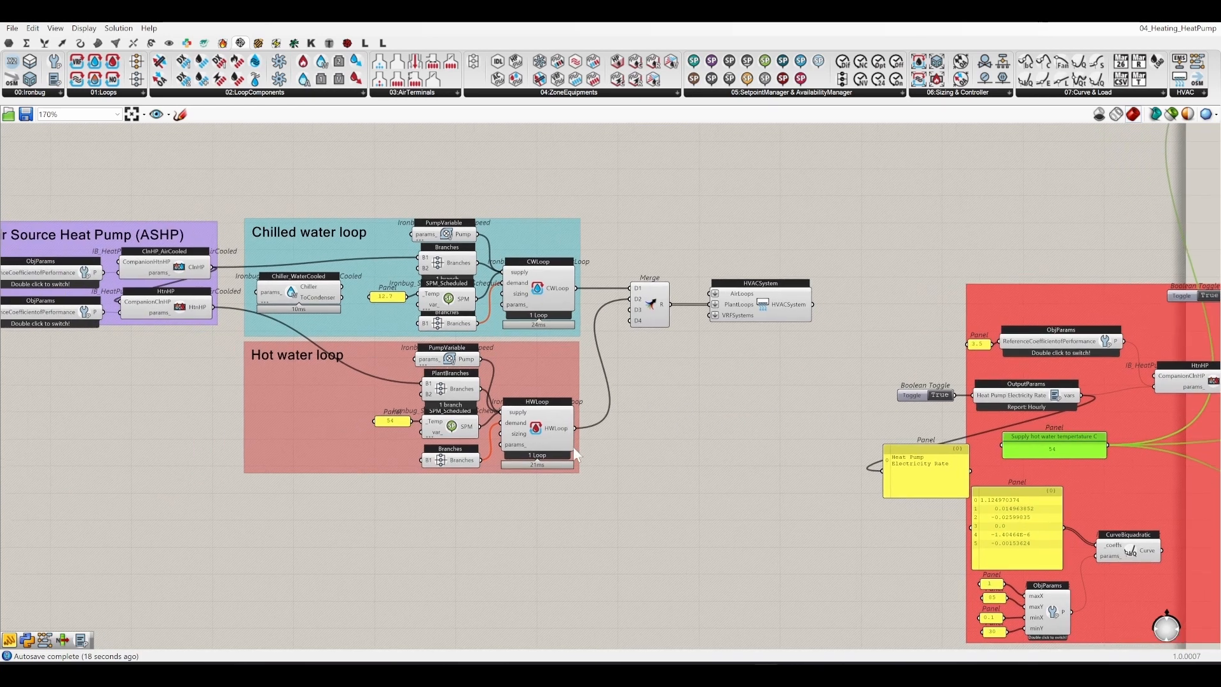
drag(608, 510, 230, 341)
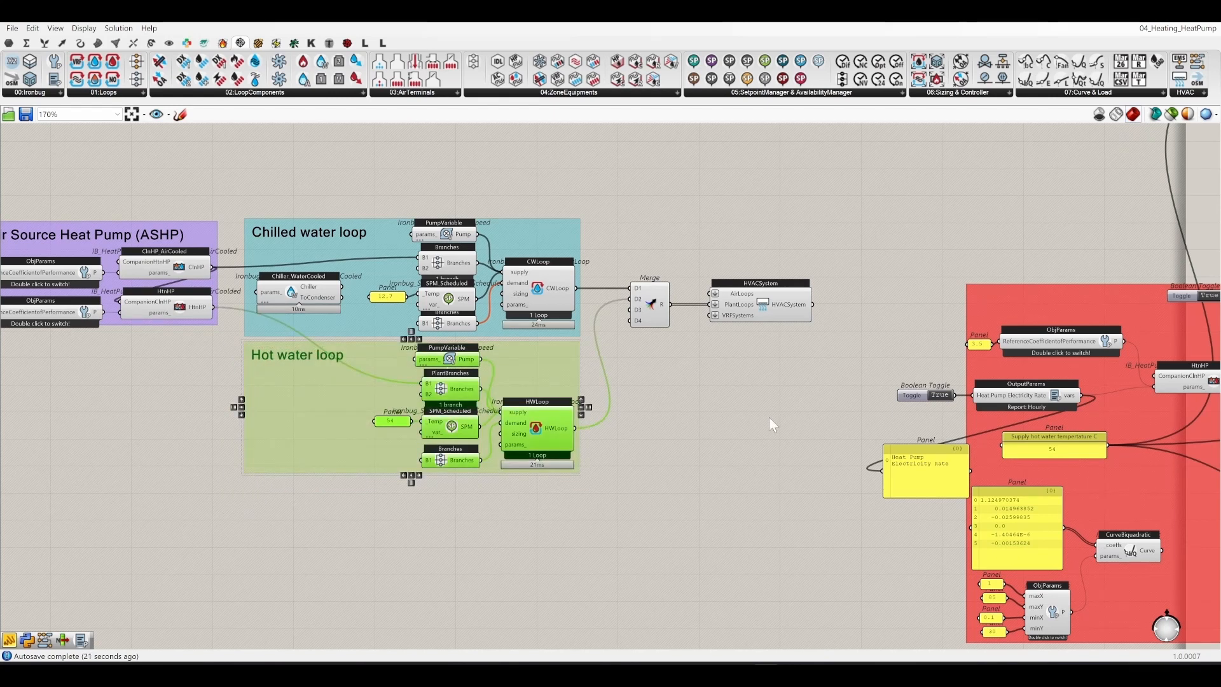
right_drag(792, 418, 442, 398)
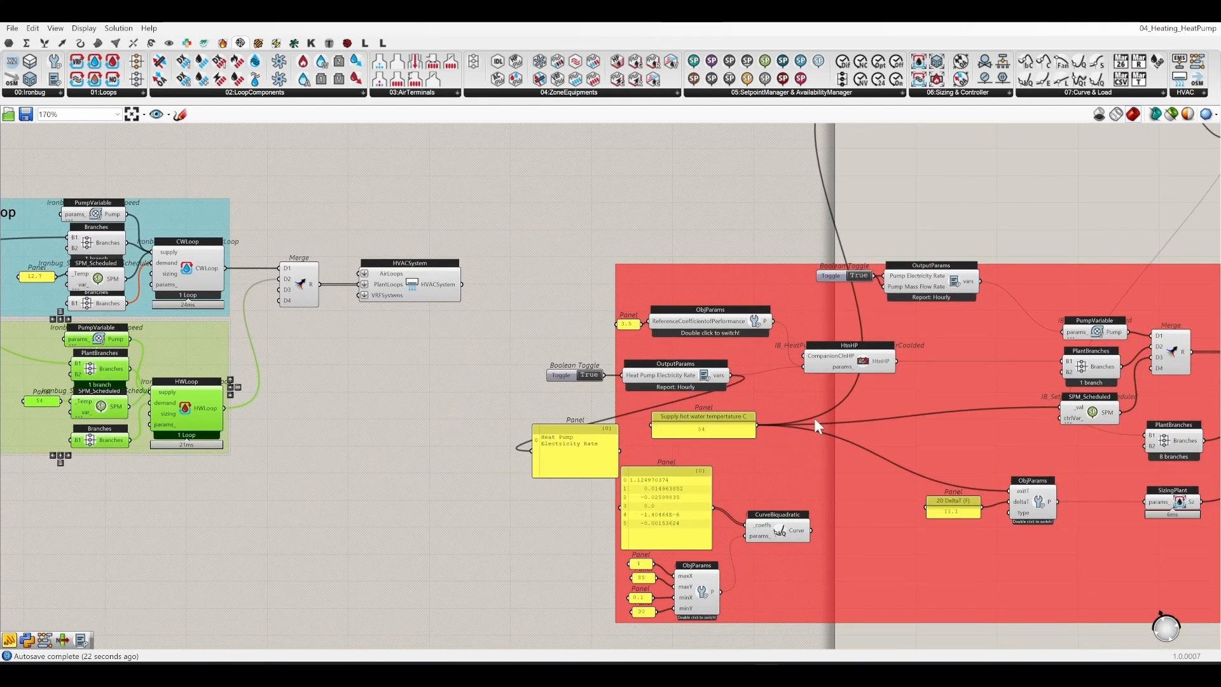
right_drag(147, 350, 348, 359)
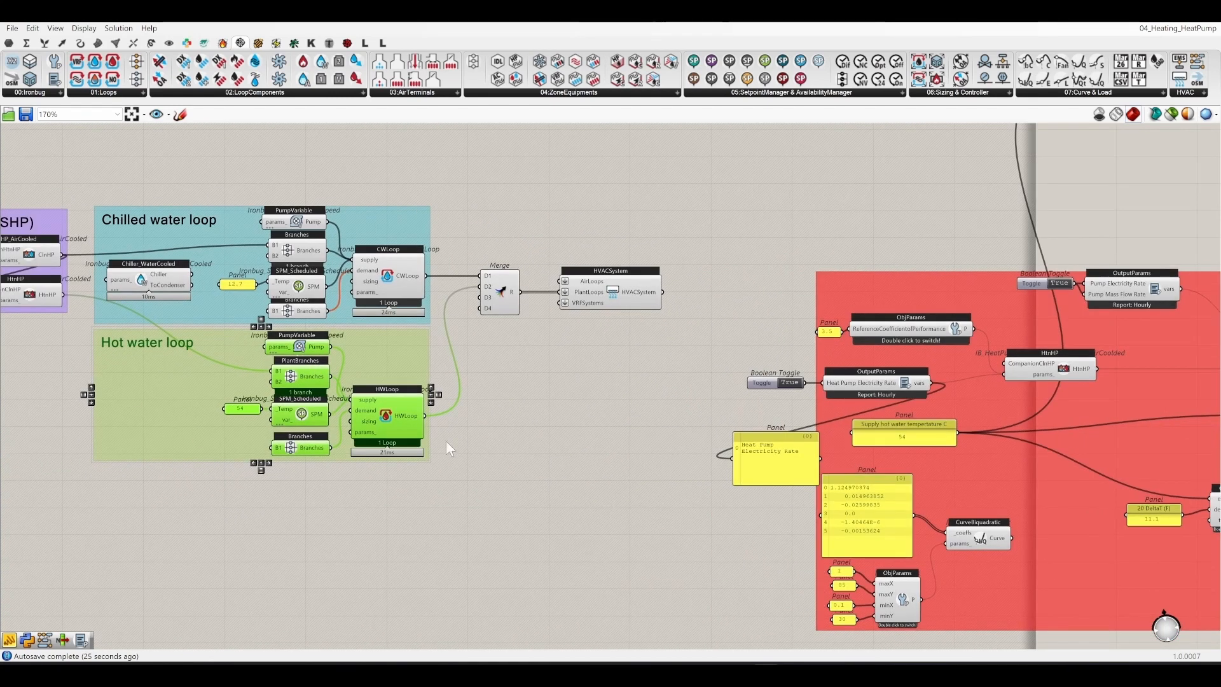
key(Delete)
scroll(483, 400, down, 5)
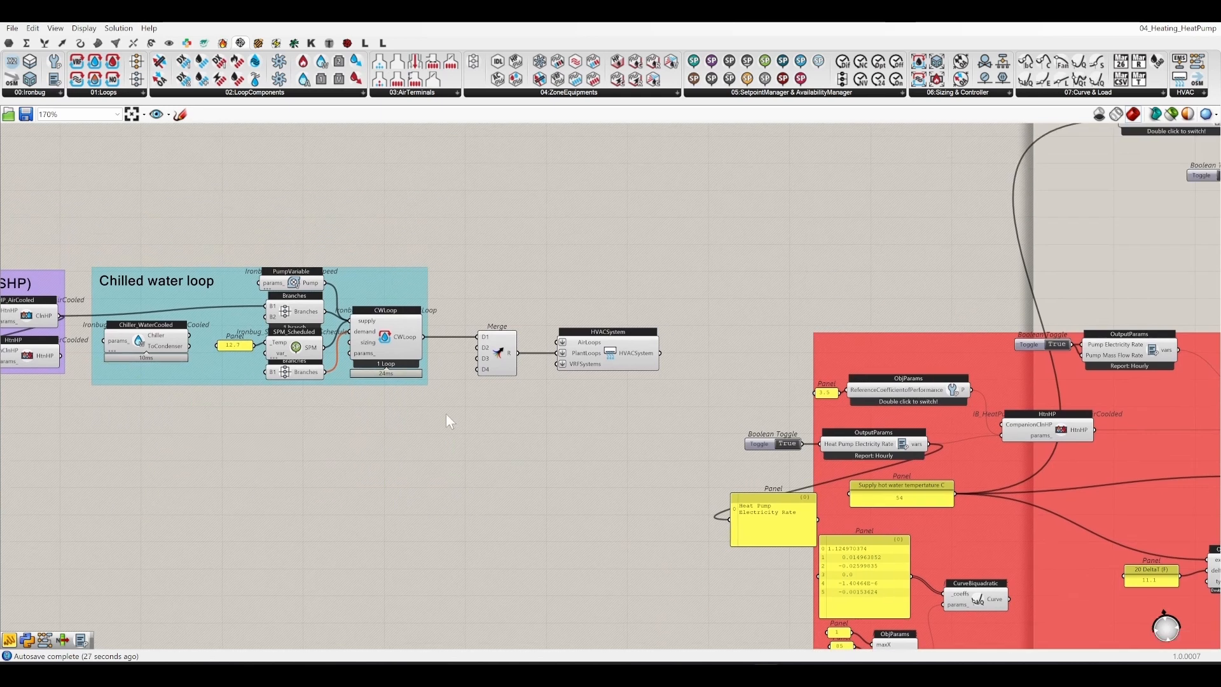
Step: Move the template's Merge and HVACSystem components over beside the existing HVACSystem
scroll(559, 413, up, 4)
drag(578, 431, 401, 327)
click(575, 436)
drag(594, 457, 954, 332)
scroll(518, 368, down, 4)
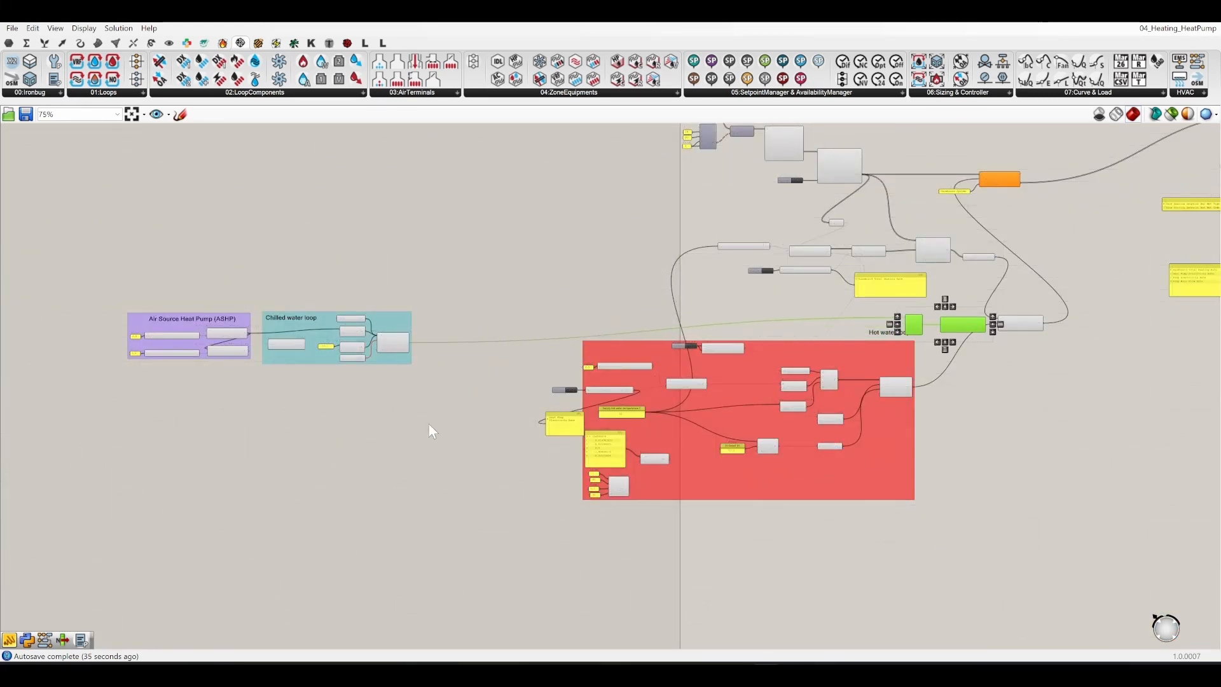
Step: Move the ASHP and Chilled water loop groups together to just above the red hot water loop group
drag(428, 431, 237, 278)
drag(381, 333, 838, 300)
click(995, 440)
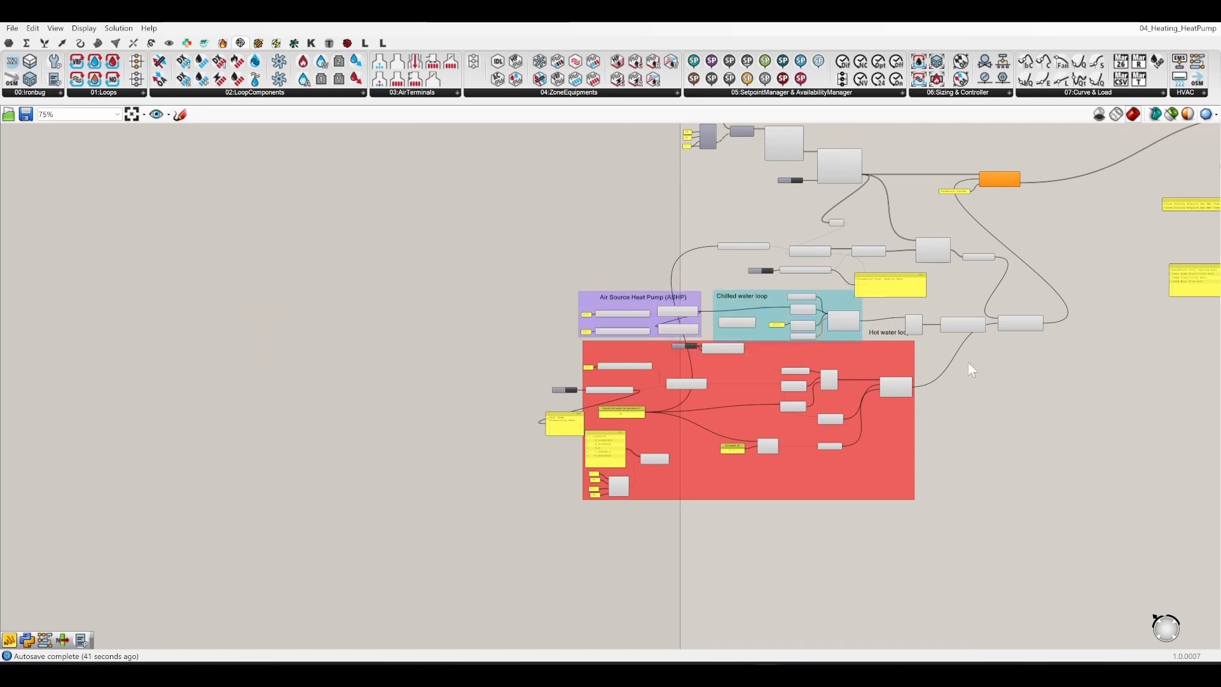
Step: Shift the Air Source Heat Pump group to the outer side, clear of the red hot water loop group
scroll(971, 370, up, 5)
drag(353, 232, 39, 281)
right_drag(196, 234, 451, 227)
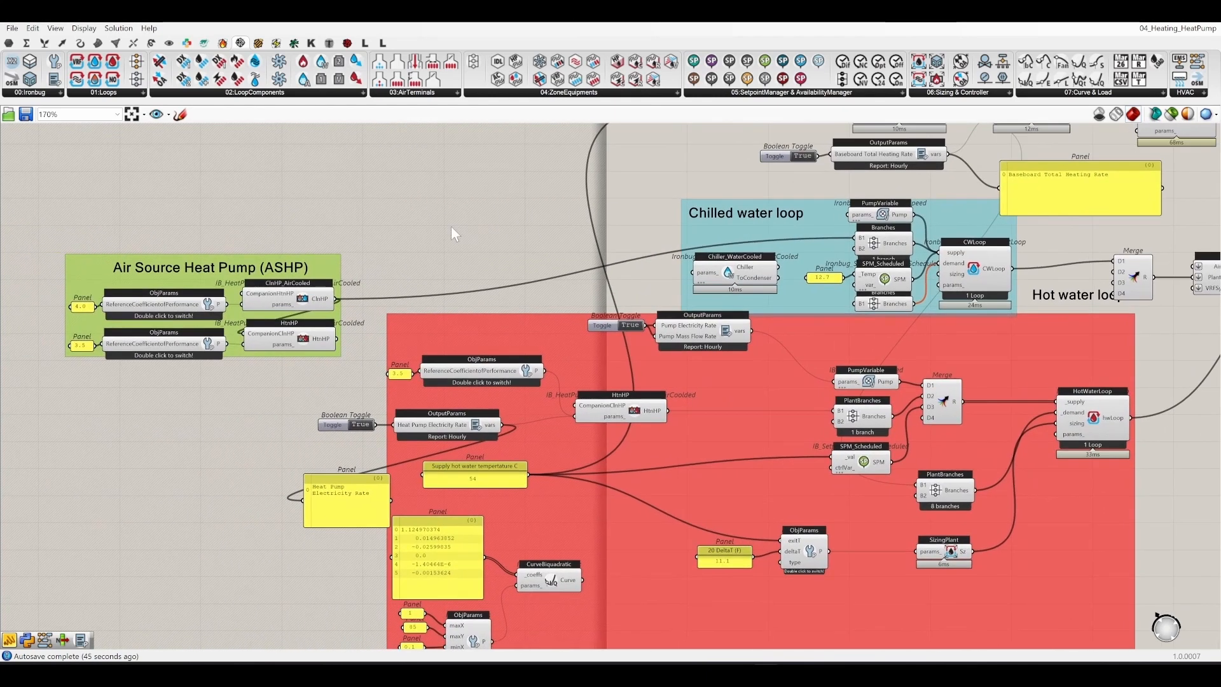
click(451, 227)
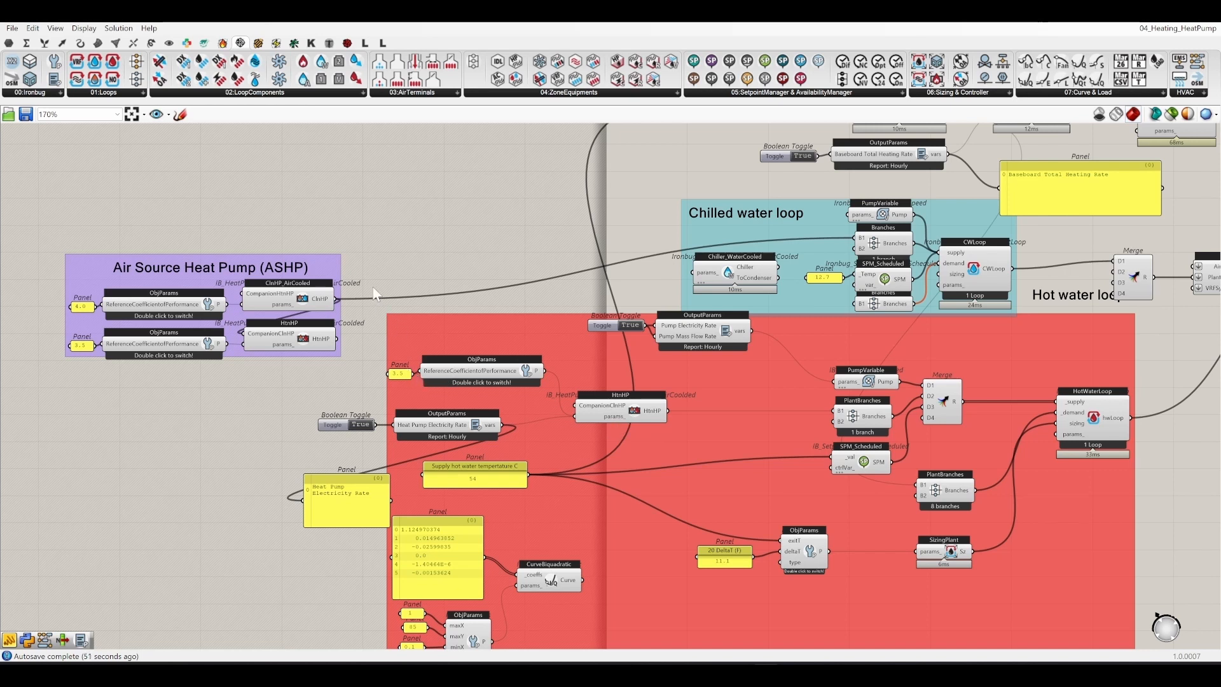
Step: Delete the Heat Pump Electricity Rate text panel and wire that OutputParams into the params input of the ASHP group's HtnHP
drag(356, 282, 586, 397)
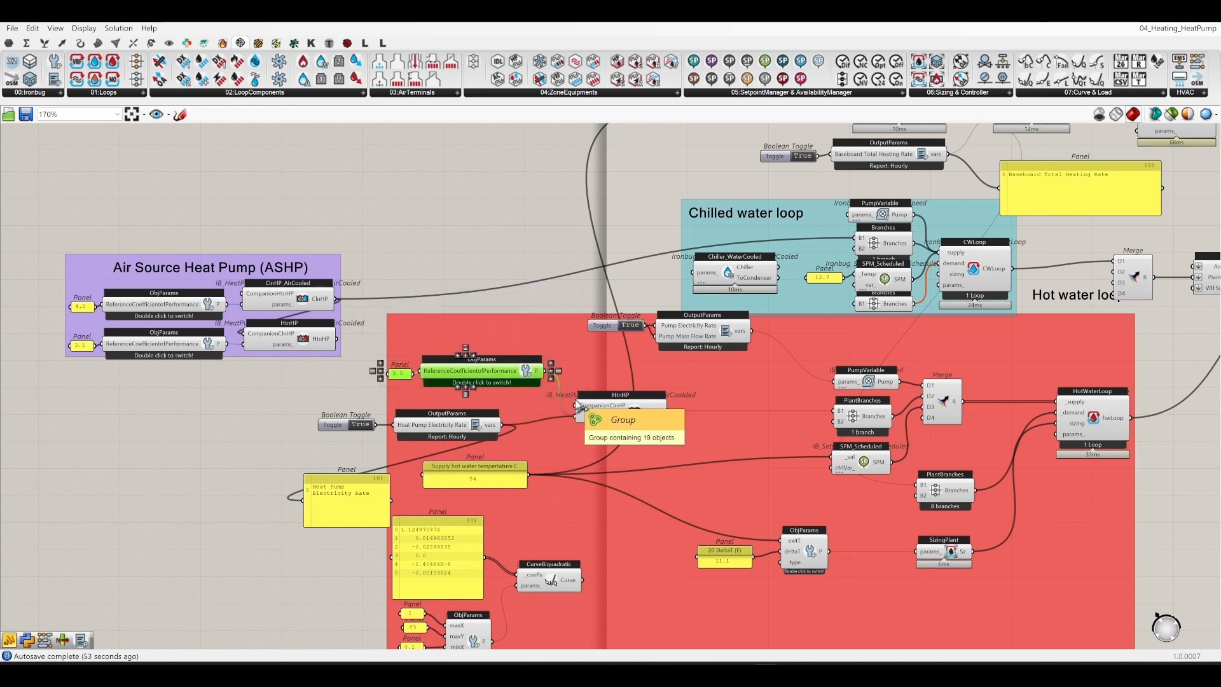
click(350, 498)
key(Delete)
click(451, 426)
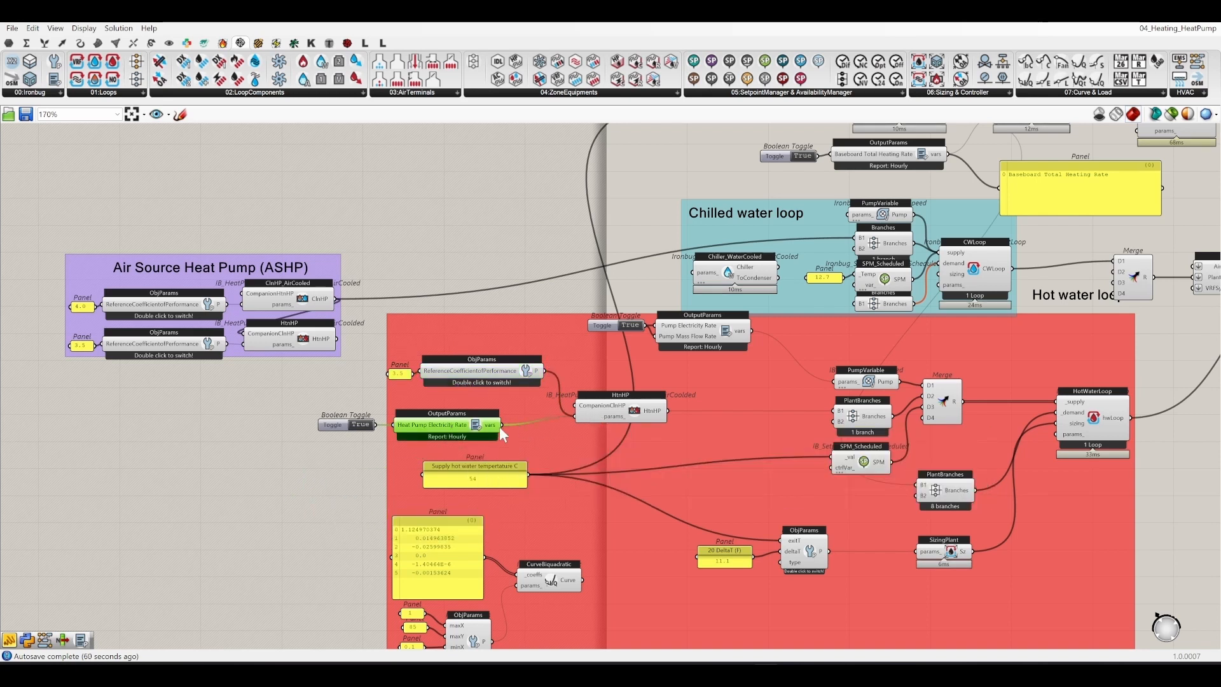
drag(503, 425, 242, 345)
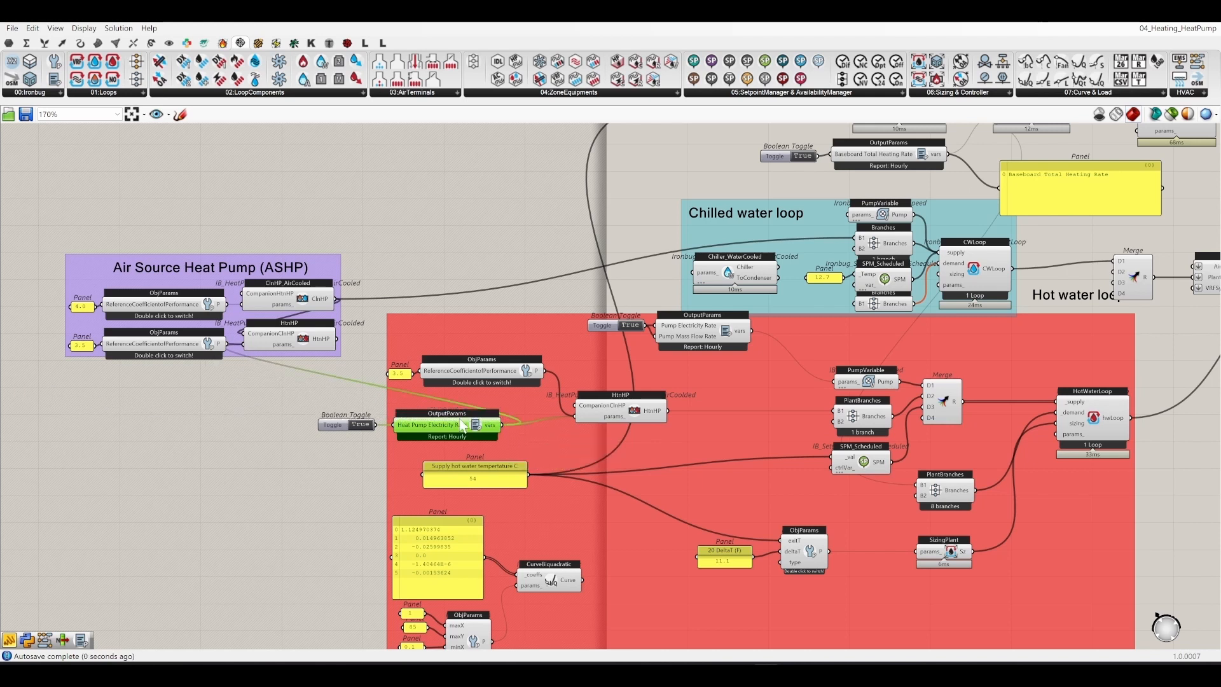
Step: Delete the red loop's own HtnHP, its ObjParams and COP panel, and connect the ASHP group's HtnHP to B1 of the loop's supply PlantBranches
click(495, 375)
key(Delete)
click(638, 410)
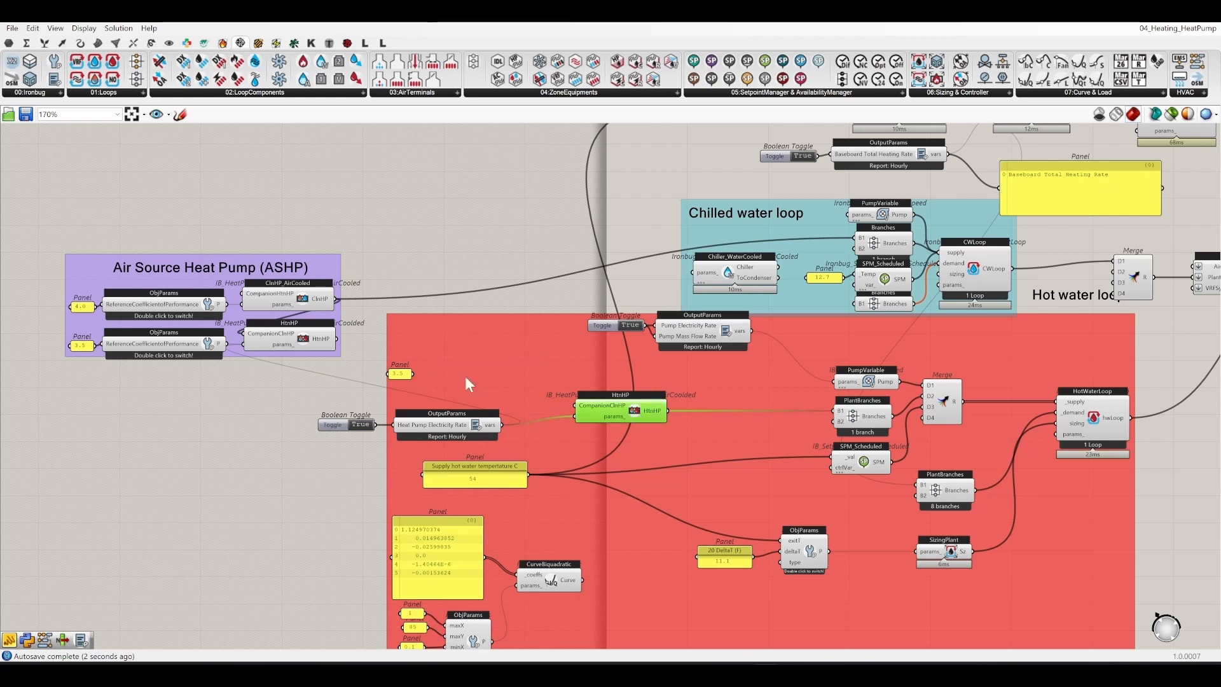
key(Delete)
click(399, 373)
key(Delete)
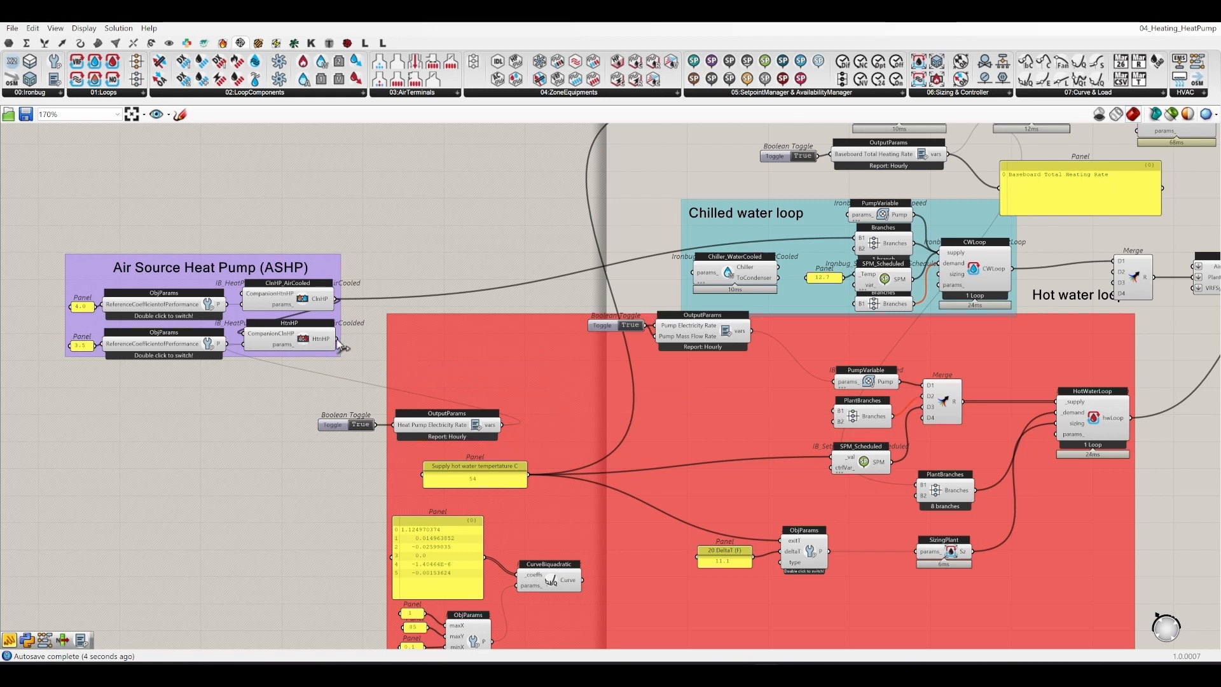
drag(337, 338, 834, 411)
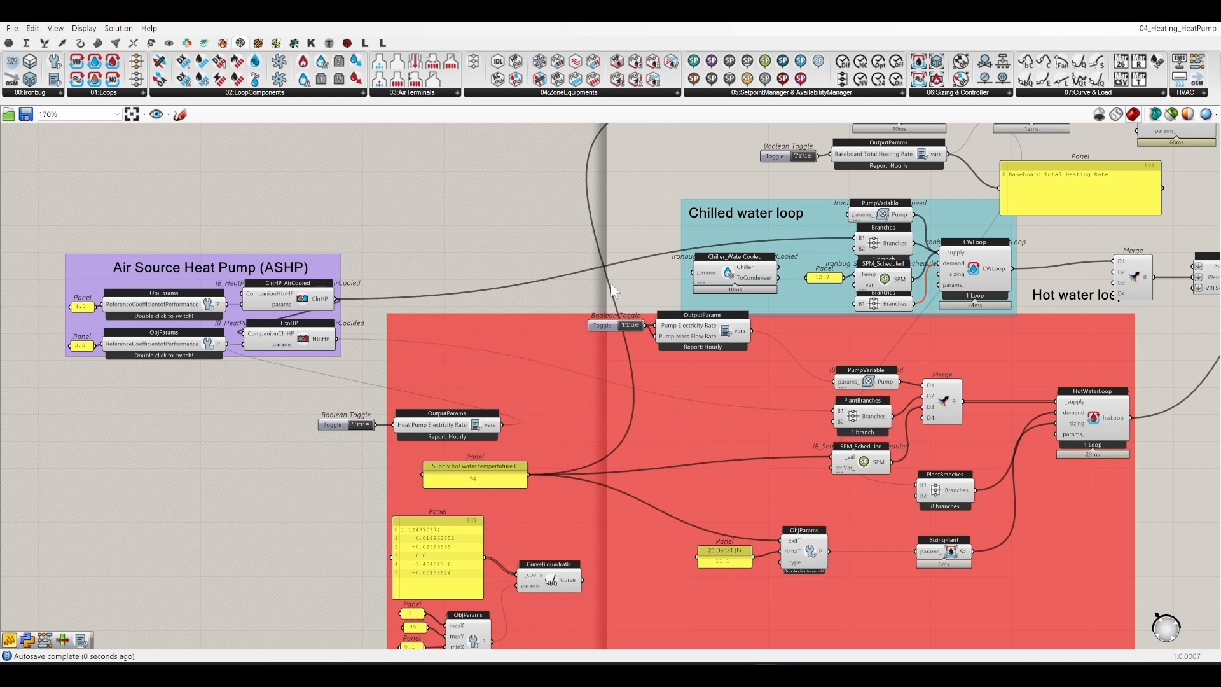
Step: Raise the ASHP group and place the Heat Pump Electricity Rate OutputParams with its toggle directly beneath it
drag(334, 274, 330, 215)
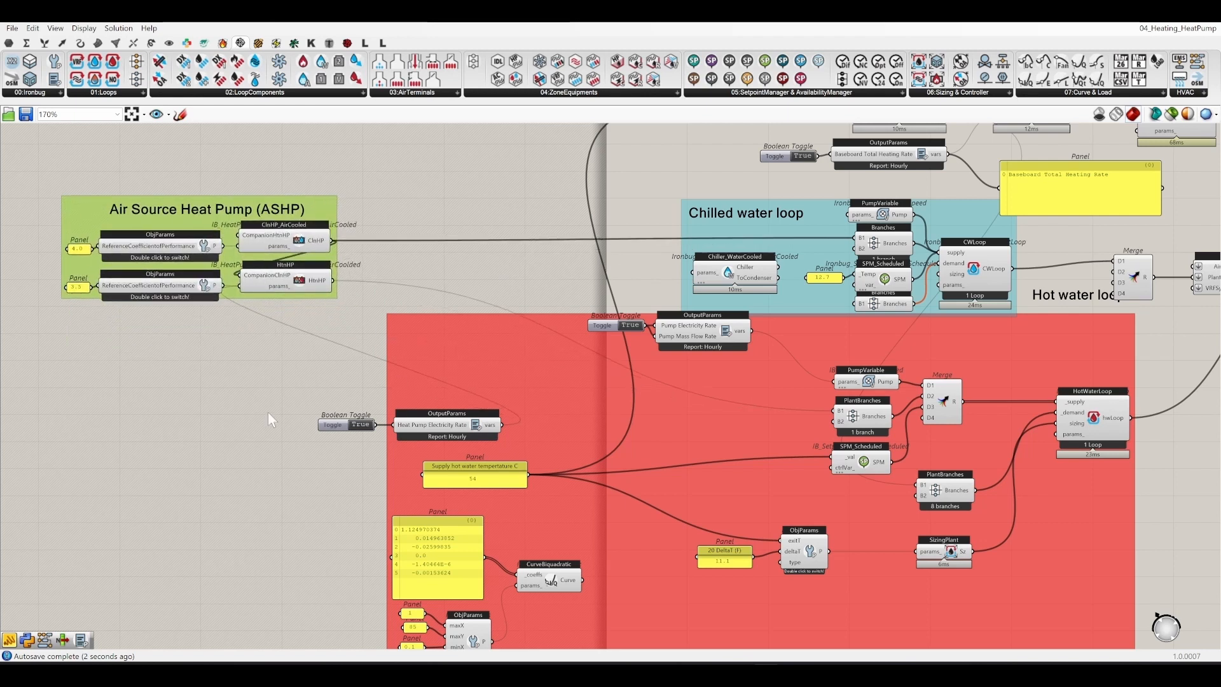
drag(191, 373, 231, 332)
click(238, 441)
right_drag(240, 444, 114, 365)
scroll(349, 307, down, 1)
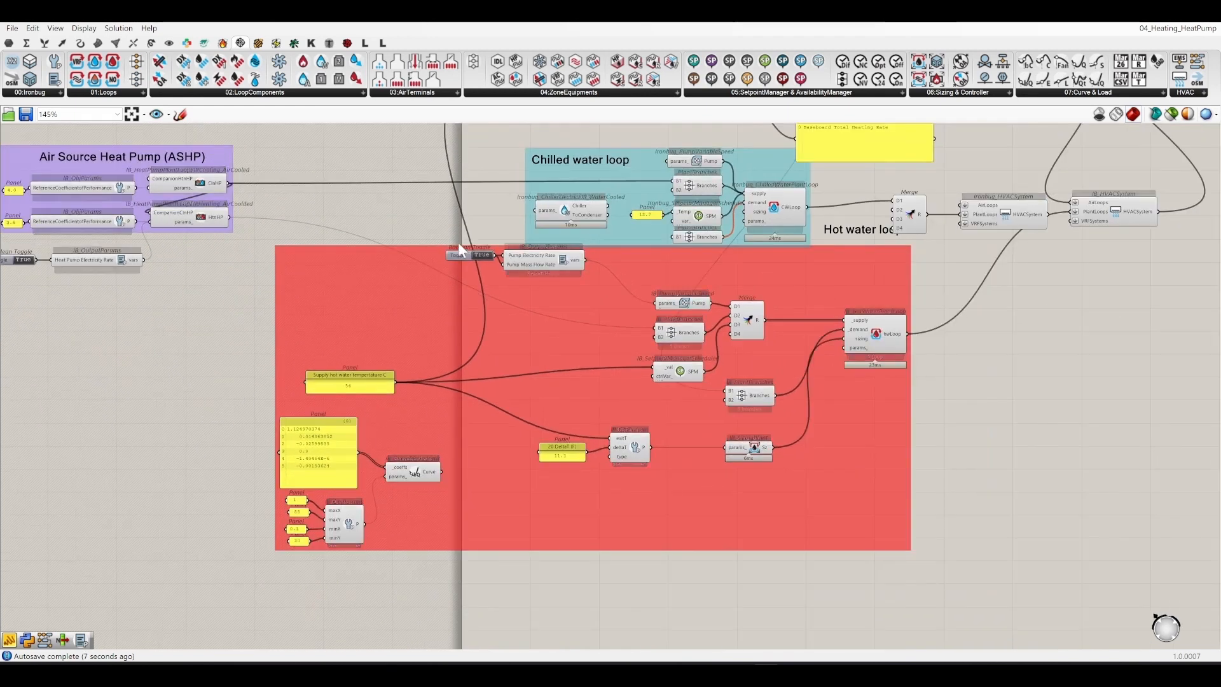
Step: Move the pump's OutputParams and toggle down next to the hot water pump, and shrink and shift the Baseboard Total Heating Rate panel off the chilled water loop
drag(414, 227, 606, 300)
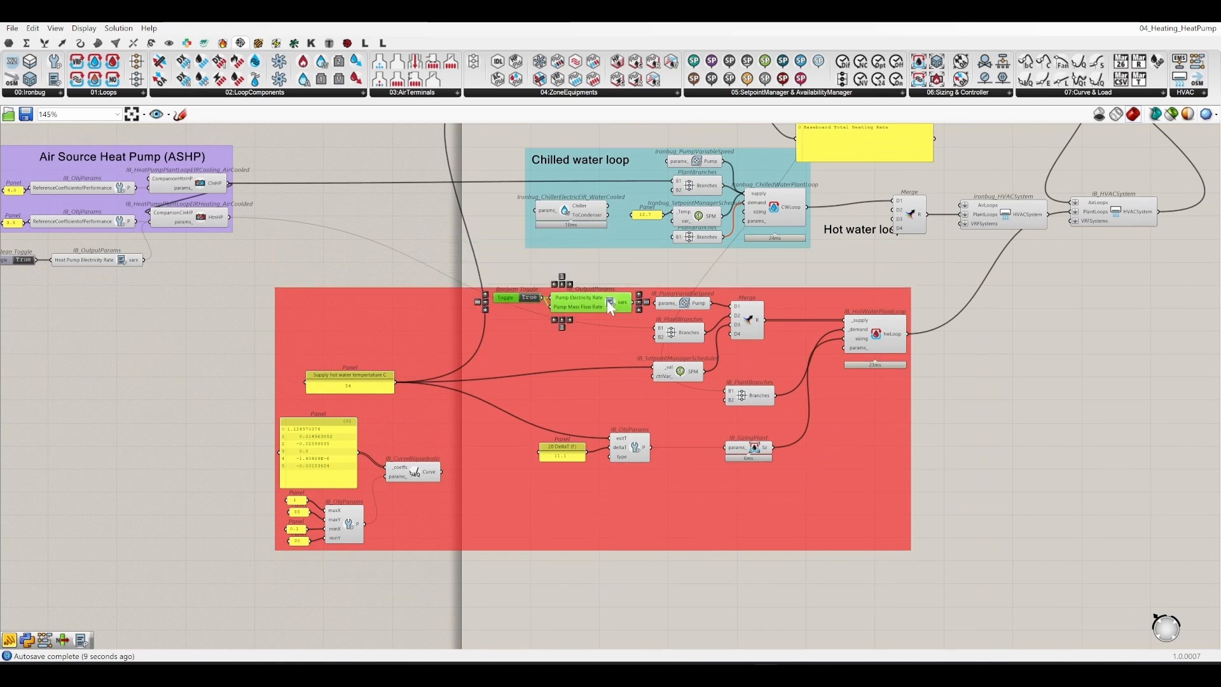
click(789, 262)
right_drag(788, 262, 745, 351)
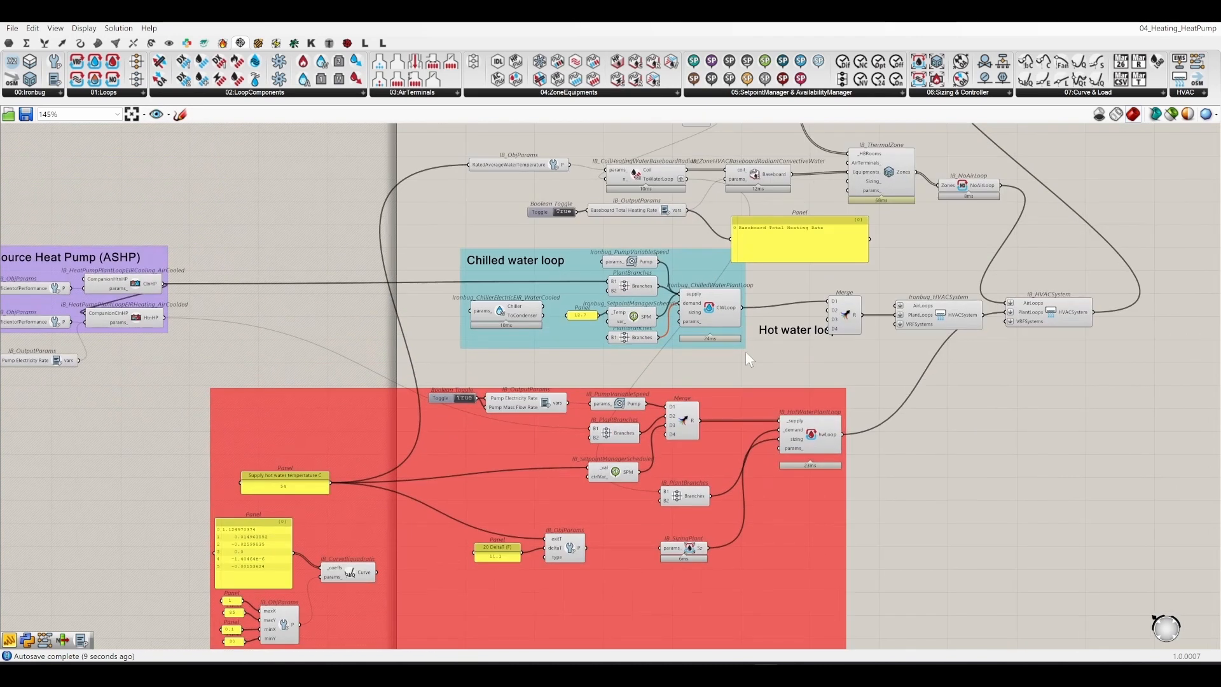
click(788, 256)
drag(779, 259, 777, 240)
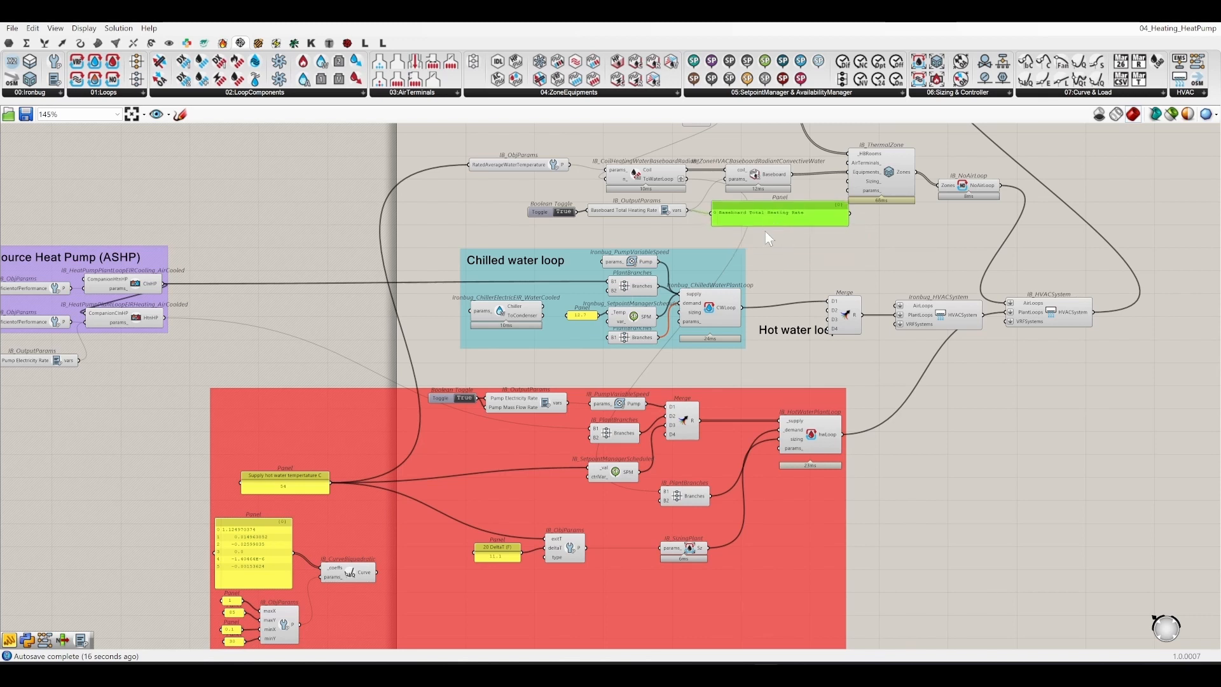
right_drag(883, 388, 831, 376)
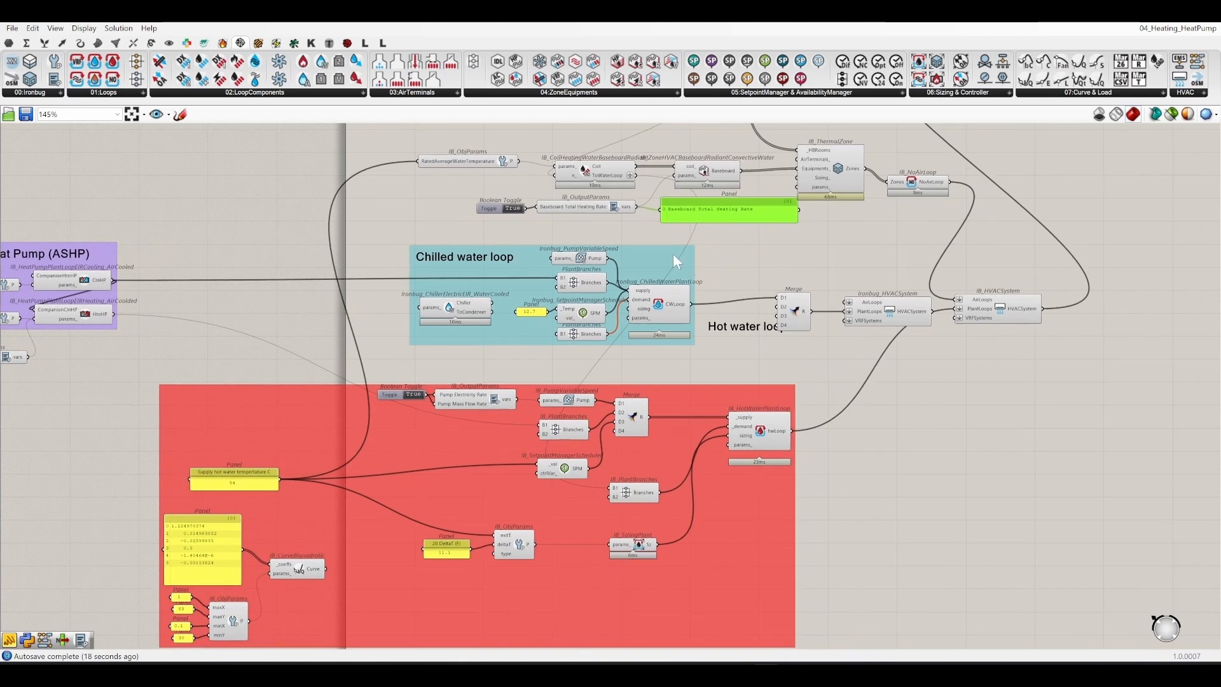
Step: Shift the Chilled water loop group closer to the Merge and add the Hot water loop label to the red group
drag(672, 253, 740, 244)
drag(769, 335, 725, 384)
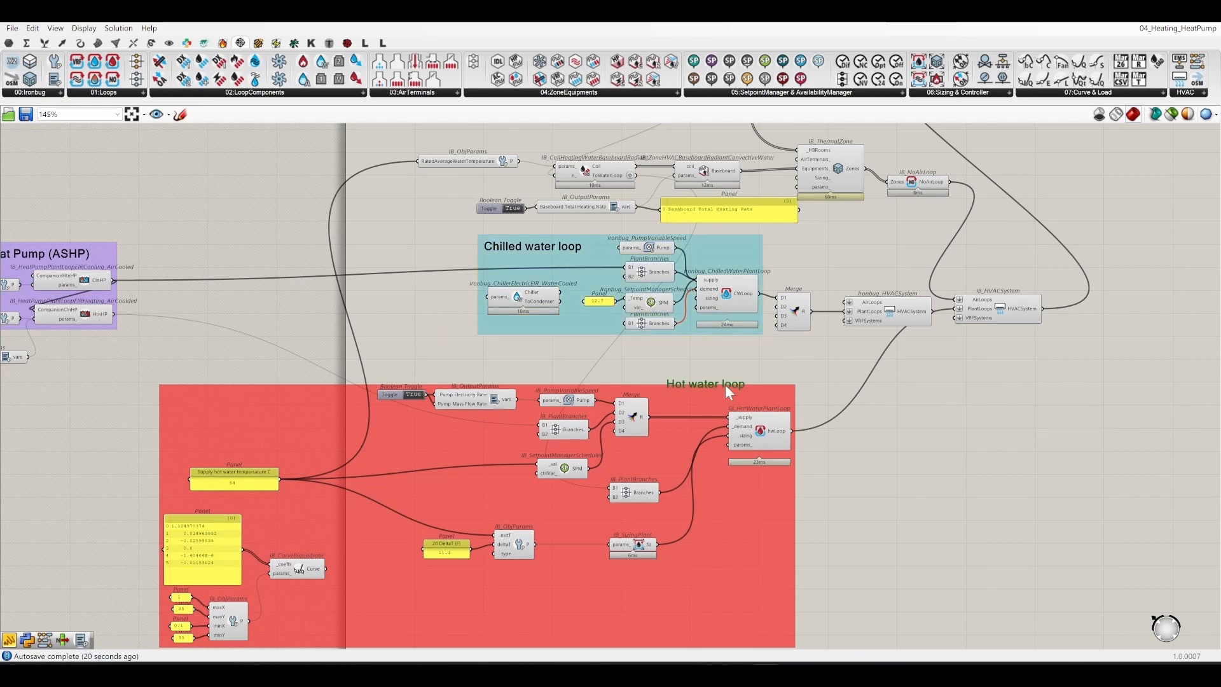
right_click(759, 390)
click(836, 478)
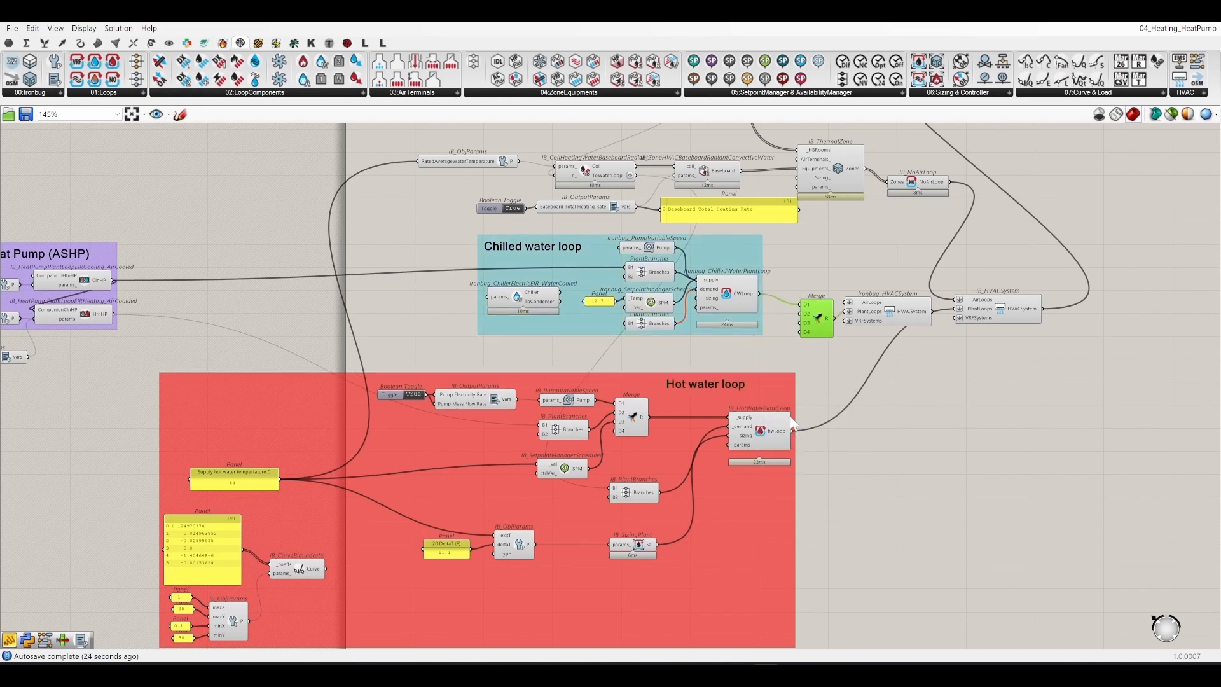
Step: Connect the HotWaterLoop output to the D3 input of the Merge that collects the chilled water loop
drag(800, 322, 791, 431)
click(913, 389)
right_drag(850, 401, 644, 491)
Step: Delete the template's HVACSystem, wire the Merge result into PlantLoops of the existing HVACSystem, and move the Merge closer to it
scroll(734, 403, up, 2)
scroll(733, 400, up, 2)
click(642, 412)
key(Delete)
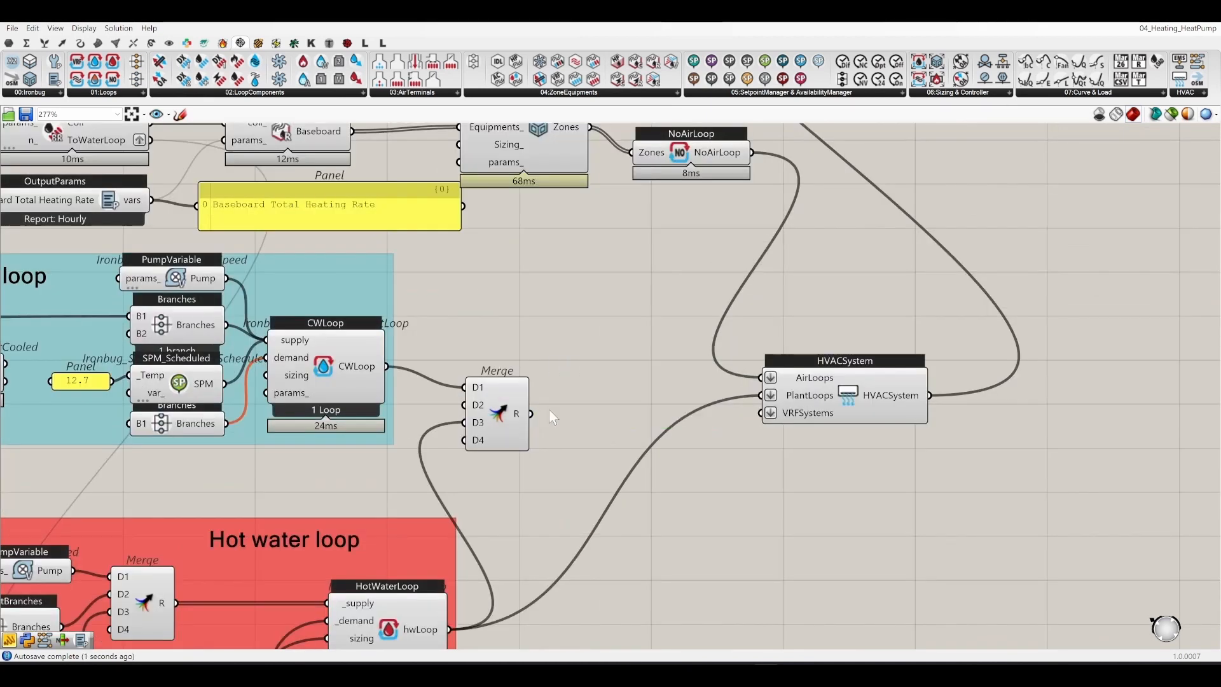
drag(532, 413, 761, 394)
drag(494, 418, 626, 402)
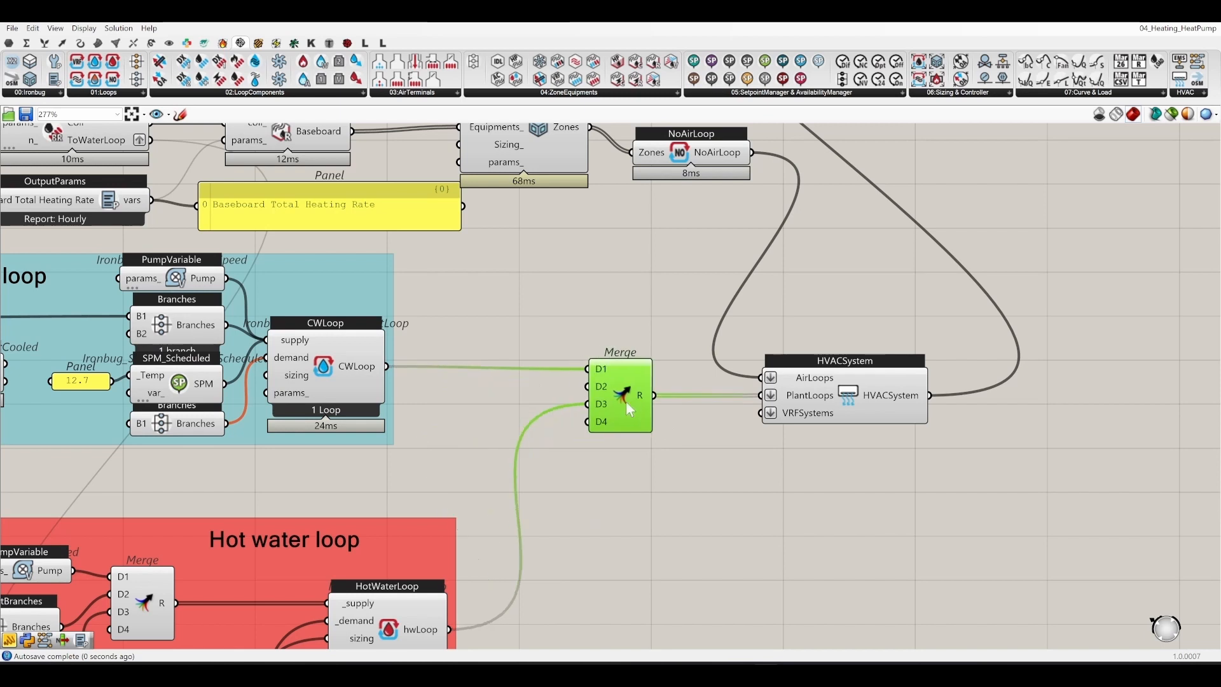
Step: Move the Chilled water loop group down toward the Hot water loop group and align their outer edges beside the Merge
scroll(648, 398, down, 2)
right_drag(713, 462, 975, 360)
click(779, 325)
drag(714, 213, 772, 258)
Step: Review the heat pump, chilled and hot water loops, the baseboard zone equipment, and the available Ironbug zone equipment components
scroll(817, 229, down, 3)
right_drag(886, 353, 825, 471)
click(883, 390)
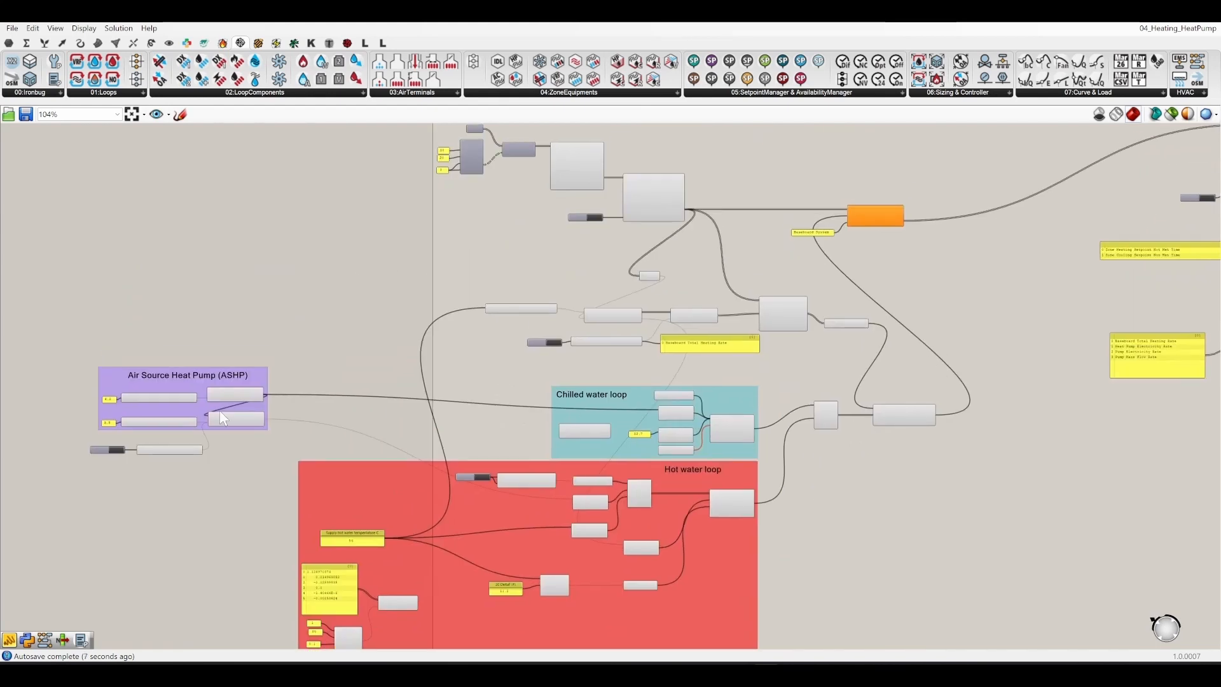
right_drag(715, 427, 688, 367)
scroll(621, 418, up, 3)
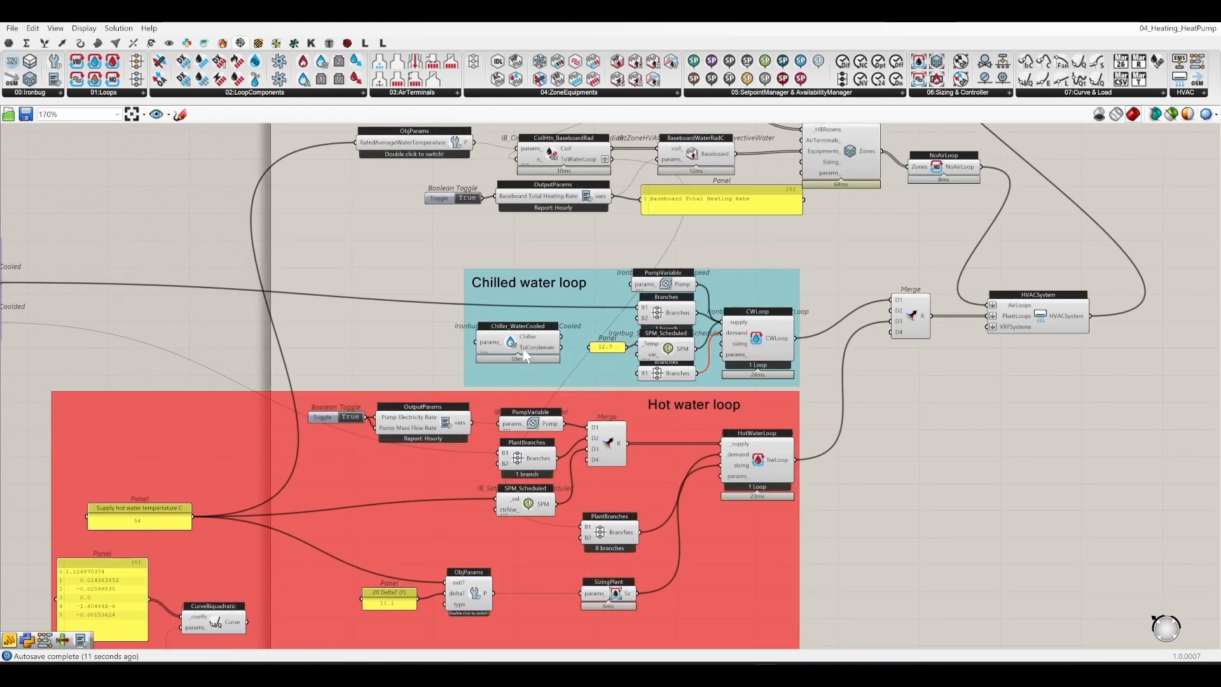
right_drag(623, 460, 622, 333)
right_drag(874, 370, 813, 557)
scroll(561, 304, down, 4)
scroll(594, 333, up, 6)
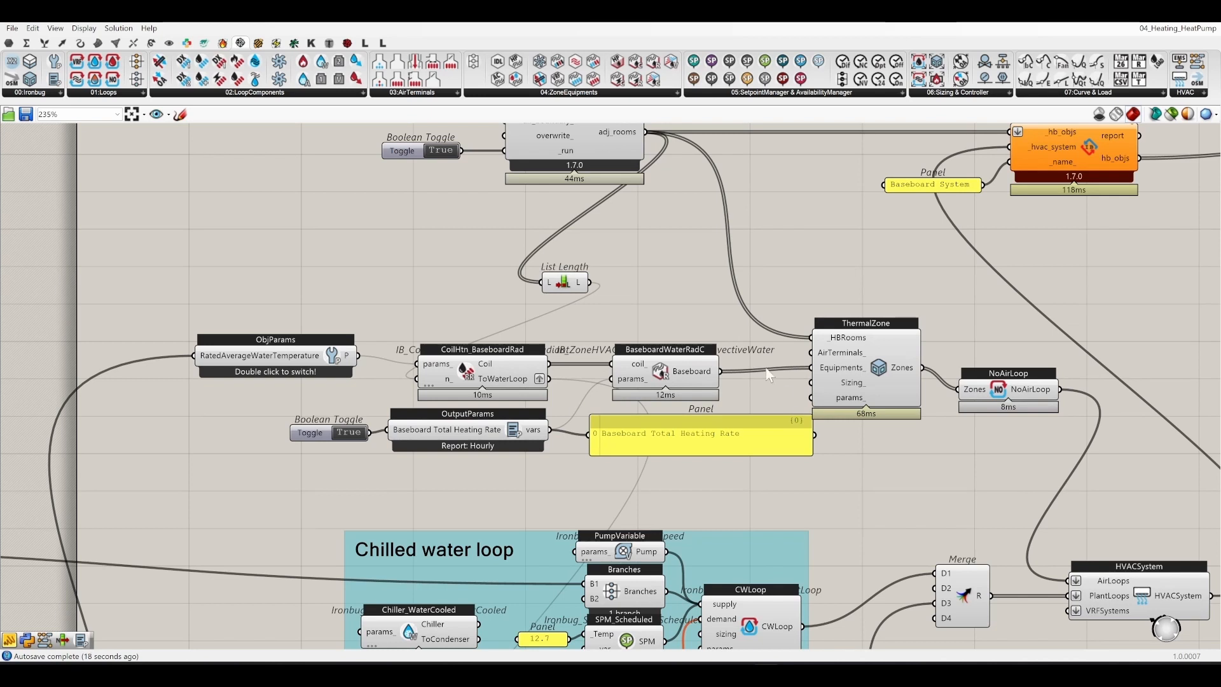
click(659, 377)
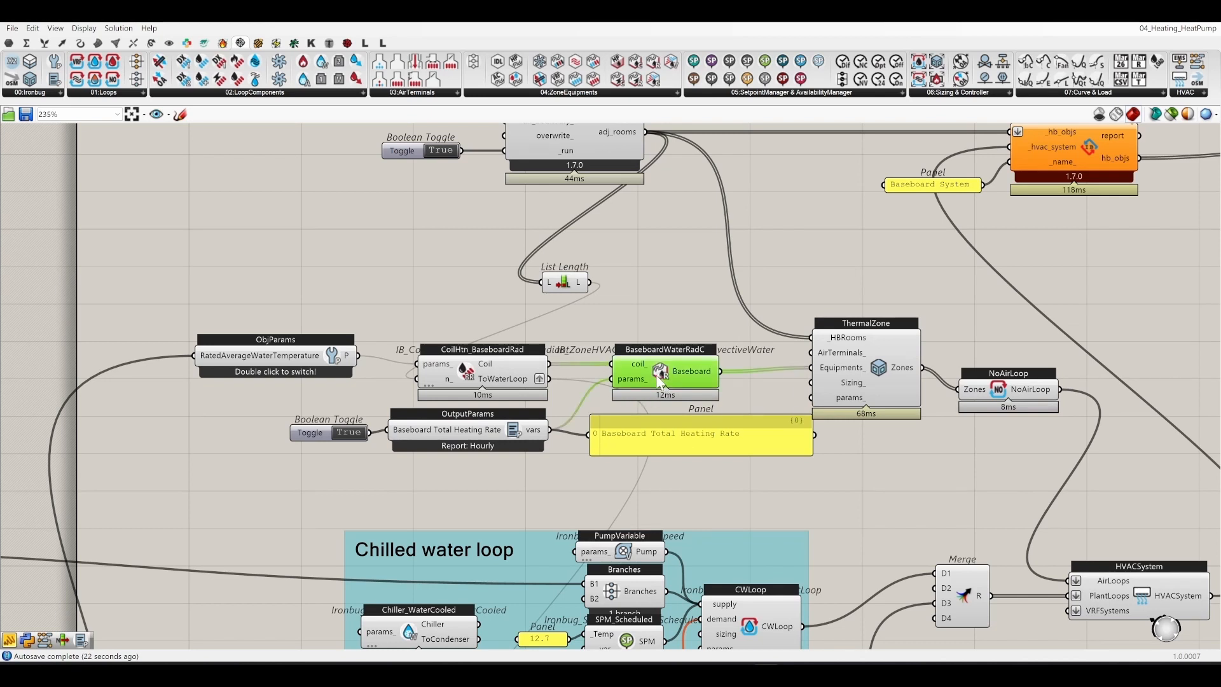
click(677, 288)
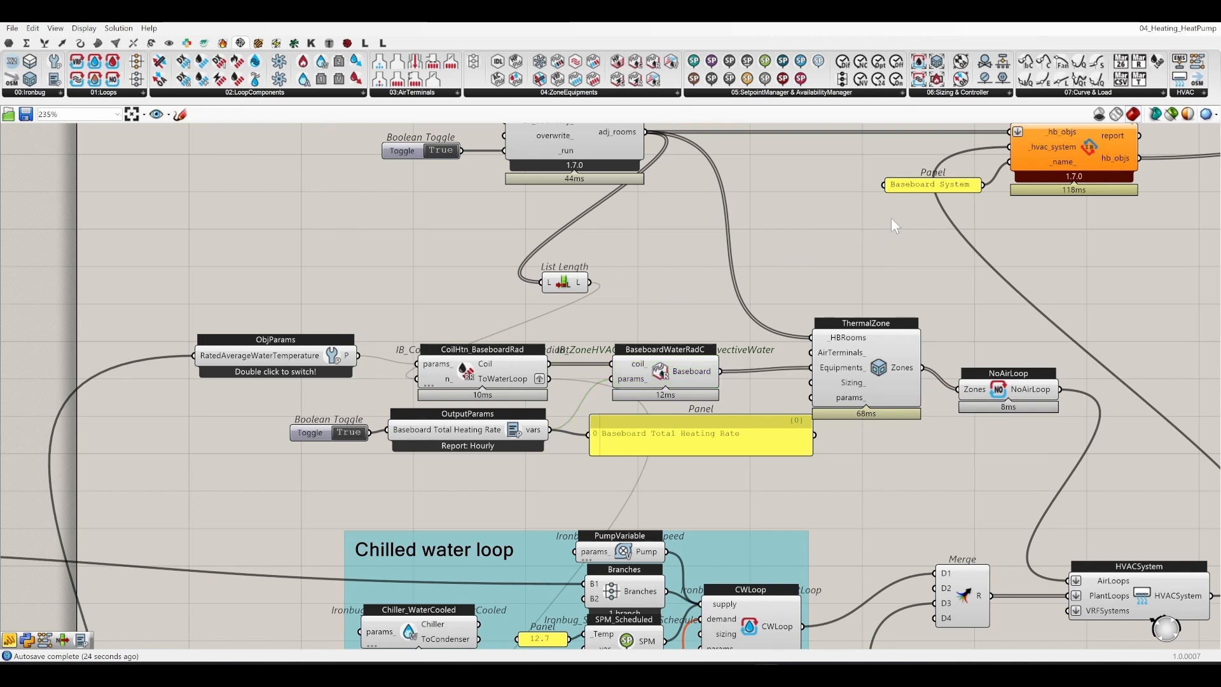
click(562, 94)
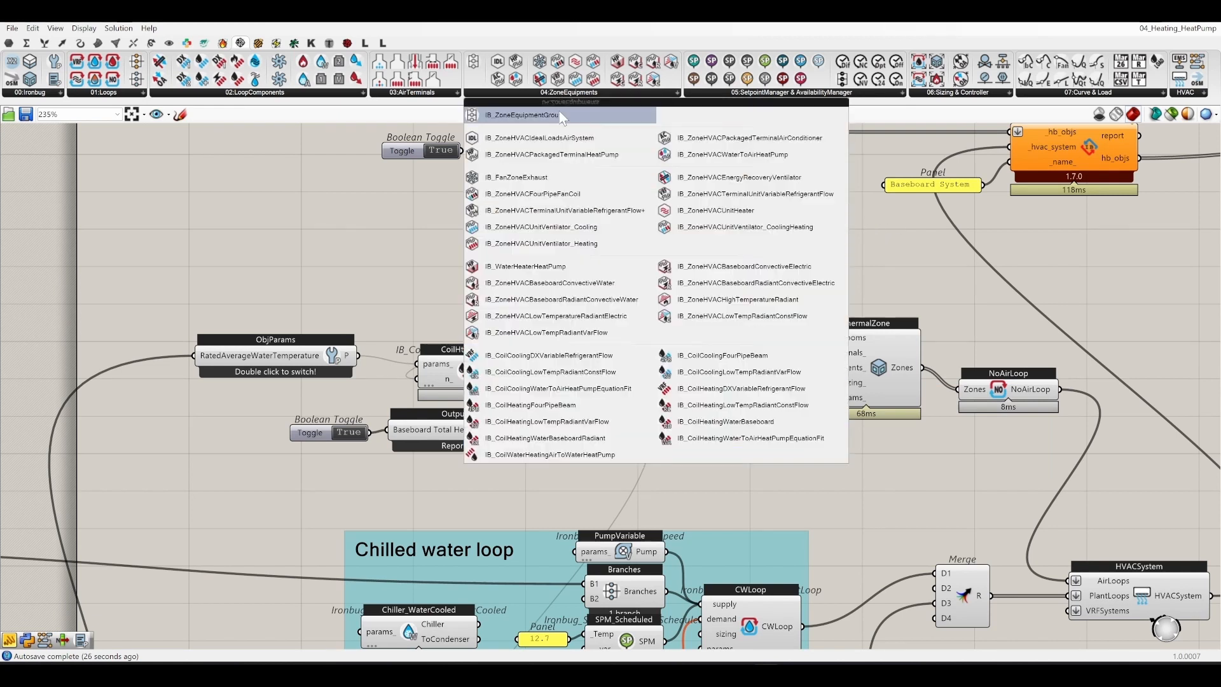
click(239, 250)
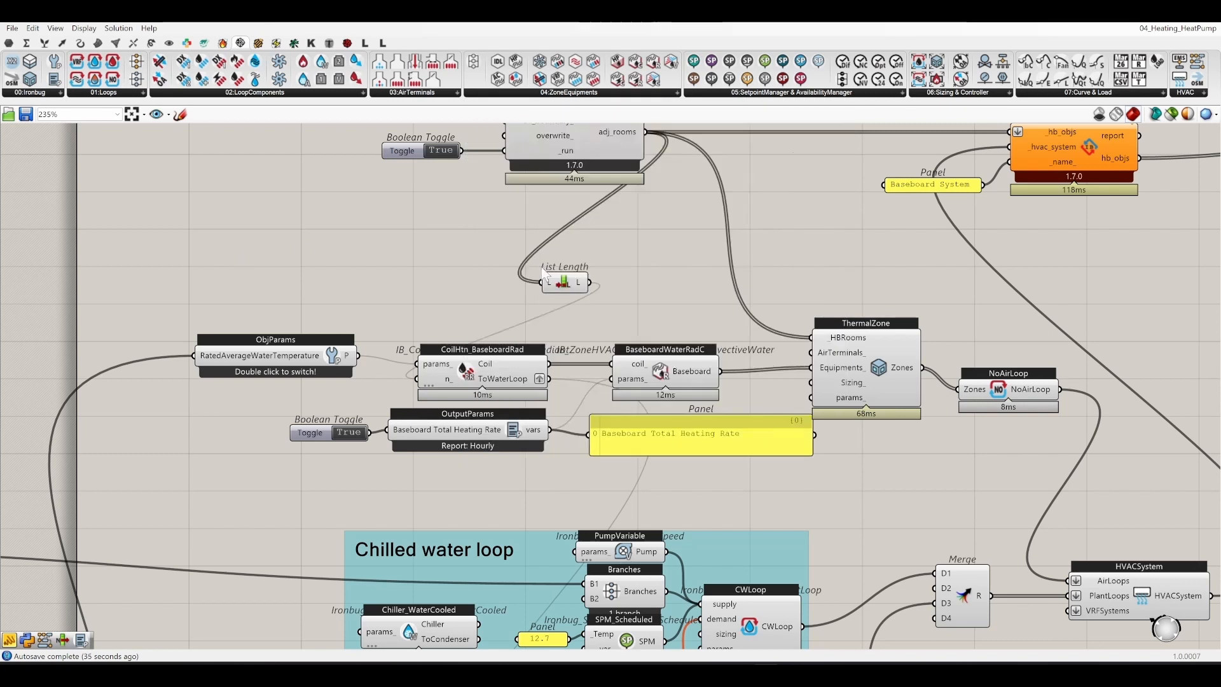
Step: Move the List Length component to just below the RatedAverageWaterTemperature ObjParams that feeds the baseboard heating coil
scroll(360, 237, down, 3)
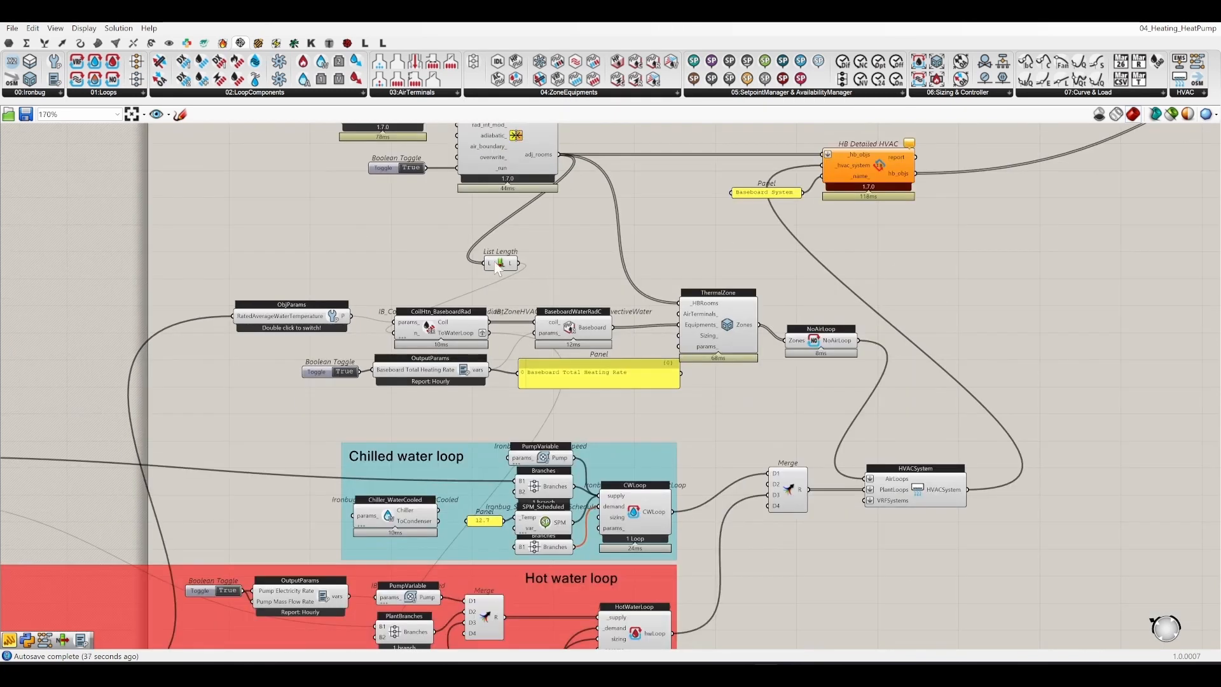
drag(497, 267, 188, 280)
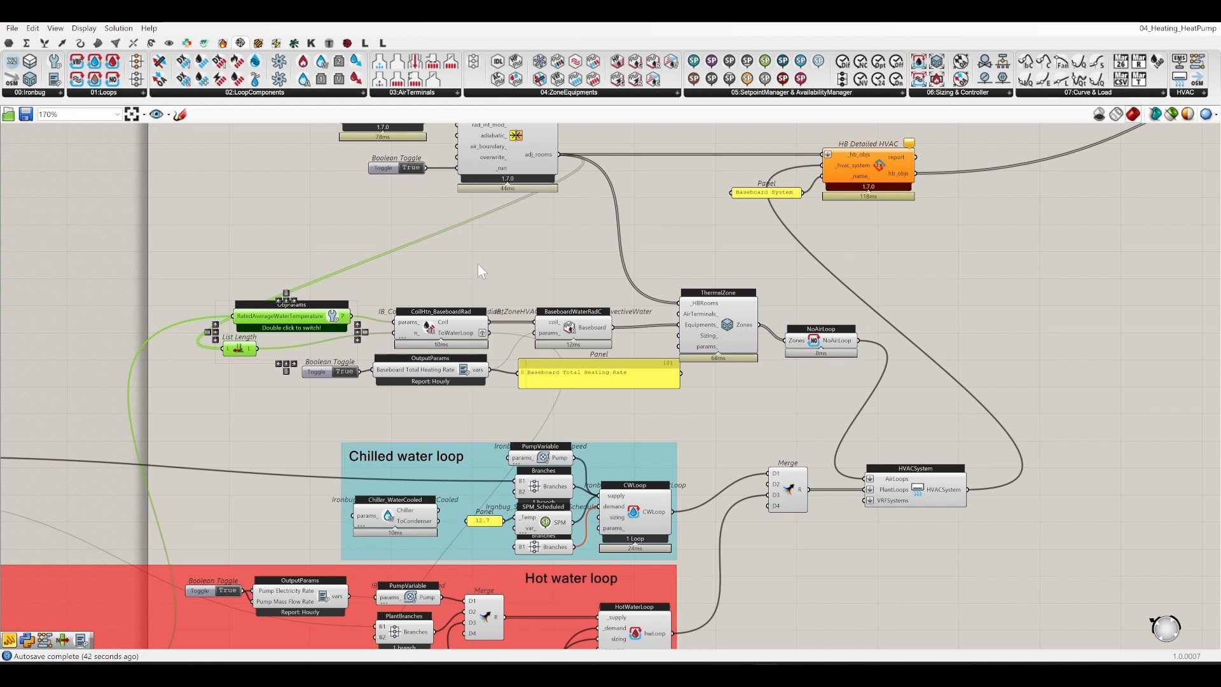
Step: Load the advanced Sys13_RadiantCeiling+Elec DOAS HVAC template in the empty area below the Hot water loop, and delete the template picker component
scroll(478, 263, down, 6)
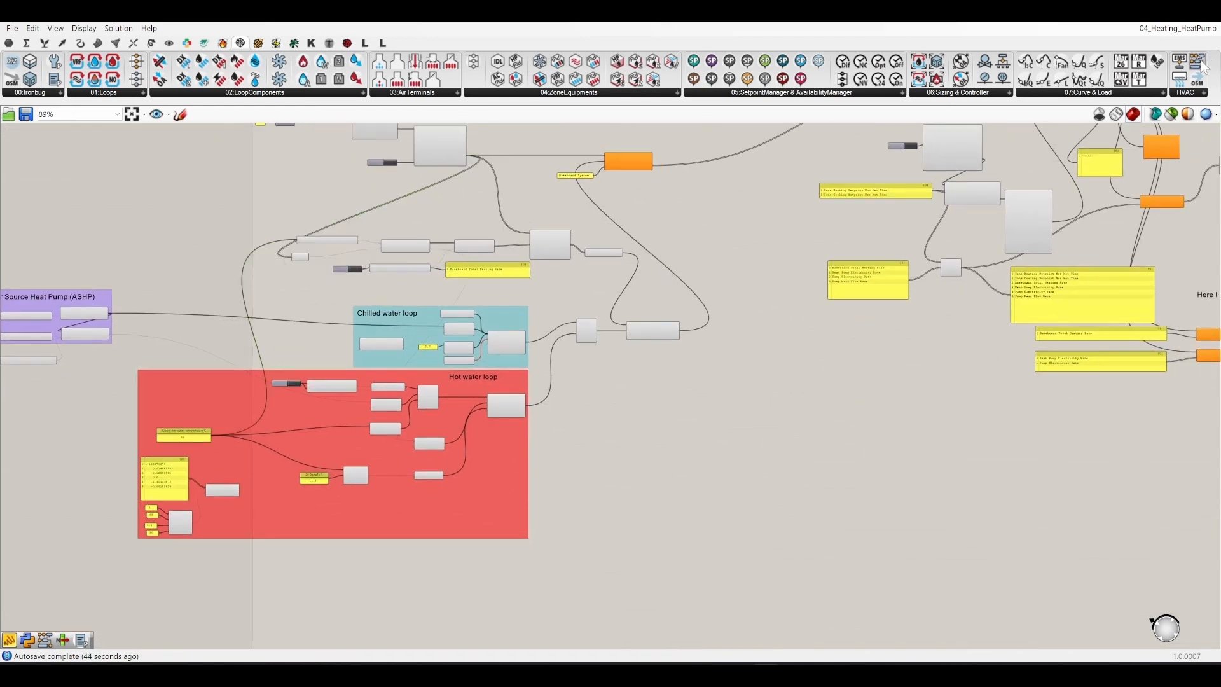
right_drag(621, 522, 653, 439)
scroll(643, 418, up, 5)
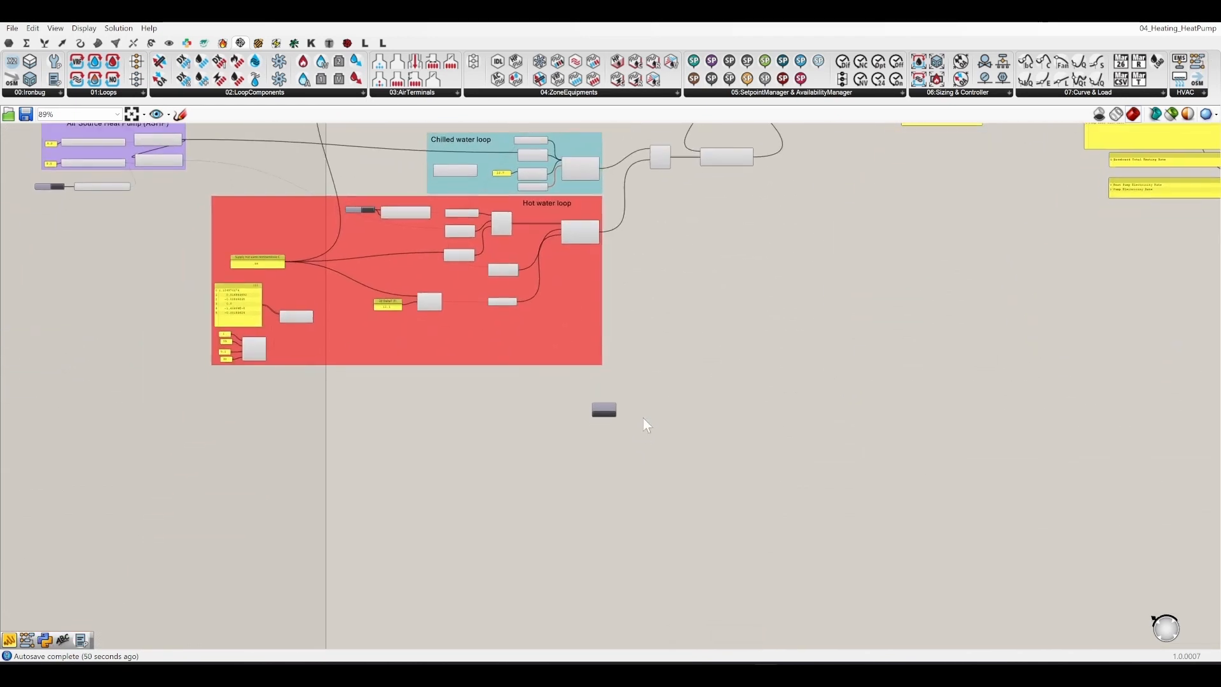
click(597, 387)
mouse_move(658, 404)
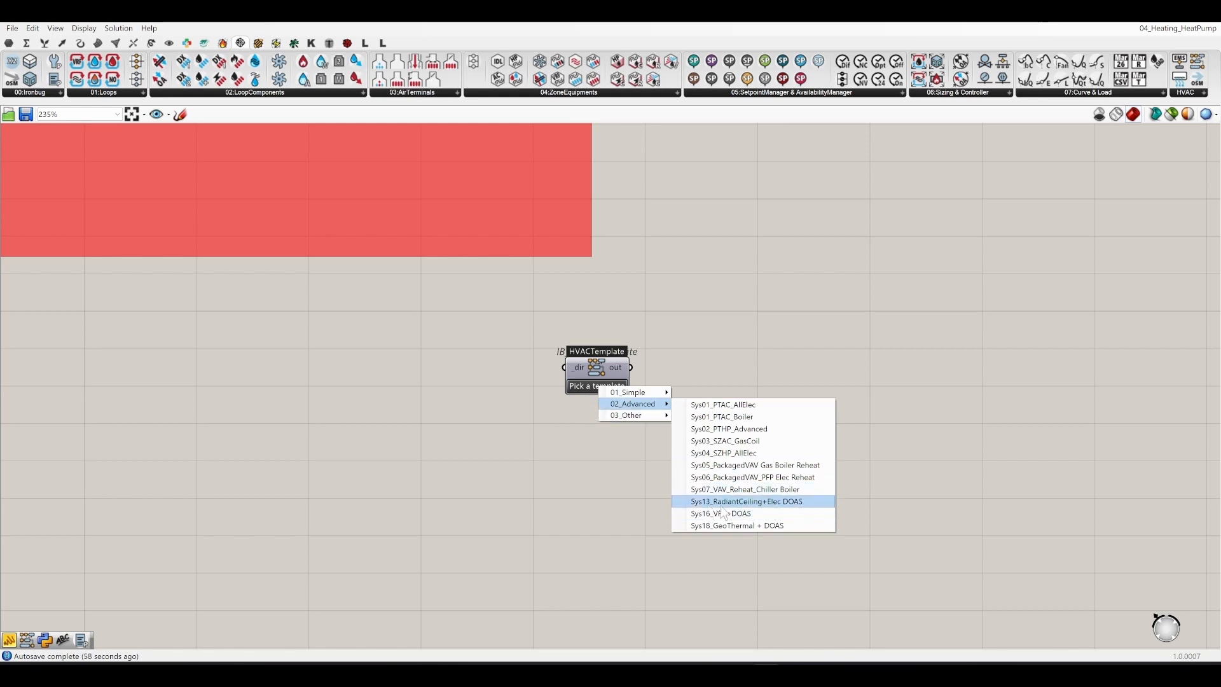
click(803, 505)
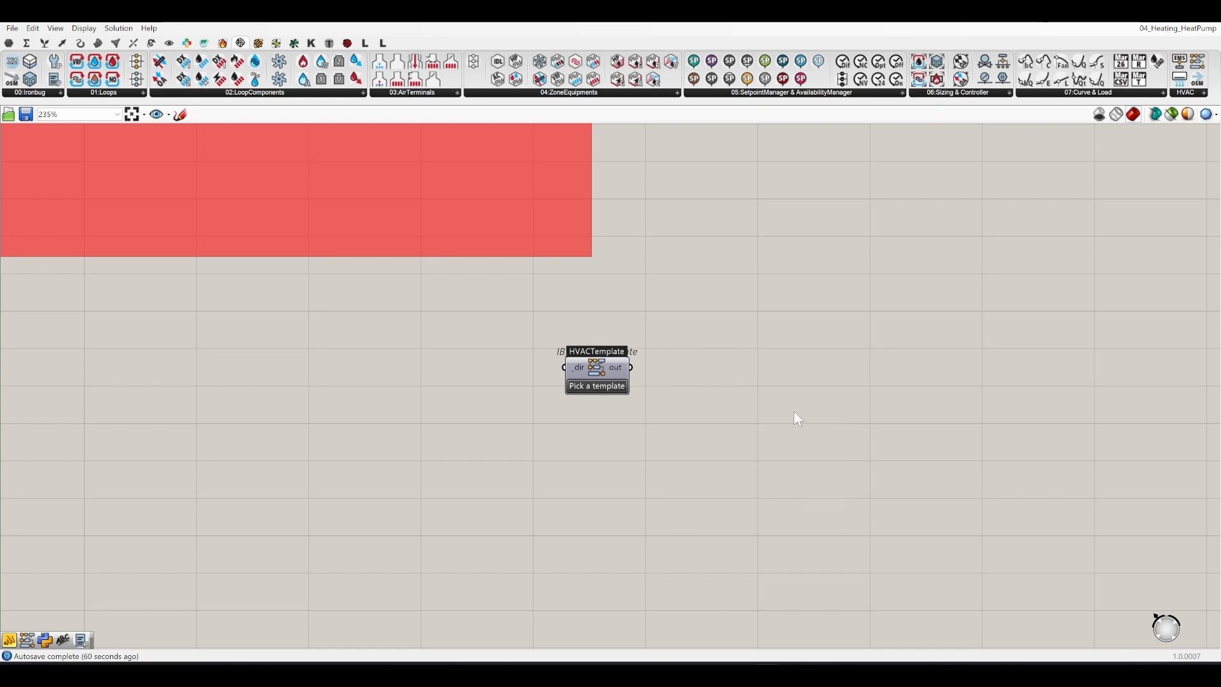
scroll(734, 331, down, 5)
scroll(693, 329, up, 3)
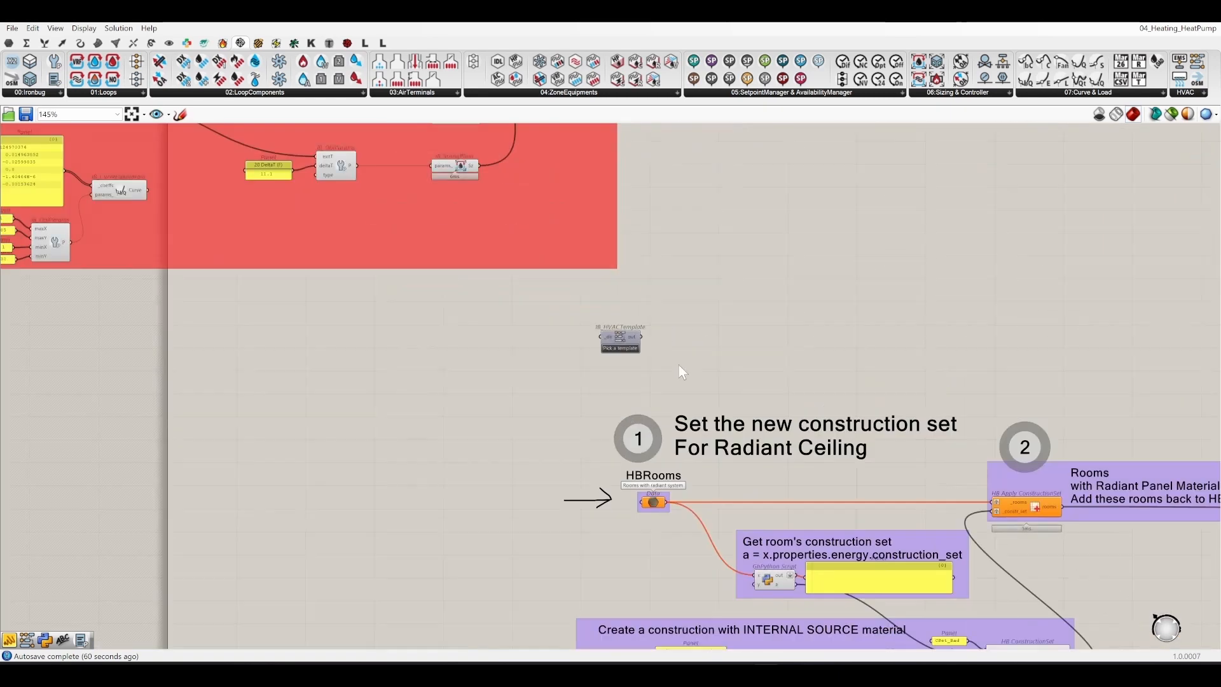
key(Delete)
Step: Review the template's radiant ceiling construction set, and shift the INTERNAL SOURCE panel closer to the HB Opaque Material component
right_drag(852, 367, 601, 241)
scroll(601, 240, down, 2)
scroll(631, 301, up, 3)
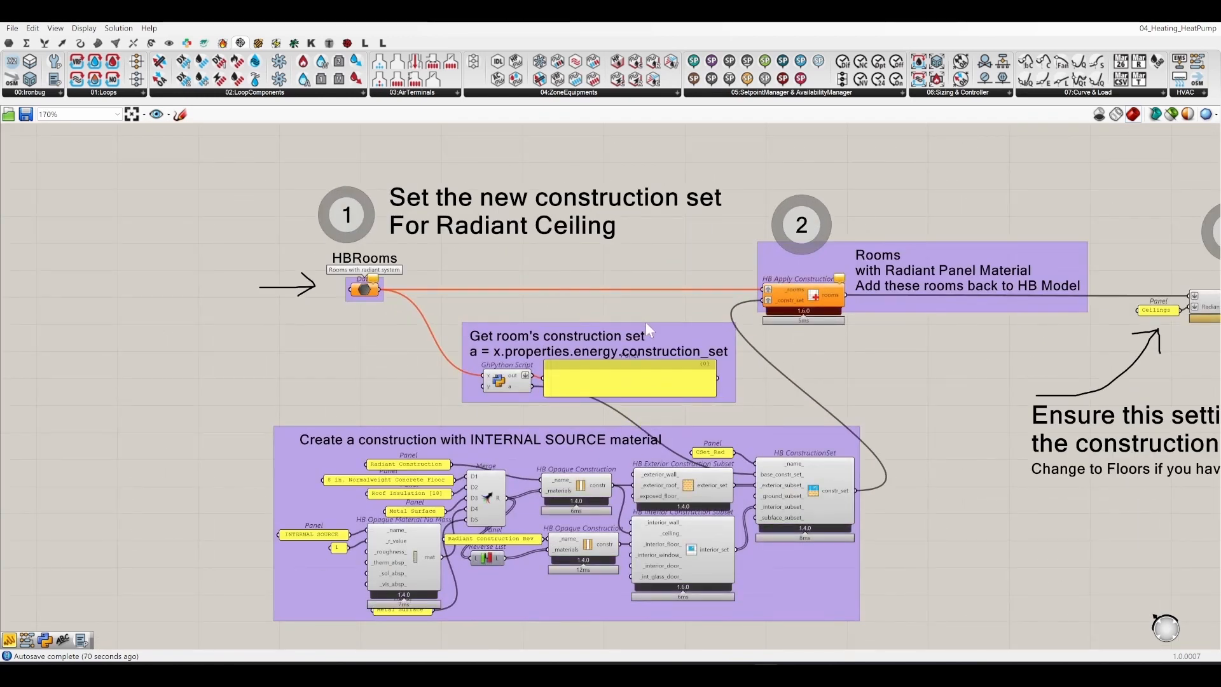
right_drag(646, 322, 731, 301)
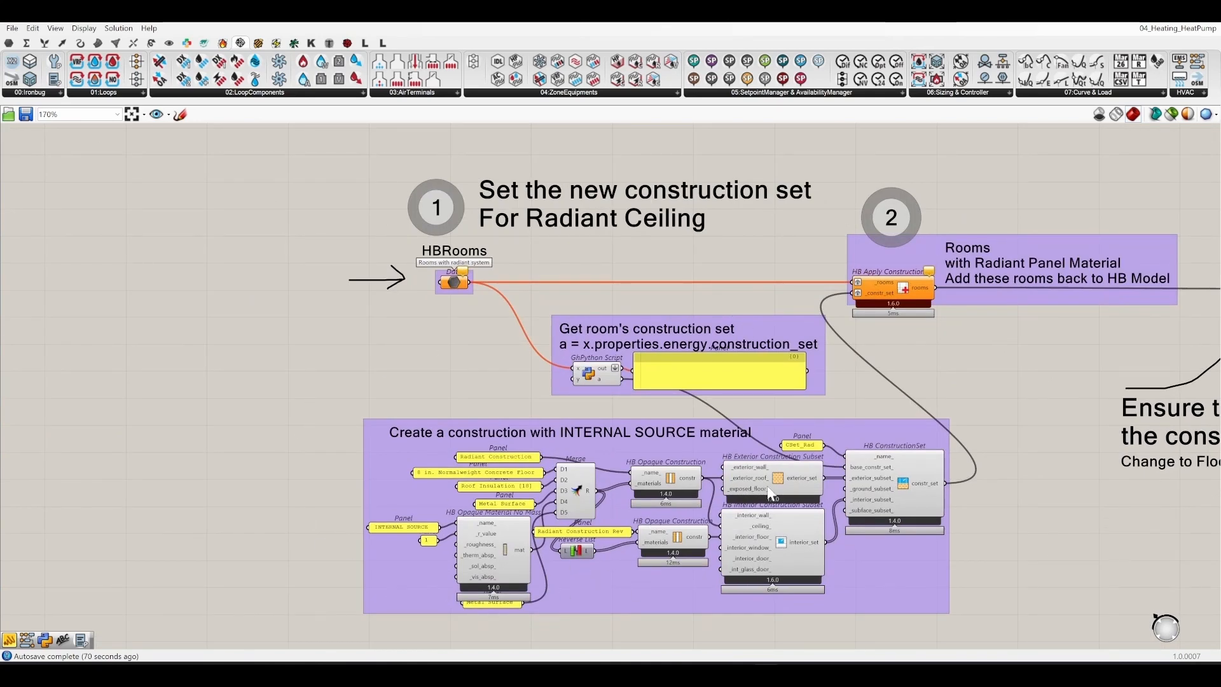
scroll(518, 501, up, 2)
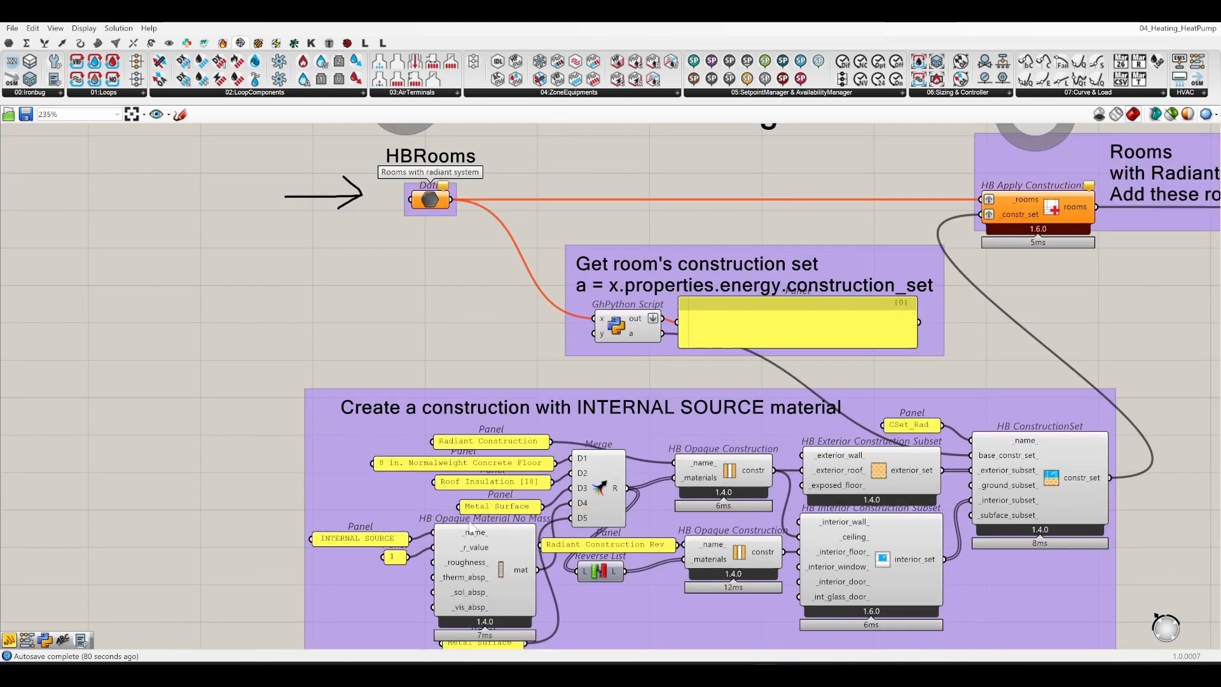
click(361, 543)
drag(361, 544, 374, 538)
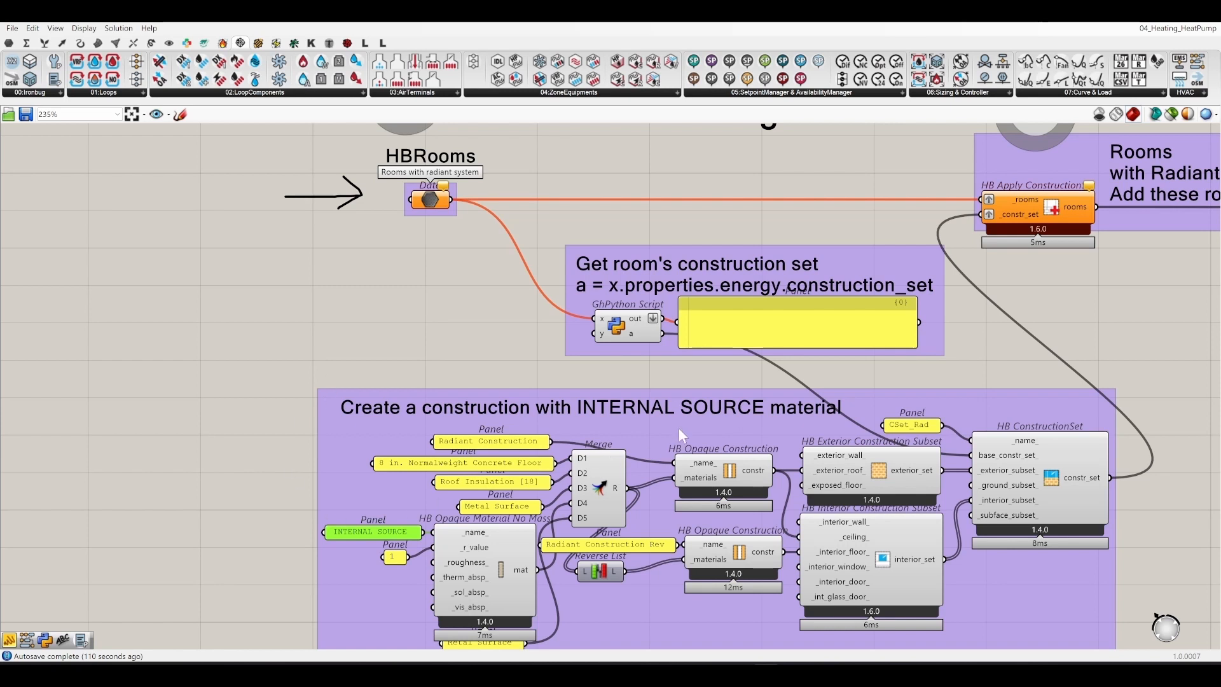
Step: Inspect the HB Apply ConstructionSet component and the RadiantSurfaceType setting, and open the template's HVACSystem cluster for editing
right_drag(535, 370, 402, 331)
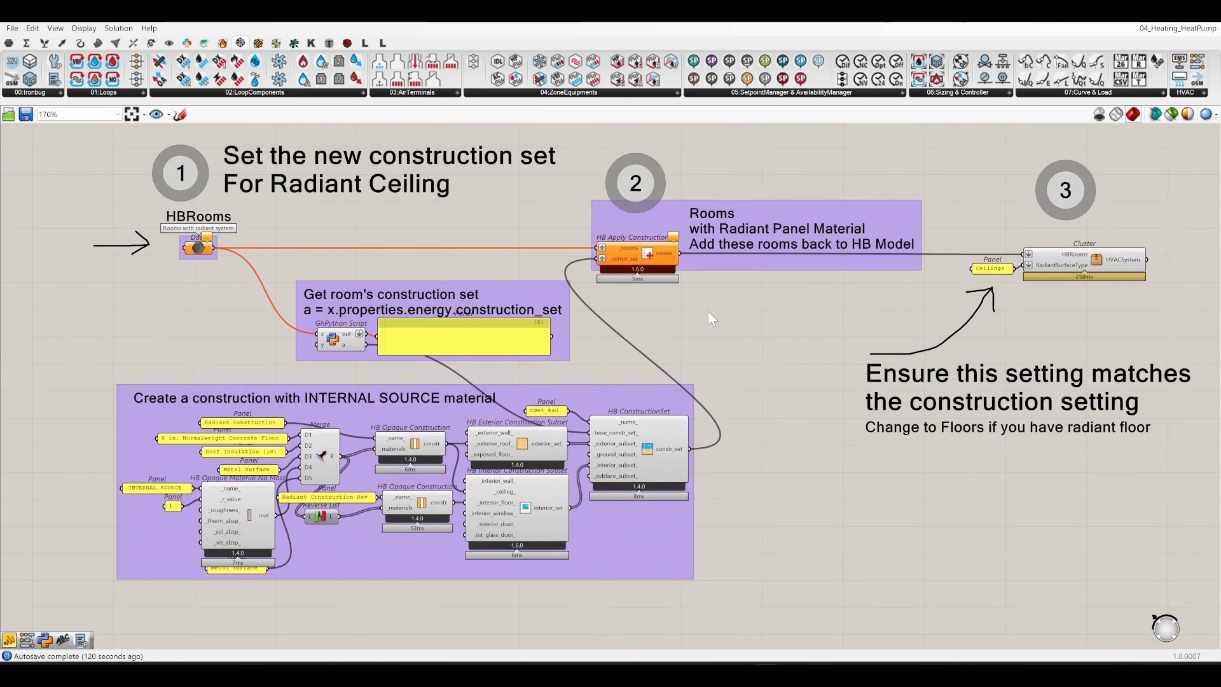
click(651, 258)
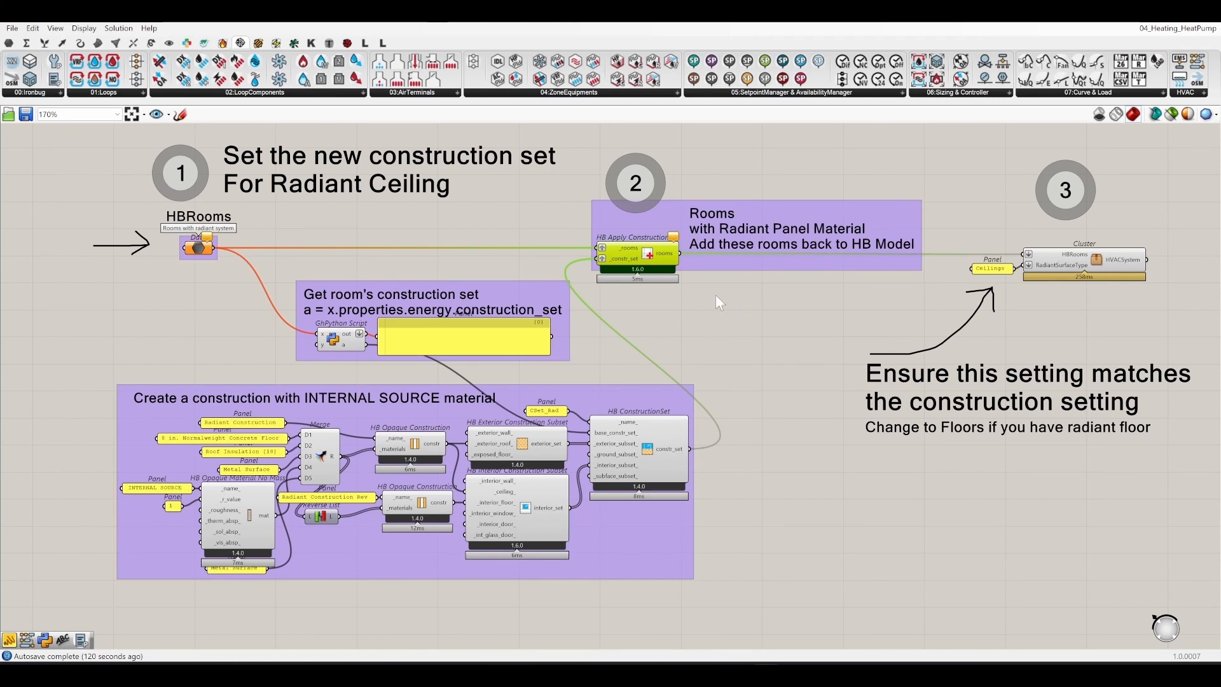
right_drag(715, 295, 387, 307)
click(902, 317)
scroll(822, 228, up, 2)
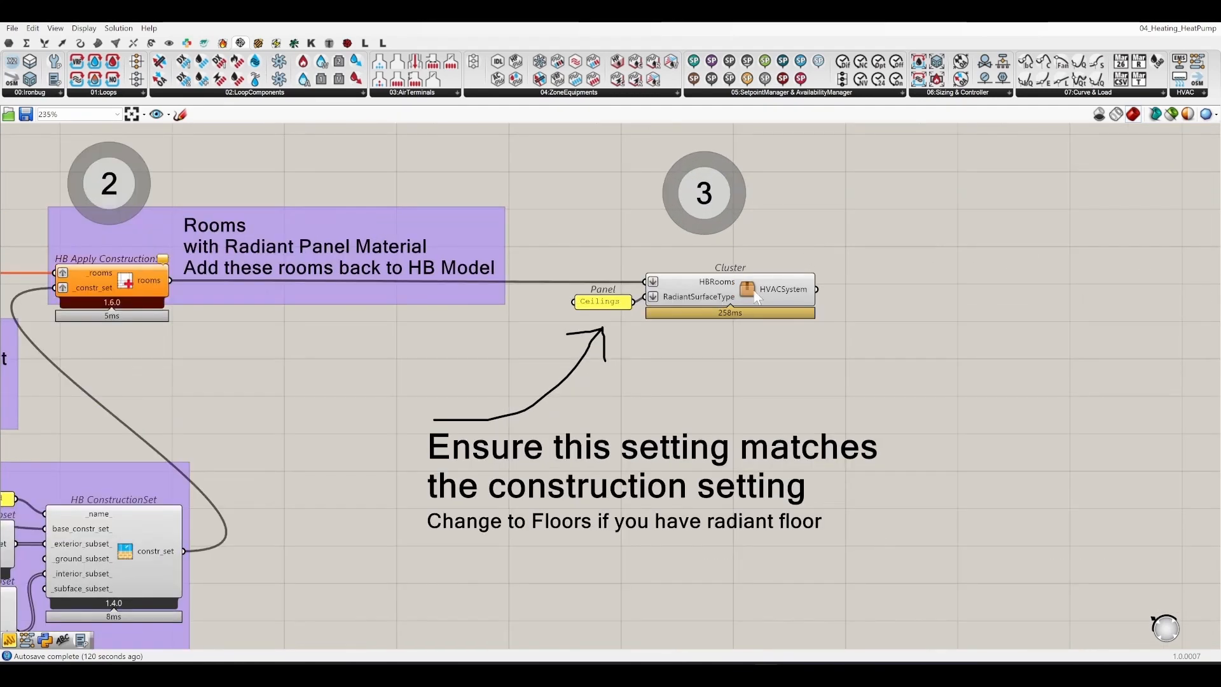
click(741, 300)
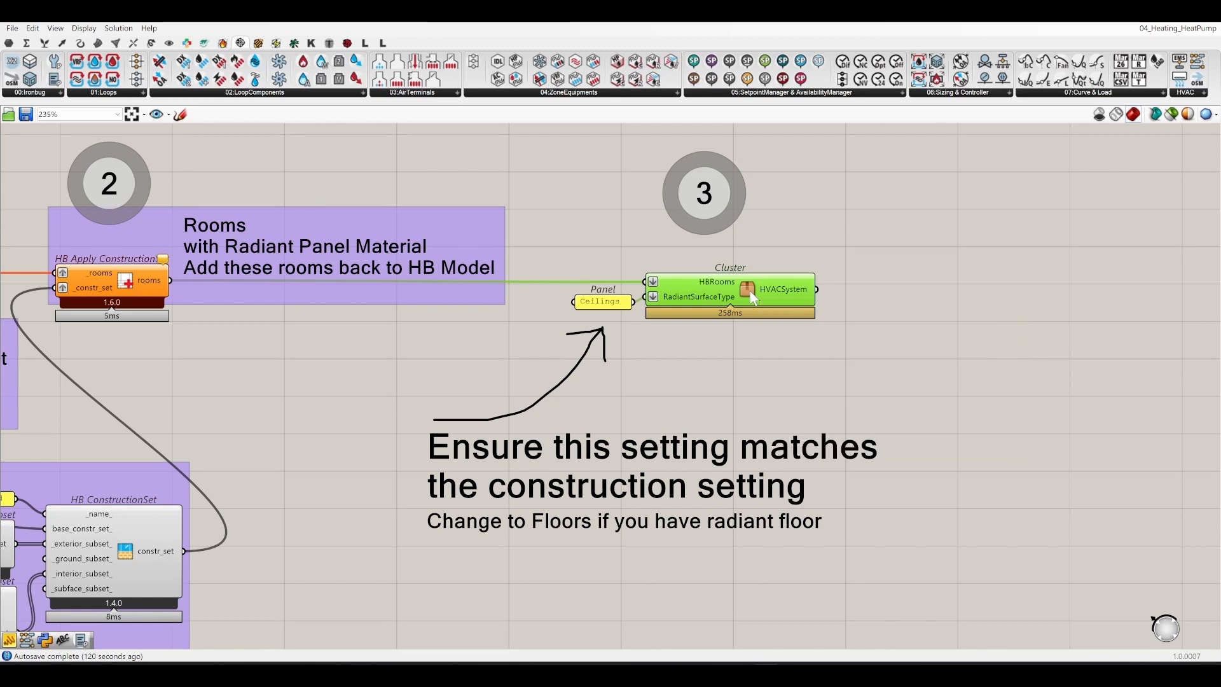
double_click(757, 278)
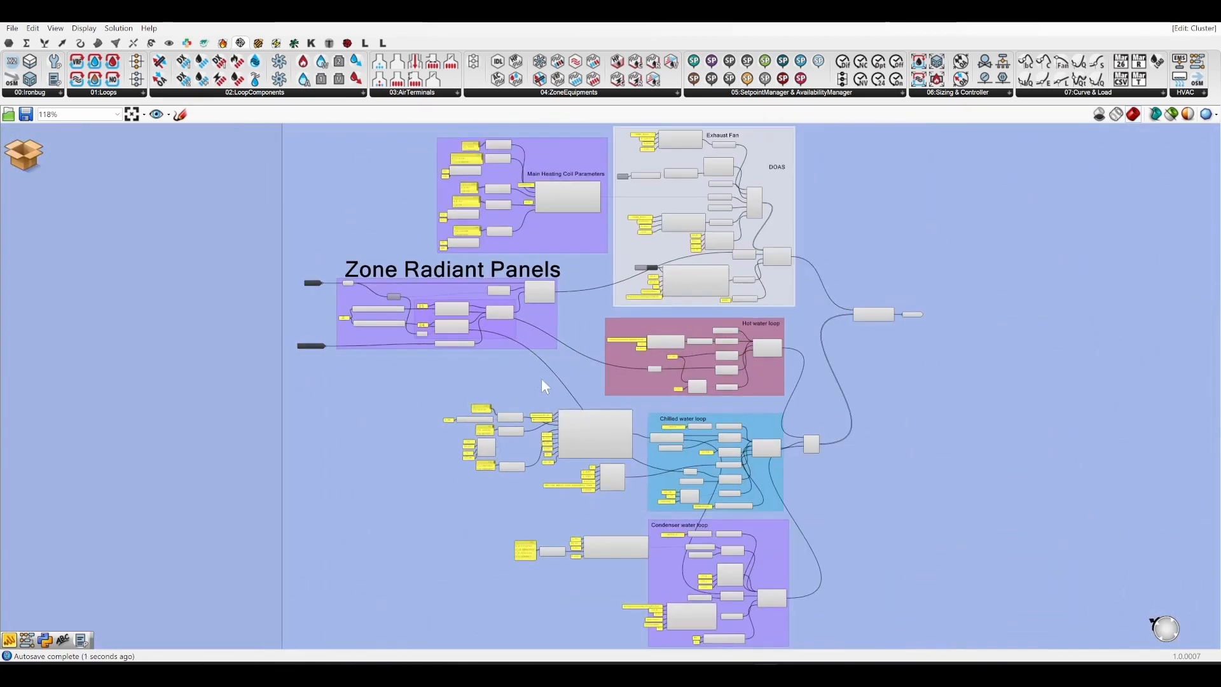
Step: Examine the Zone Radiant Panels group inside the cluster, including its low-temperature radiant coils and ThermalZone
right_drag(541, 378, 564, 418)
scroll(722, 363, up, 3)
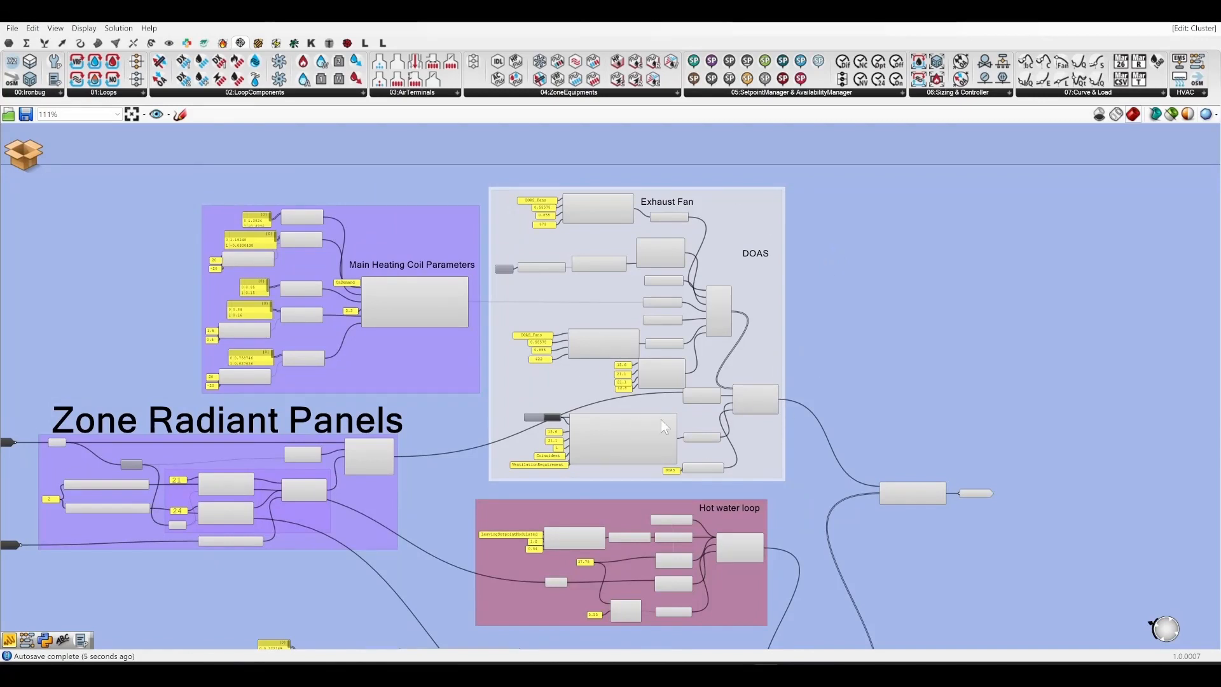
right_drag(448, 418, 715, 287)
scroll(413, 306, up, 4)
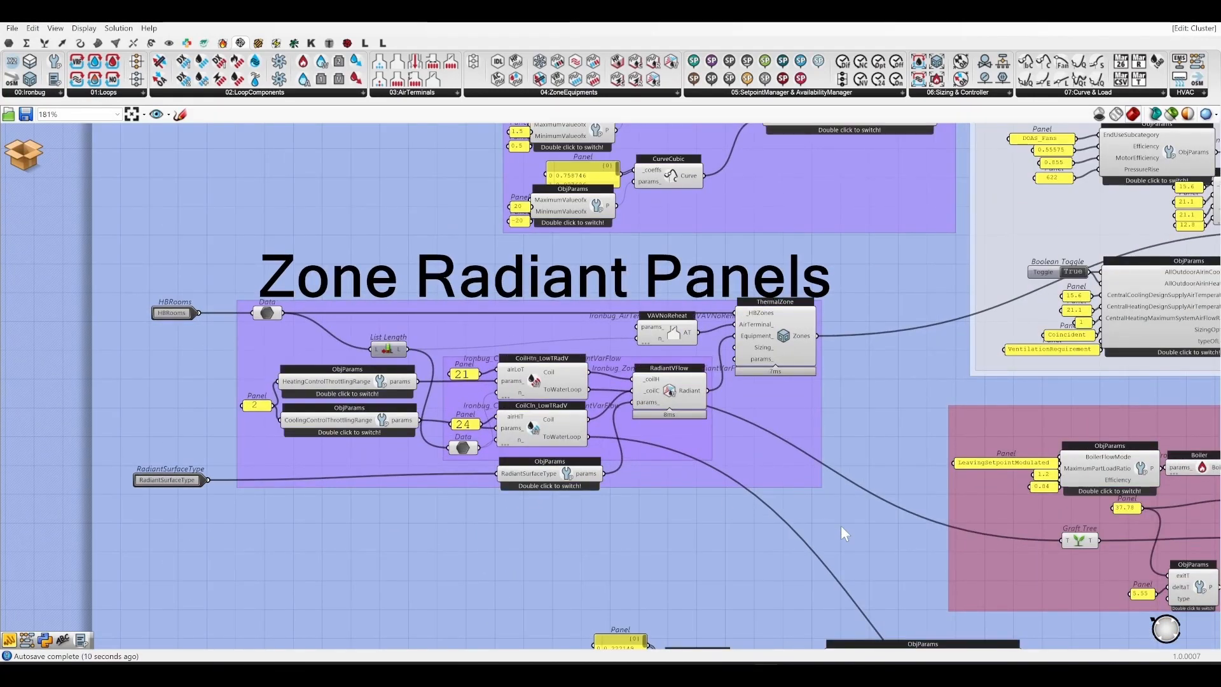
drag(850, 543, 232, 248)
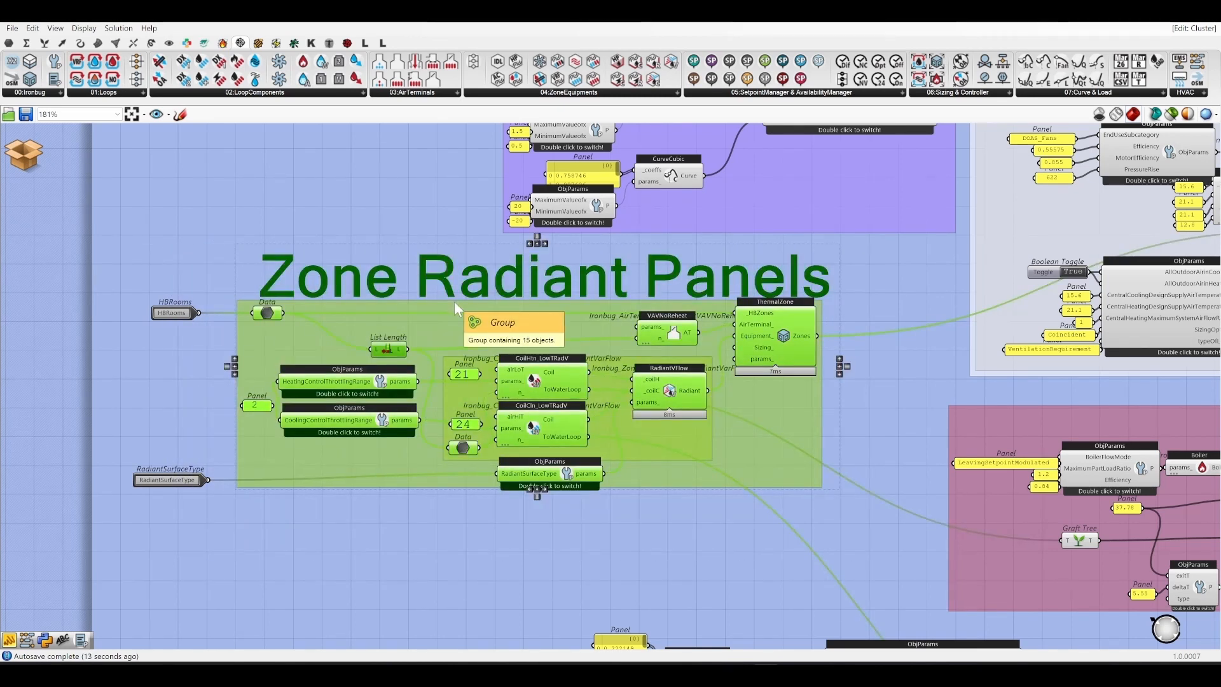
scroll(400, 301, down, 5)
Step: Examine the cluster's Hot water loop with its boiler and the Chilled water loop with its water-cooled chiller
right_drag(954, 475, 929, 423)
scroll(830, 310, up, 3)
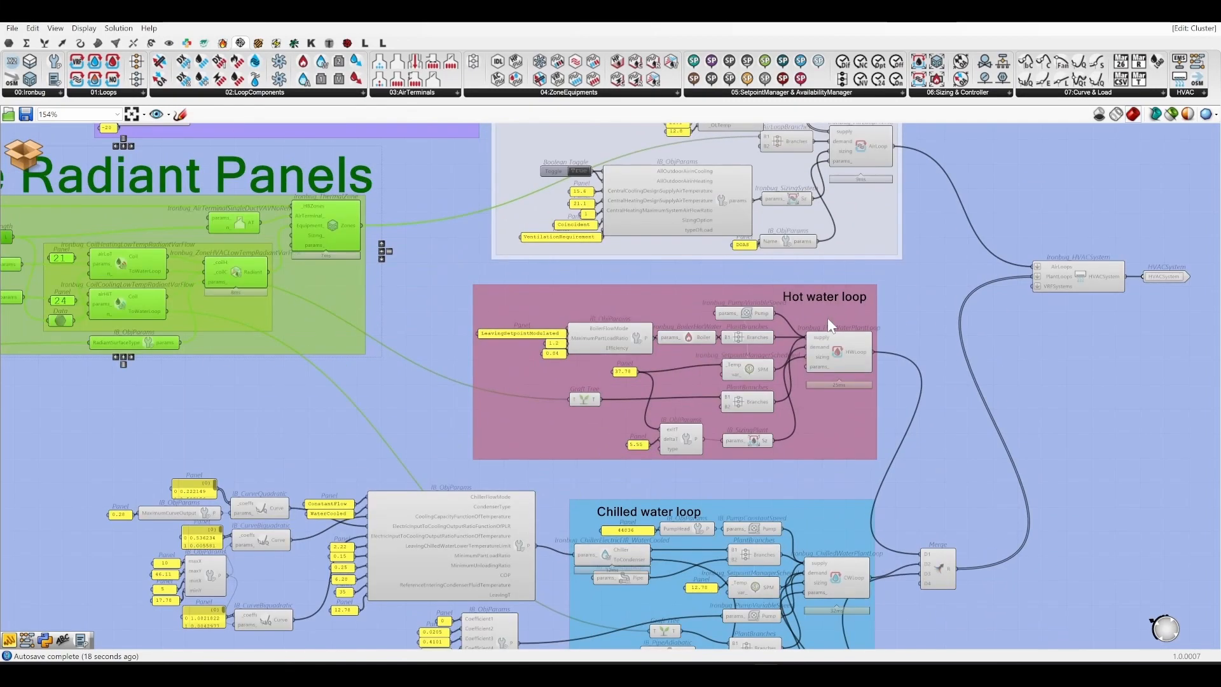
right_drag(803, 446, 857, 366)
scroll(718, 250, up, 2)
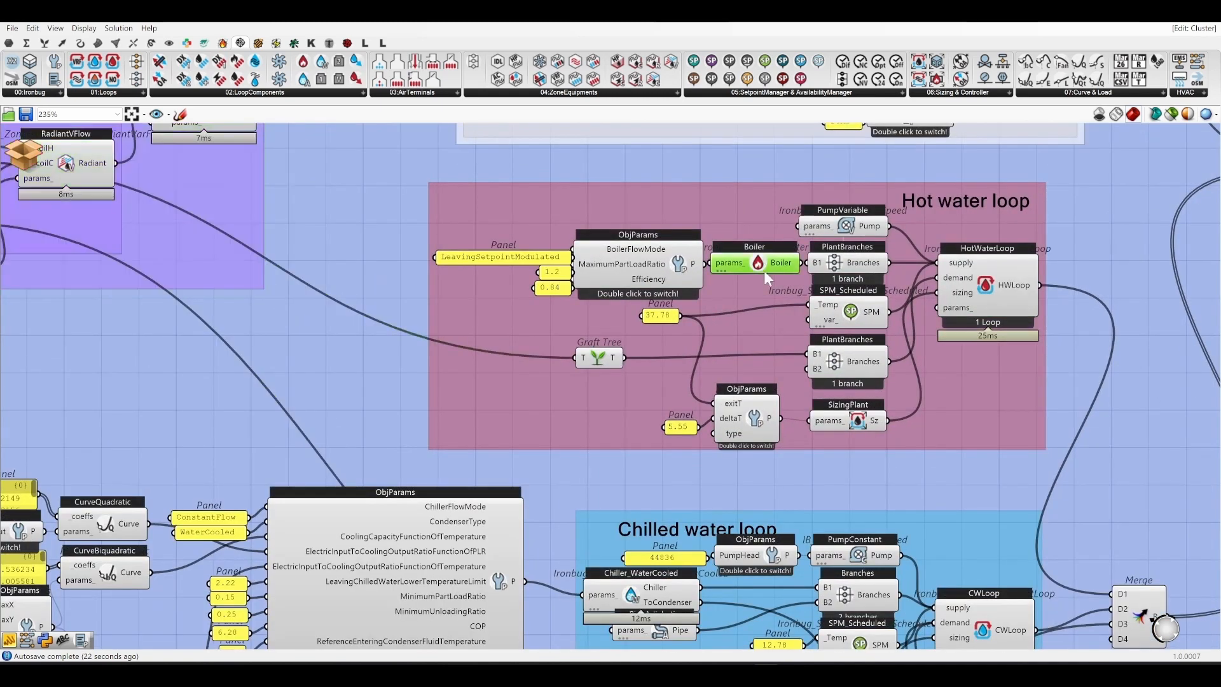
right_drag(789, 430, 818, 341)
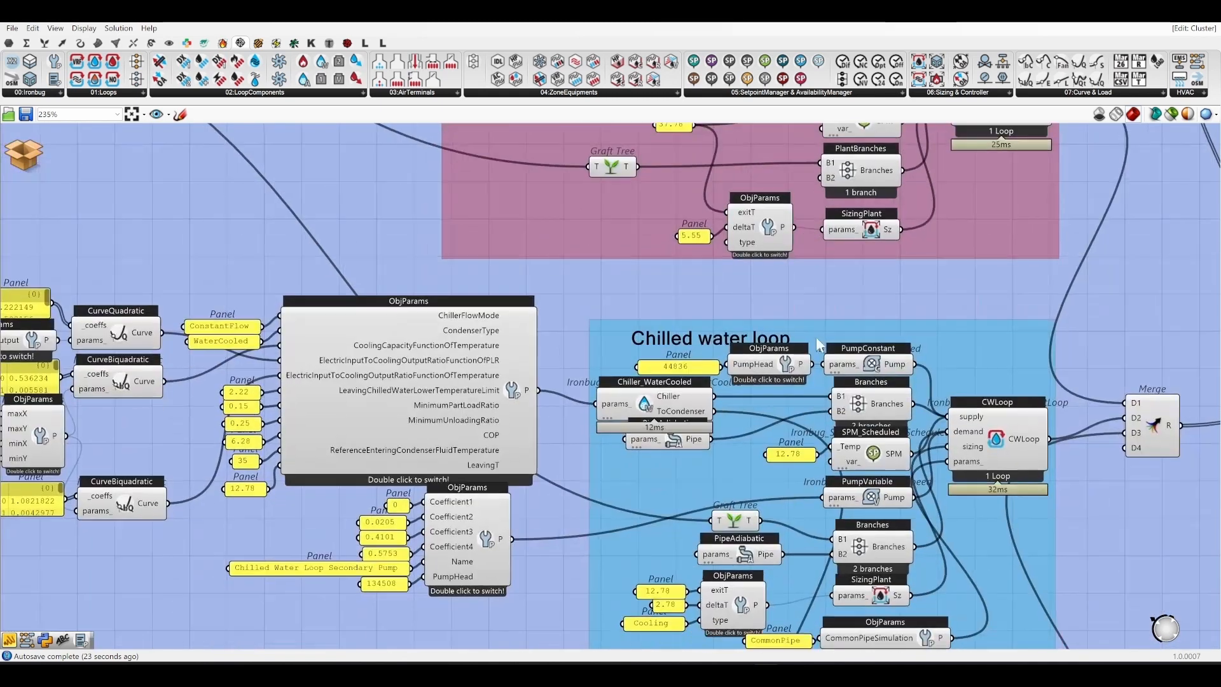
click(639, 410)
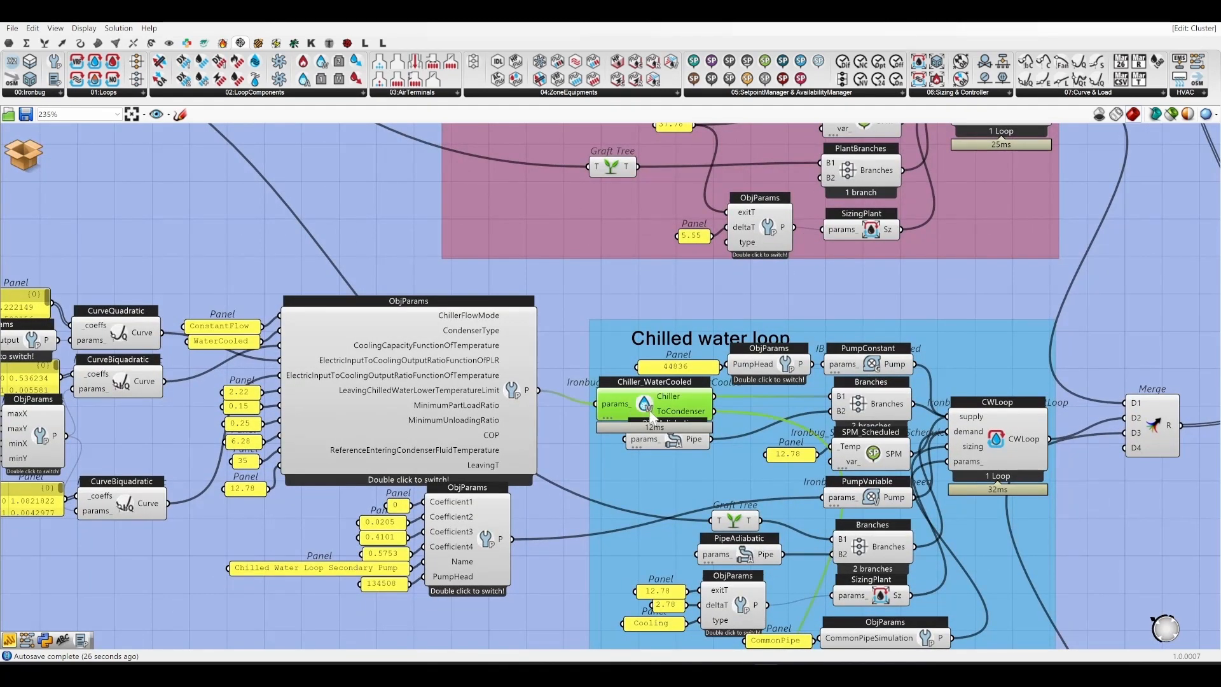
scroll(927, 563, down, 5)
scroll(611, 359, up, 3)
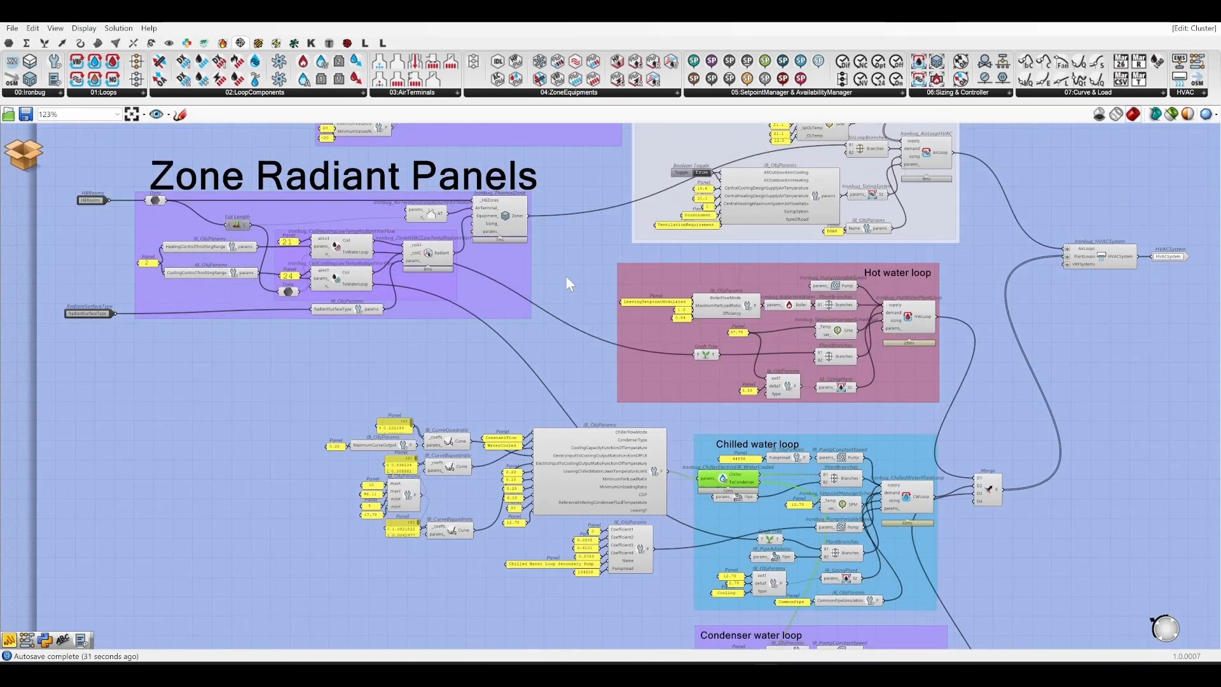
Step: Copy the Zone Radiant Panels group with its title, and leave the HVACSystem cluster without saving the changes
right_drag(567, 278, 606, 324)
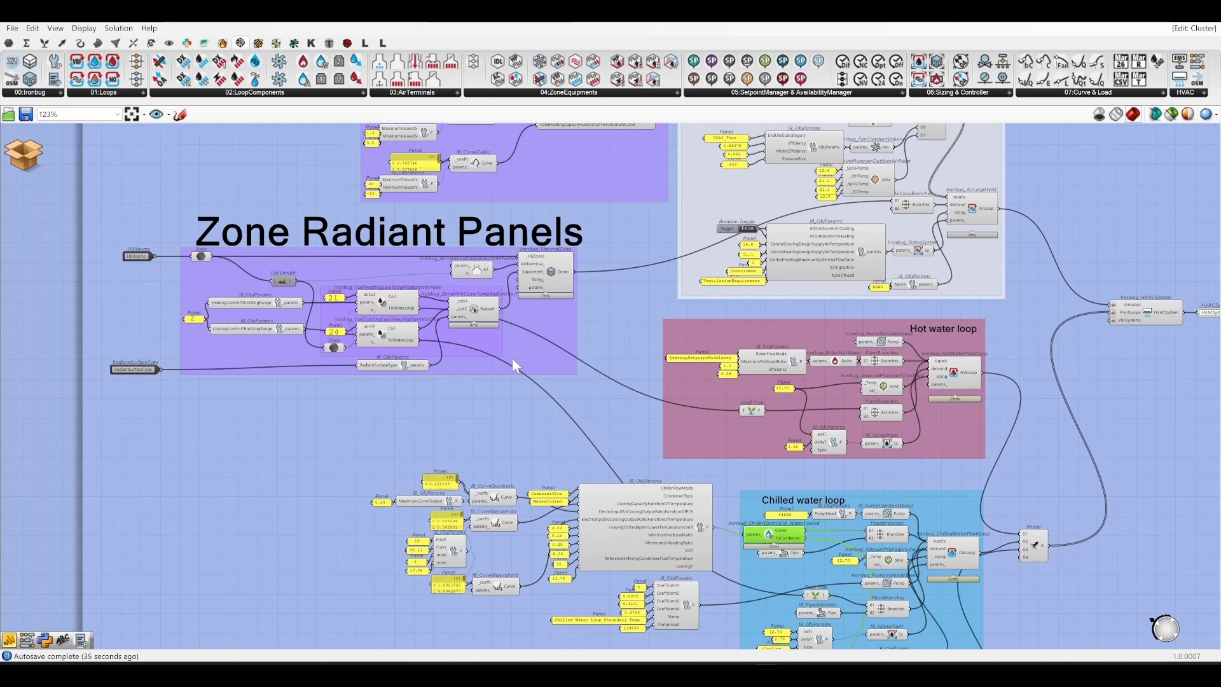
right_drag(511, 372, 651, 405)
drag(777, 446, 323, 261)
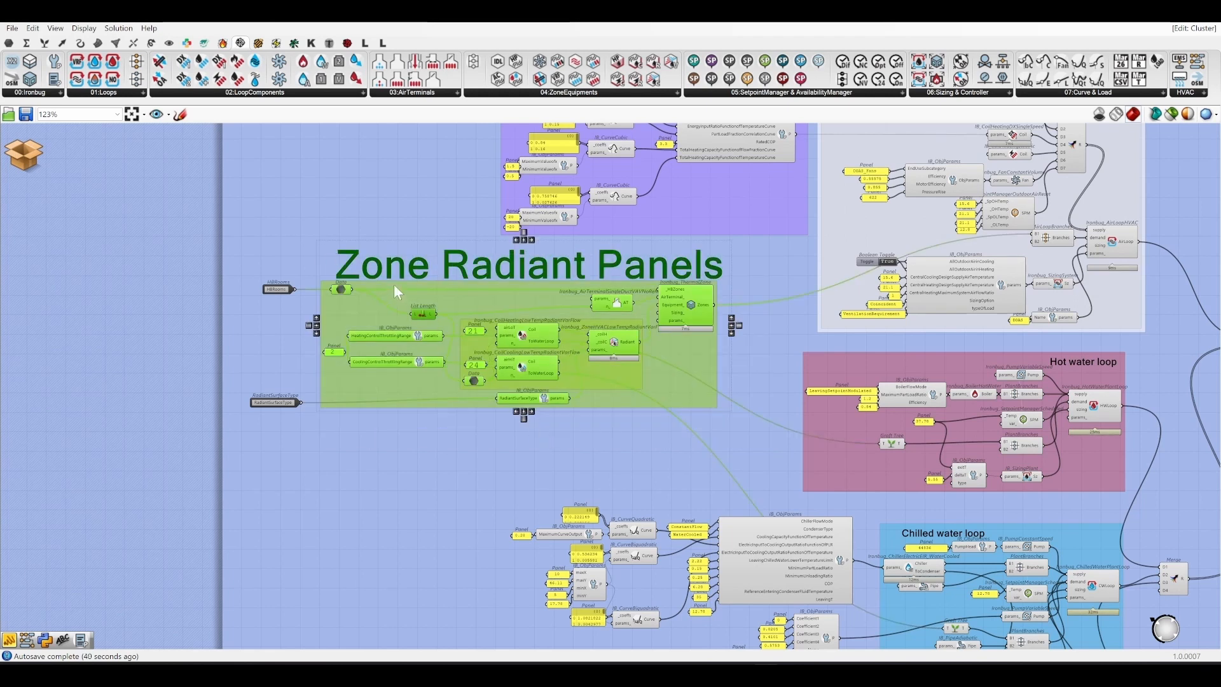
scroll(404, 293, up, 3)
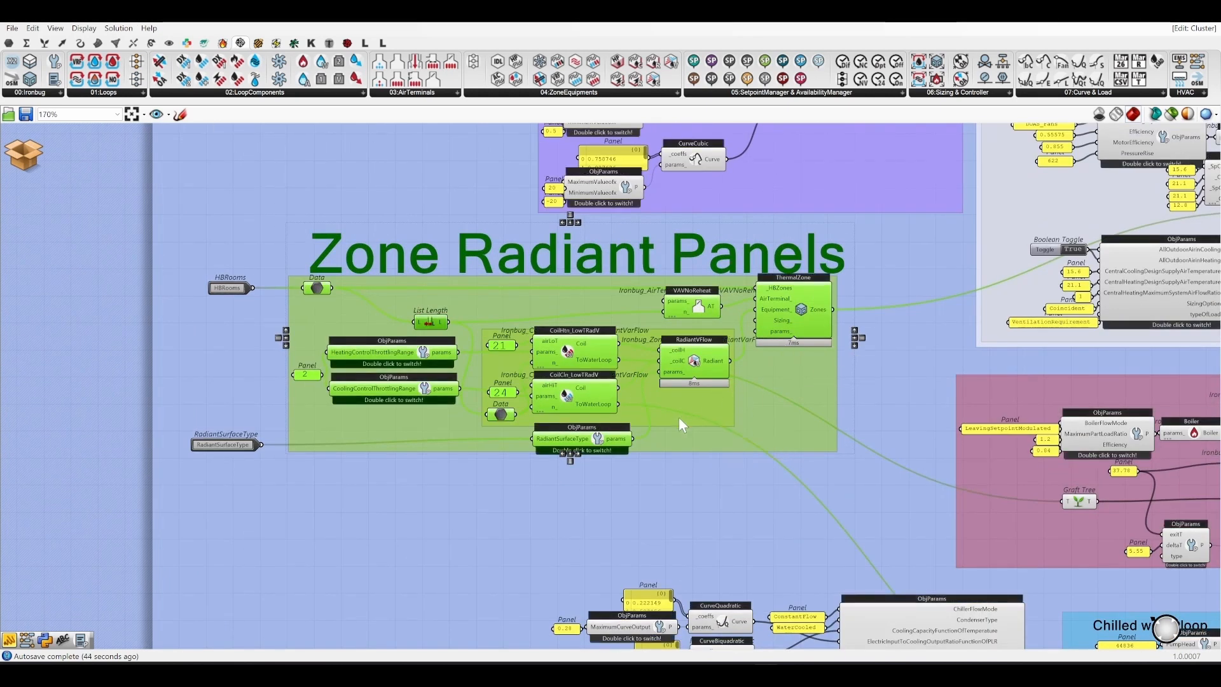
click(22, 162)
click(51, 181)
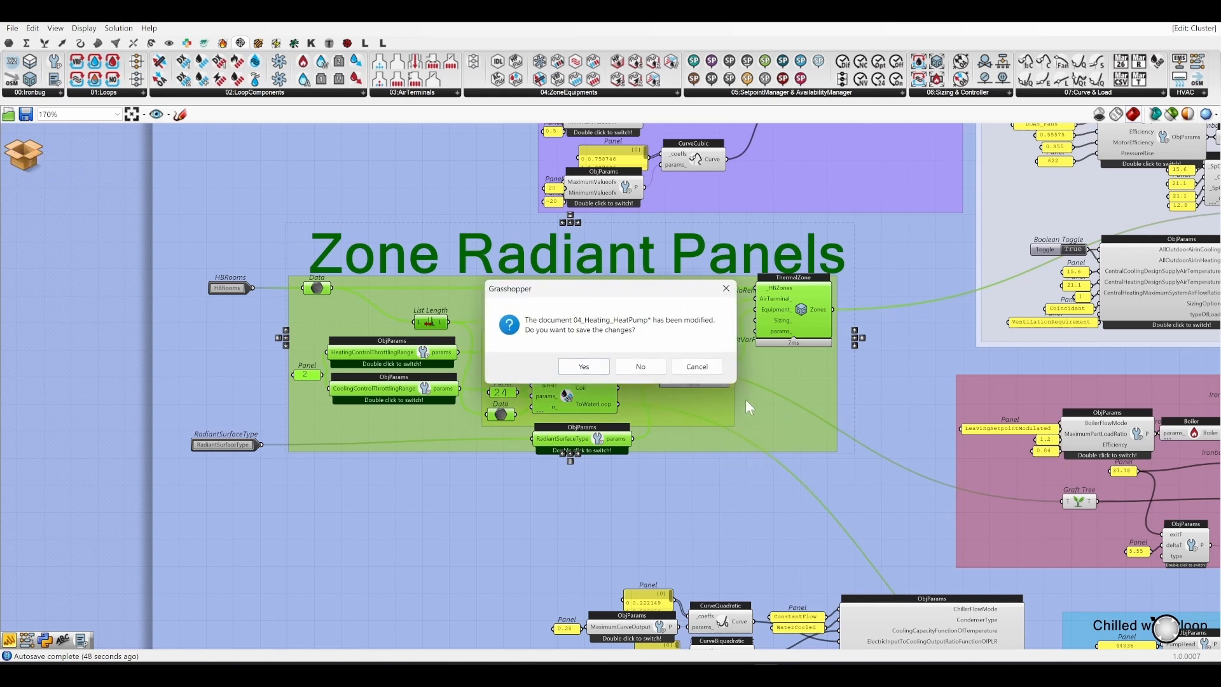
click(640, 366)
Step: Paste the Zone Radiant Panels group into the heat pump model and place it above the Air Source Heat Pump (ASHP) group
scroll(833, 249, down, 6)
right_drag(825, 229, 816, 319)
key(ctrl+v)
scroll(684, 362, up, 6)
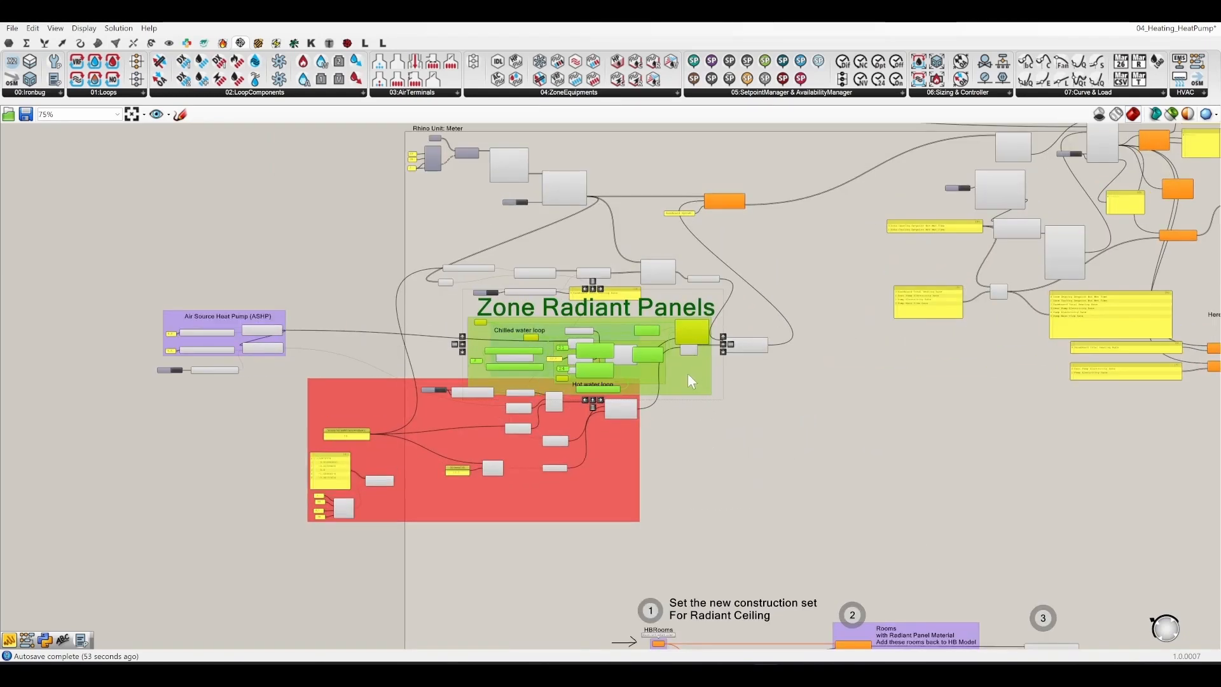
drag(688, 374, 337, 256)
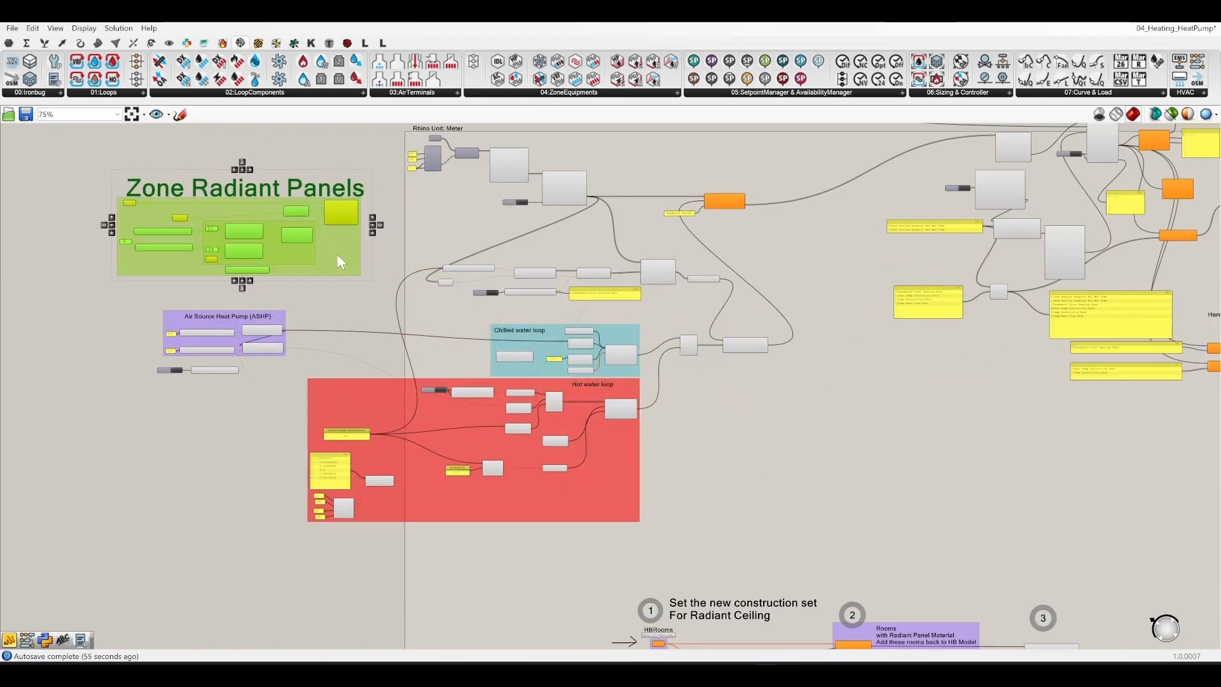
right_drag(416, 258, 662, 352)
scroll(662, 353, up, 4)
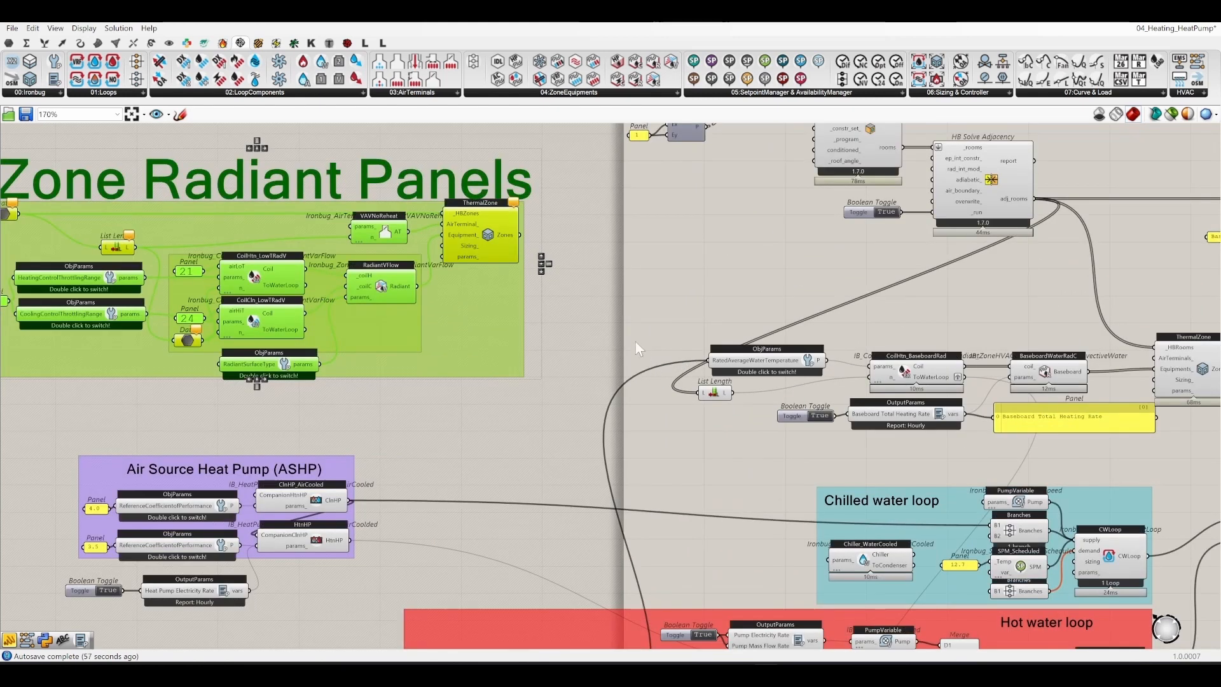
scroll(601, 289, down, 1)
right_drag(584, 319, 513, 347)
click(509, 318)
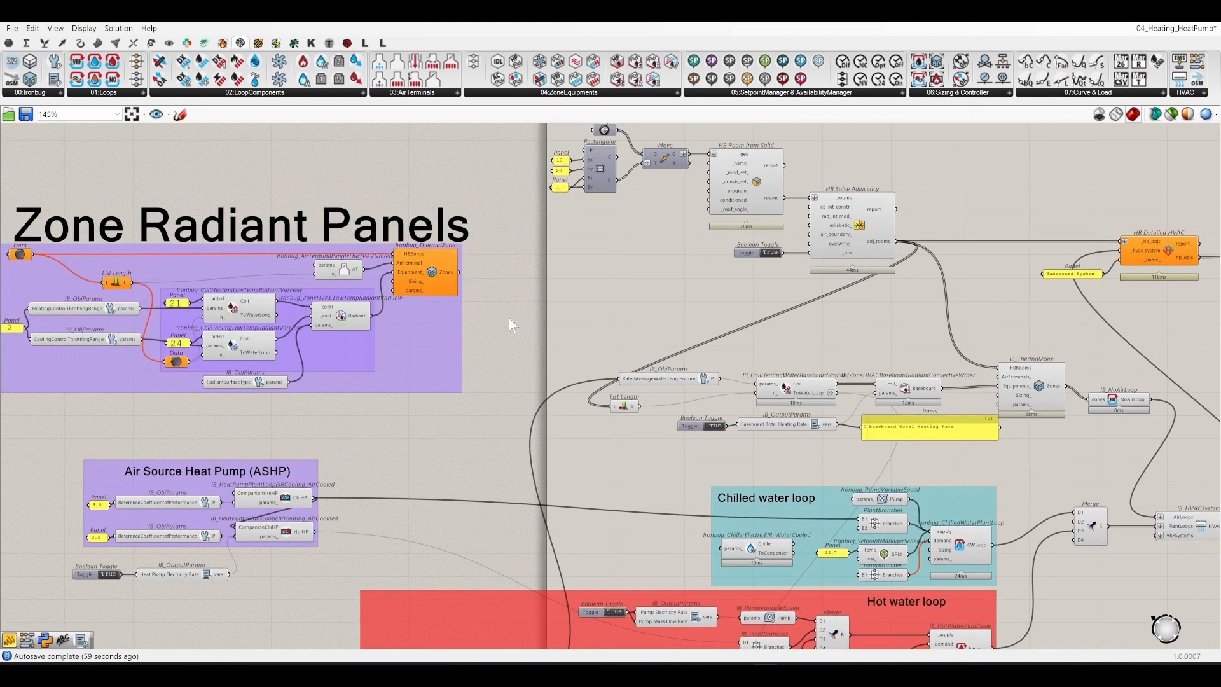
Step: Delete the VAVNoReheat air terminal from the pasted Zone Radiant Panels group
scroll(513, 315, up, 1)
right_drag(585, 300, 849, 316)
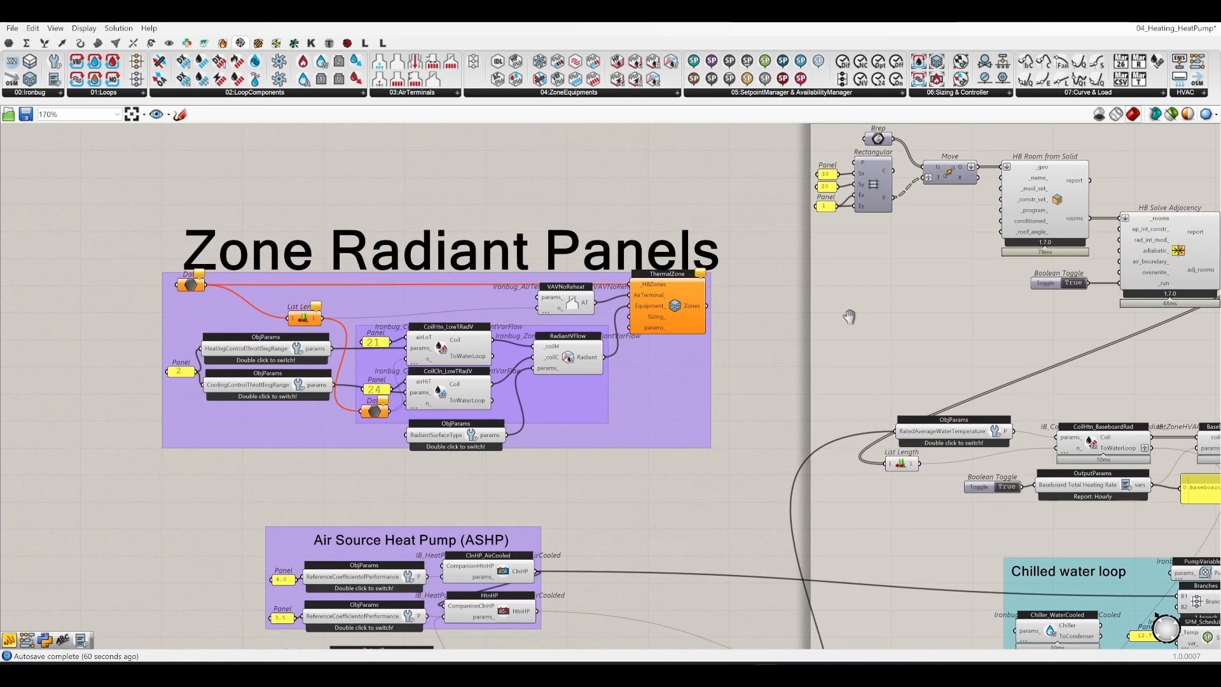
click(576, 305)
mouse_move(573, 306)
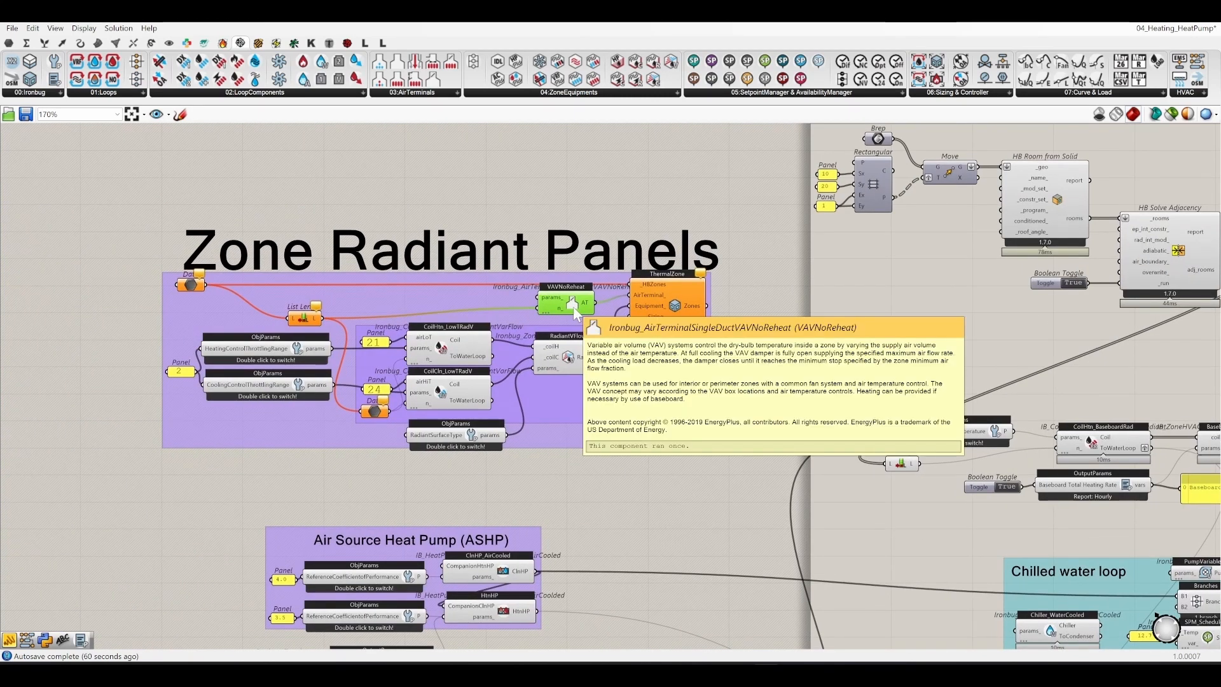
key(Delete)
Step: Delete the pasted ThermalZone, and reposition the baseboard's RatedAverageWaterTemperature parameters and its List Length component
right_drag(779, 416, 540, 384)
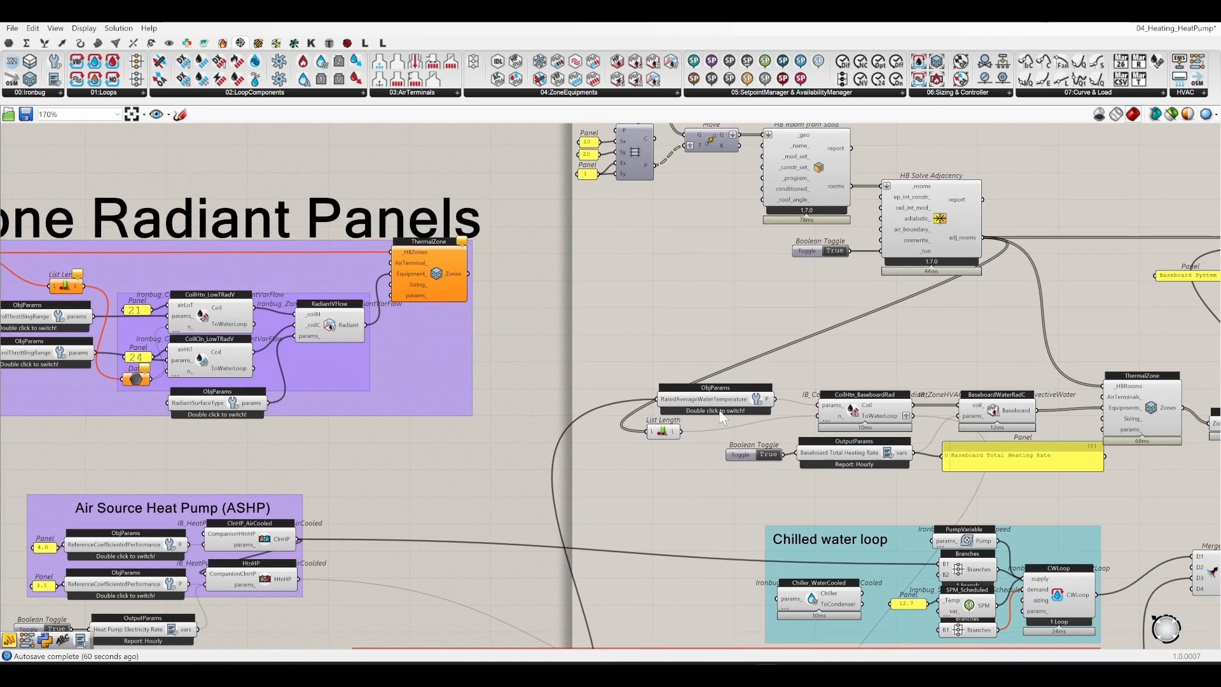
mouse_move(732, 411)
mouse_down()
mouse_move(731, 400)
mouse_move(735, 413)
mouse_up()
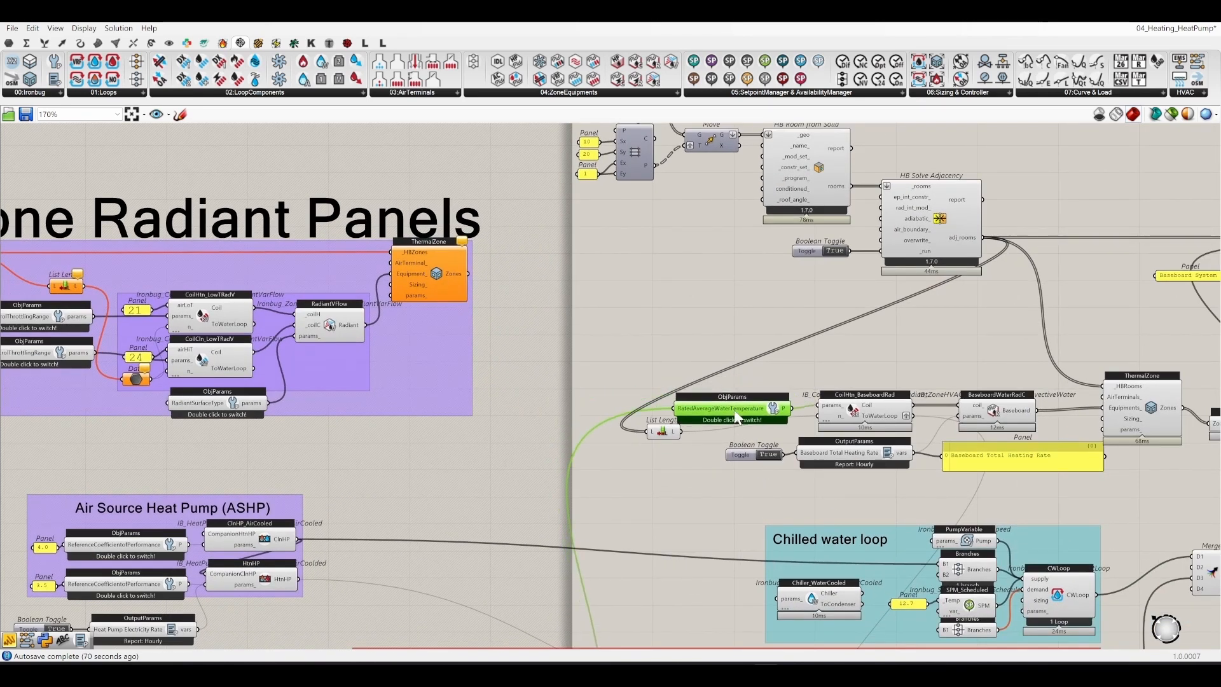
mouse_move(512, 337)
right_down()
mouse_move(696, 344)
mouse_move(531, 331)
right_up()
click(612, 308)
key(Delete)
drag(659, 449, 544, 435)
click(568, 372)
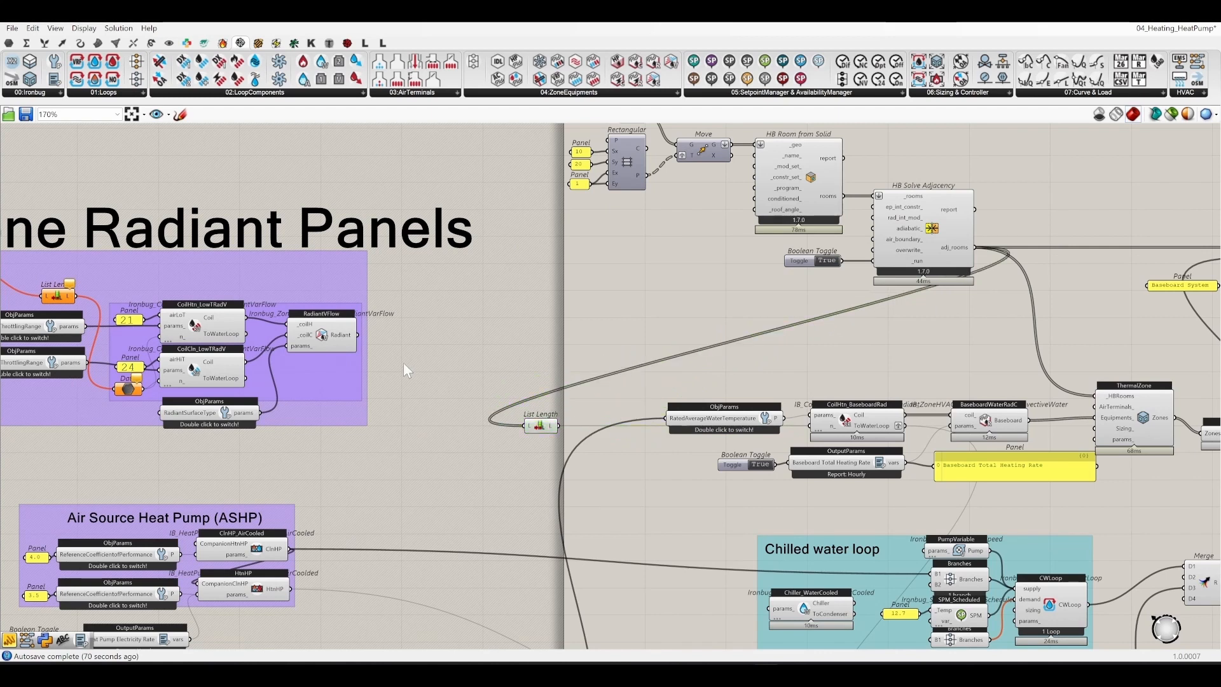
Step: Delete the baseboard coil, baseboard unit and their parameter and output components, and connect RadiantVFlow's Radiant output to the ThermalZone's Equipments input
click(339, 336)
right_drag(349, 414, 570, 383)
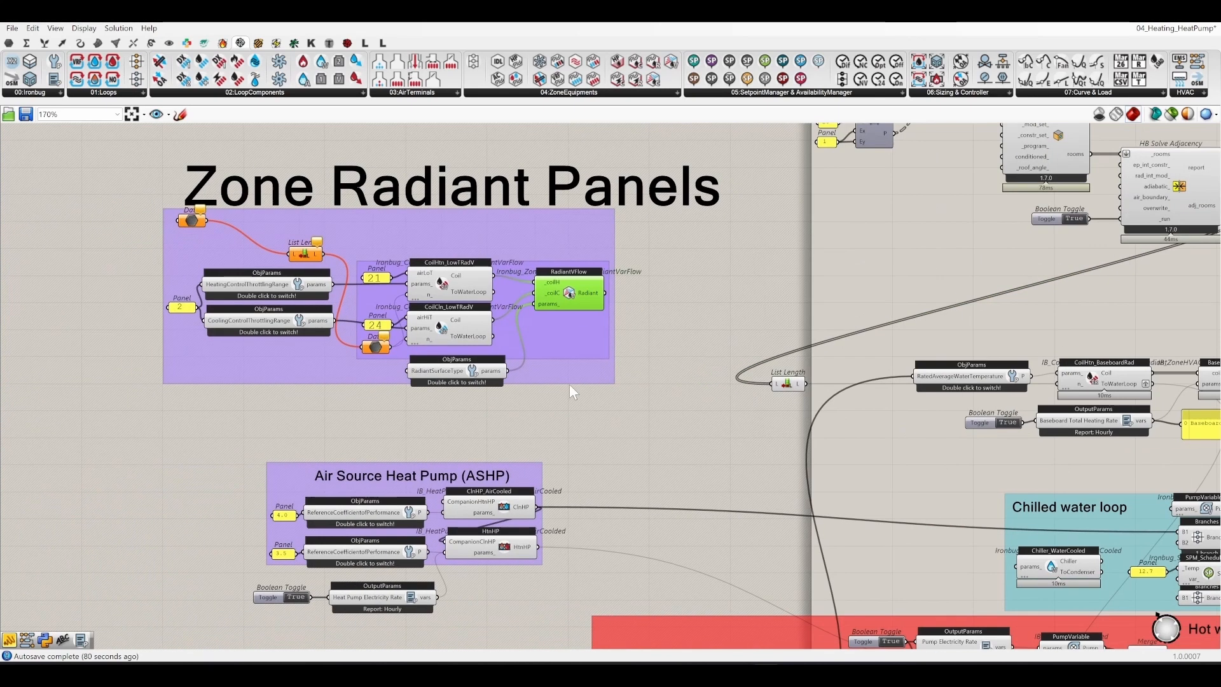
drag(578, 371, 679, 397)
right_drag(456, 402, 103, 383)
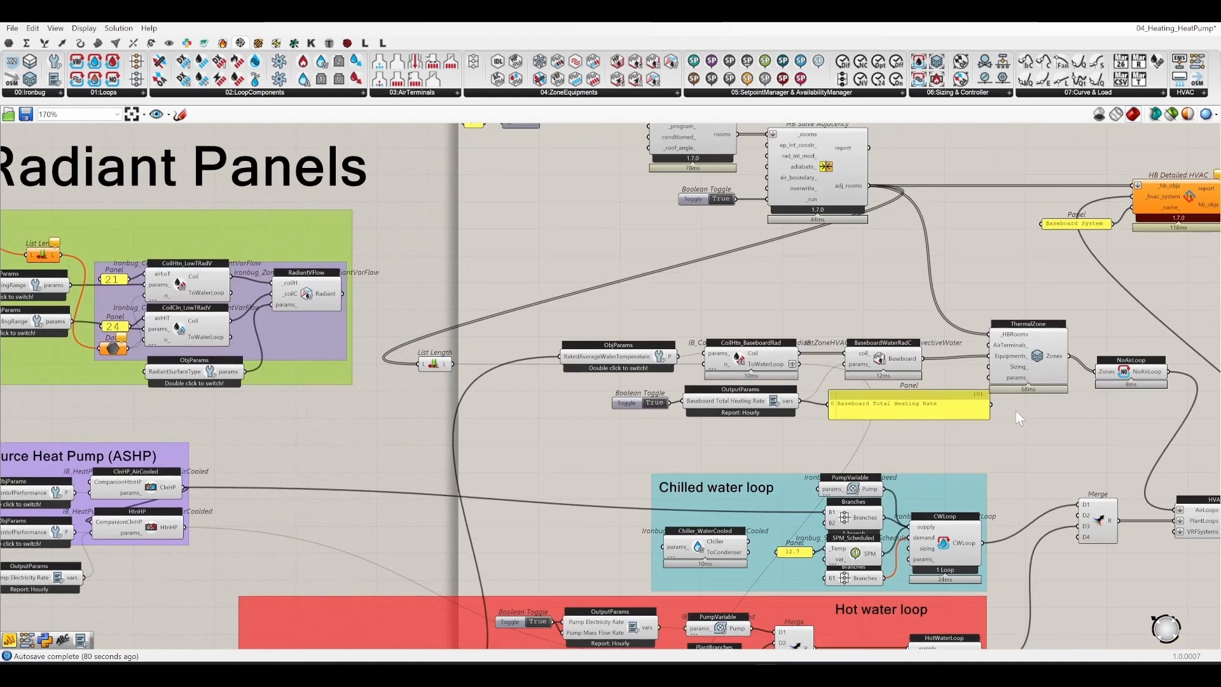
drag(941, 440, 582, 335)
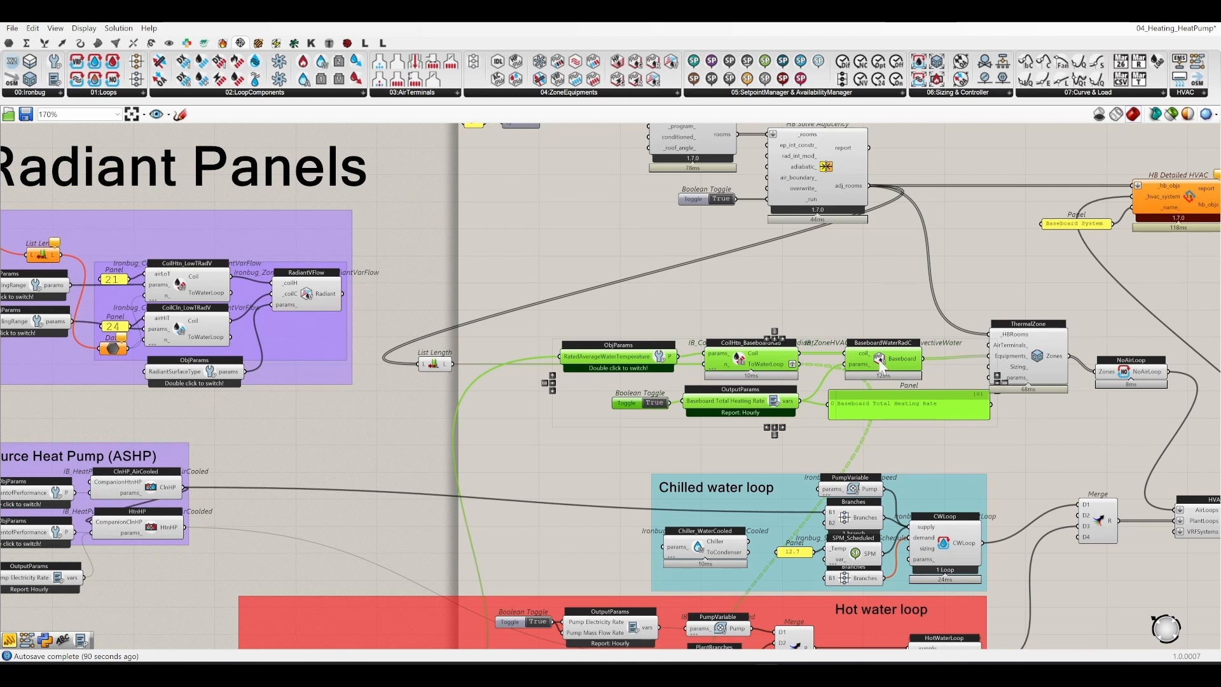
key(Delete)
drag(987, 356, 342, 294)
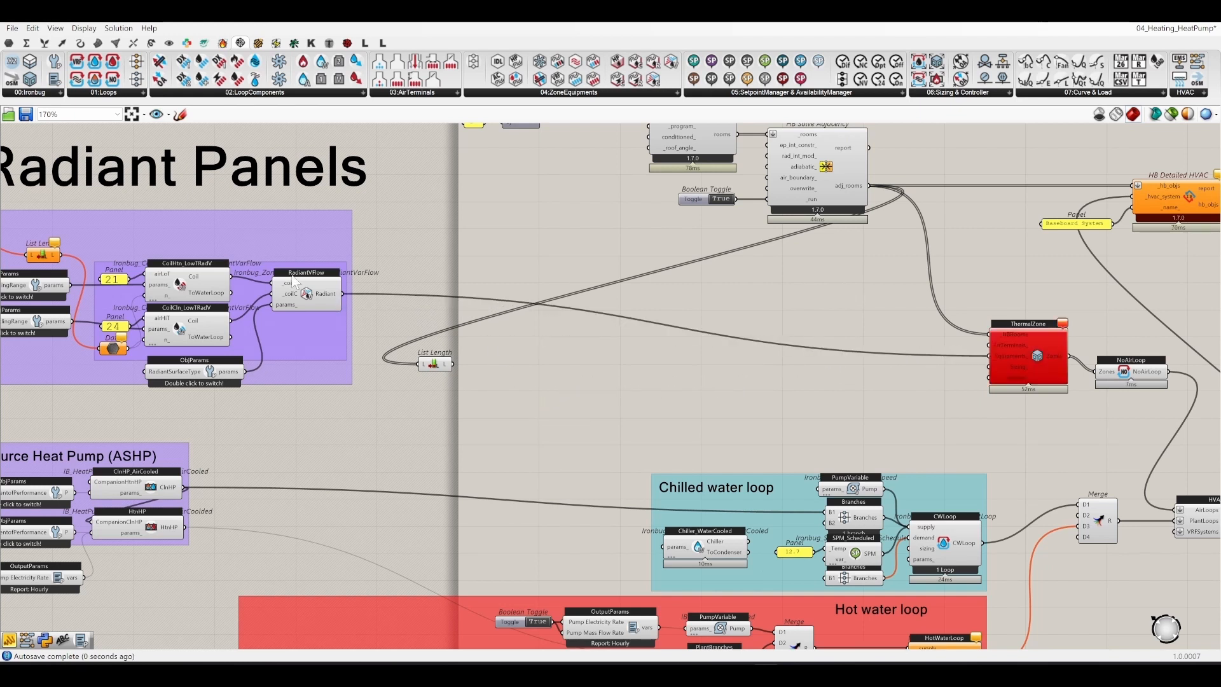
Step: Move the whole Zone Radiant Panels group between the List Length component and the ThermalZone, just above the chilled water loop
right_drag(550, 374, 342, 352)
scroll(677, 421, down, 2)
click(686, 385)
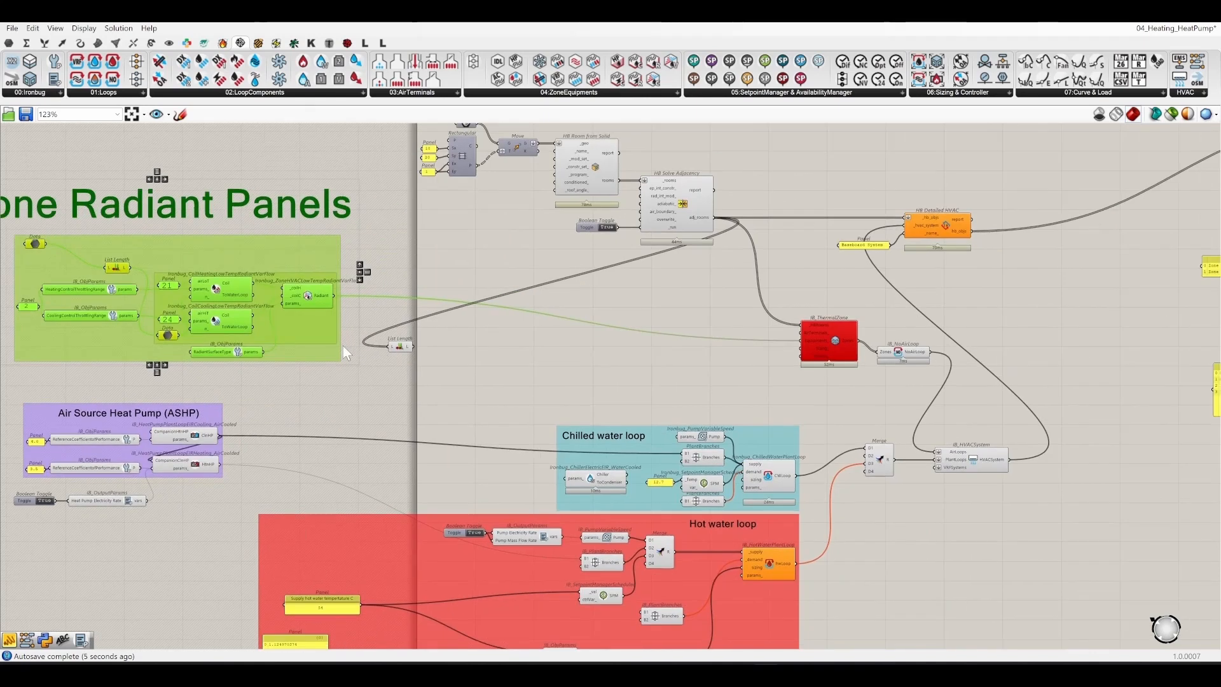
drag(342, 351, 727, 398)
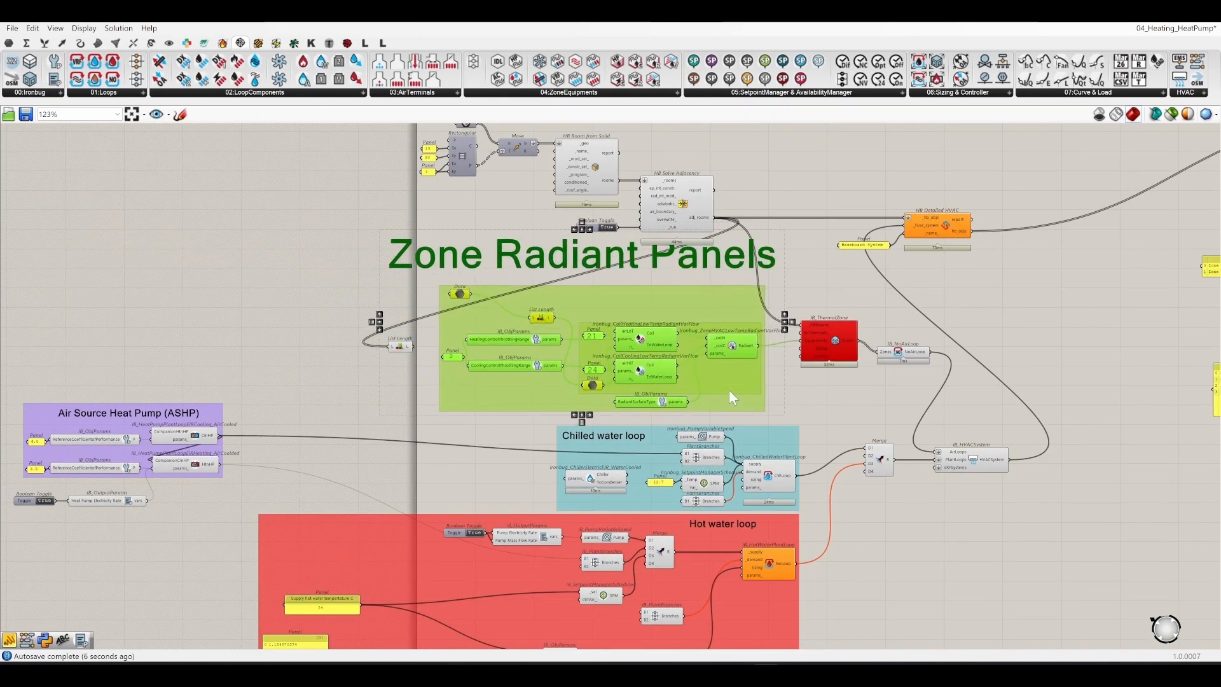
Step: Shift the radiant panels, heat pump, water loops, ThermalZone and HVACSystem components down together, clear of the room components
scroll(728, 389, down, 4)
click(863, 444)
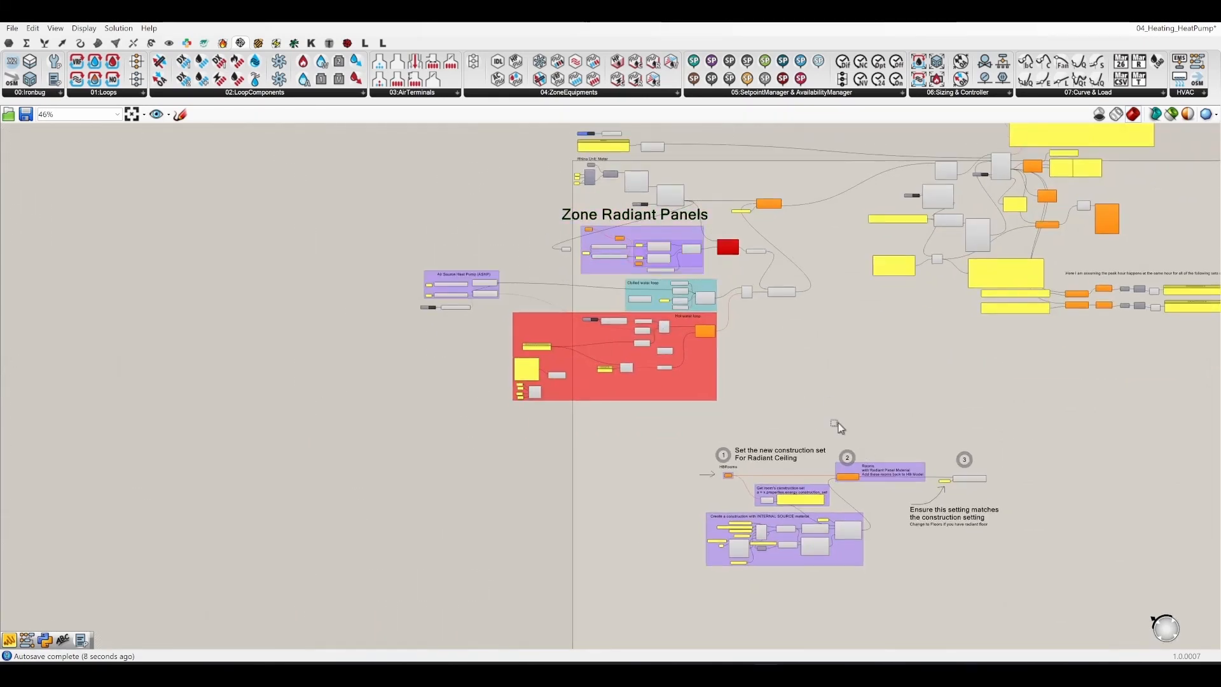
drag(837, 422, 325, 212)
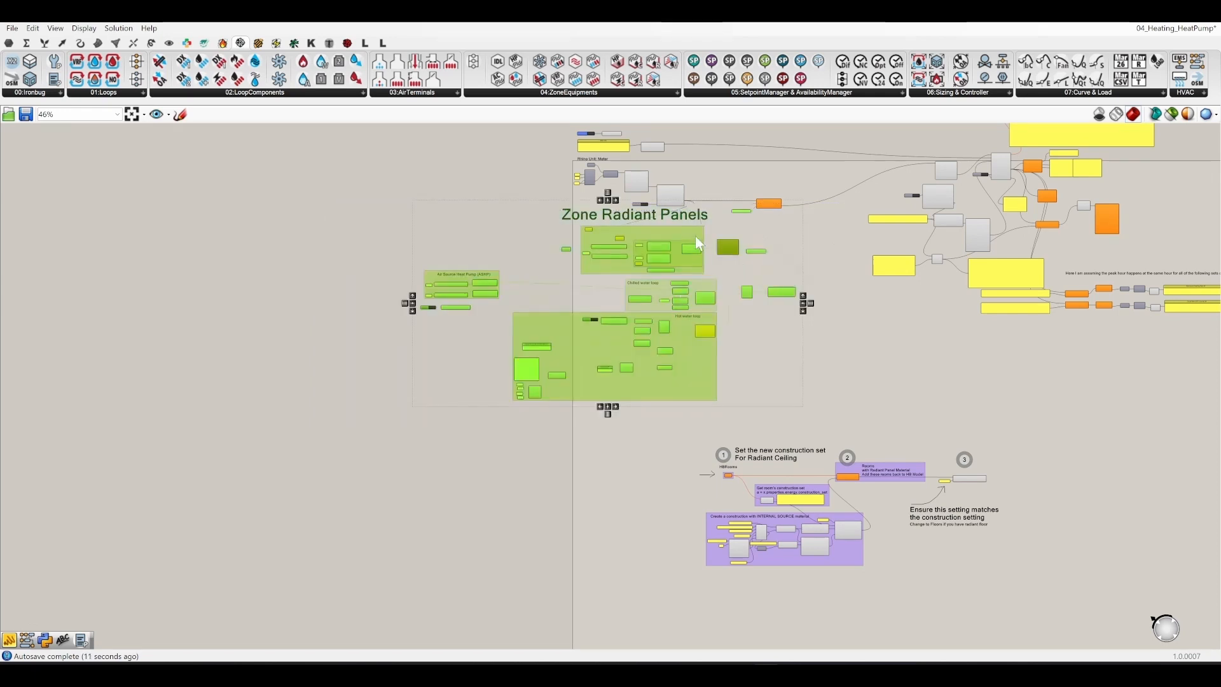
click(839, 248)
scroll(771, 227, up, 3)
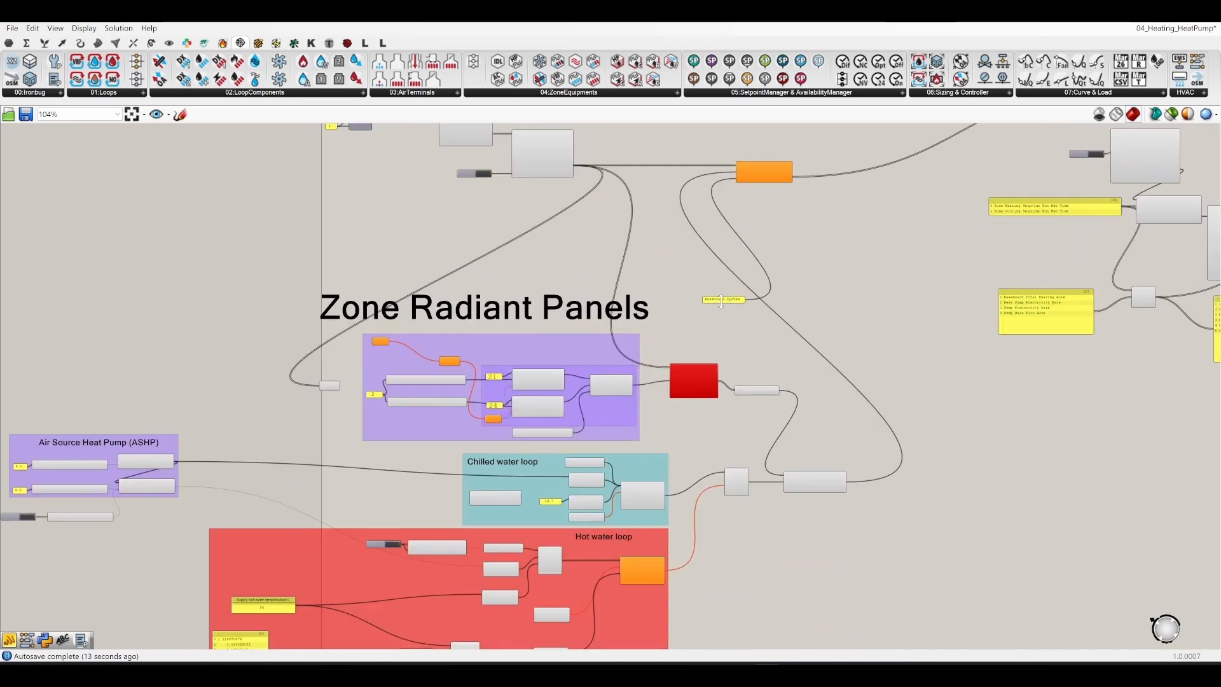
Step: Move the system name panel back beside HB Detailed HVAC and change its text to "Heat Pump System"
drag(721, 301, 692, 191)
right_drag(711, 346, 641, 308)
scroll(650, 249, up, 3)
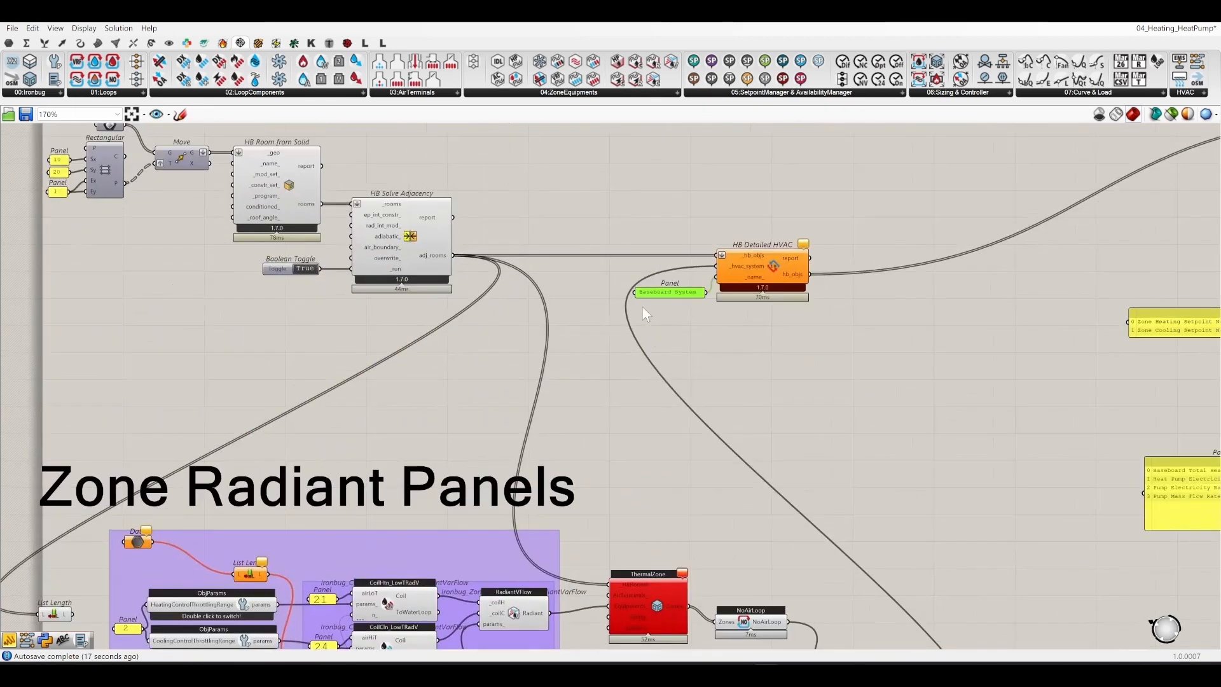
scroll(657, 288, up, 2)
double_click(655, 289)
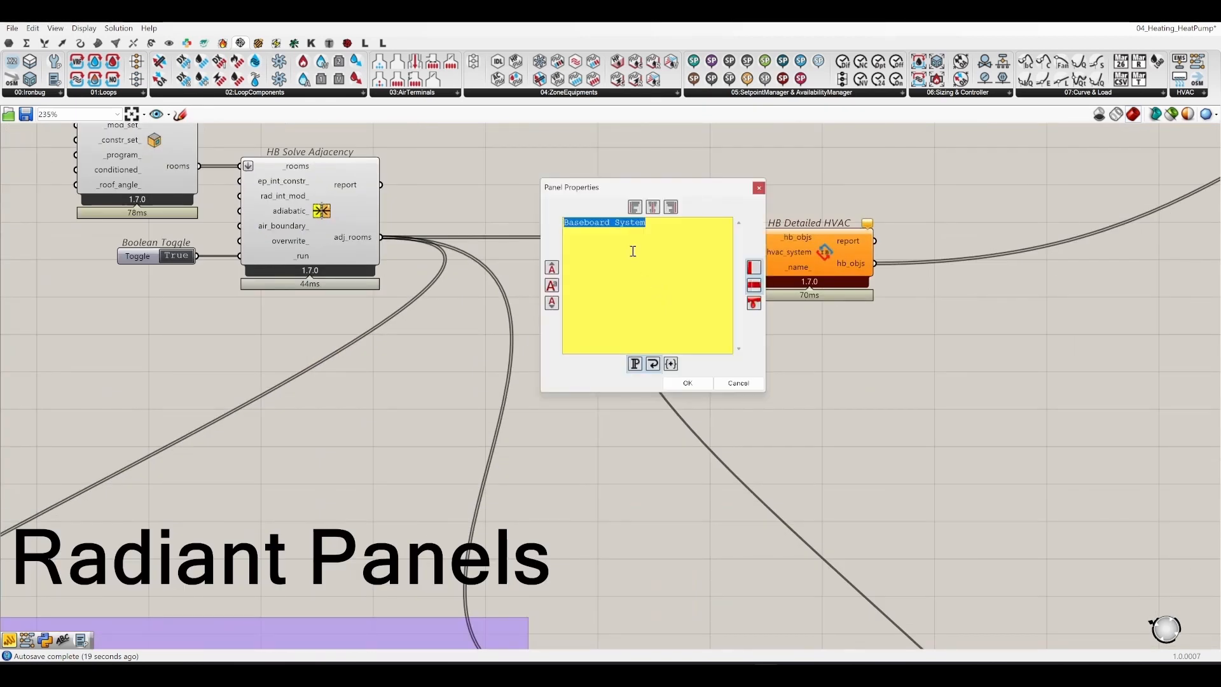
double_click(608, 223)
text(Hea)
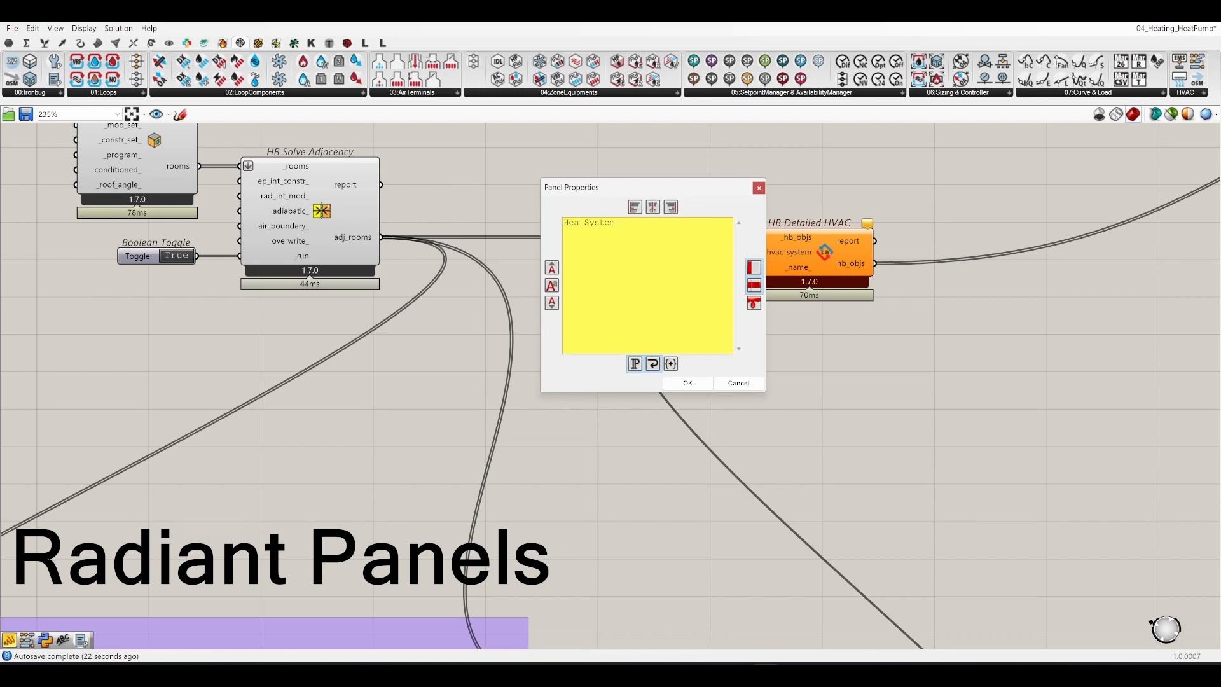
text(t Pump)
click(788, 383)
scroll(826, 305, down, 5)
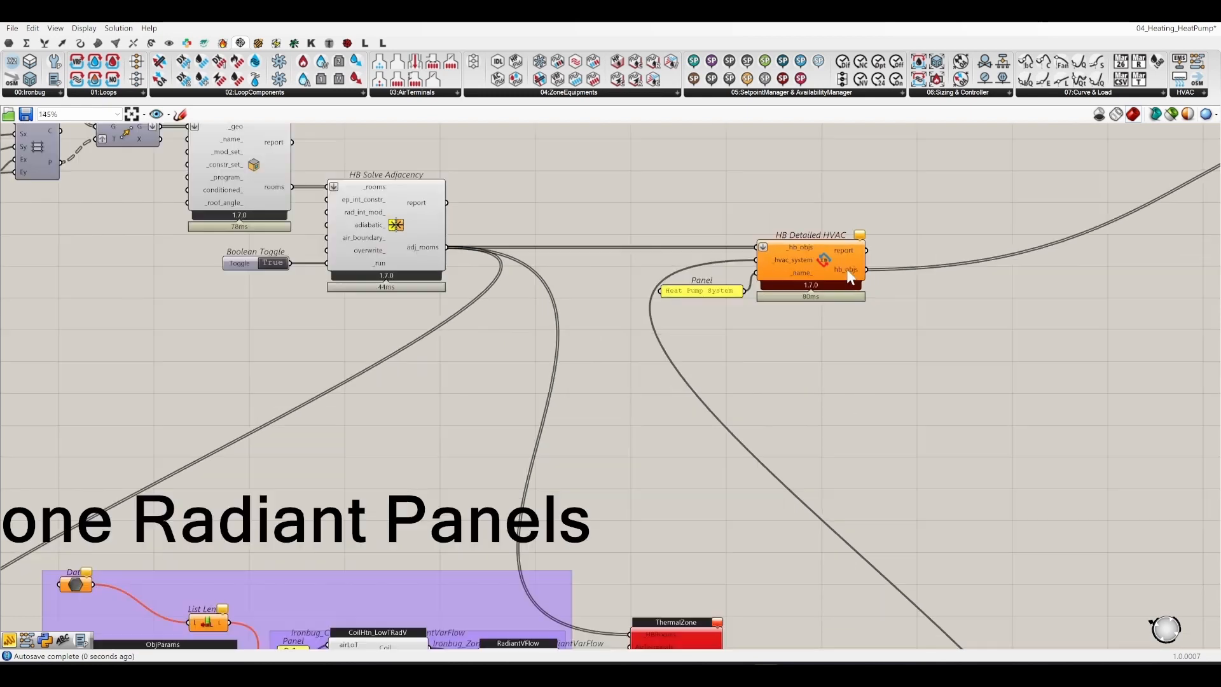
Step: Connect HB Solve Adjacency's adj_rooms output to the Data parameter feeding the radiant panels' List Length, and move that parameter slightly down
right_drag(830, 426, 916, 307)
scroll(890, 270, up, 5)
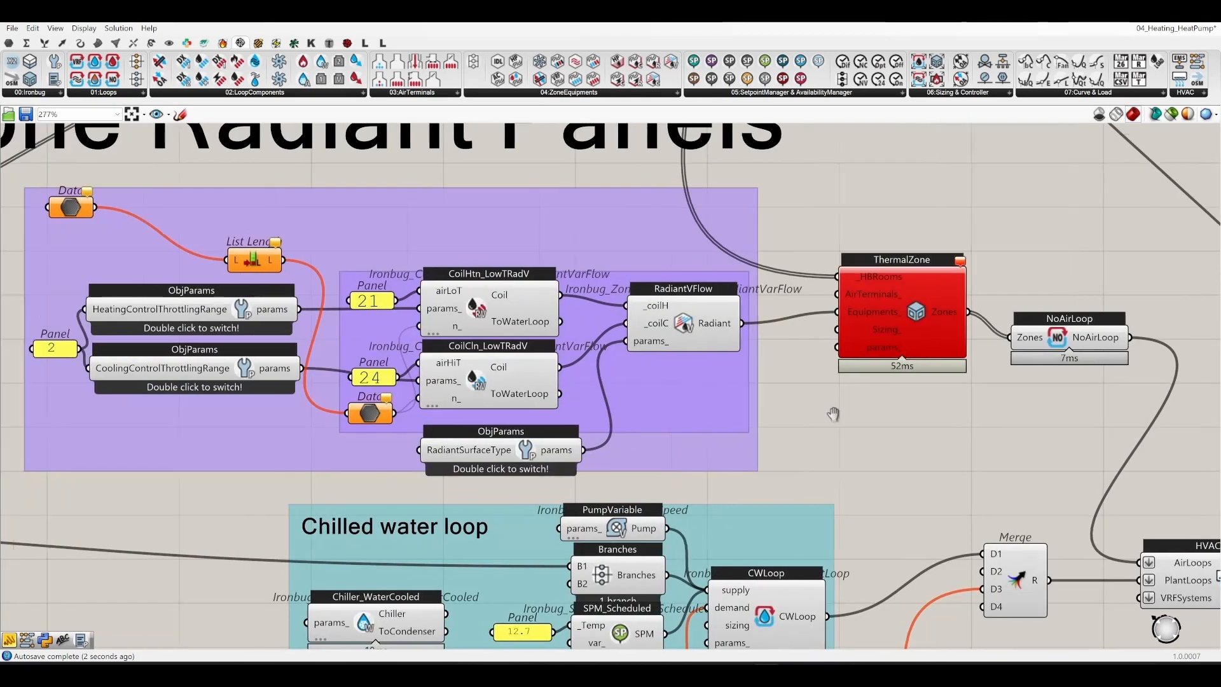
scroll(876, 412, down, 2)
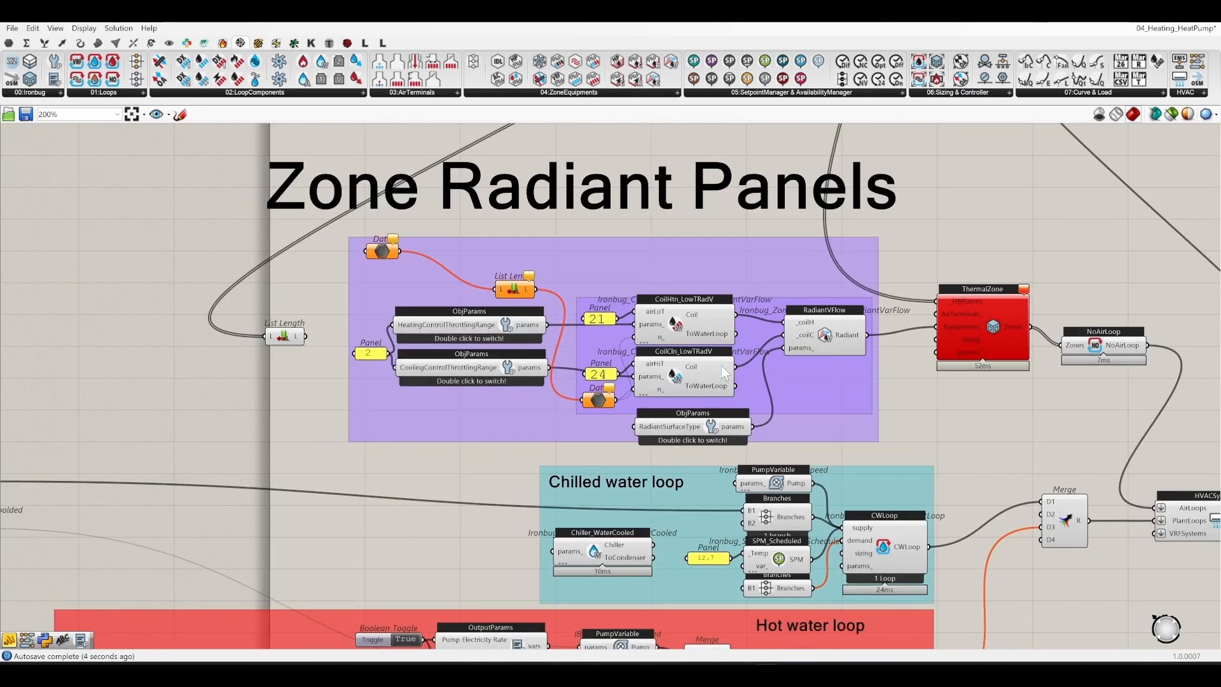
right_drag(280, 291, 338, 390)
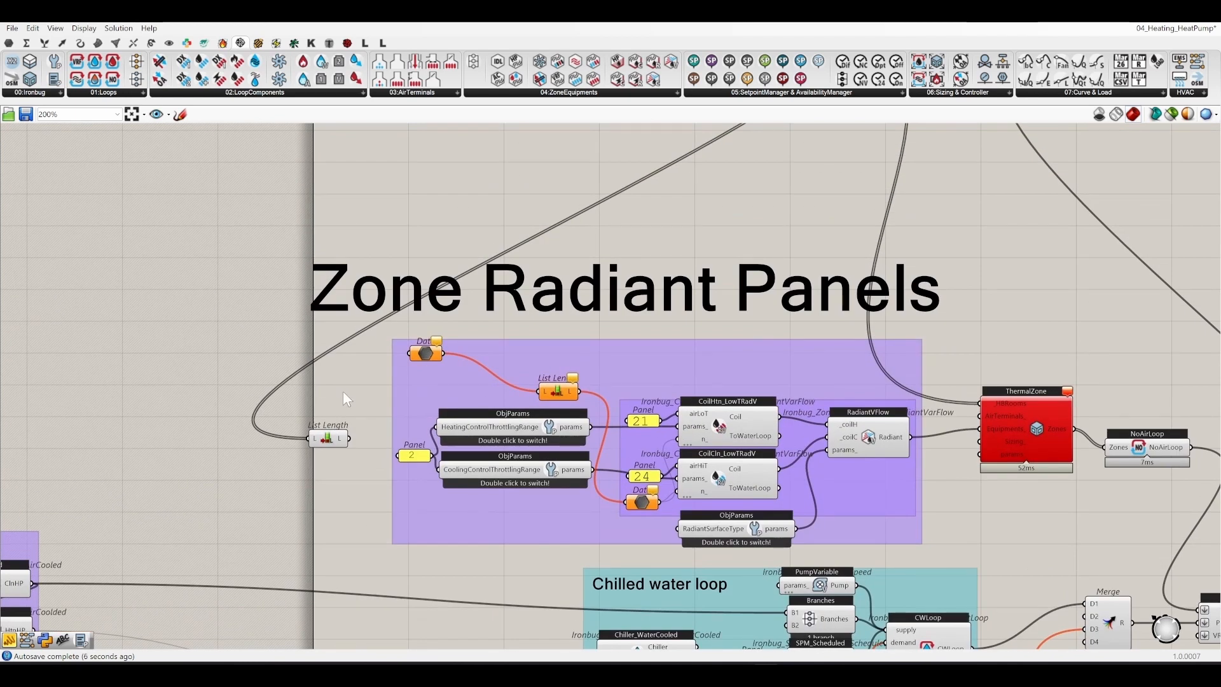
scroll(342, 391, down, 3)
scroll(616, 169, up, 3)
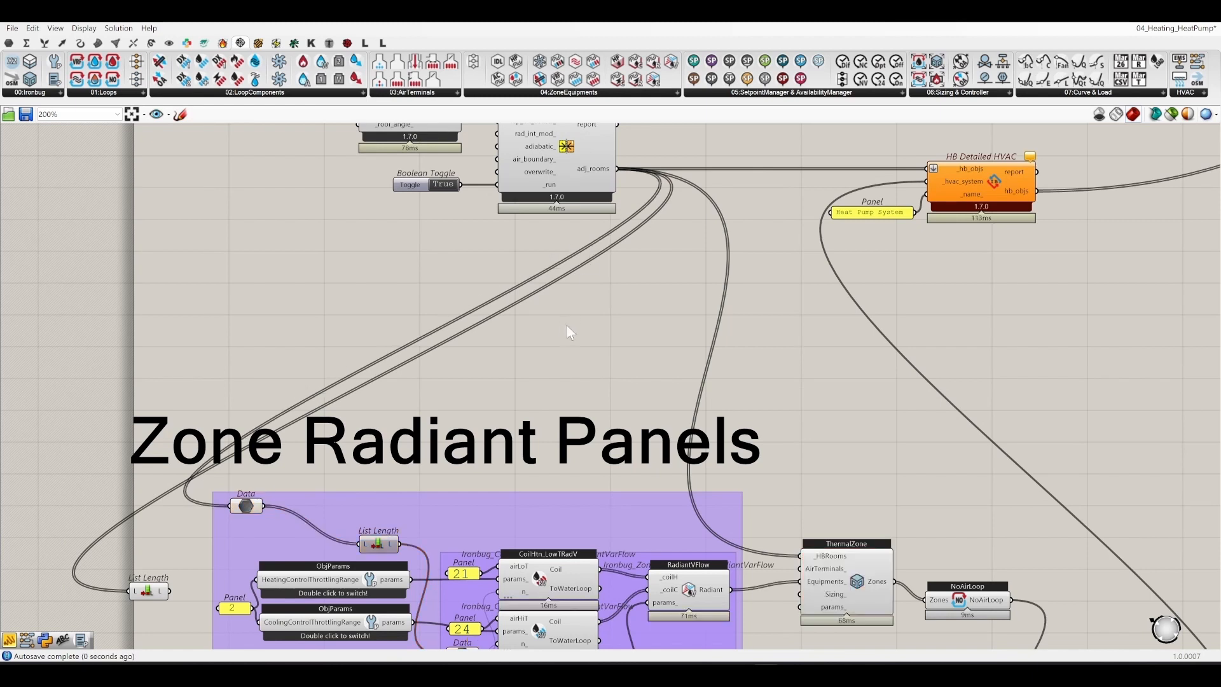
right_drag(566, 325, 633, 99)
drag(312, 311, 330, 339)
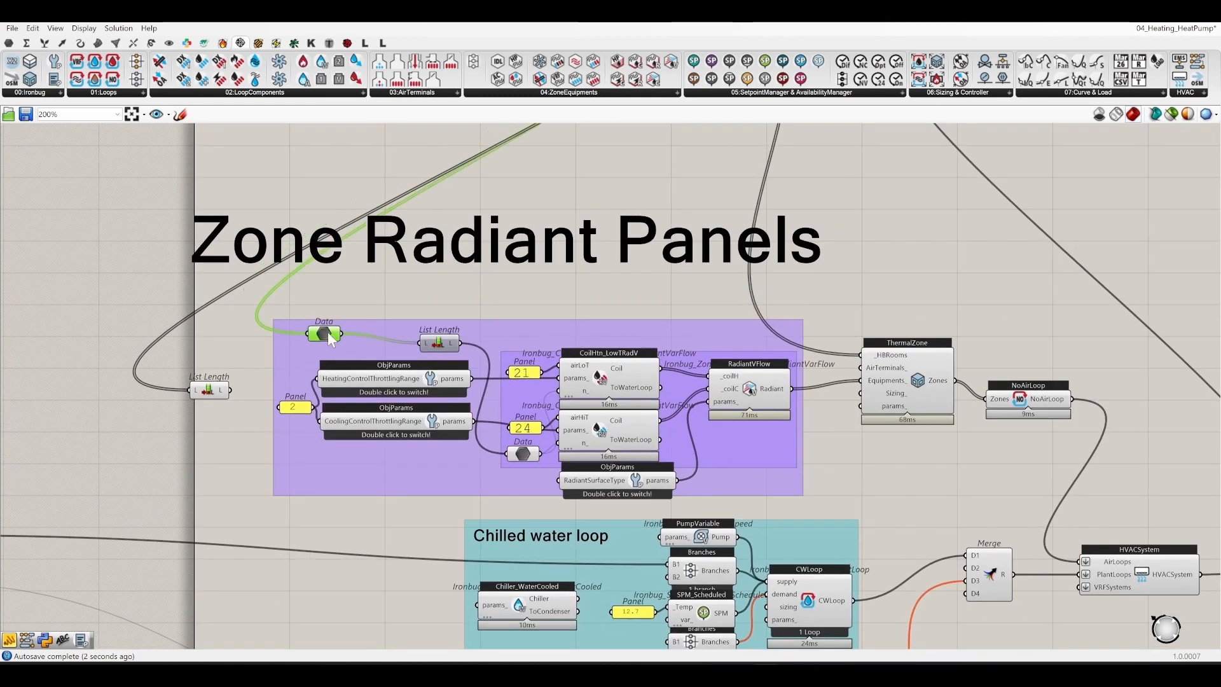
Step: Examine the low-temperature radiant heating coil's output and how both coils feed RadiantVFlow
right_drag(823, 393, 792, 329)
click(792, 329)
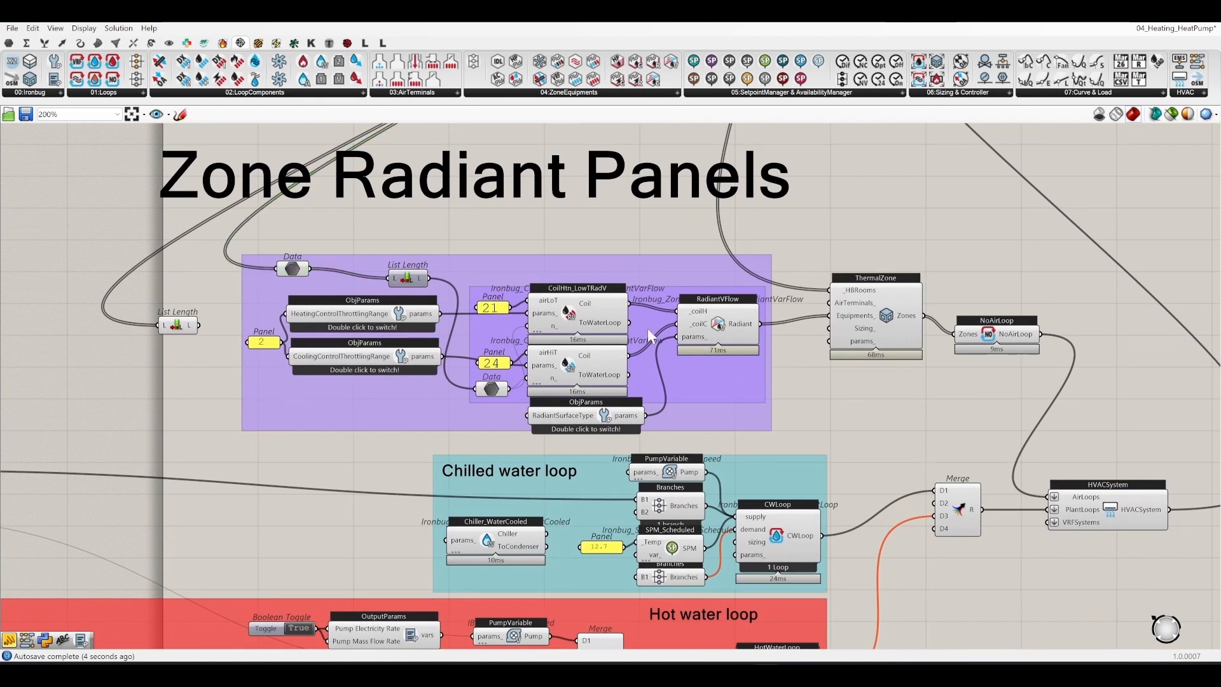
mouse_move(597, 302)
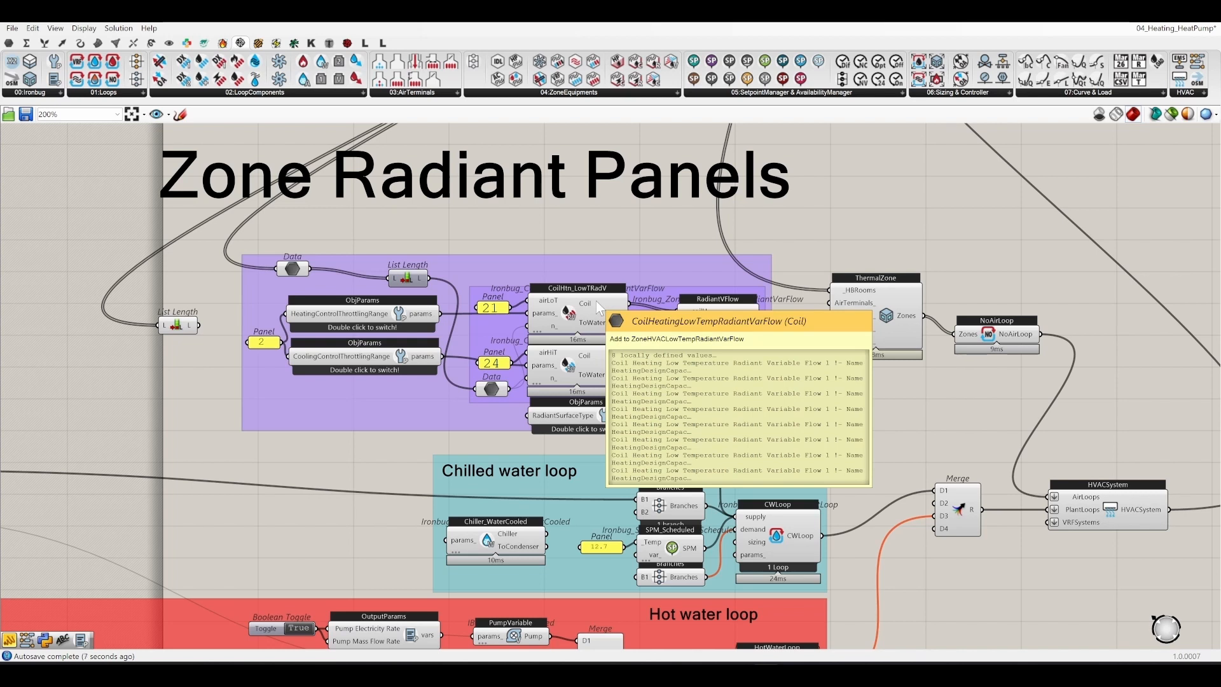
scroll(598, 301, up, 4)
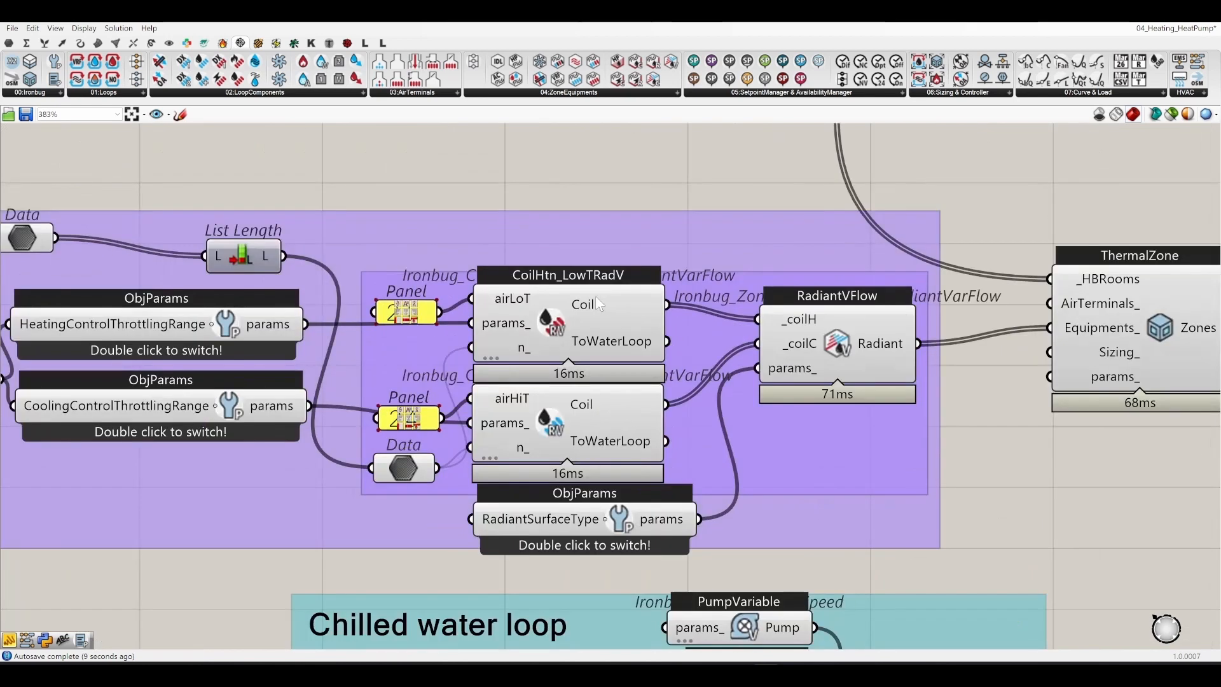
scroll(595, 296, down, 2)
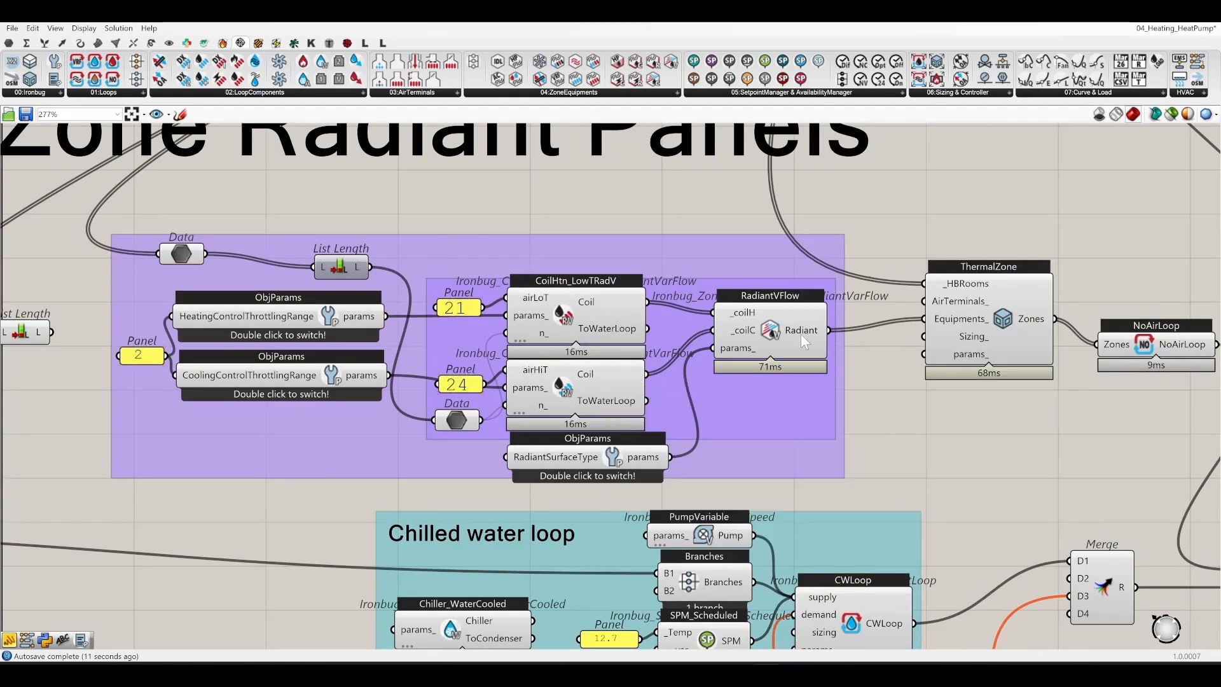
Step: Delete the leftover List Length component outside the radiant panels group
right_drag(799, 334, 657, 335)
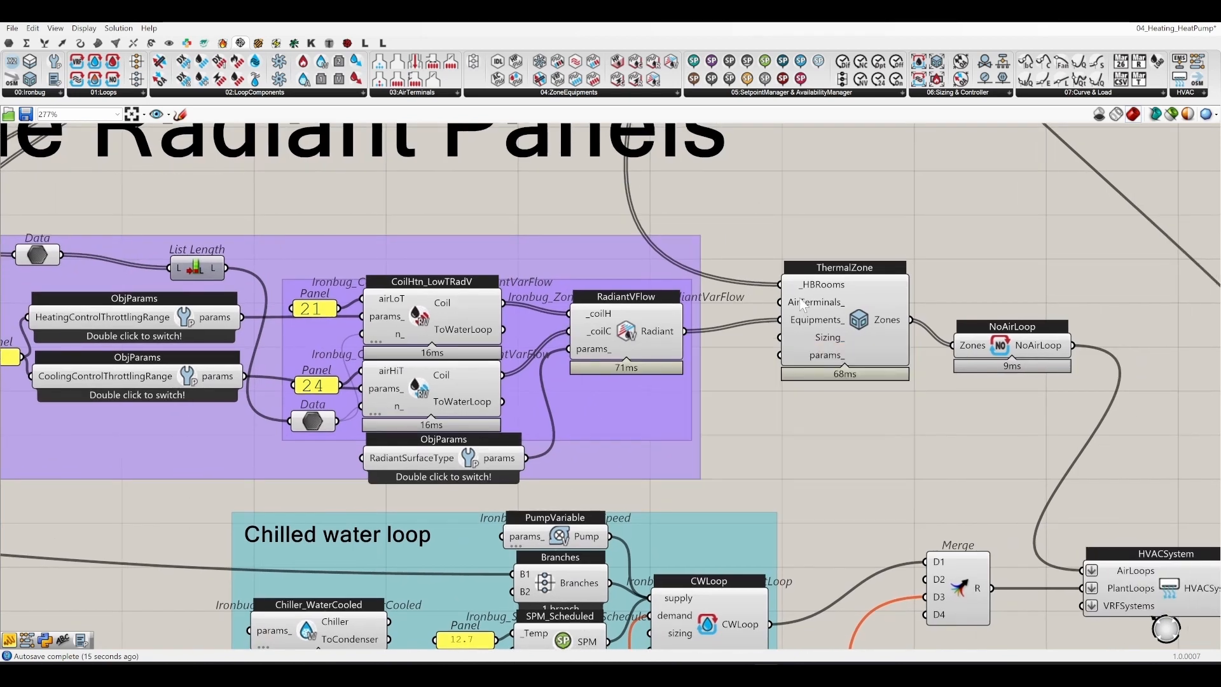
right_drag(745, 422, 802, 329)
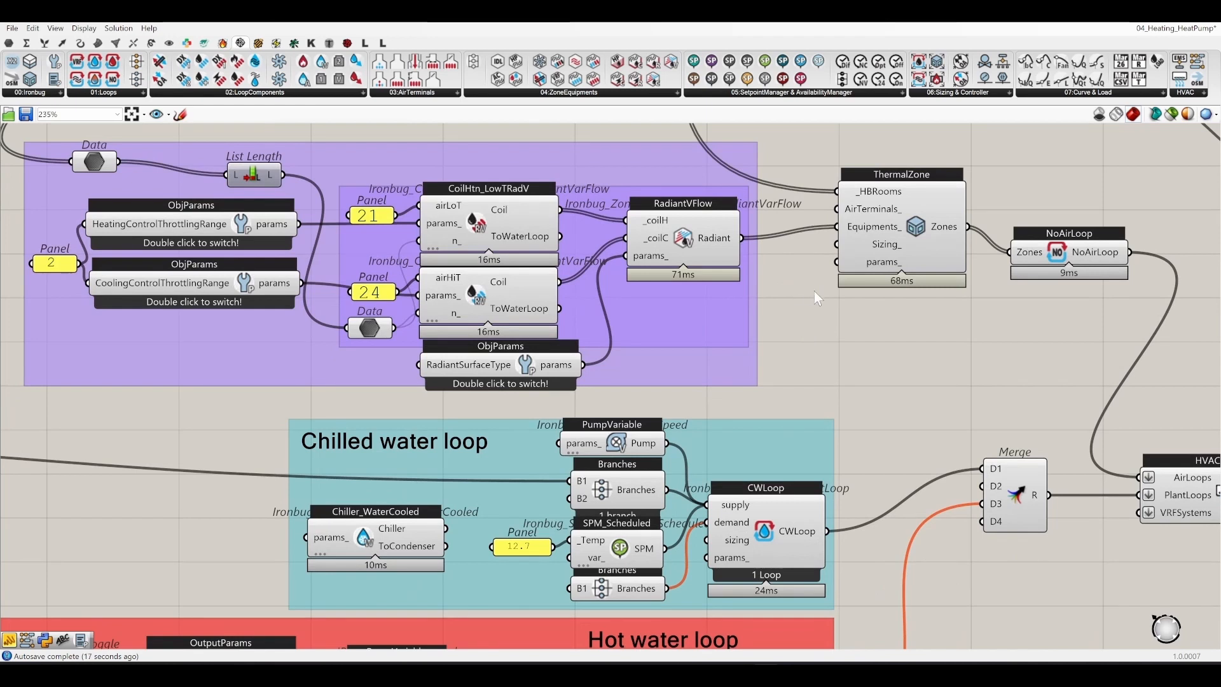
scroll(814, 291, down, 2)
click(179, 254)
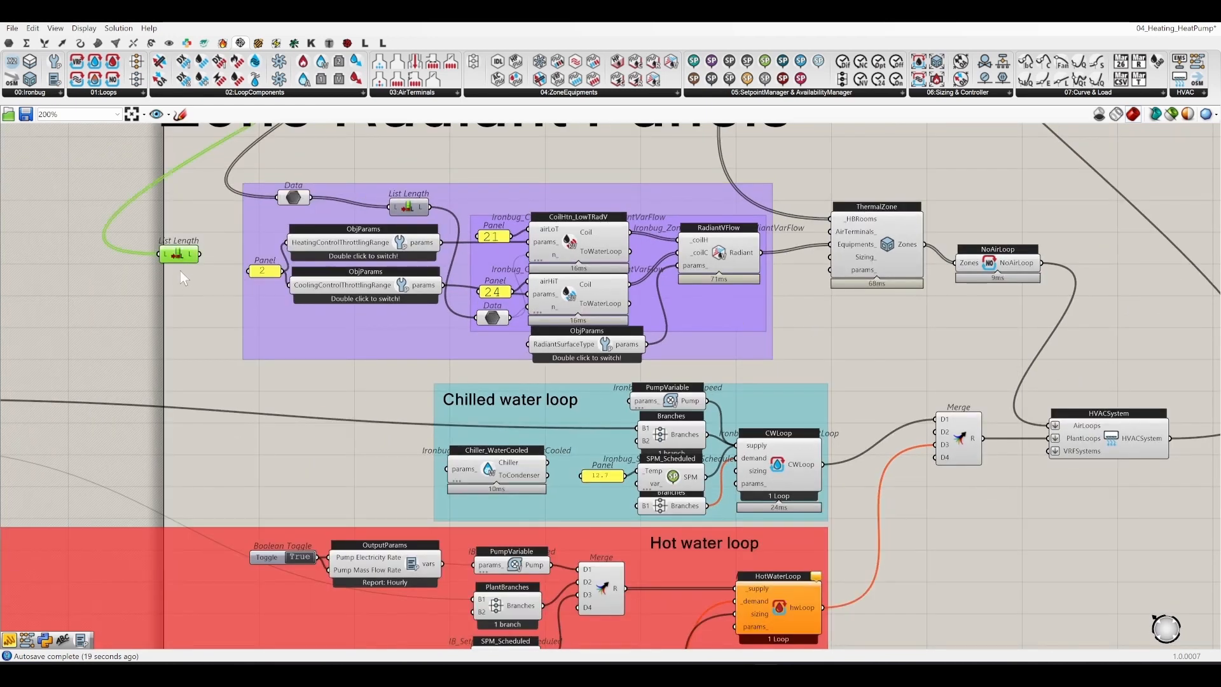
key(Delete)
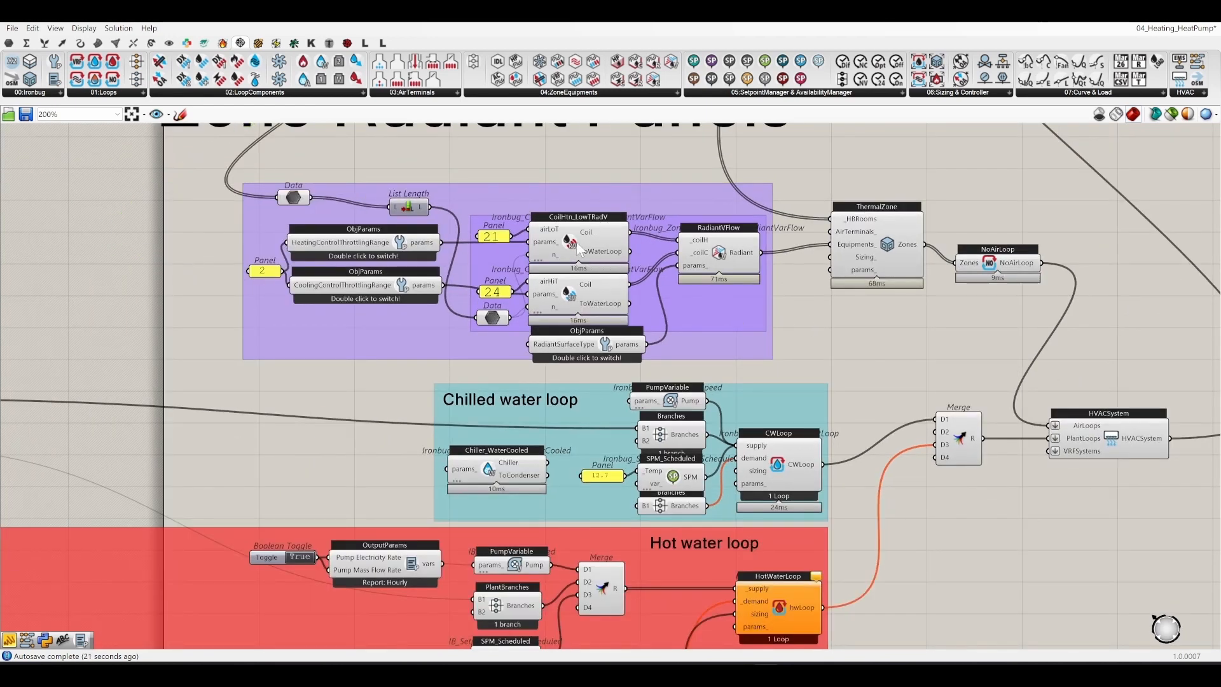
Step: Move the CoilHtn_LowTRadV component slightly up, clear of the cooling coil below it
drag(578, 247, 581, 237)
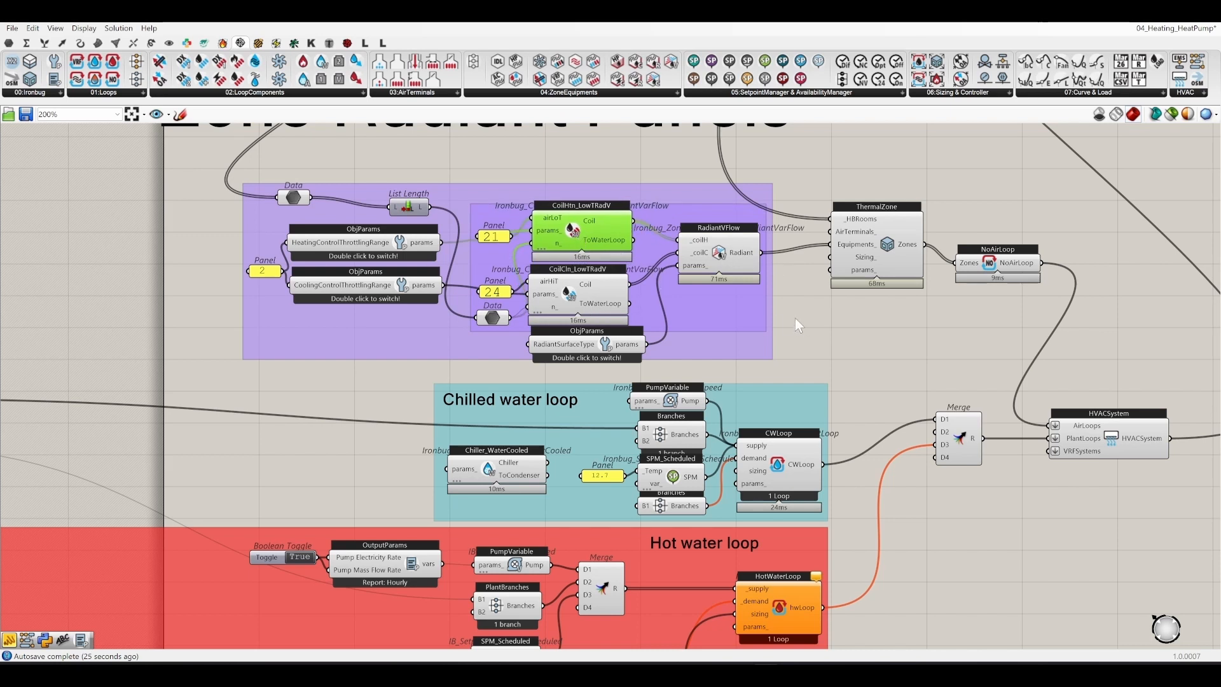
right_drag(796, 319, 762, 353)
click(761, 354)
scroll(589, 271, up, 2)
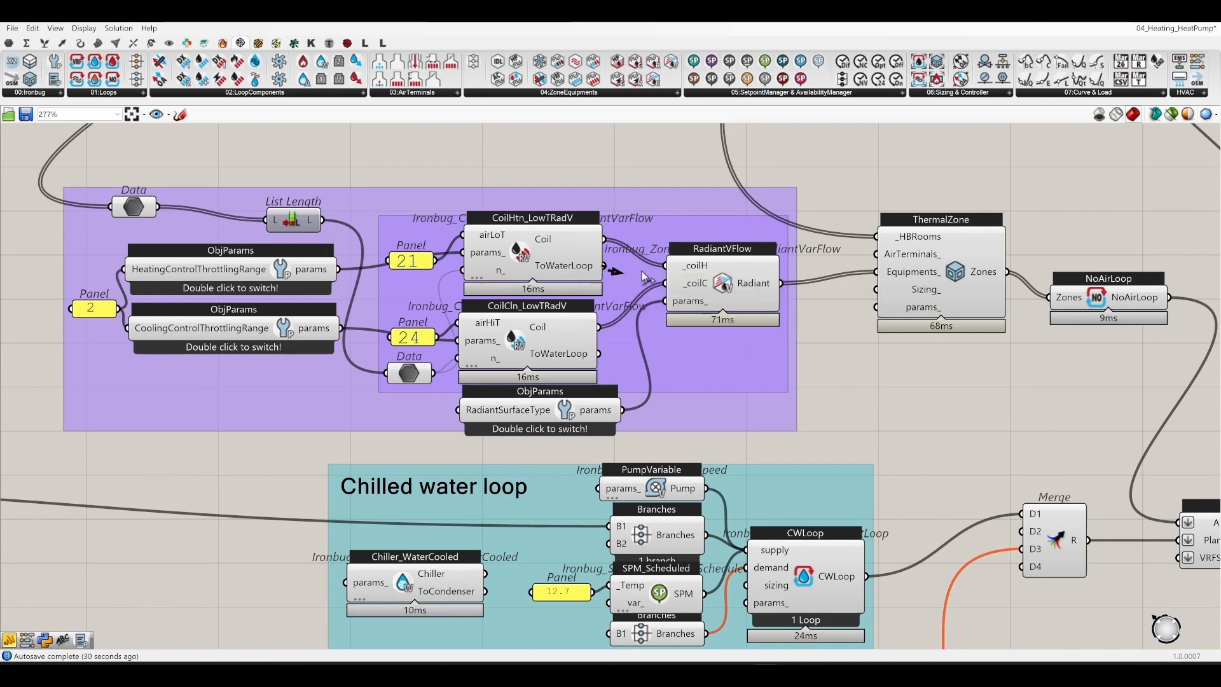
Step: Connect the heating coil's ToWaterLoop output to B1 of the hot water loop's demand PlantBranches, and nudge that component down
scroll(572, 169, down, 5)
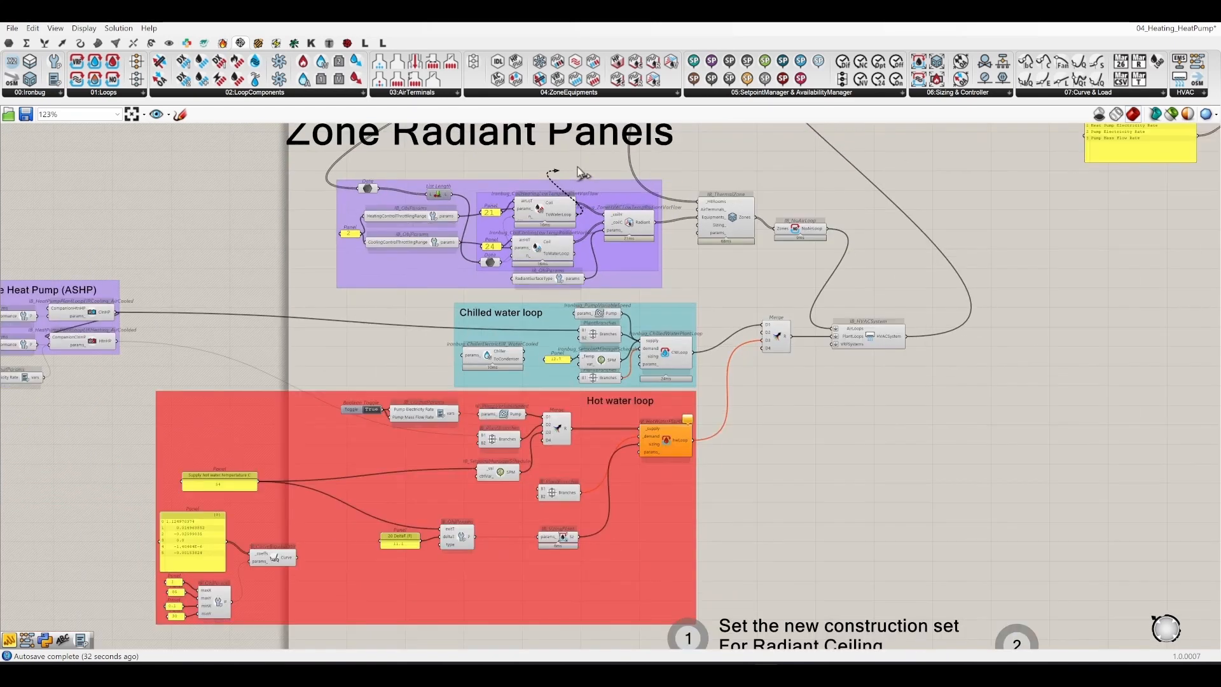
scroll(458, 571, up, 5)
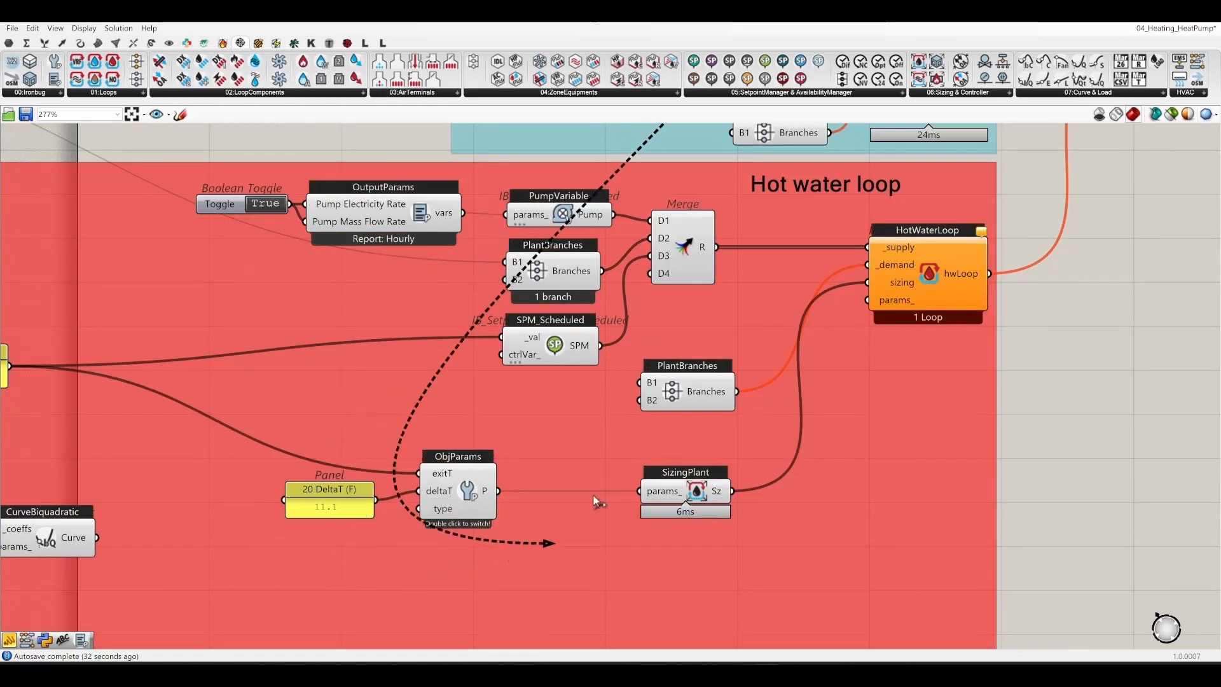
drag(592, 493, 639, 382)
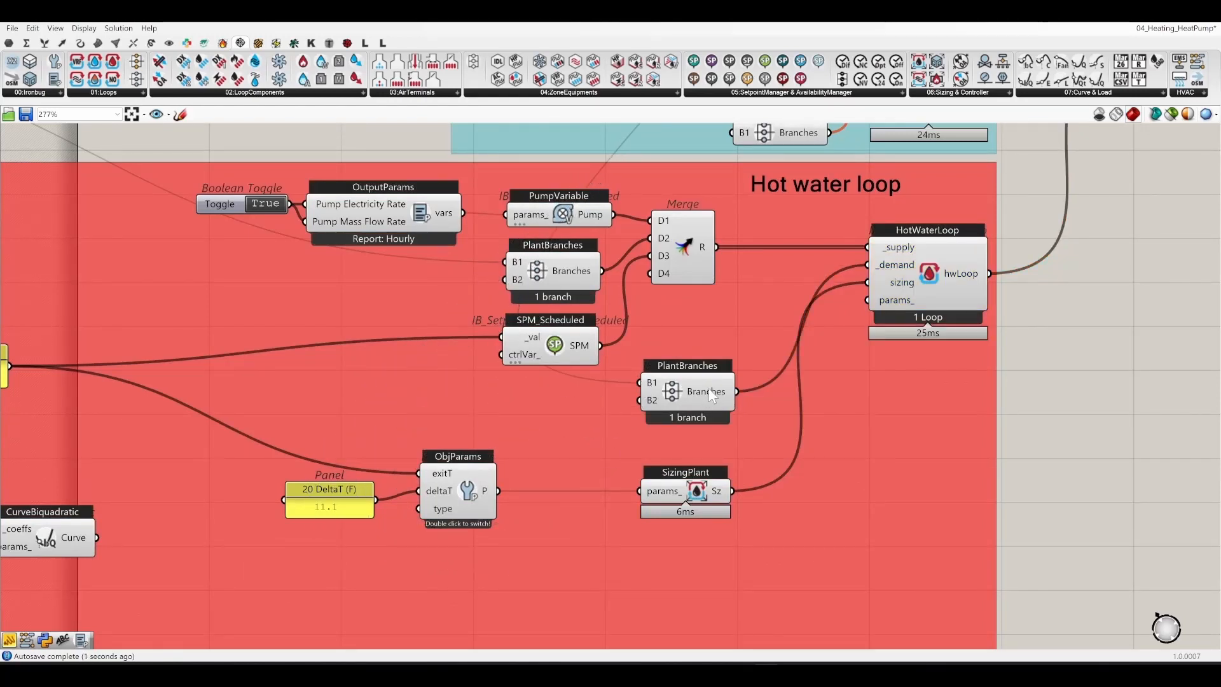
drag(689, 409, 680, 424)
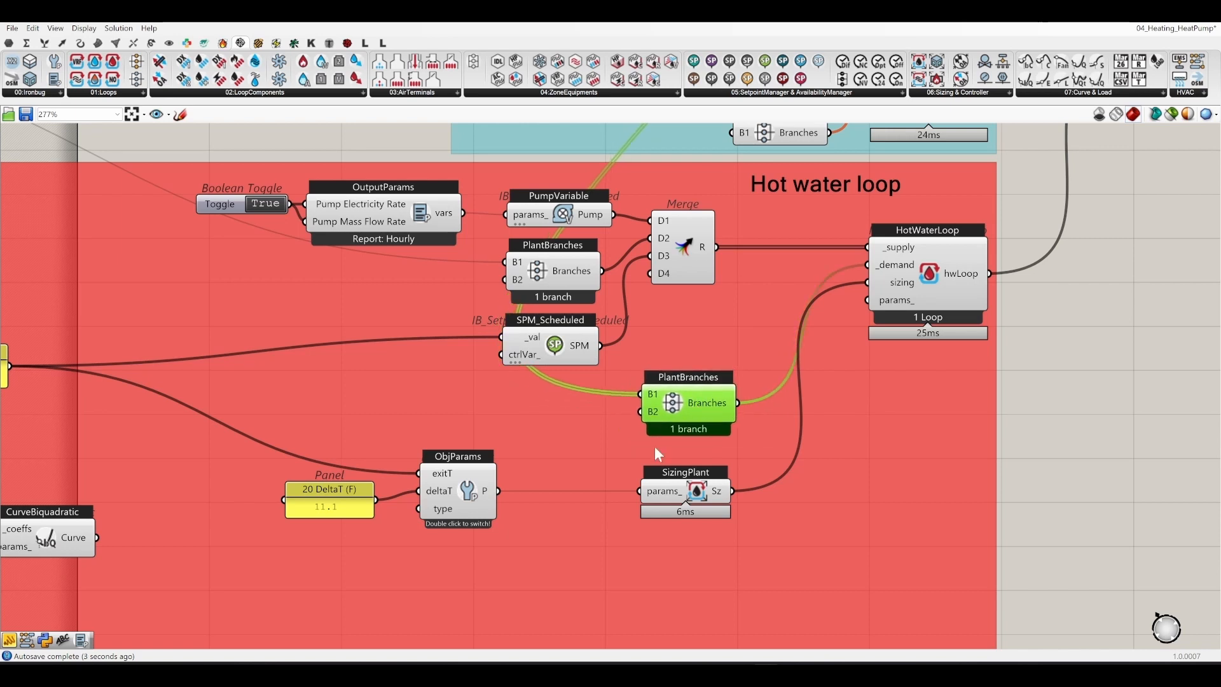
Step: Connect the cooling coil's ToWaterLoop output to B1 of the chilled water loop's demand Branches, and nudge that component down
scroll(661, 451, down, 4)
right_drag(920, 316, 895, 437)
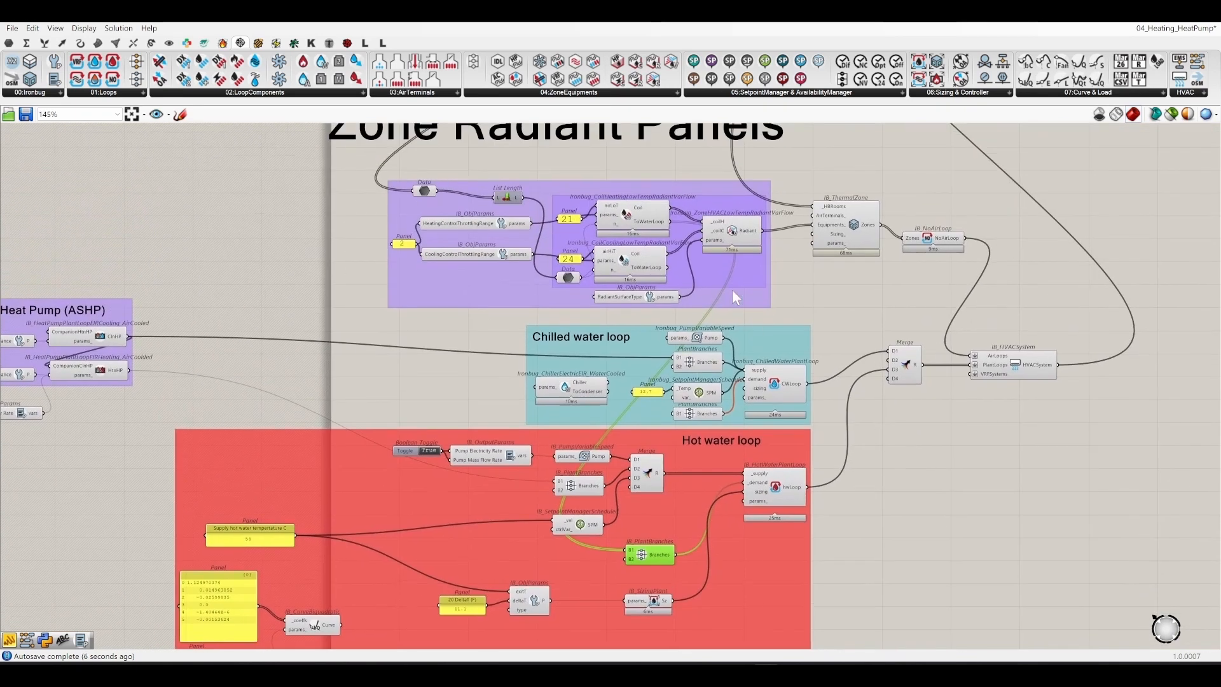
scroll(672, 242, up, 2)
scroll(673, 239, up, 1)
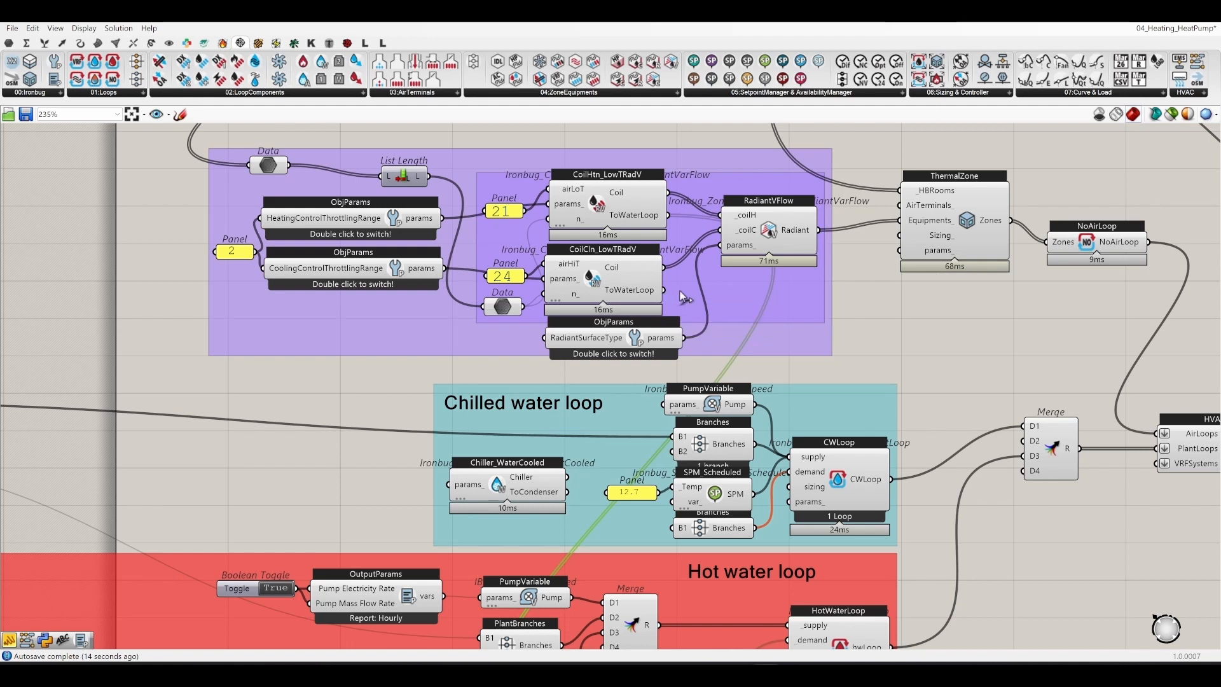
drag(664, 290, 672, 528)
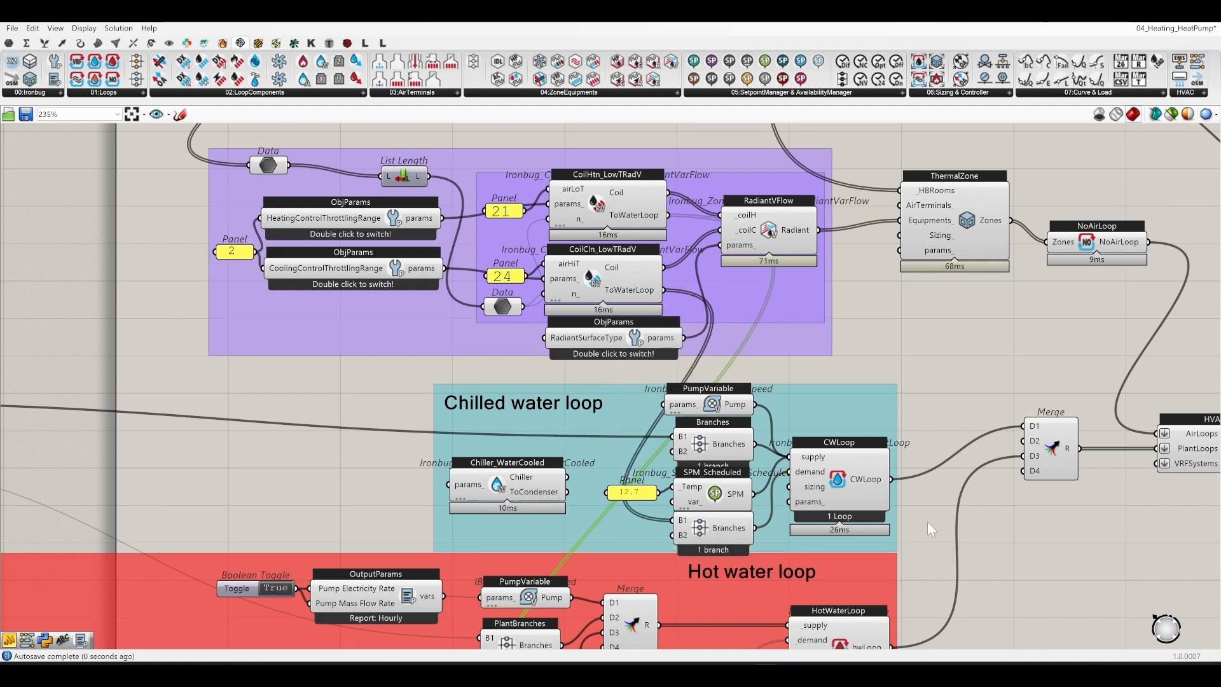
click(711, 536)
drag(728, 531, 728, 543)
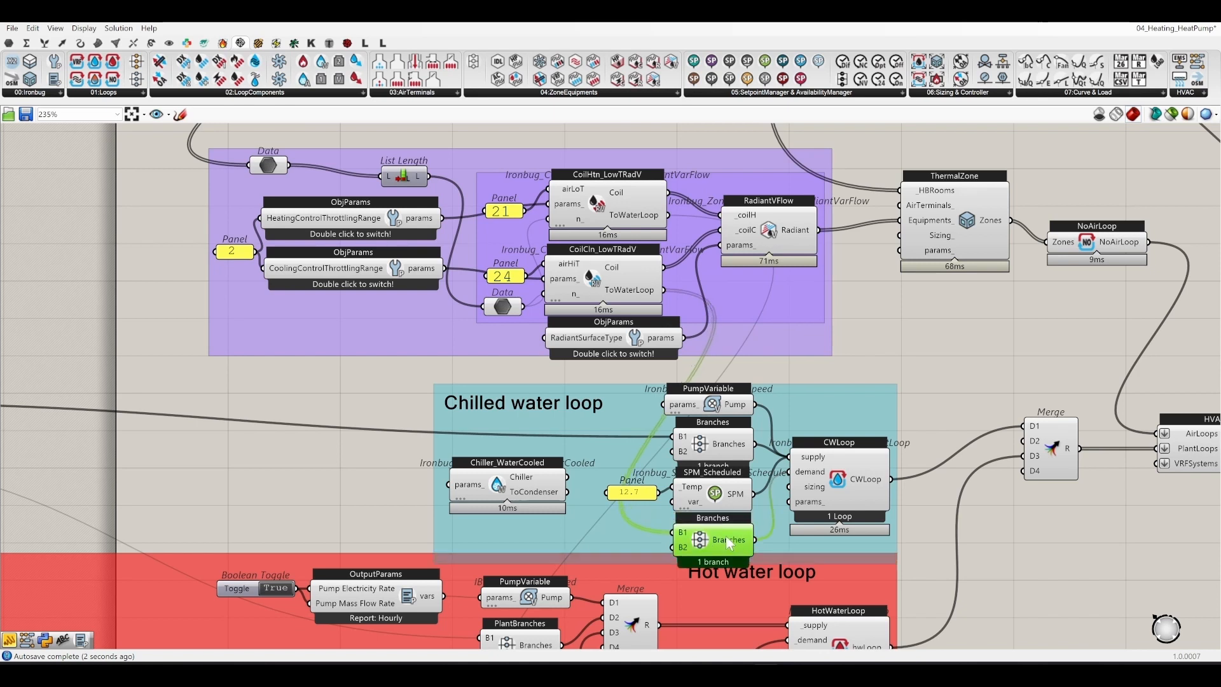
Step: Move the whole Chilled water loop group slightly up and left, clear of the Hot water loop group
click(1007, 377)
drag(865, 412, 817, 387)
click(934, 350)
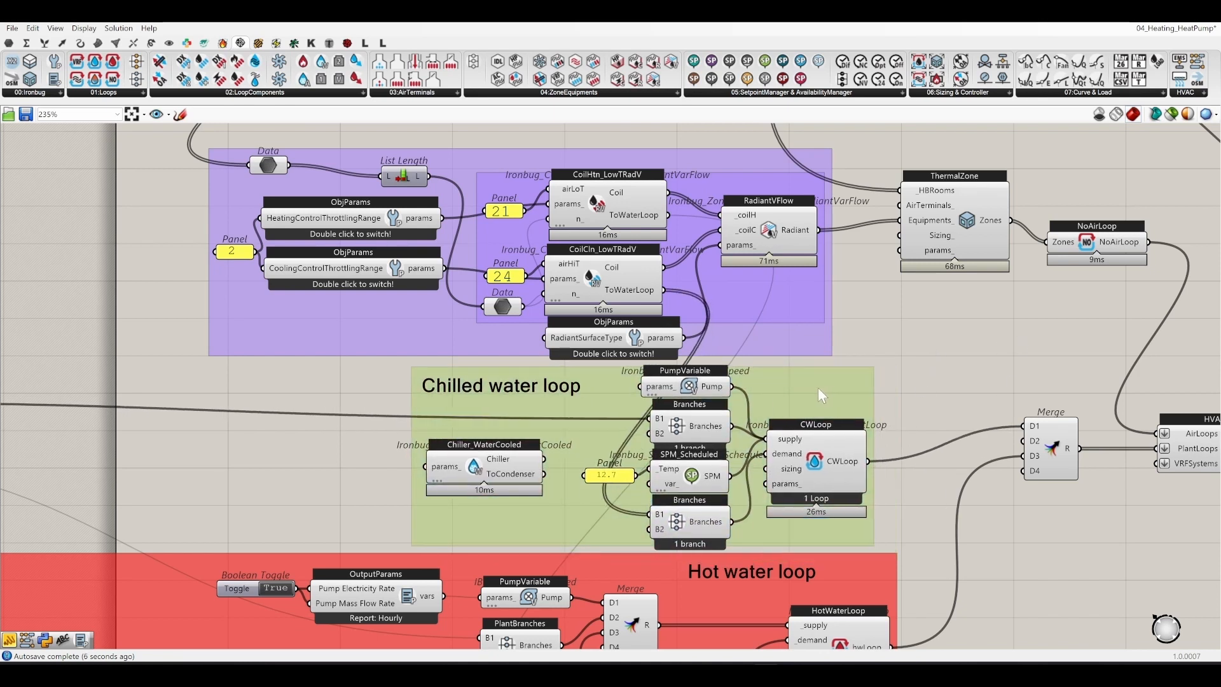
click(922, 338)
scroll(887, 309, down, 5)
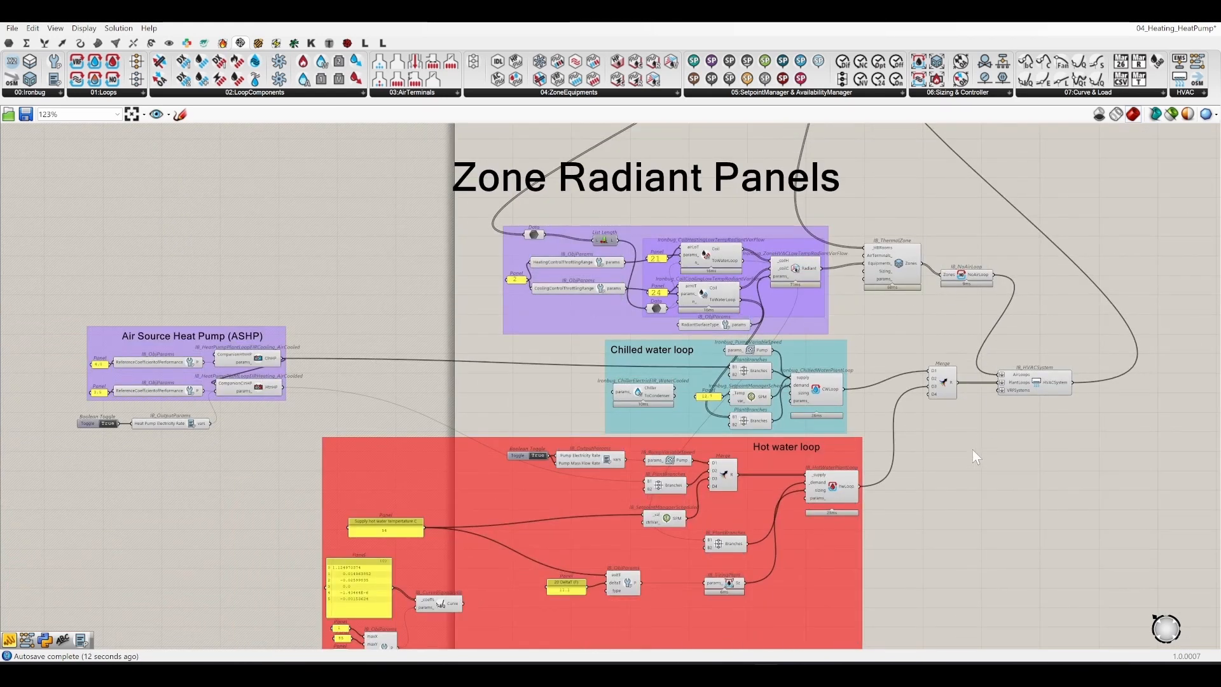
Step: Save the definition and run the simulation by setting the HB Model to OSM toggle to True
right_drag(972, 449, 979, 500)
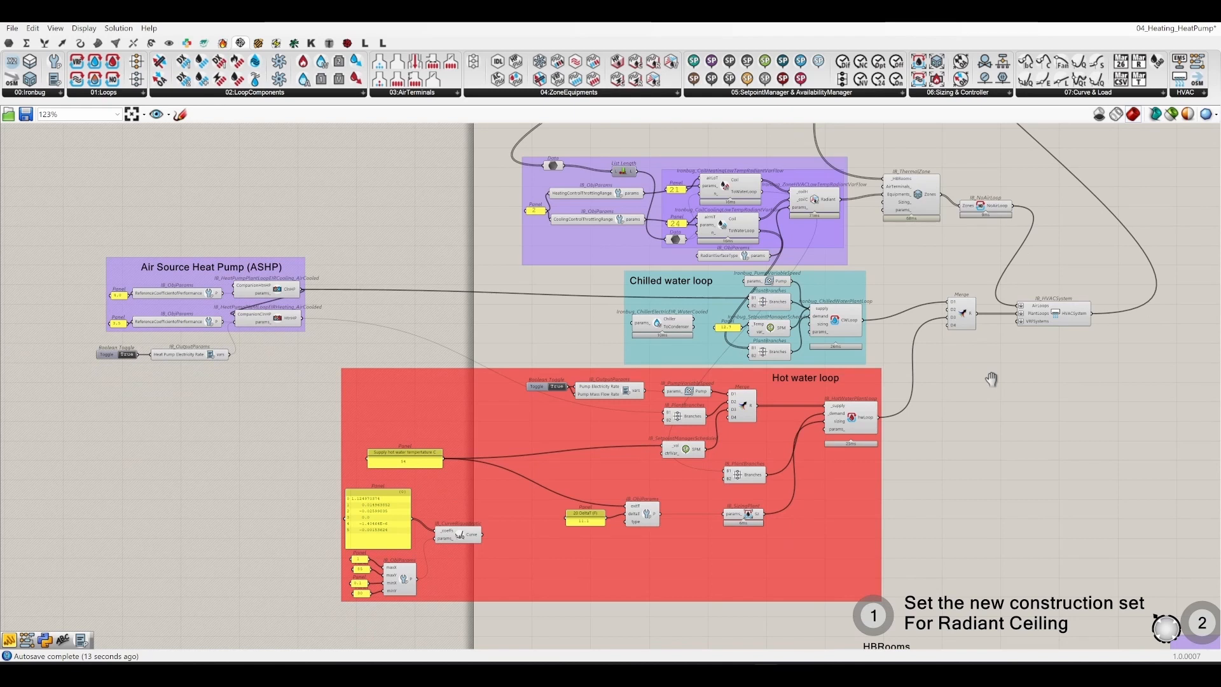
right_drag(991, 378, 940, 495)
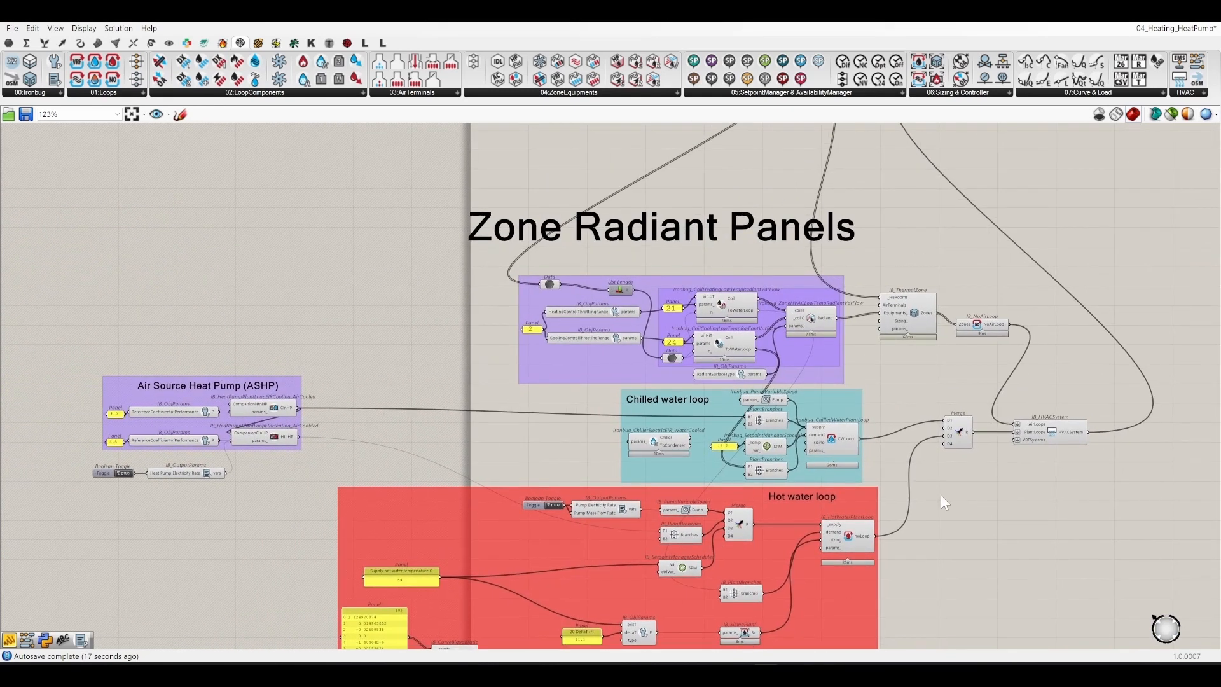
key(ctrl+s)
right_drag(1190, 128, 762, 384)
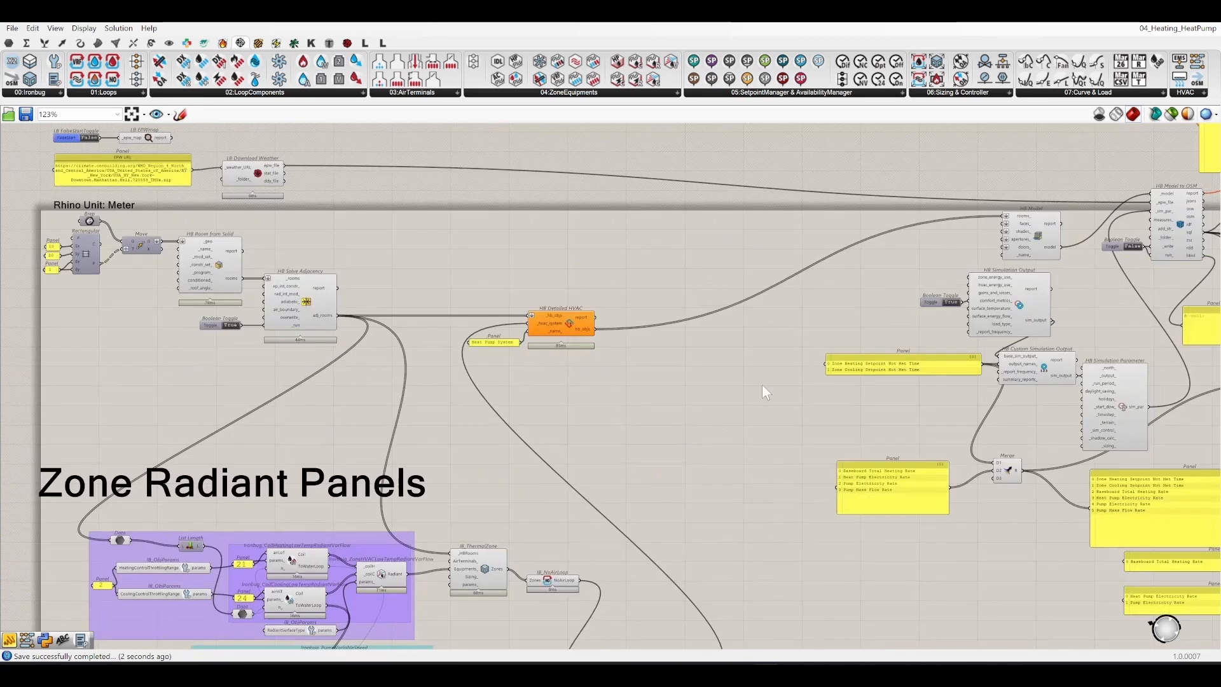
right_drag(1108, 235, 670, 318)
scroll(668, 318, up, 5)
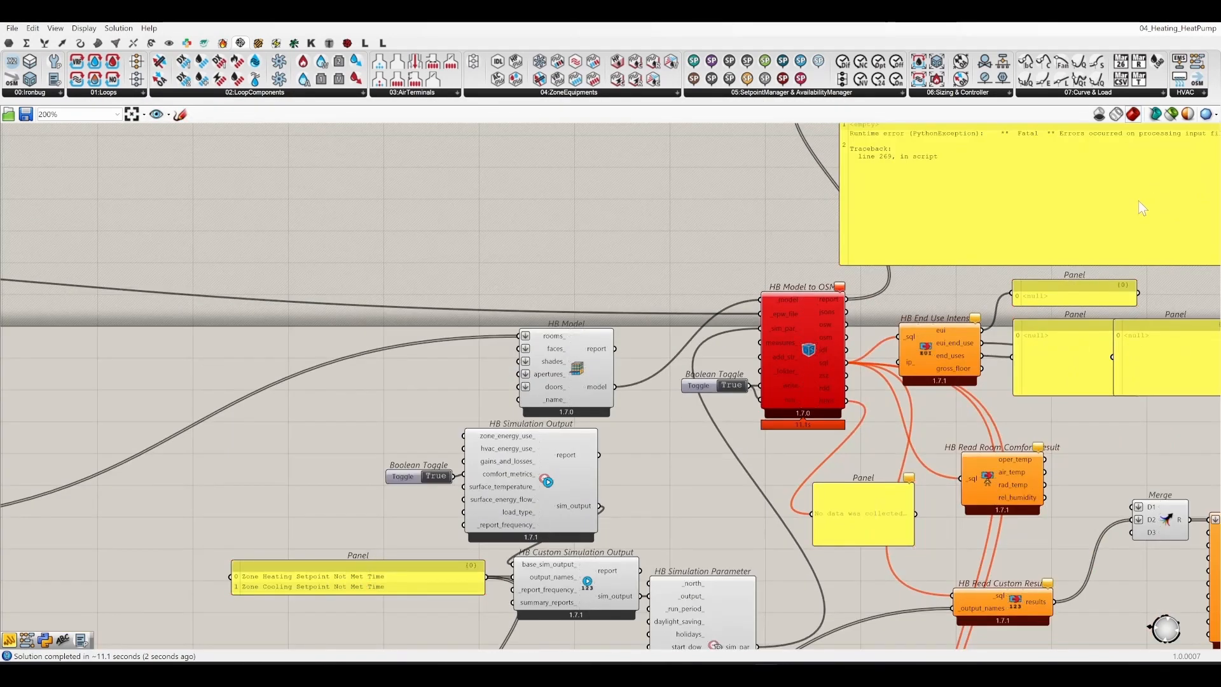
Step: Examine the EnergyPlus error messages in the HB Model to OSM report panel
scroll(1138, 200, up, 3)
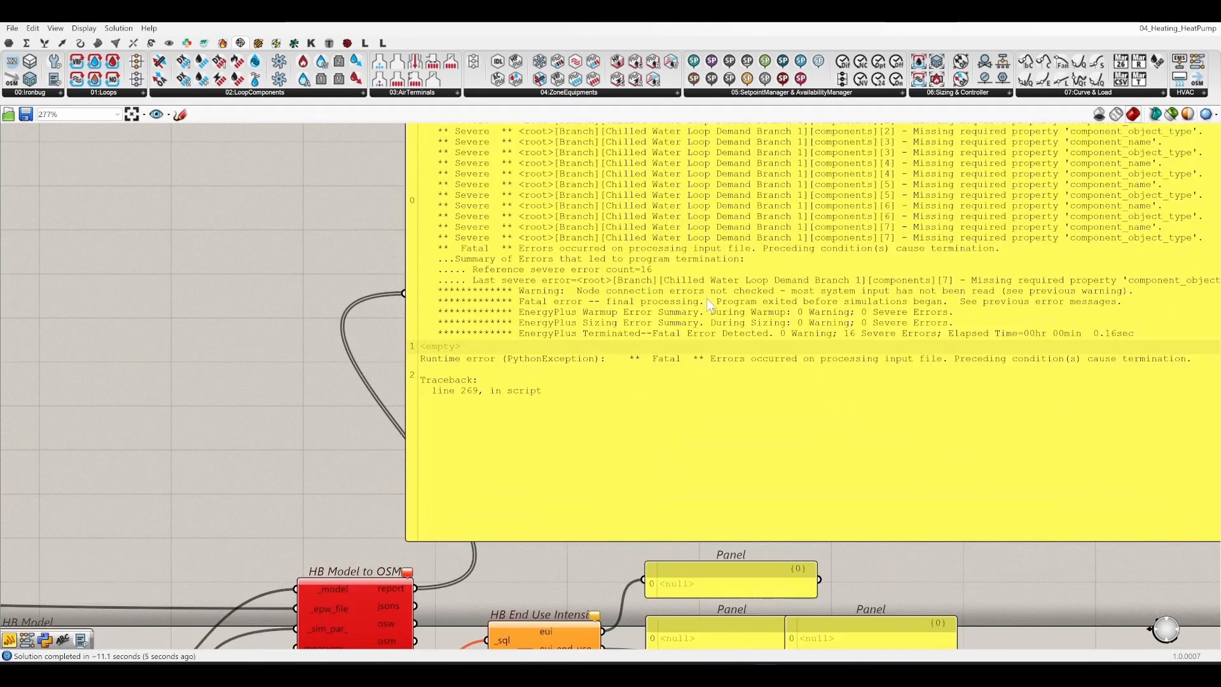
right_drag(814, 295, 693, 326)
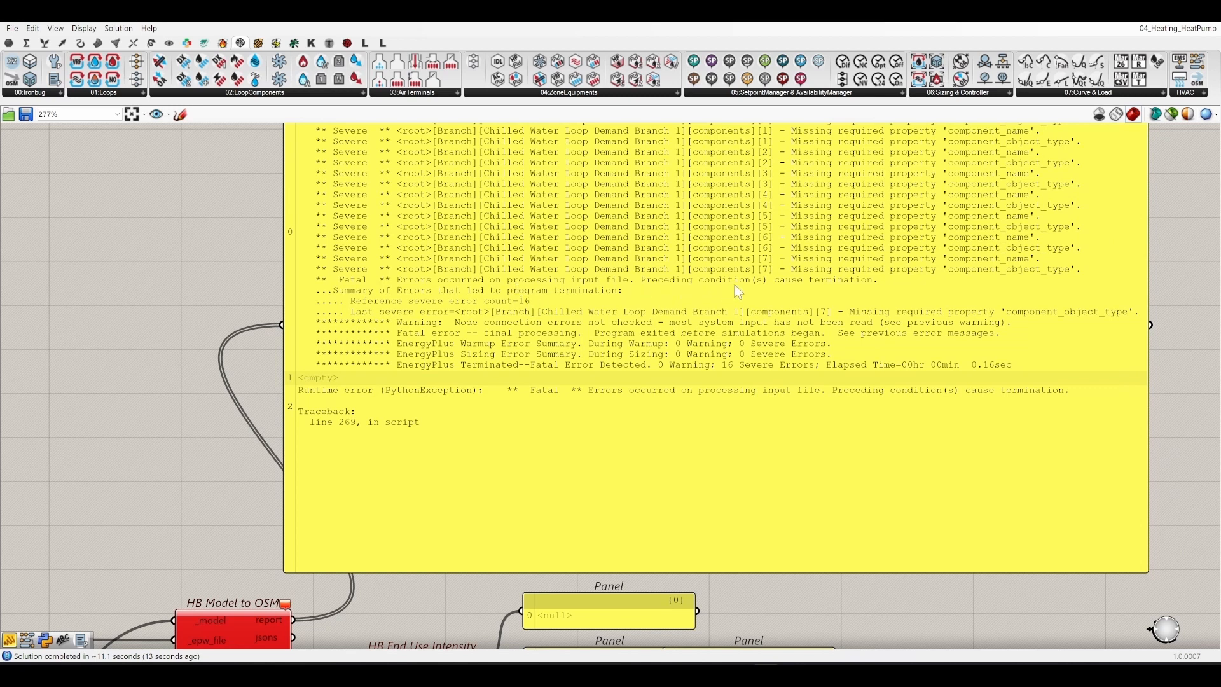
right_drag(736, 286, 657, 383)
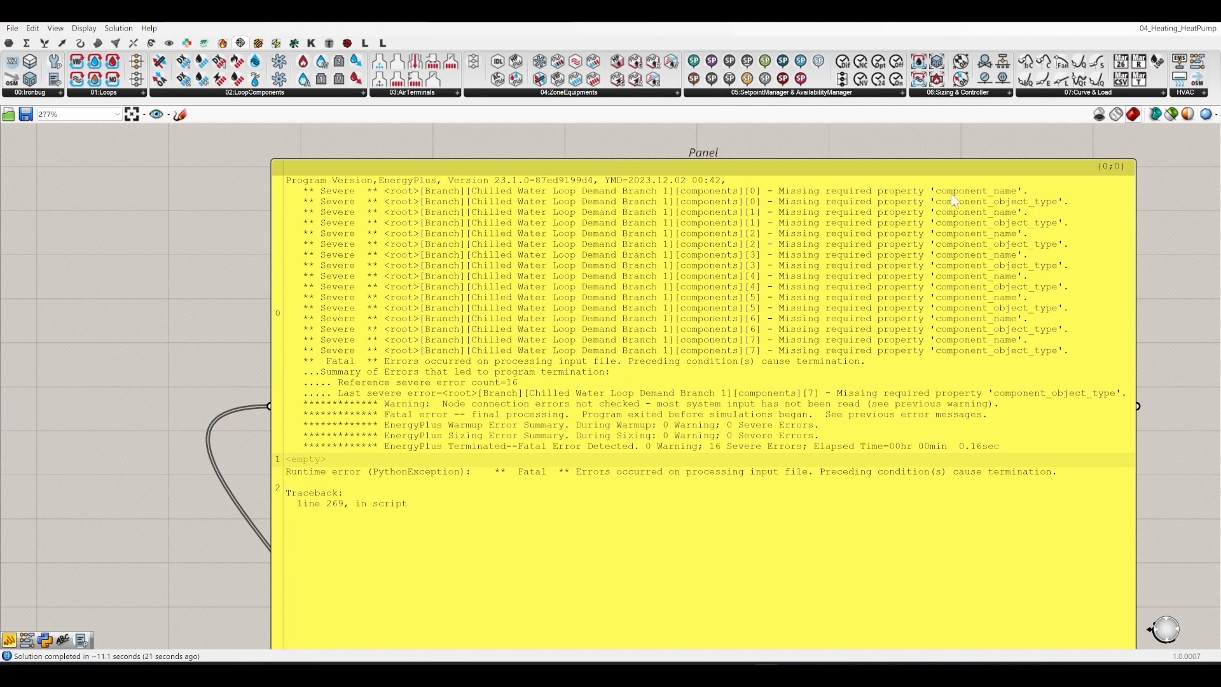
scroll(944, 201, down, 5)
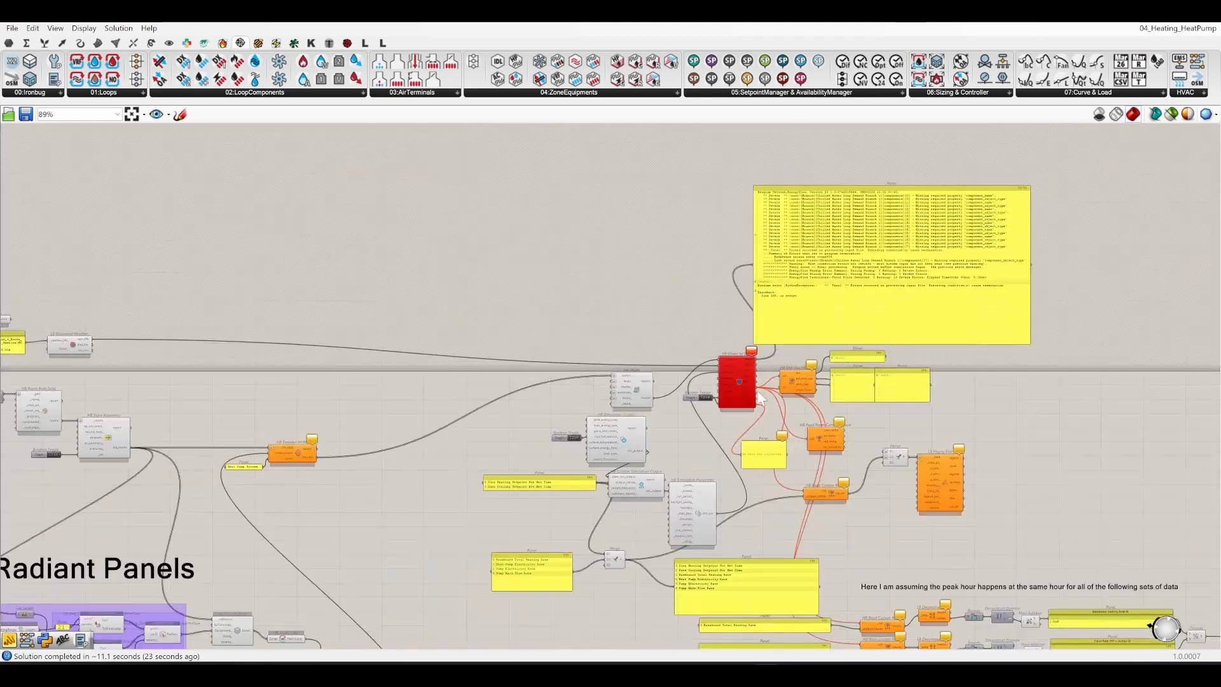
scroll(849, 284, up, 4)
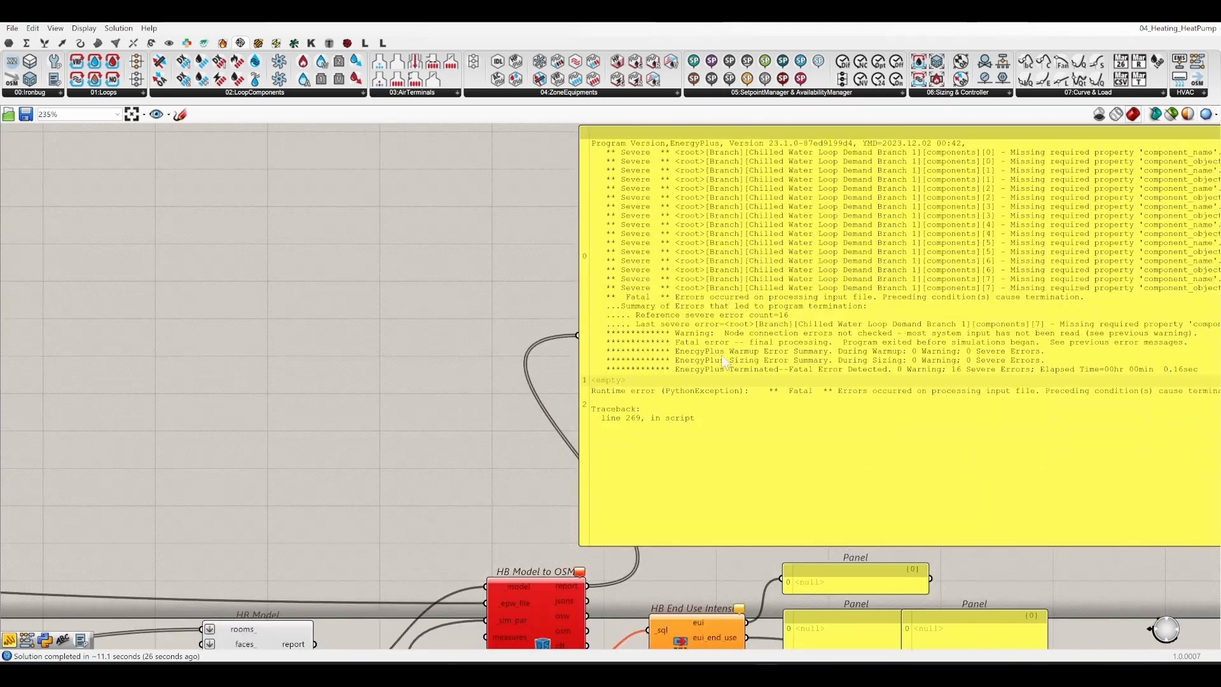
Step: Set the Boolean Toggle feeding HB Model to OSM to False
right_drag(561, 452, 723, 251)
click(618, 484)
scroll(906, 207, down, 6)
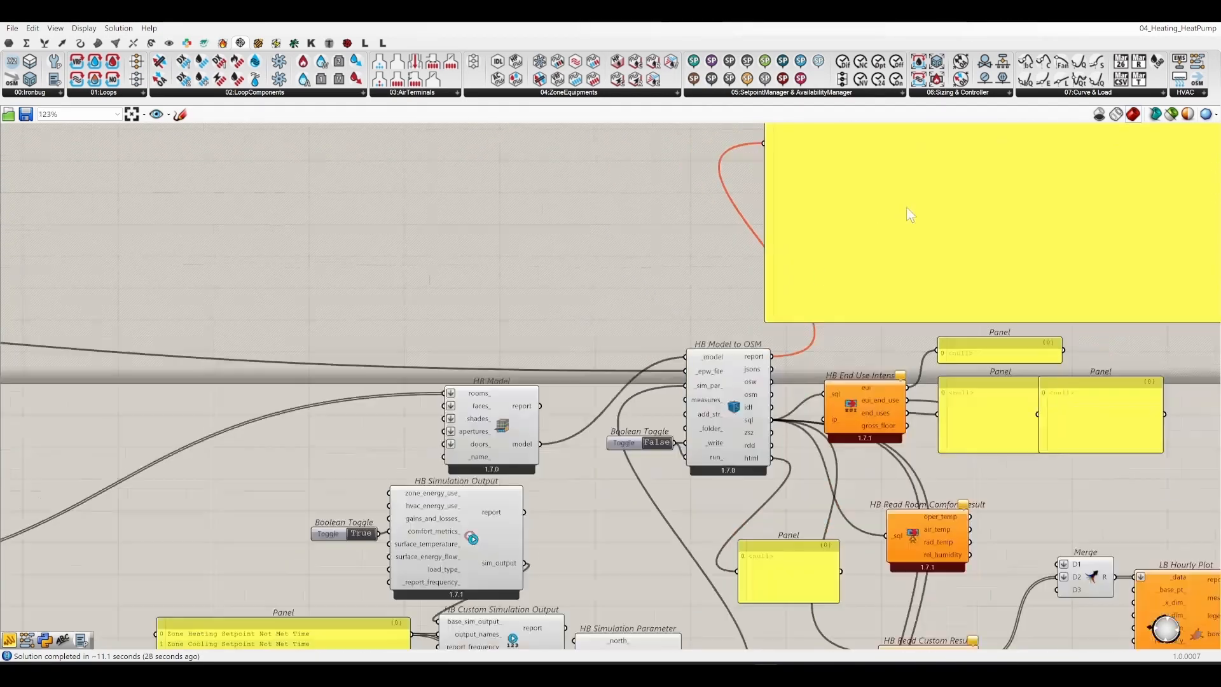
Step: Examine how the cooling coil's ToWaterLoop output feeds the chilled water loop's demand Branches
right_drag(643, 523, 850, 402)
scroll(680, 322, up, 2)
scroll(680, 321, up, 3)
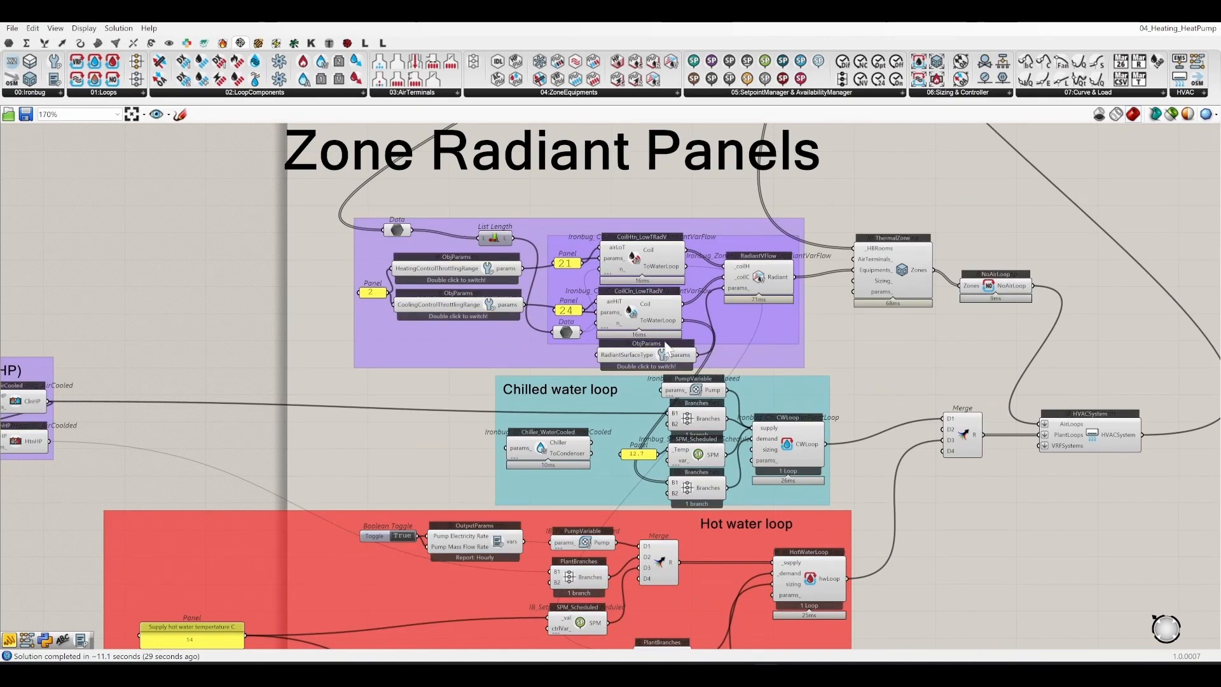
click(658, 316)
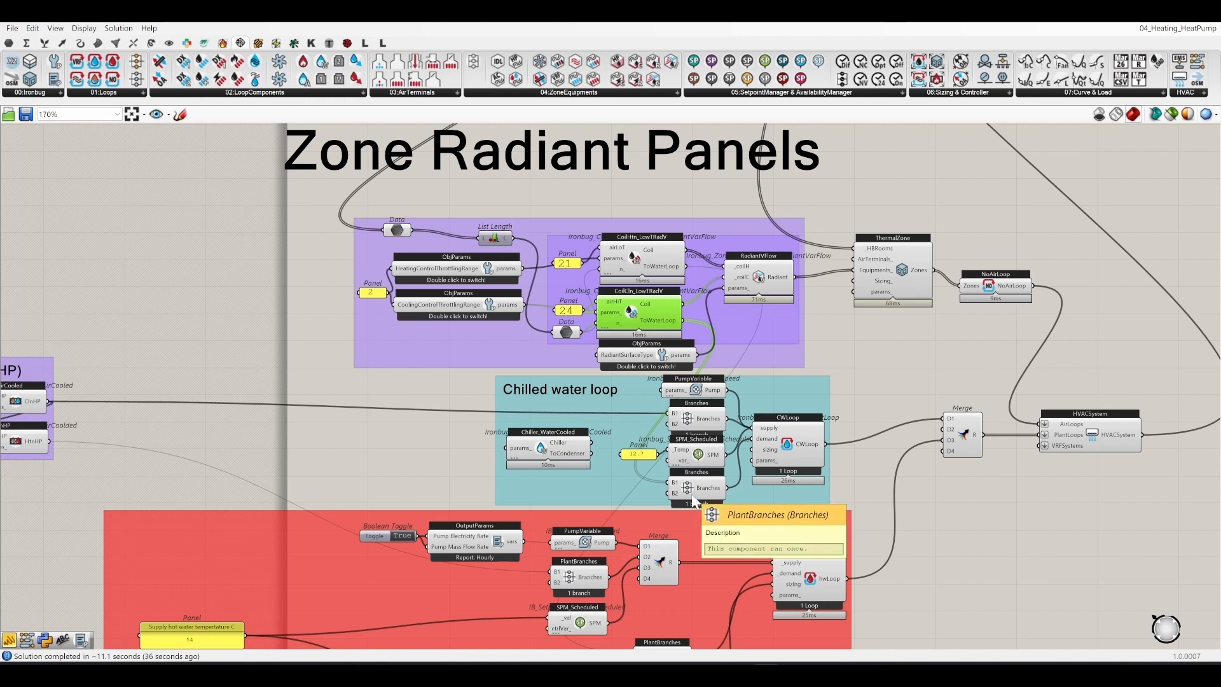
scroll(695, 502, up, 3)
scroll(692, 505, down, 2)
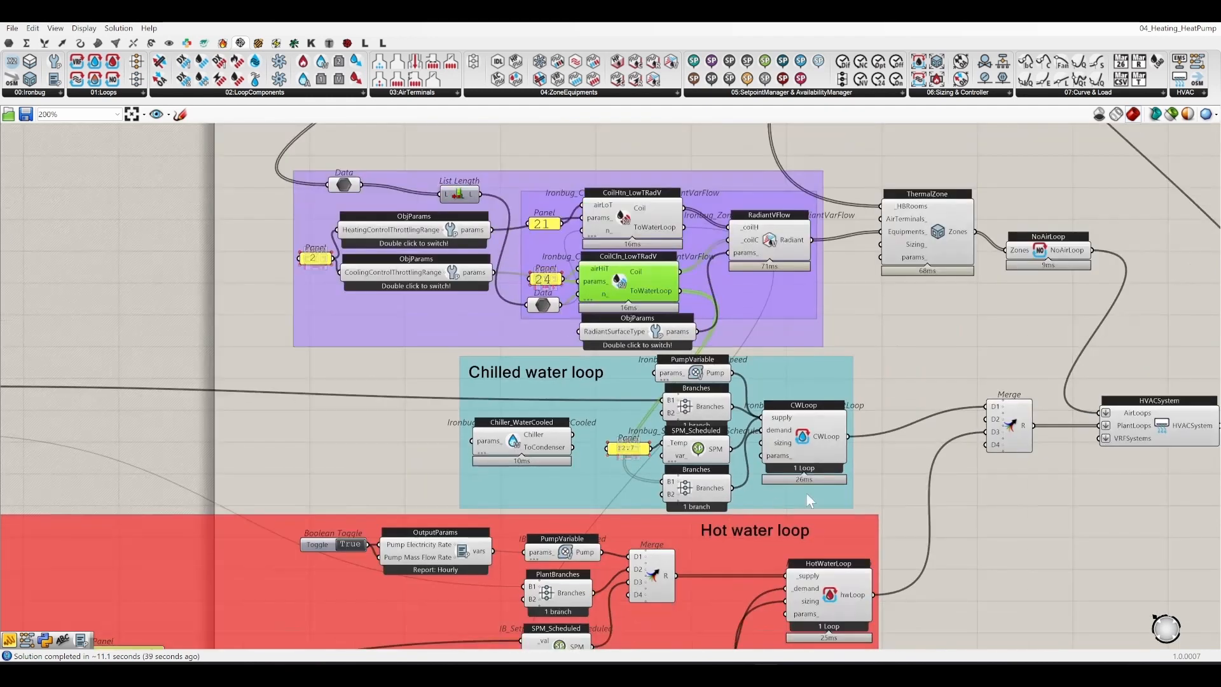
mouse_move(664, 292)
scroll(649, 291, up, 2)
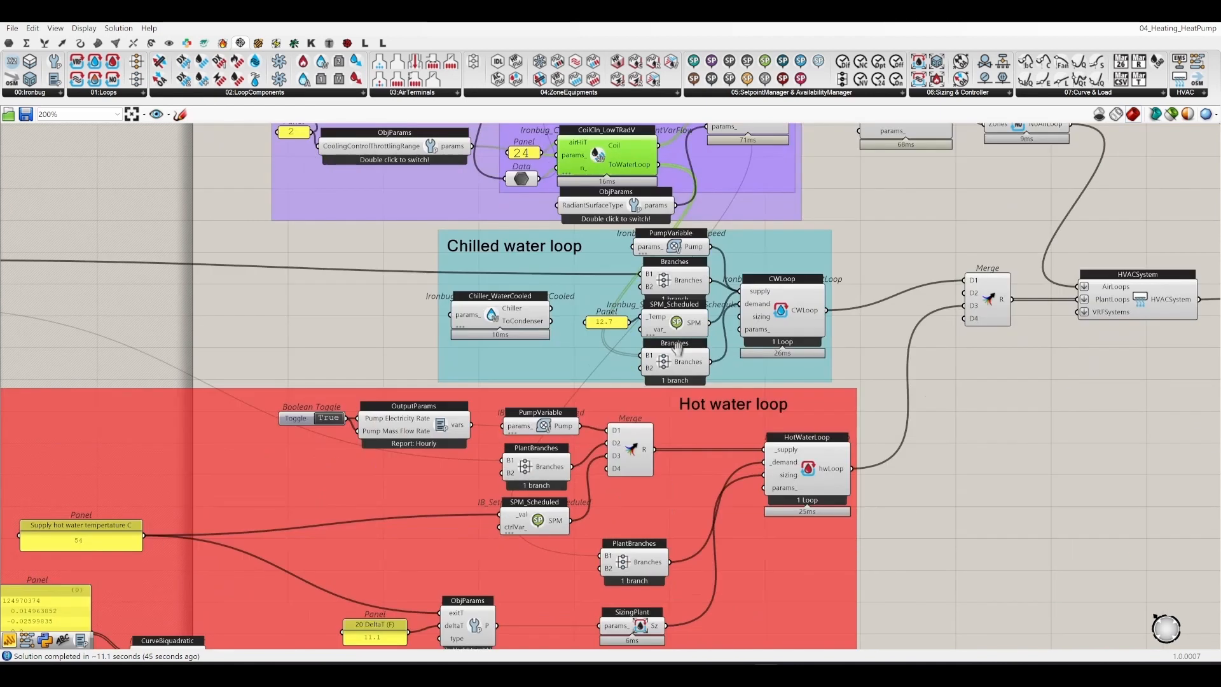
Step: Move the chilled water loop's demand Branches component slightly down, clear of SPM_Scheduled
click(666, 344)
drag(668, 358, 650, 373)
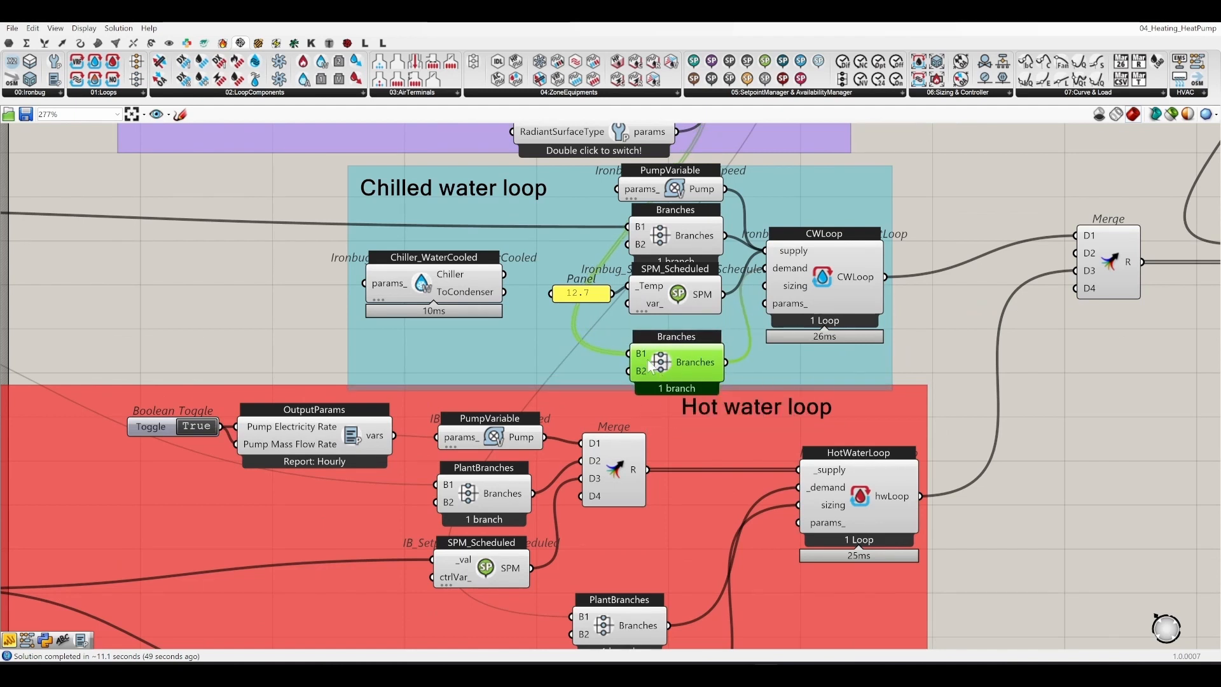
scroll(738, 395, down, 2)
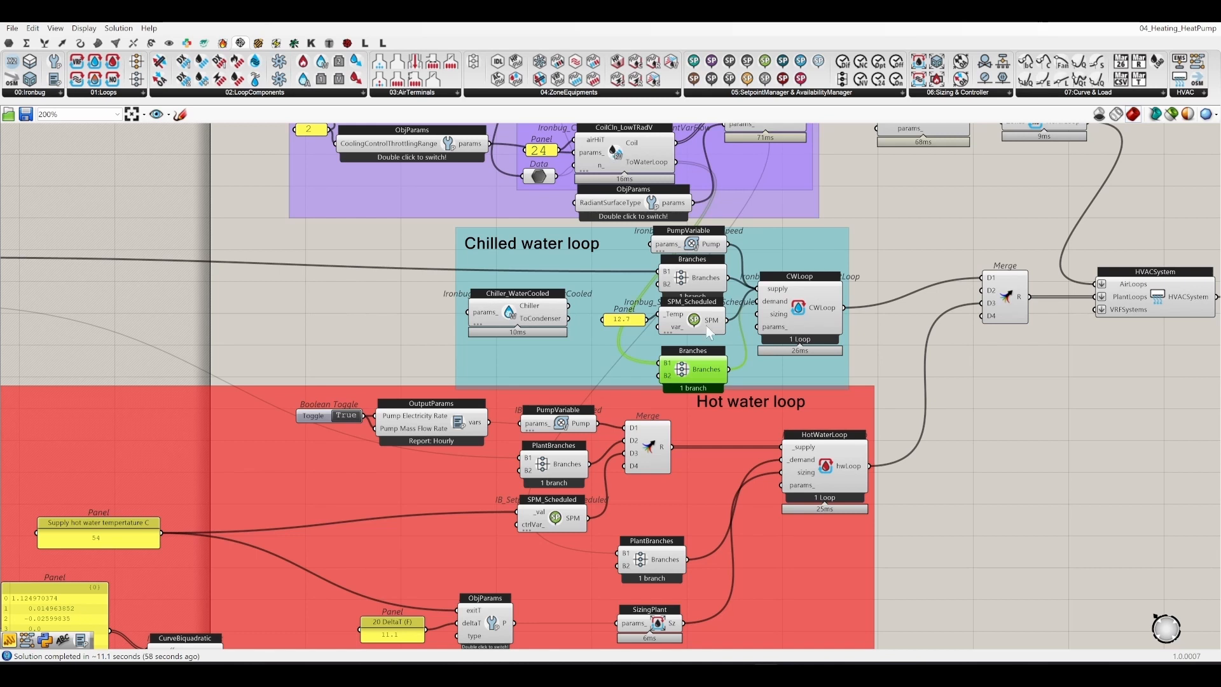
Step: Add a Graft Tree component before the chilled water loop's demand Branches and feed it from the cooling coil's ToWaterLoop output
double_click(390, 337)
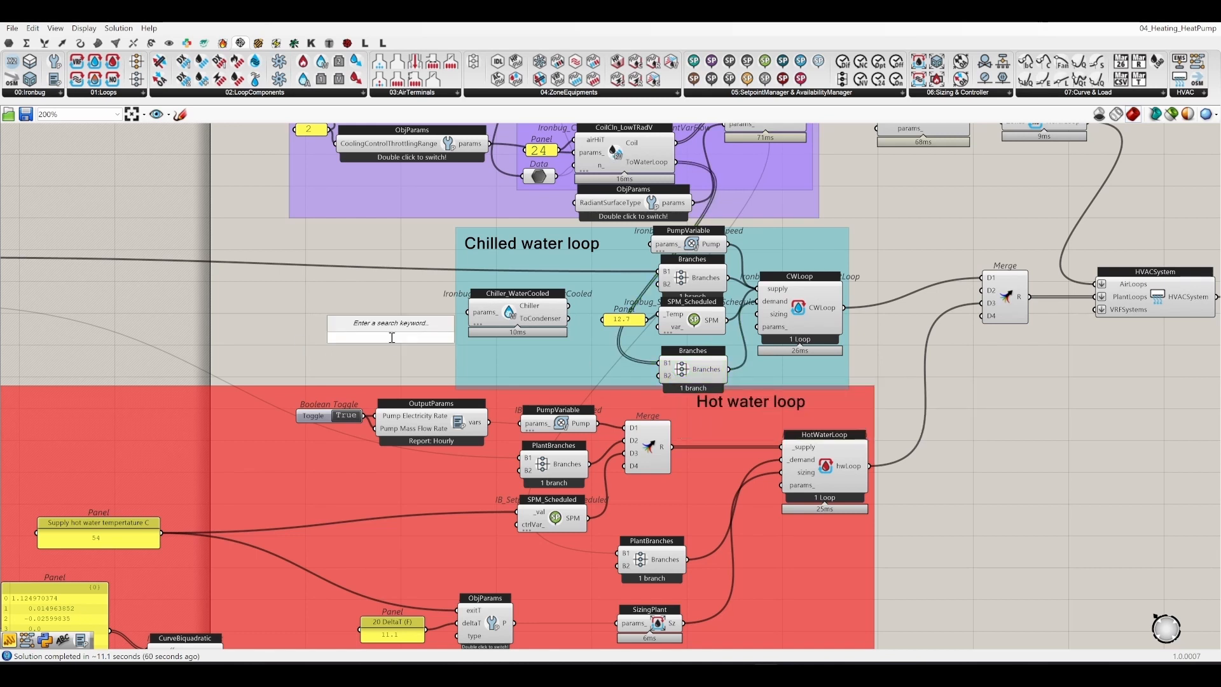
text(tr)
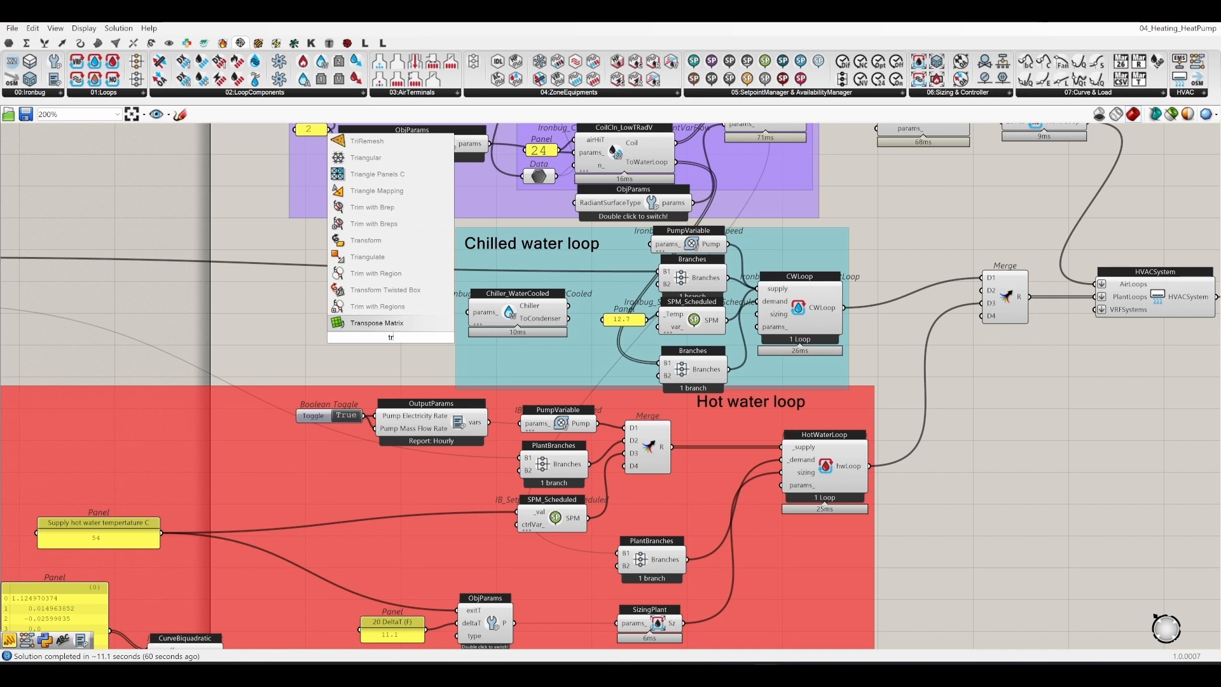
text(ee)
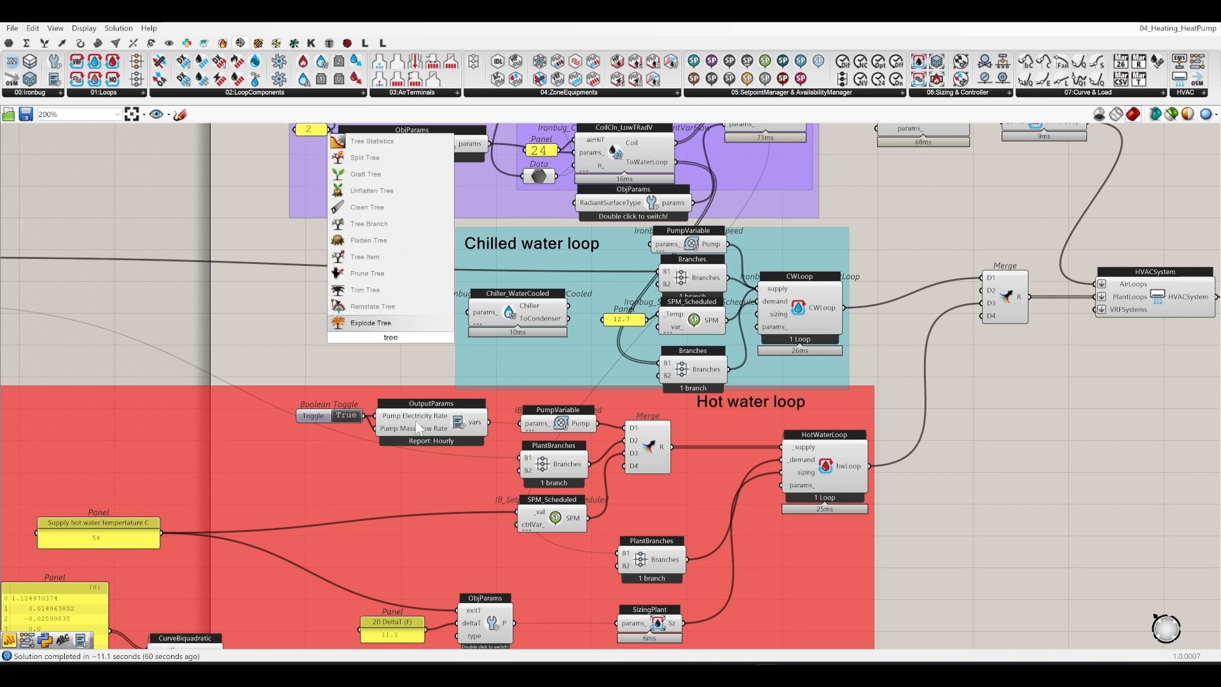
click(395, 174)
drag(387, 339, 604, 368)
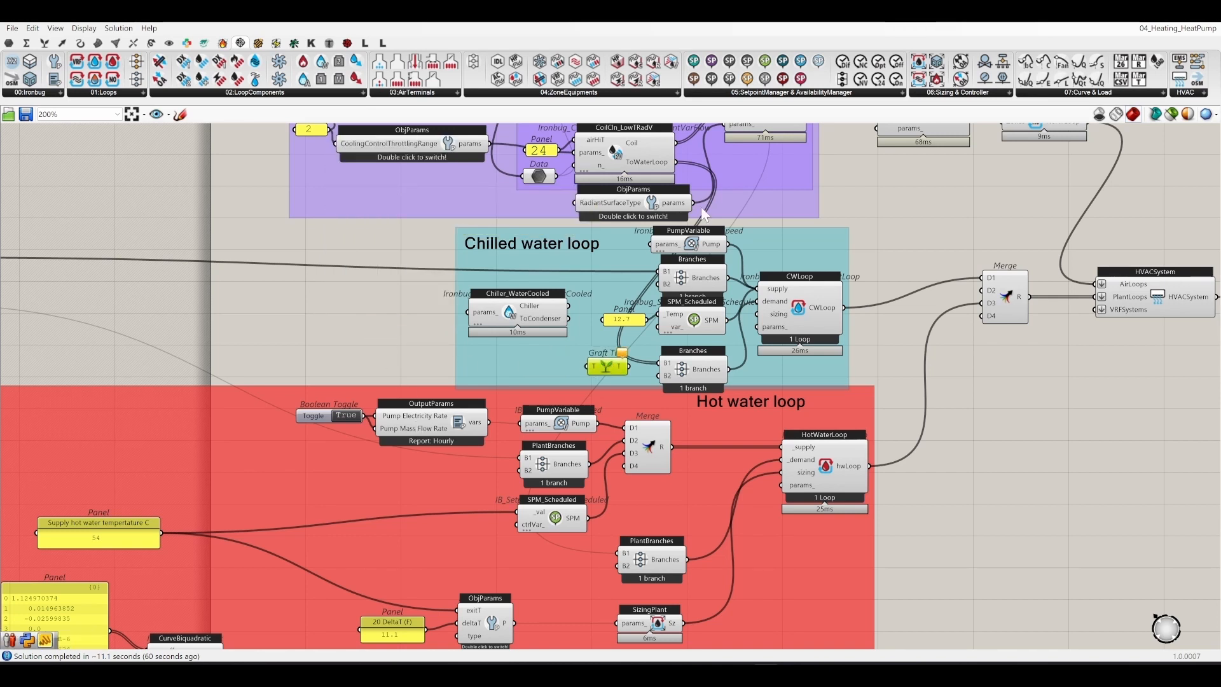
drag(678, 164, 586, 366)
mouse_move(591, 367)
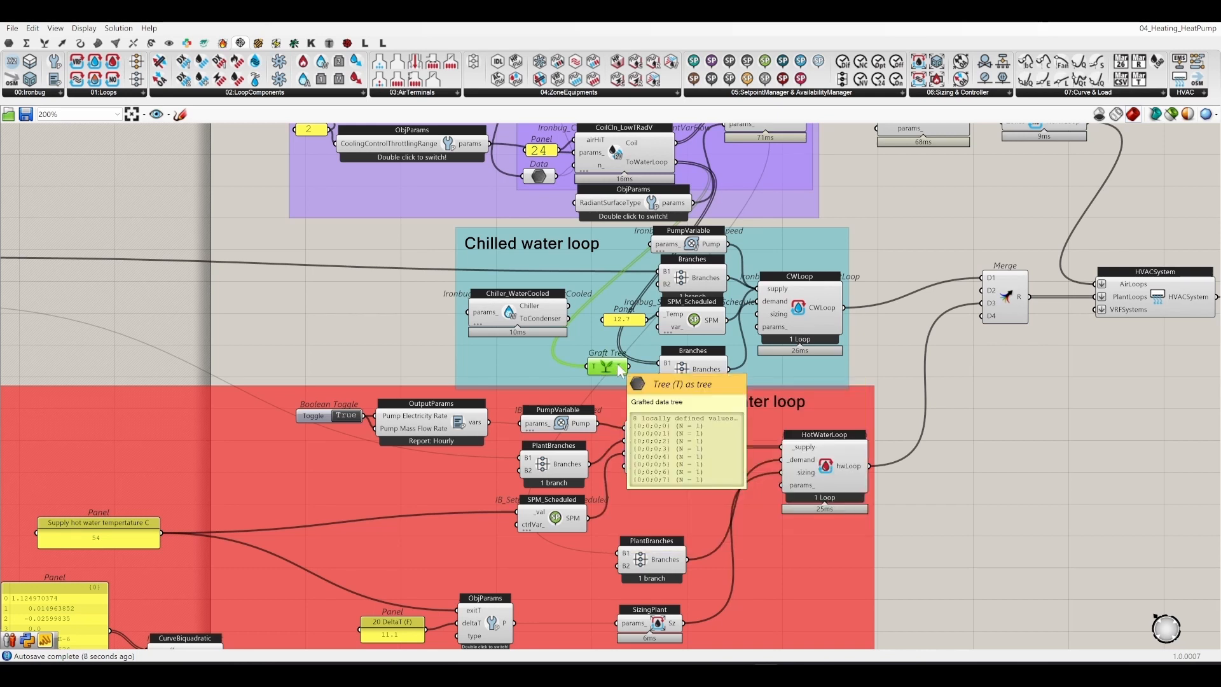
Step: Replace the B1 input of the chilled water loop's demand Branches with the Graft Tree output and nudge the Branches component up
scroll(617, 366, up, 2)
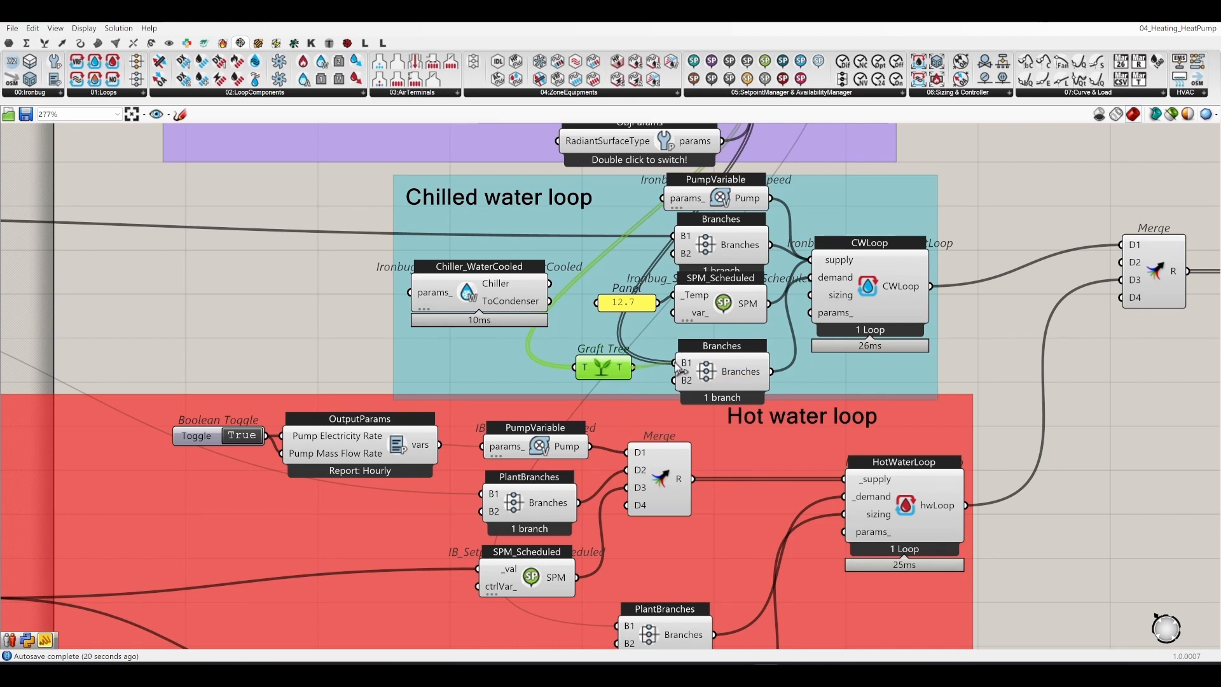
drag(679, 372, 675, 362)
drag(744, 382, 746, 372)
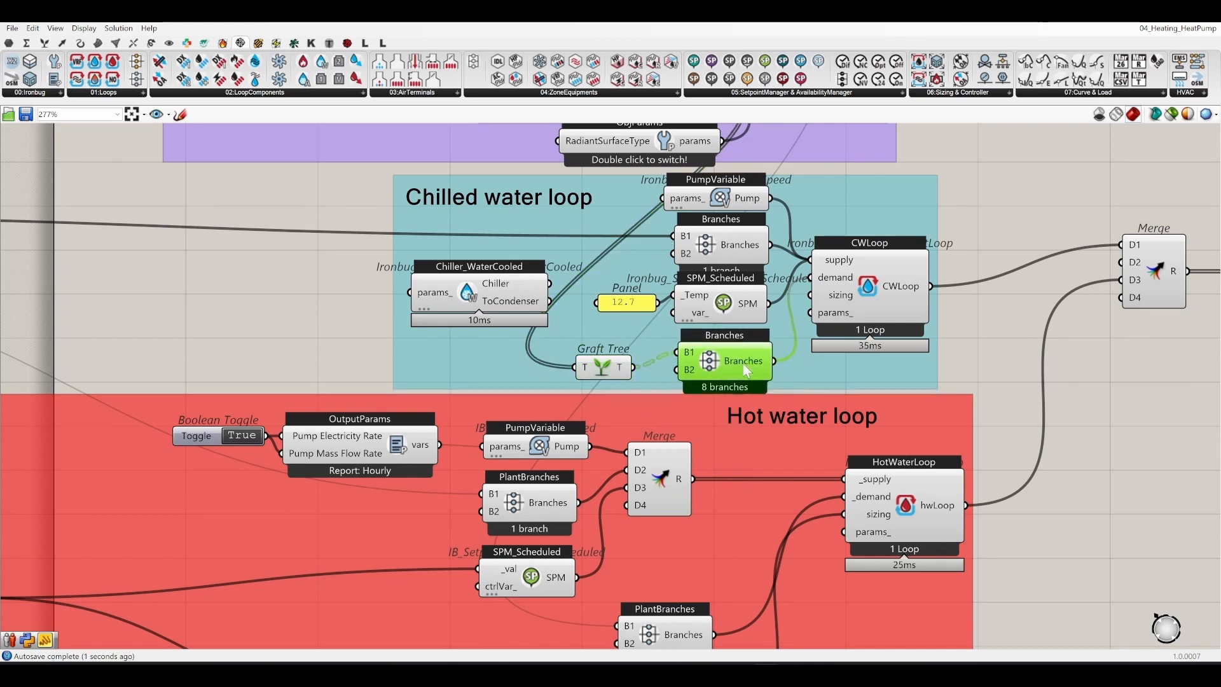
scroll(747, 367, down, 2)
Step: Copy the chilled water loop's Graft Tree component to just before the hot water loop's demand PlantBranches
click(986, 483)
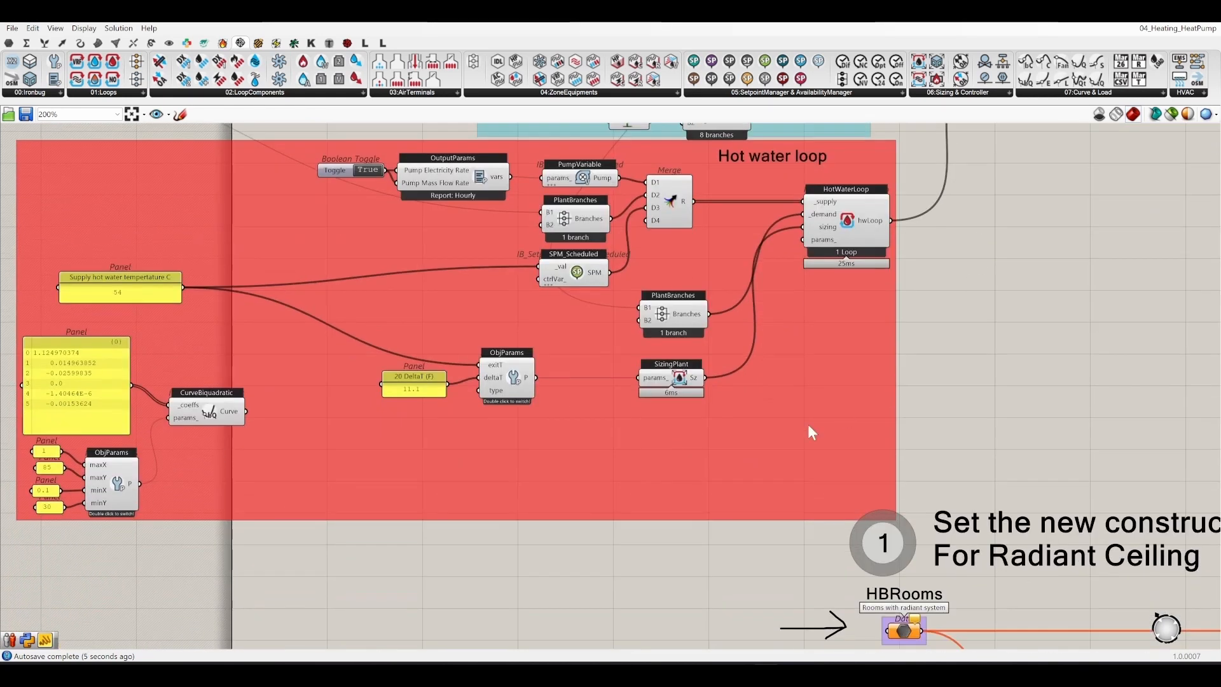
scroll(667, 305, up, 3)
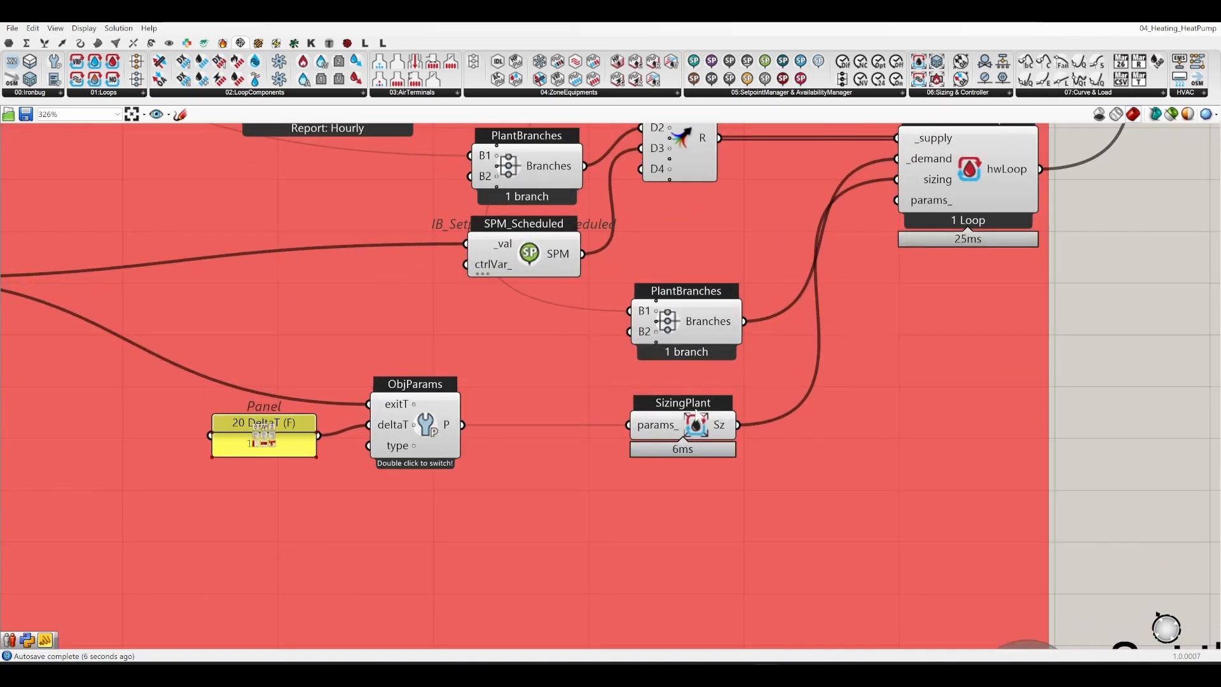
scroll(652, 522, down, 3)
click(665, 406)
right_drag(624, 204, 696, 250)
click(696, 250)
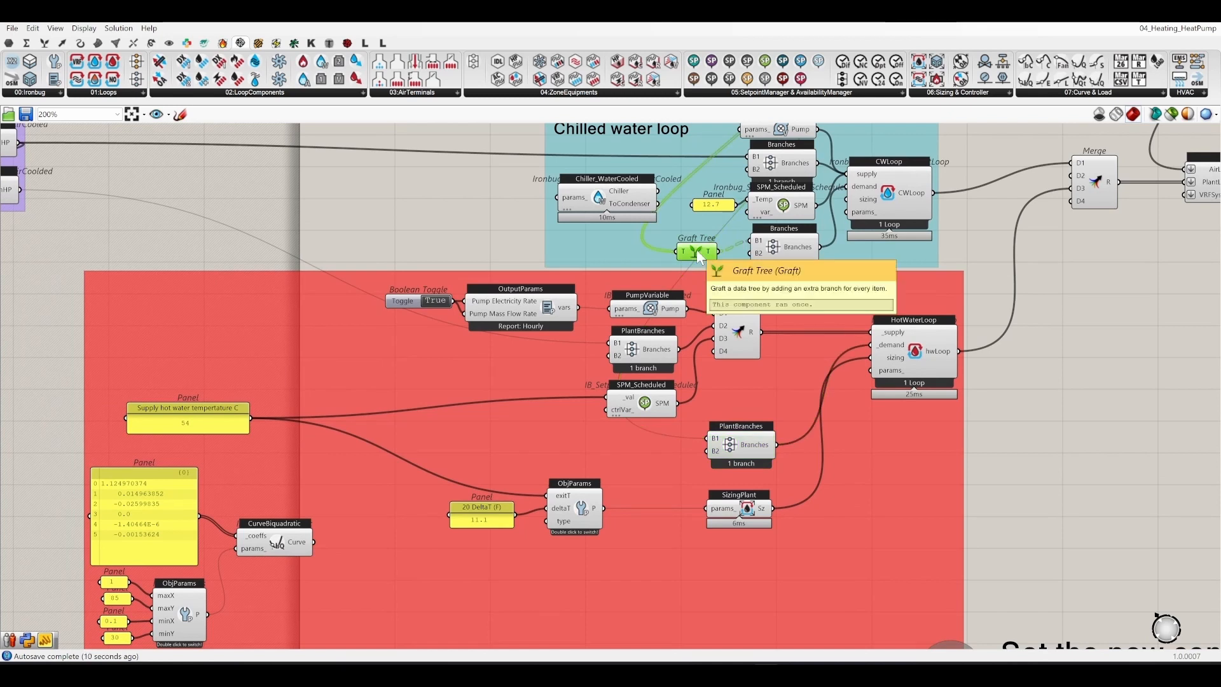
drag(705, 255, 666, 450)
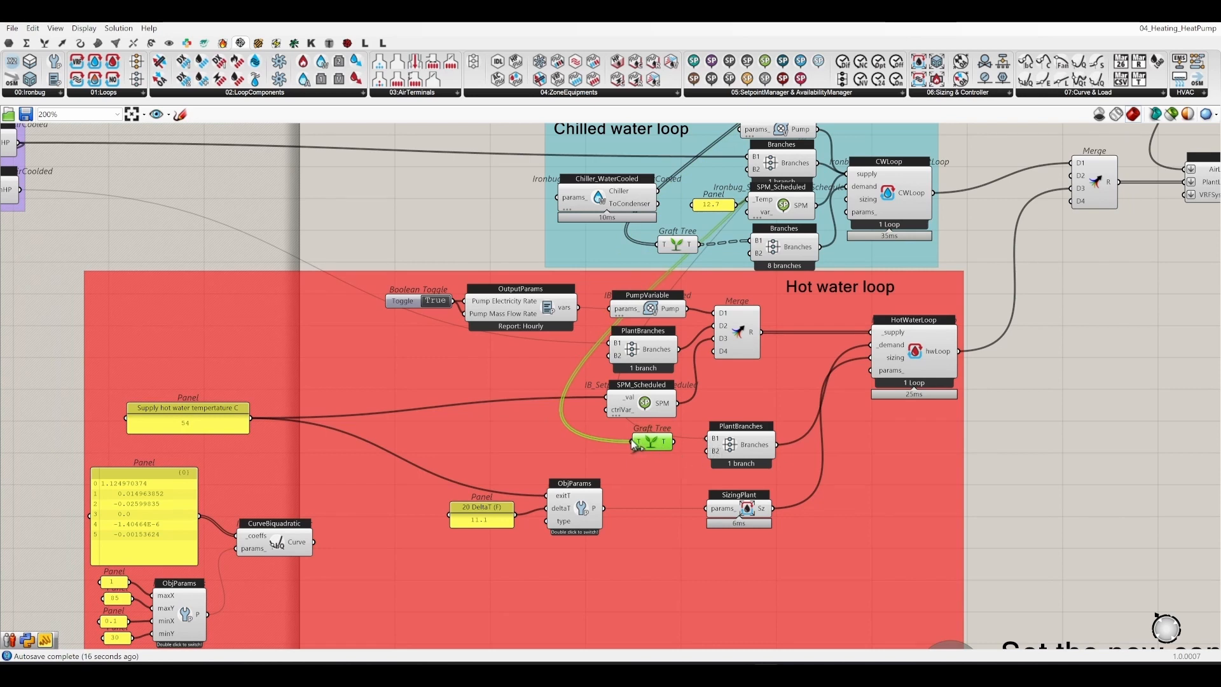
Step: Route the heating coil's ToWaterLoop output through the copied Graft Tree into B1 of the hot water loop's demand PlantBranches, and save the file
scroll(636, 445, down, 3)
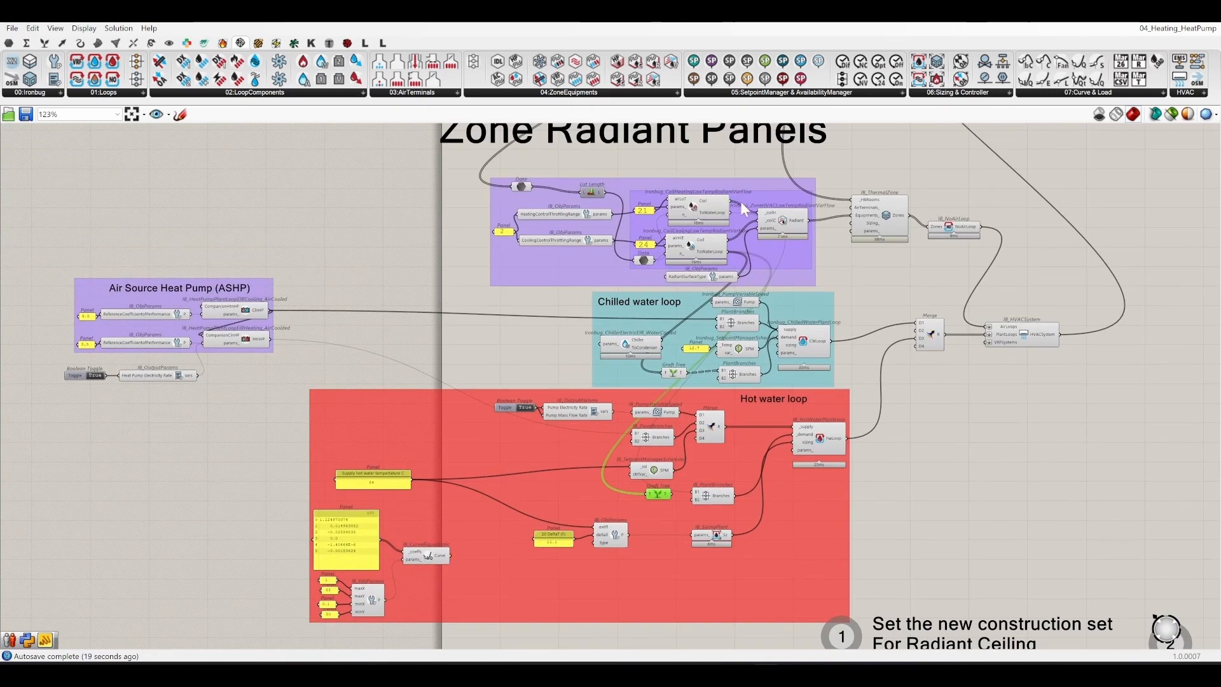
scroll(739, 203, up, 1)
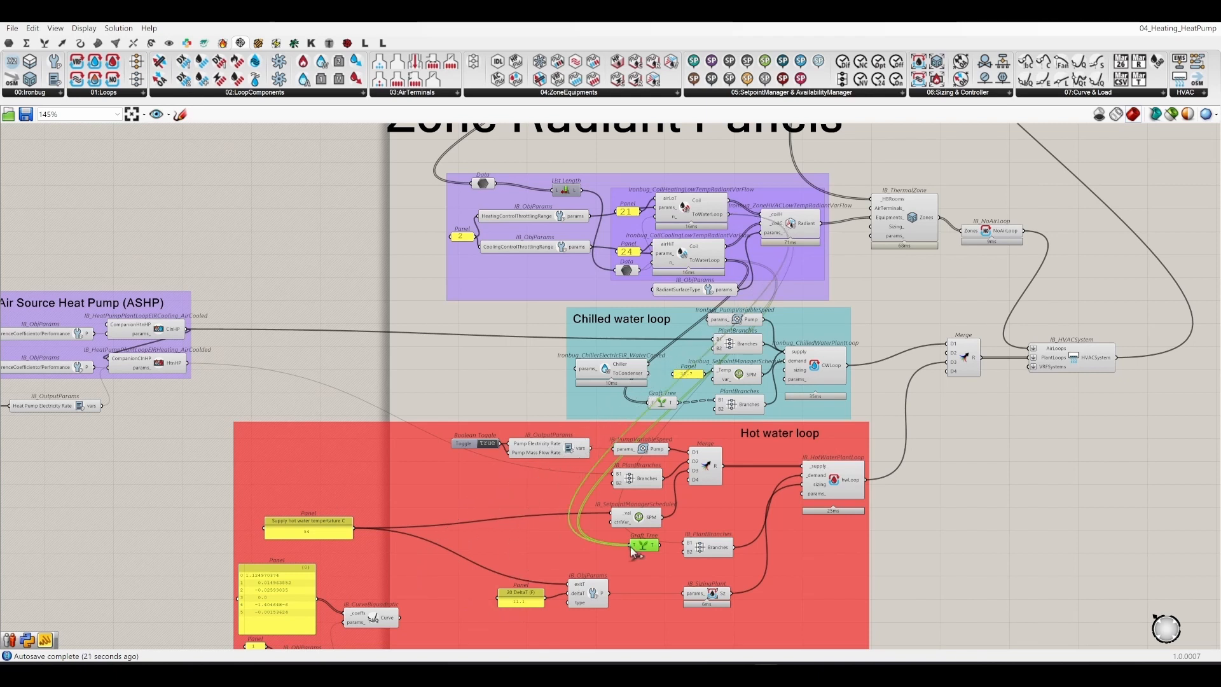
scroll(661, 552, up, 5)
drag(660, 534, 705, 532)
scroll(575, 496, down, 4)
drag(605, 516, 613, 513)
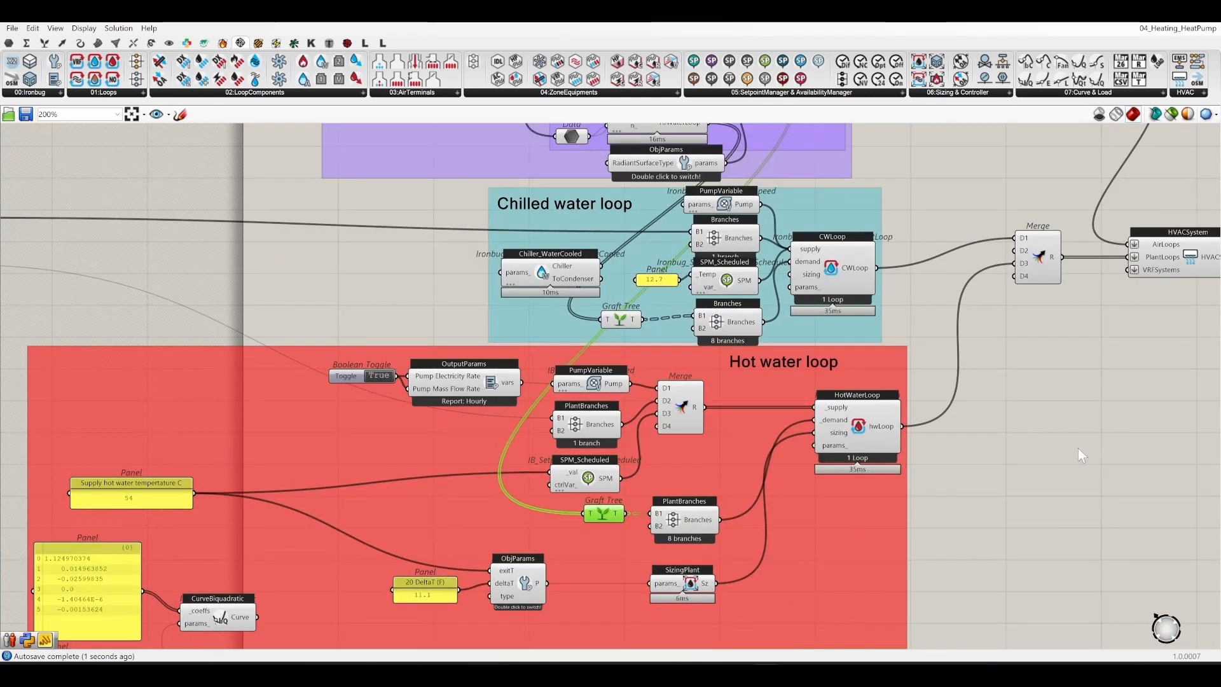
click(1078, 448)
key(ctrl+s)
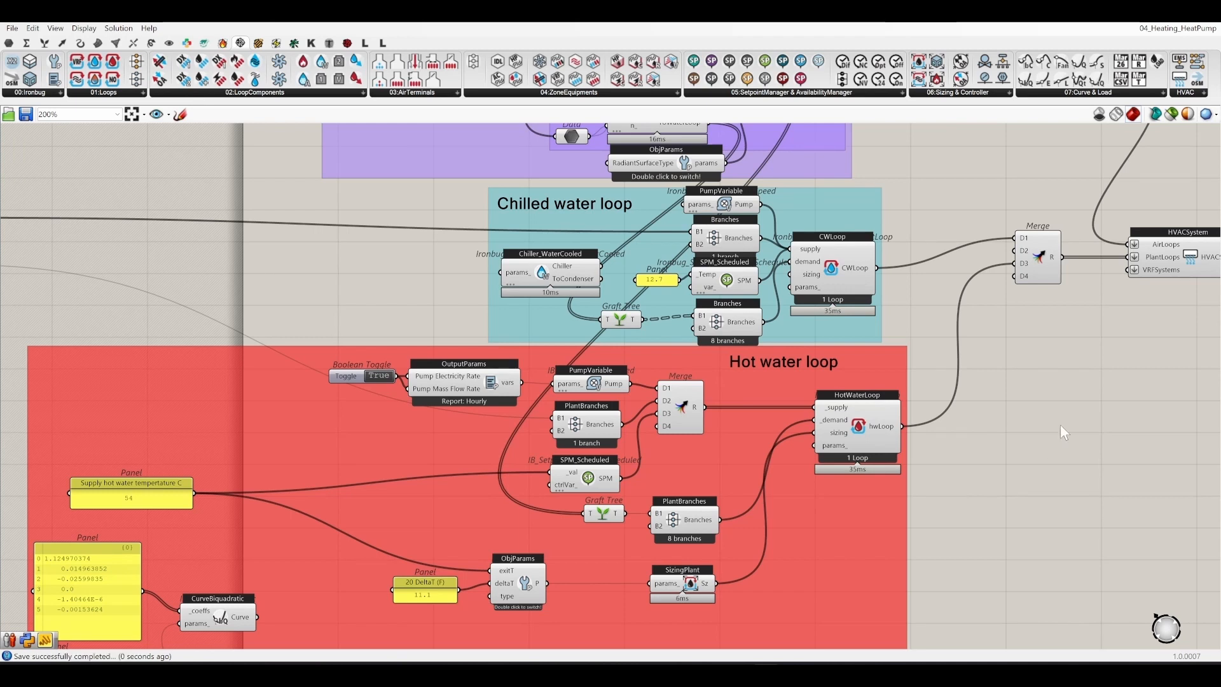
Step: Rerun HB Model to OSM with its Boolean Toggle set to True and examine the EnergyPlus messages in the report panel
right_drag(967, 407, 681, 473)
scroll(540, 525, down, 5)
right_drag(841, 337, 652, 435)
scroll(728, 343, up, 5)
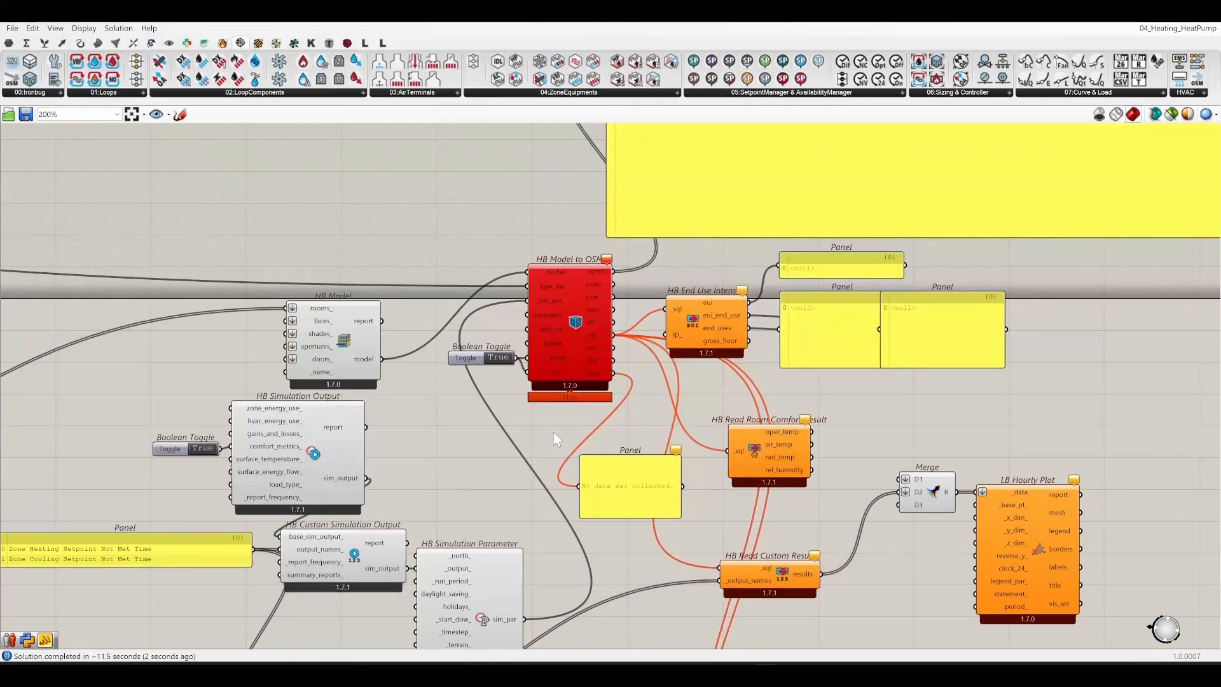
right_drag(479, 506, 417, 561)
scroll(523, 540, down, 3)
right_drag(681, 266, 683, 372)
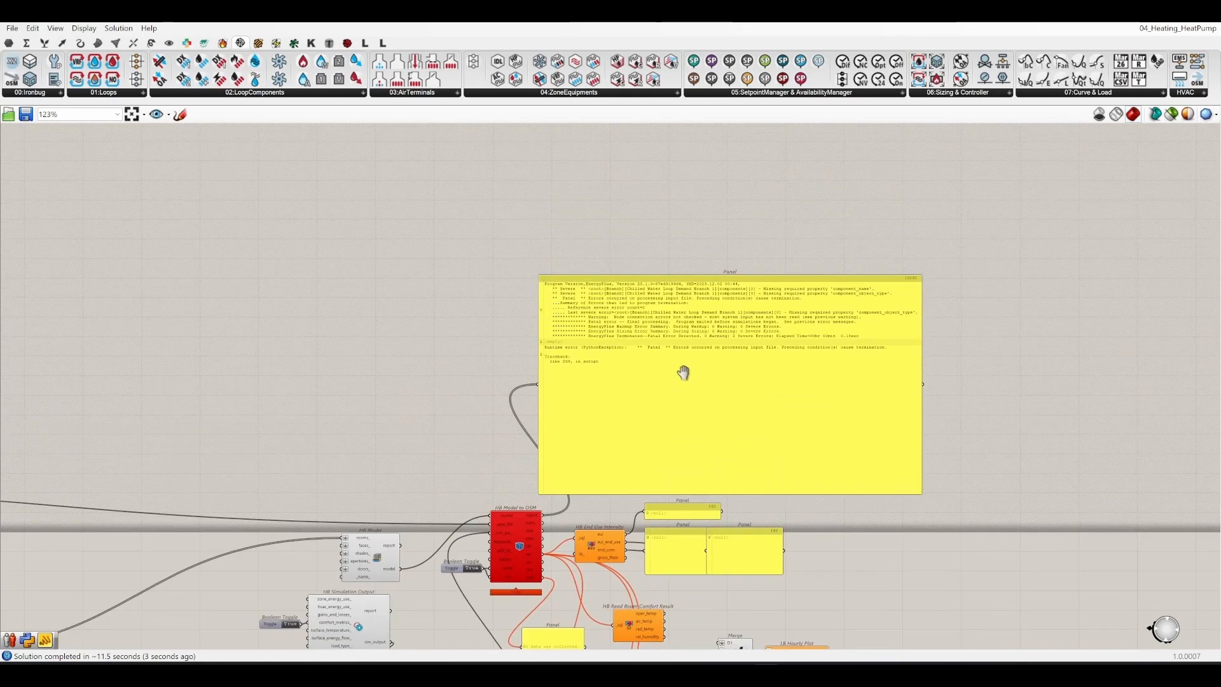
scroll(807, 325, up, 5)
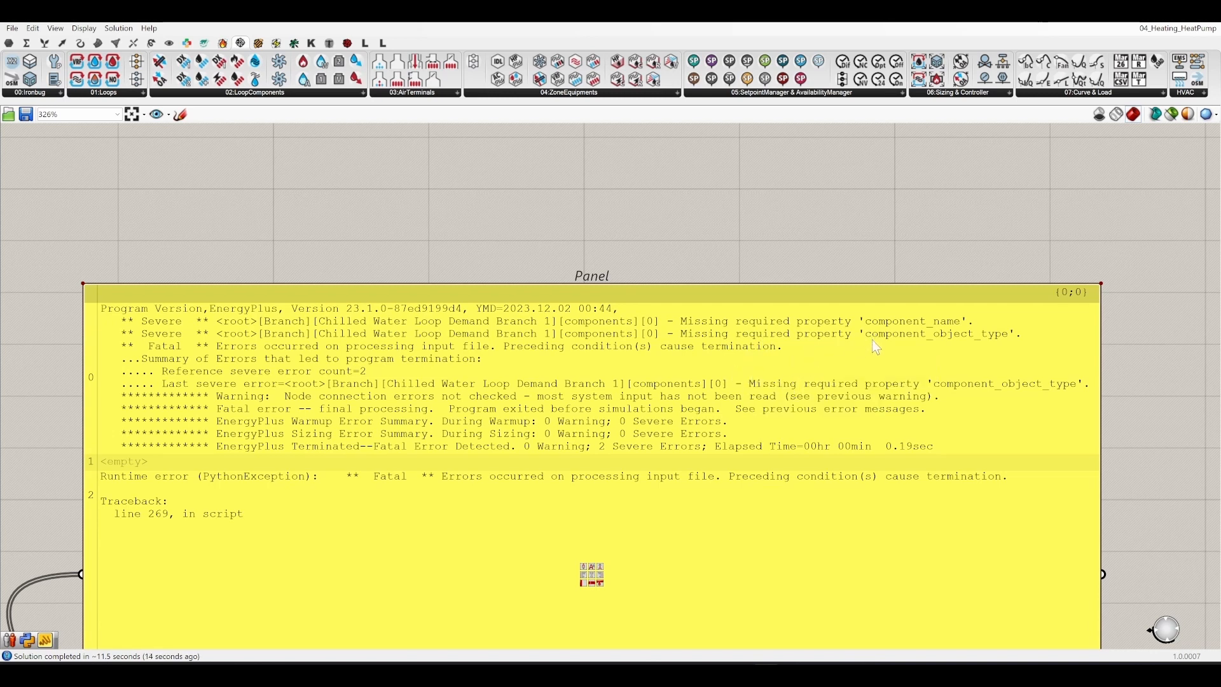
Step: Set the Boolean Toggle feeding HB Model to OSM back to False
scroll(885, 331, down, 8)
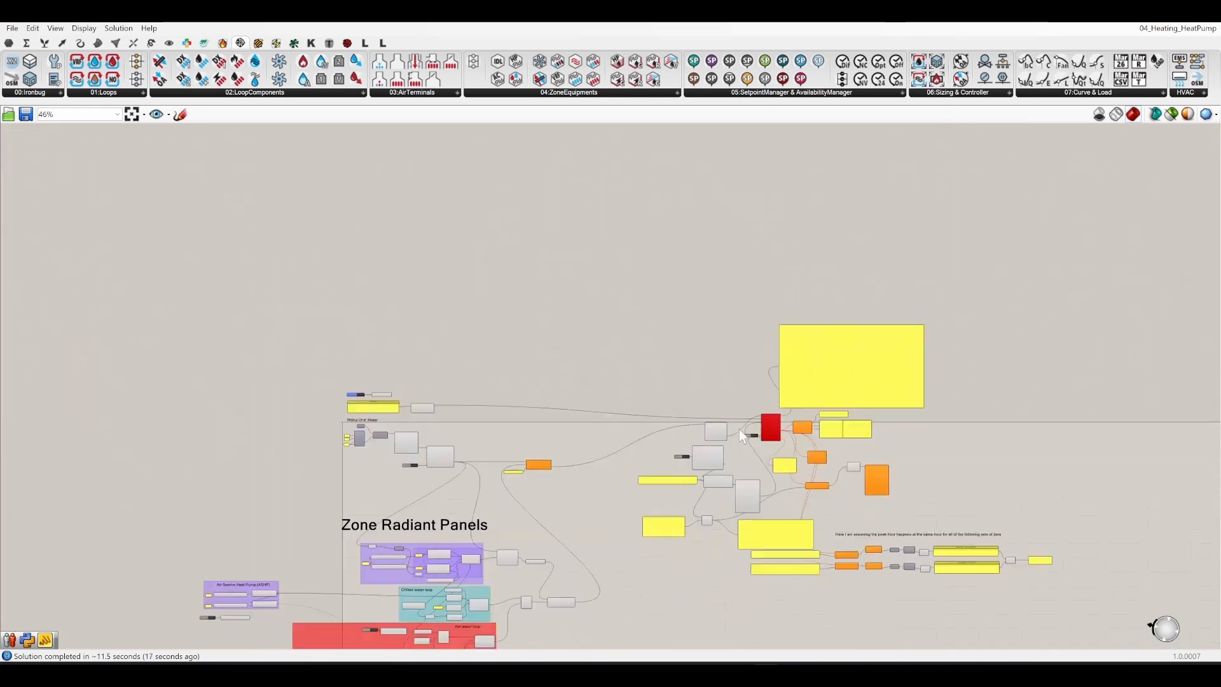
scroll(745, 438, up, 7)
click(797, 419)
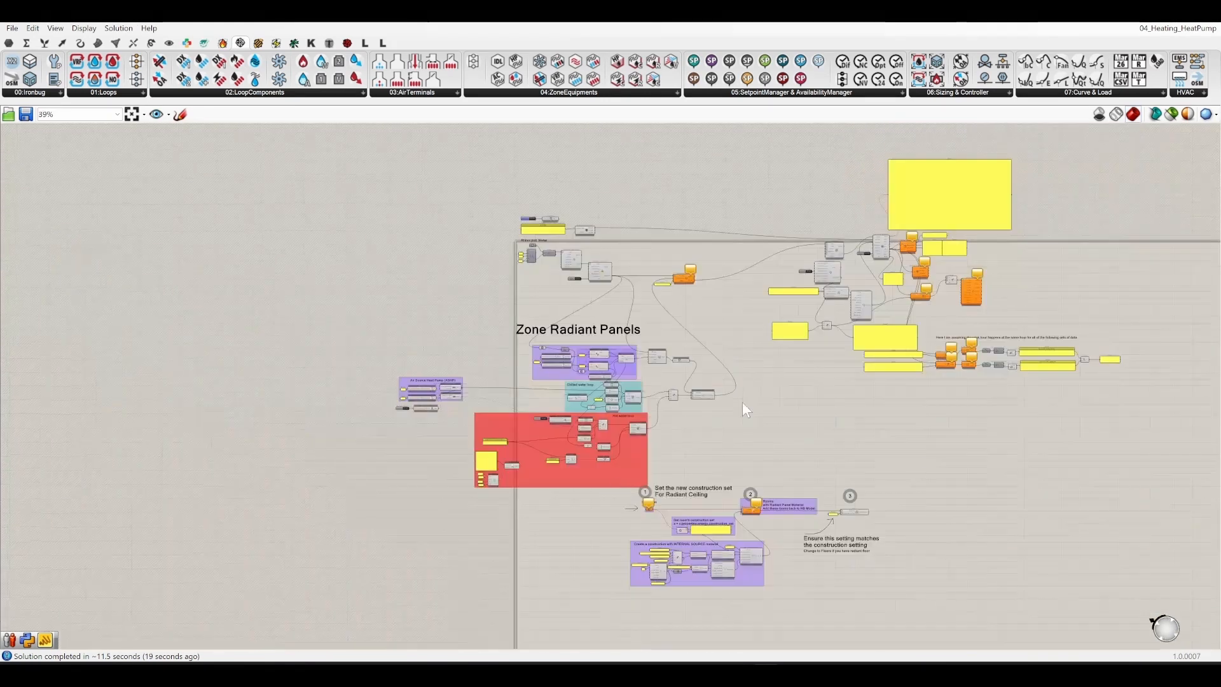
Step: Trace the chilled water loop's demand and supply Branches back to the air source heat pump's ClnHP output
scroll(681, 426, up, 8)
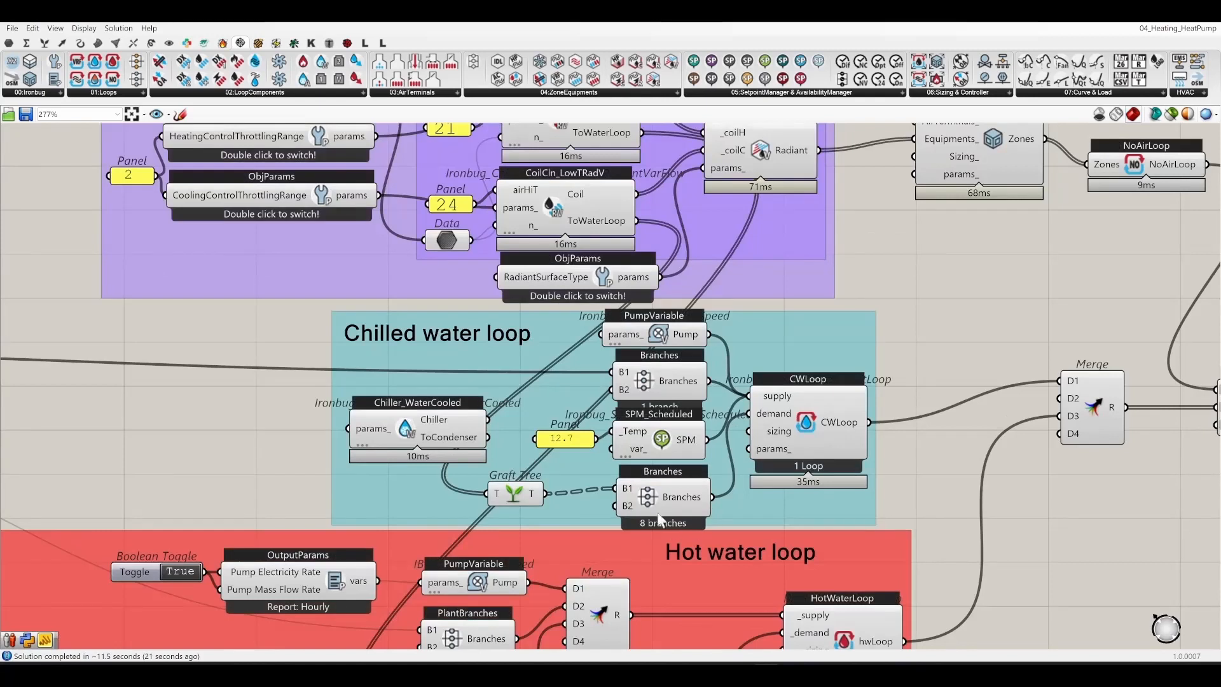
click(654, 500)
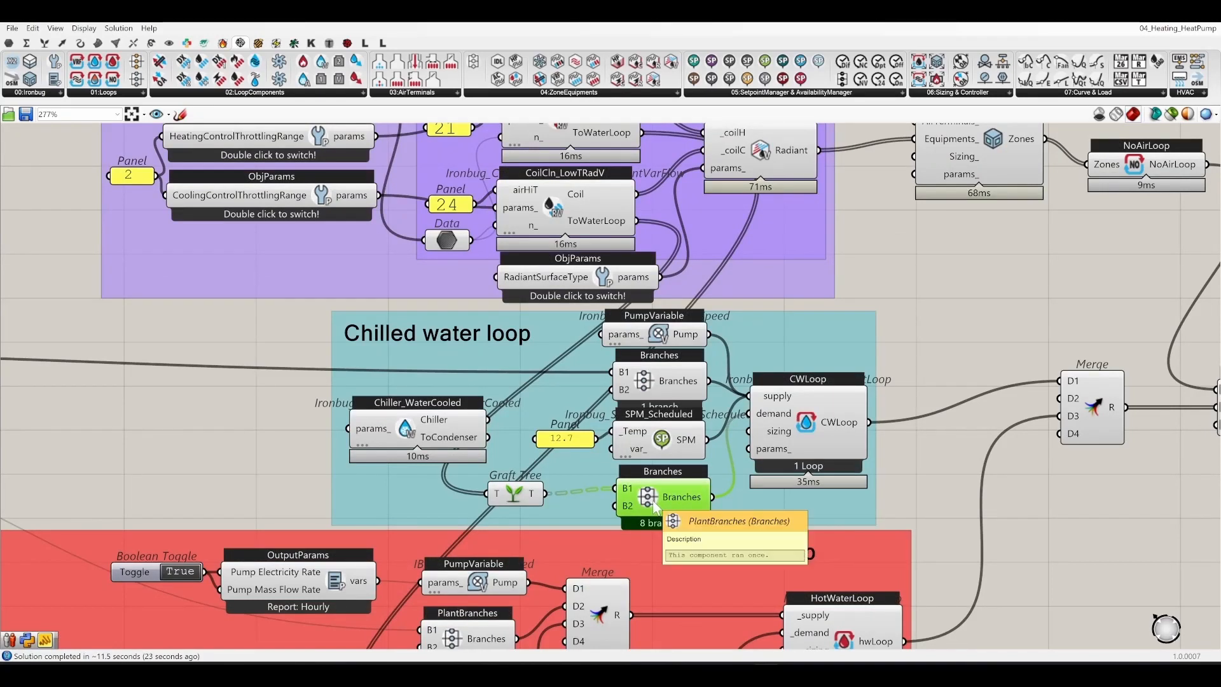
click(696, 387)
right_drag(701, 392, 889, 393)
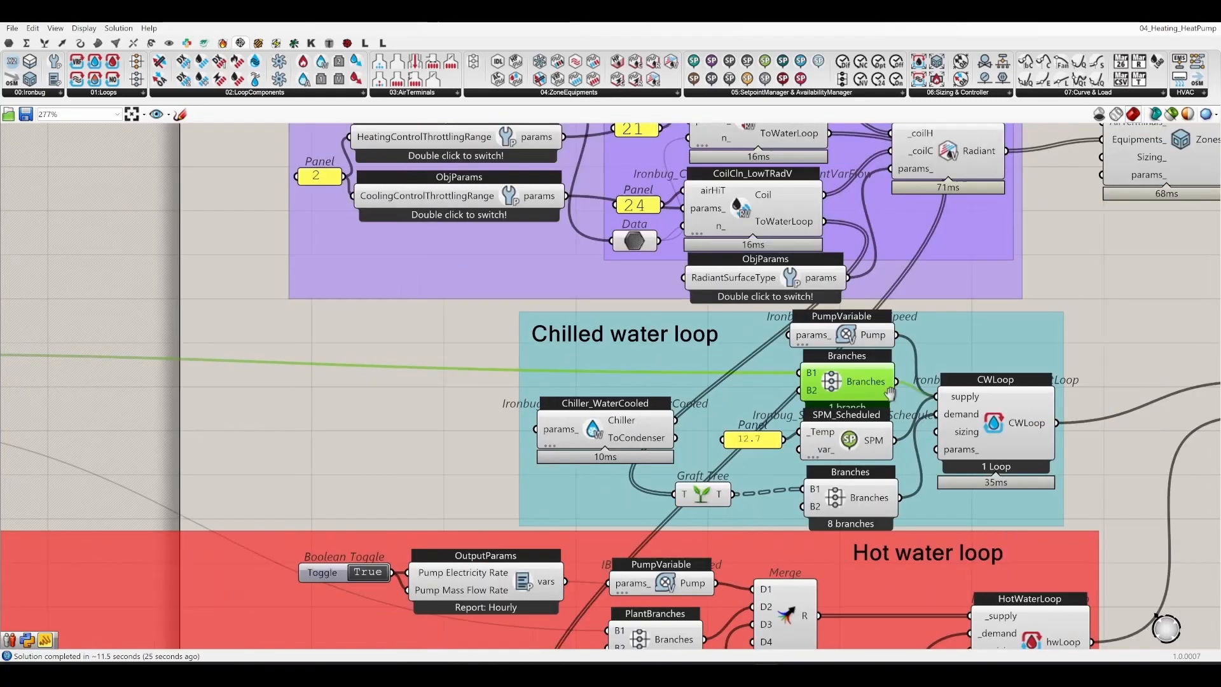
scroll(888, 393, down, 3)
scroll(288, 372, up, 4)
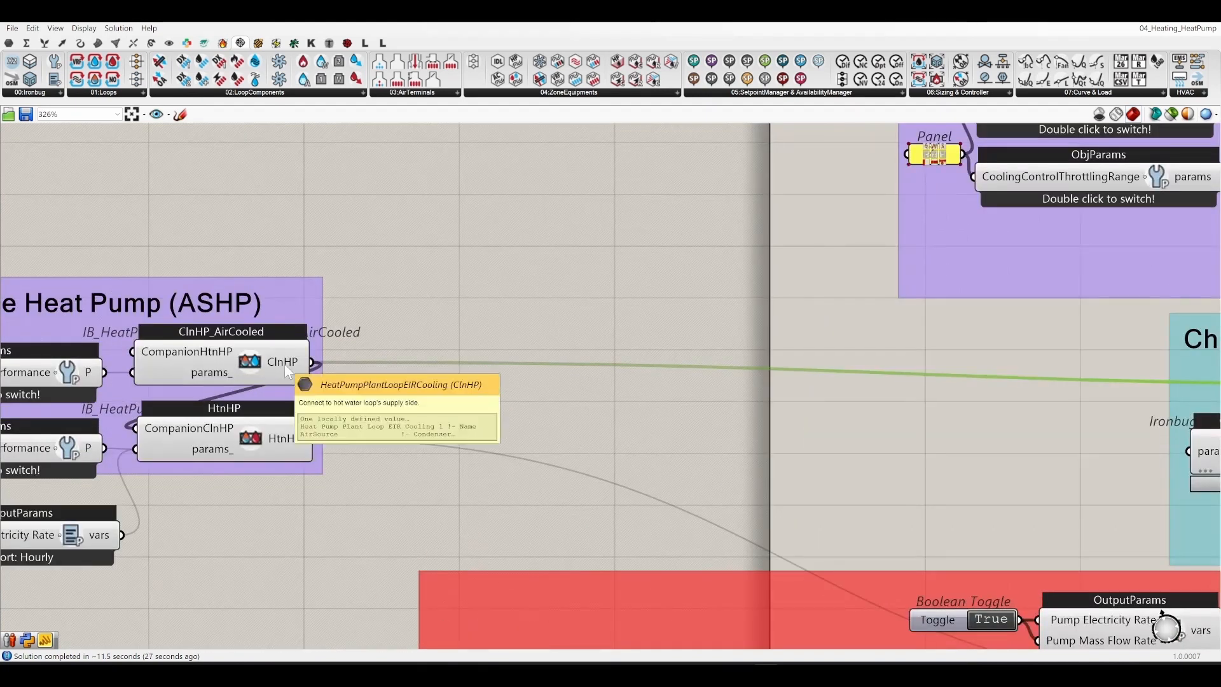
scroll(284, 365, down, 2)
right_drag(627, 389, 377, 347)
Step: Shift the unconnected Chiller_WaterCooled component slightly left and move the whole Hot water loop group down, away from the Chilled water loop
click(639, 374)
drag(641, 377, 615, 373)
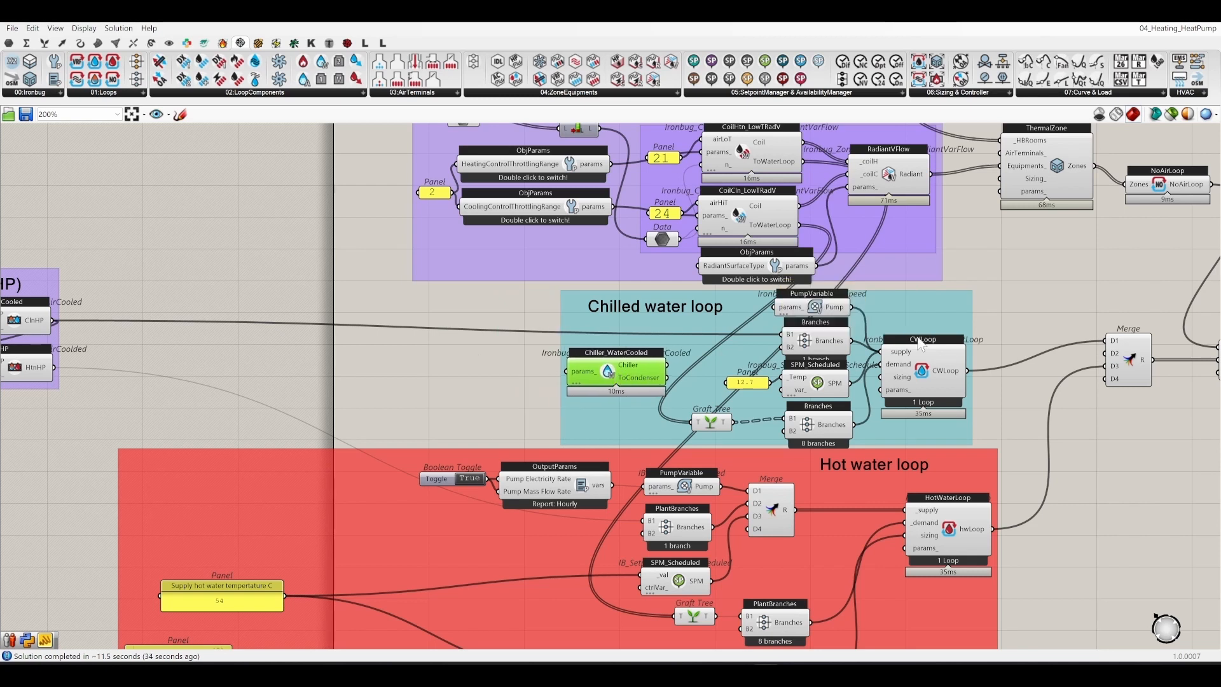
right_drag(932, 316, 835, 81)
scroll(888, 229, down, 1)
scroll(888, 228, down, 1)
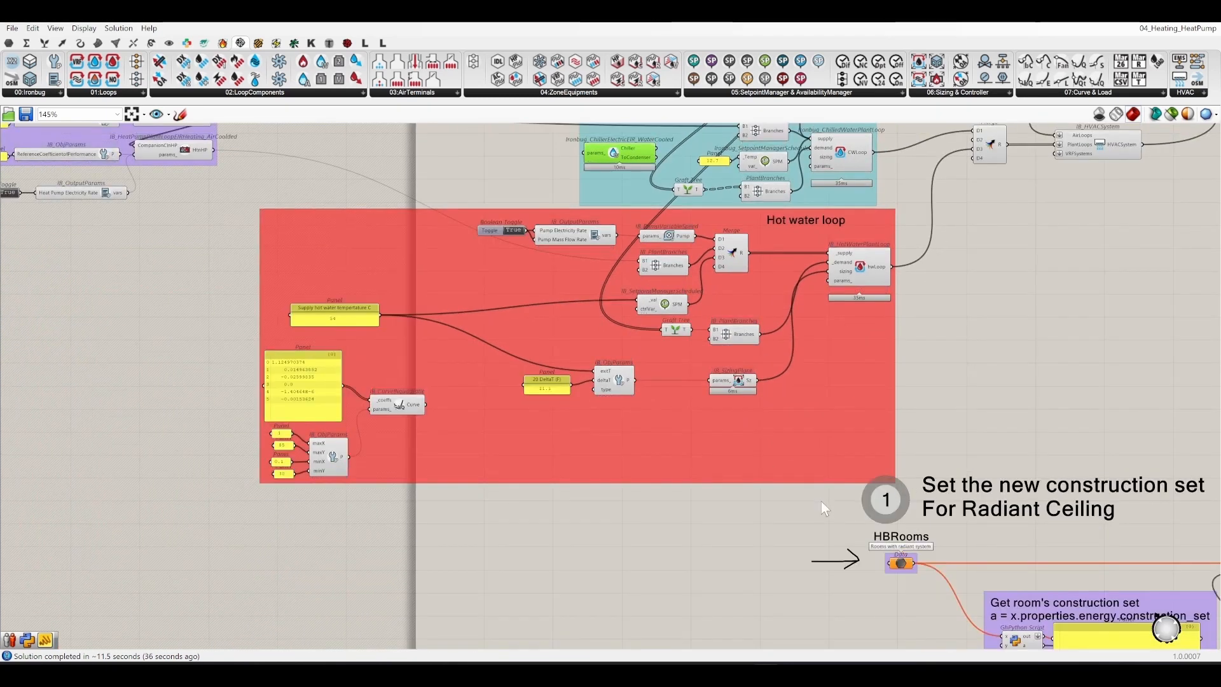
drag(825, 515, 182, 212)
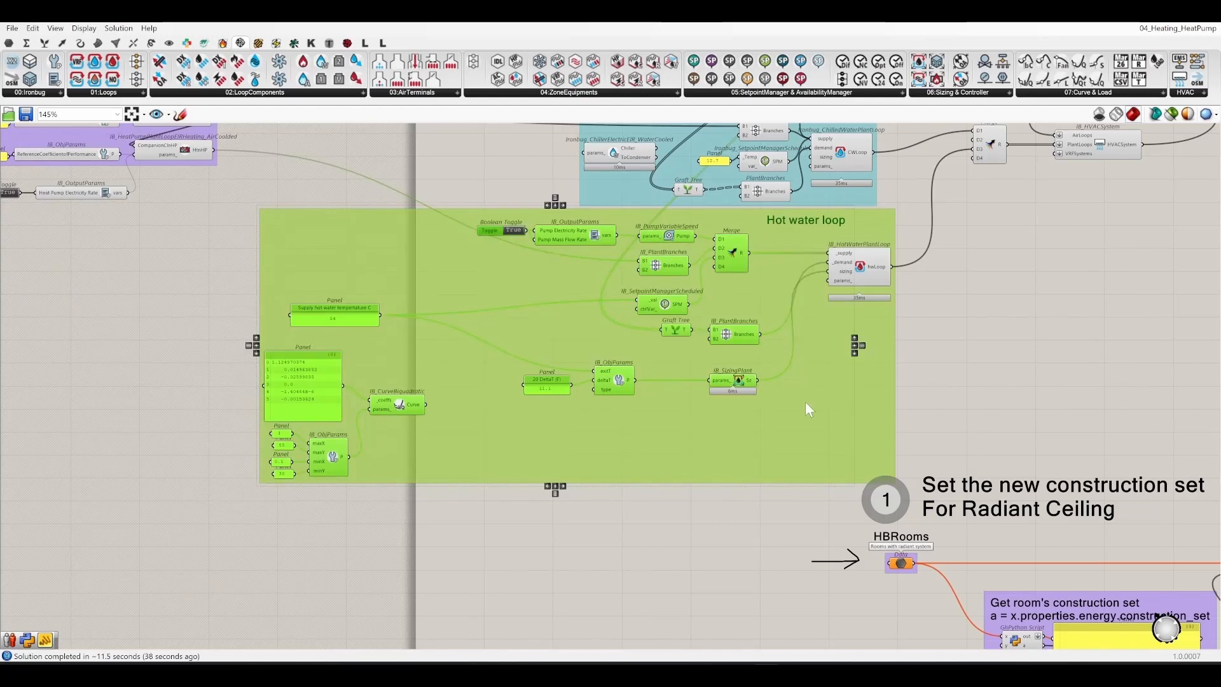
drag(801, 378, 811, 437)
click(1031, 201)
Step: Move the Chilled water loop group slightly down and realign its Graft Tree with the demand Branches
right_drag(1031, 201, 940, 356)
scroll(777, 239, up, 3)
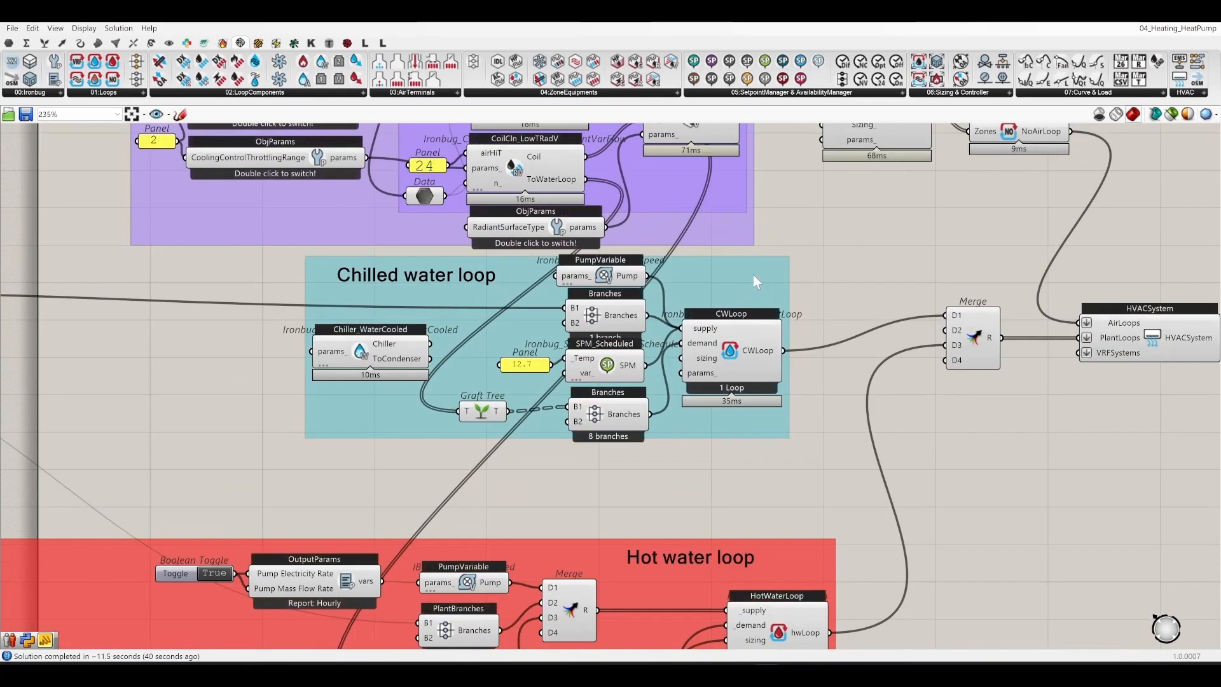
mouse_move(752, 273)
mouse_down()
mouse_move(738, 322)
mouse_move(757, 290)
mouse_up()
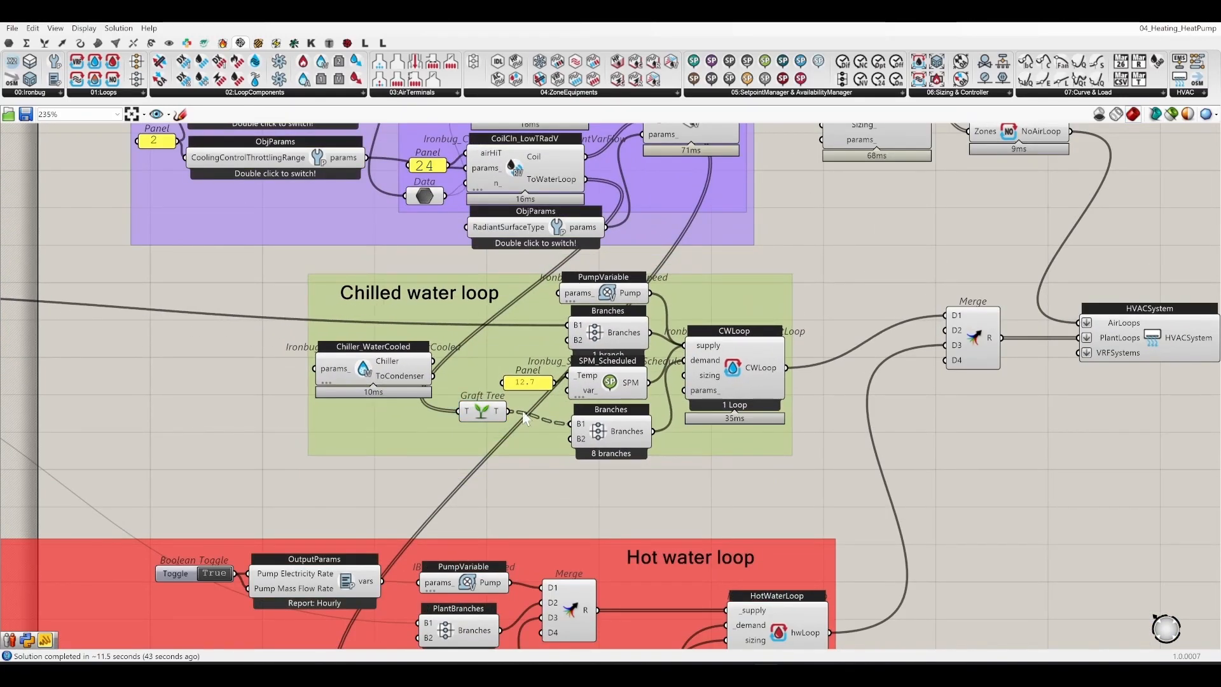
drag(492, 406, 506, 431)
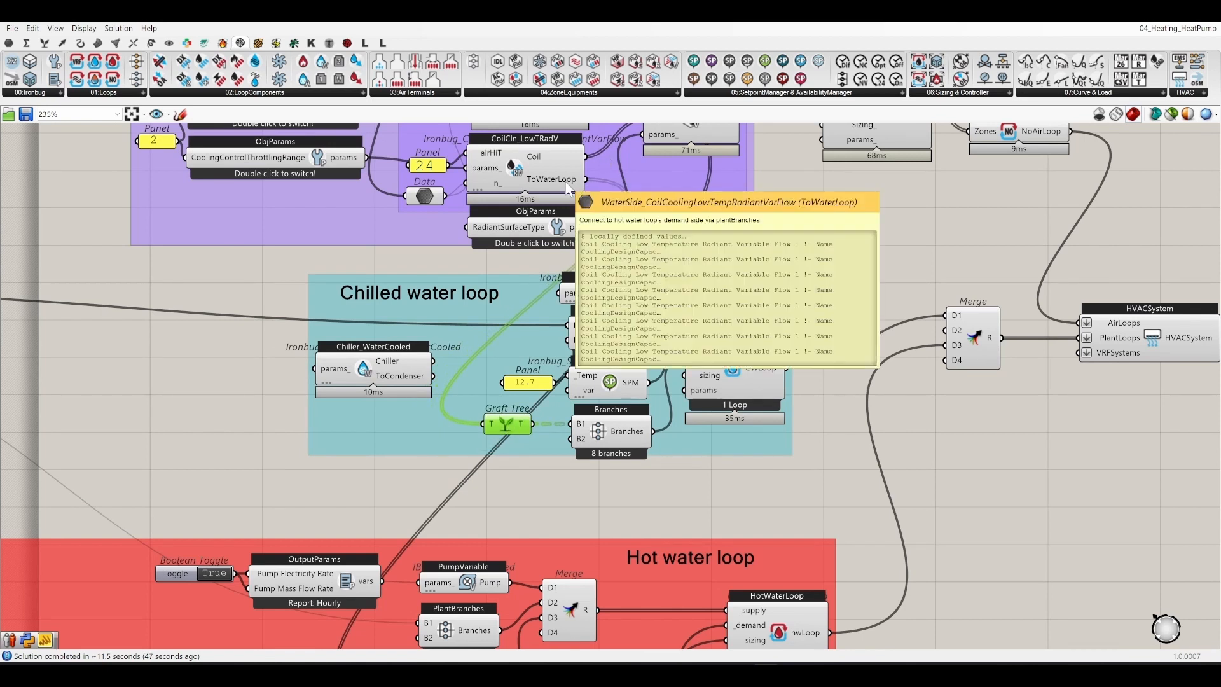
Step: Check the cooling coil and RadiantVFlow outputs, and move the CWLoop component down and right, away from its Branches
right_drag(547, 254, 508, 431)
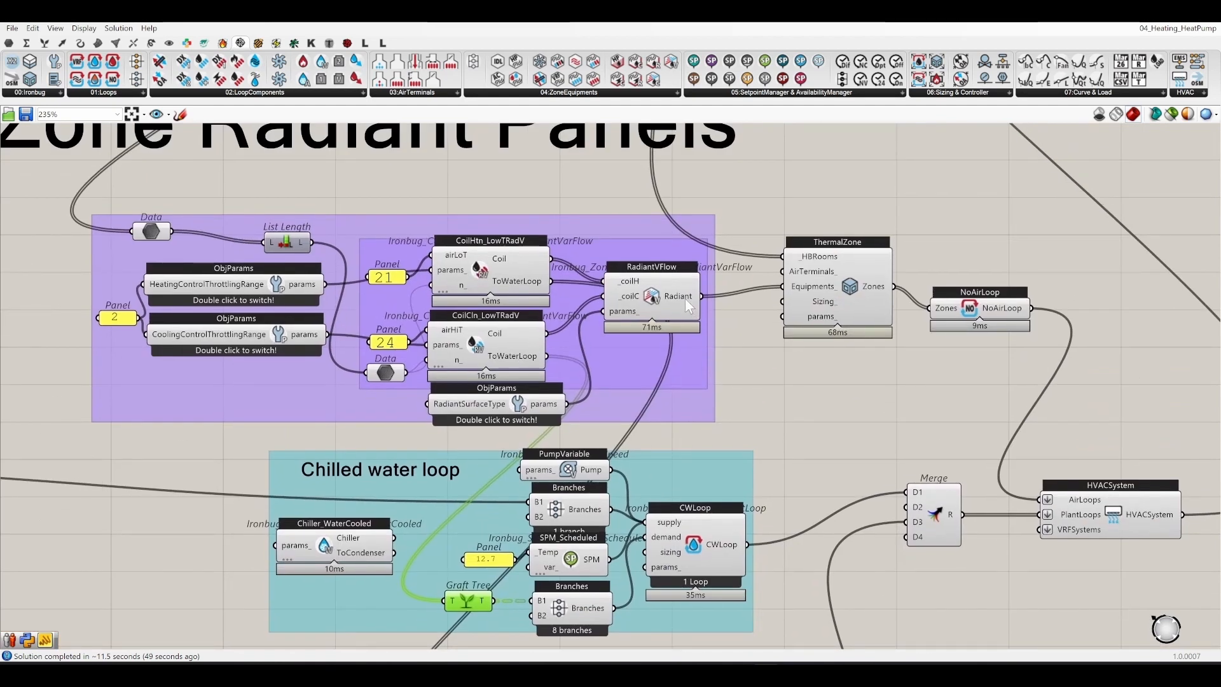
mouse_move(685, 300)
drag(692, 553, 724, 580)
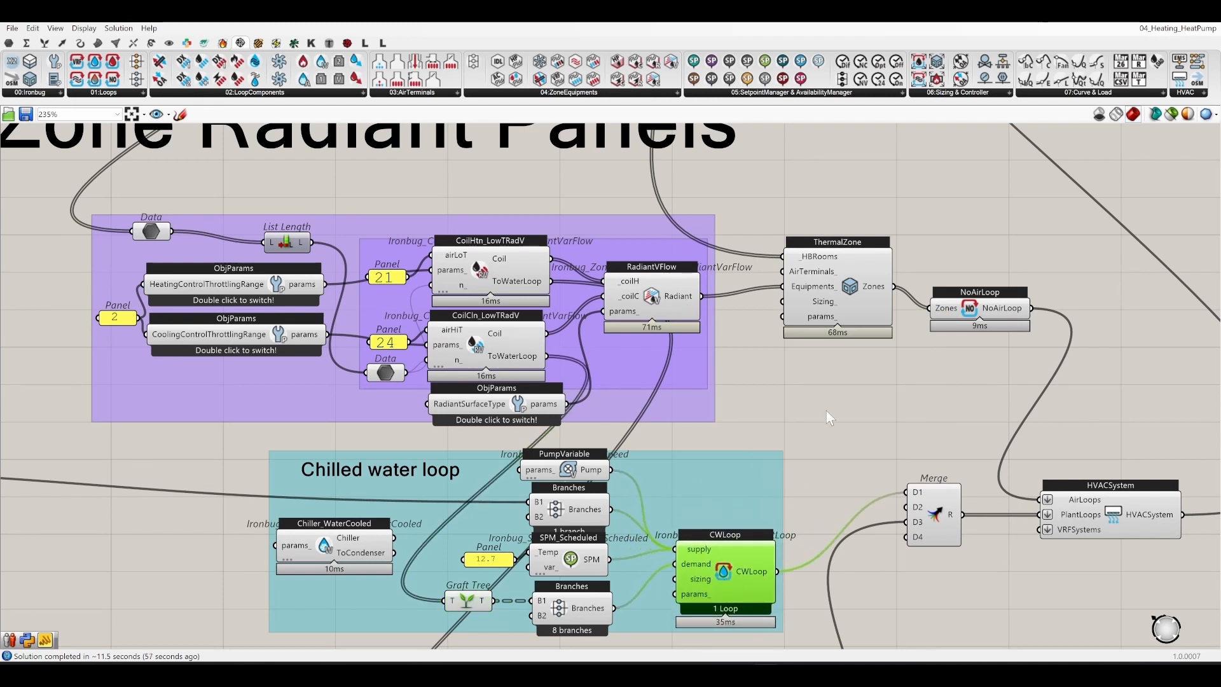
click(903, 393)
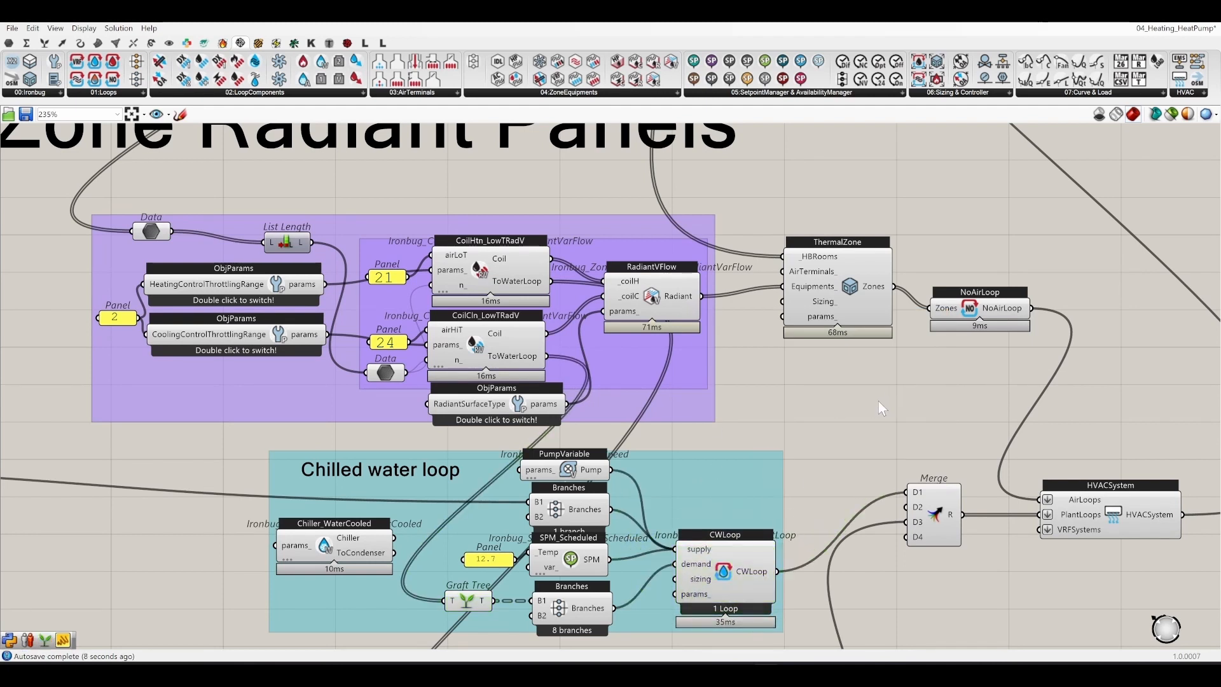
scroll(773, 445, down, 5)
scroll(696, 543, up, 6)
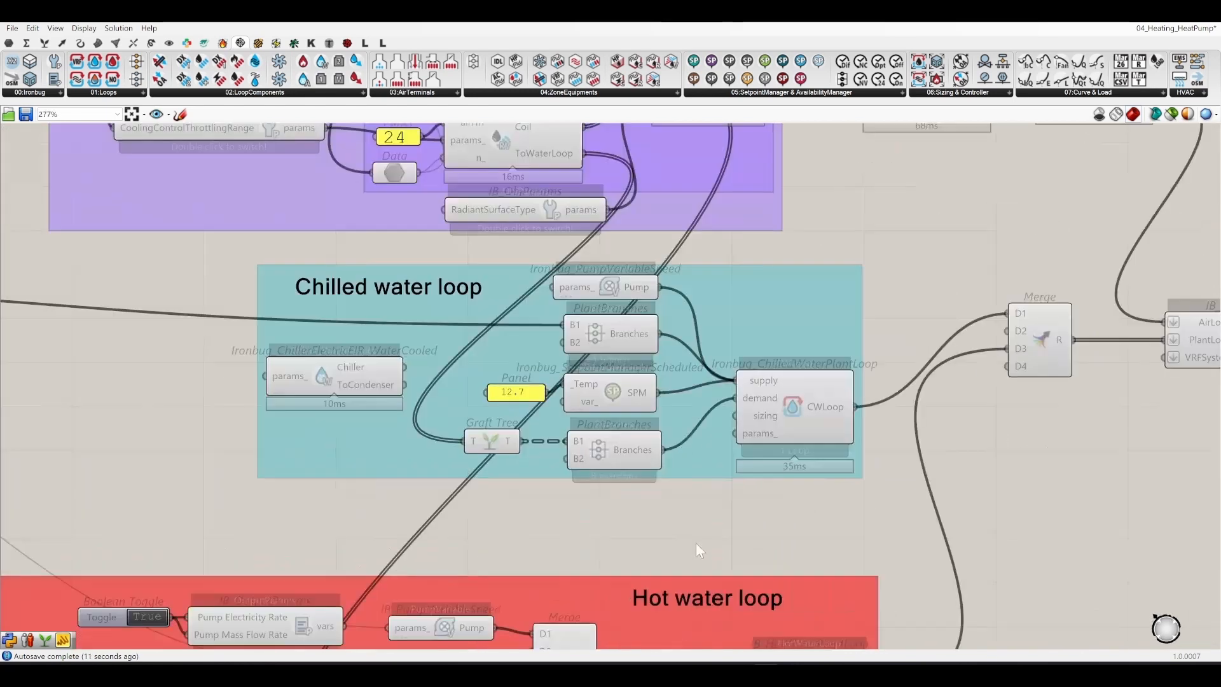
click(695, 470)
scroll(692, 508, down, 5)
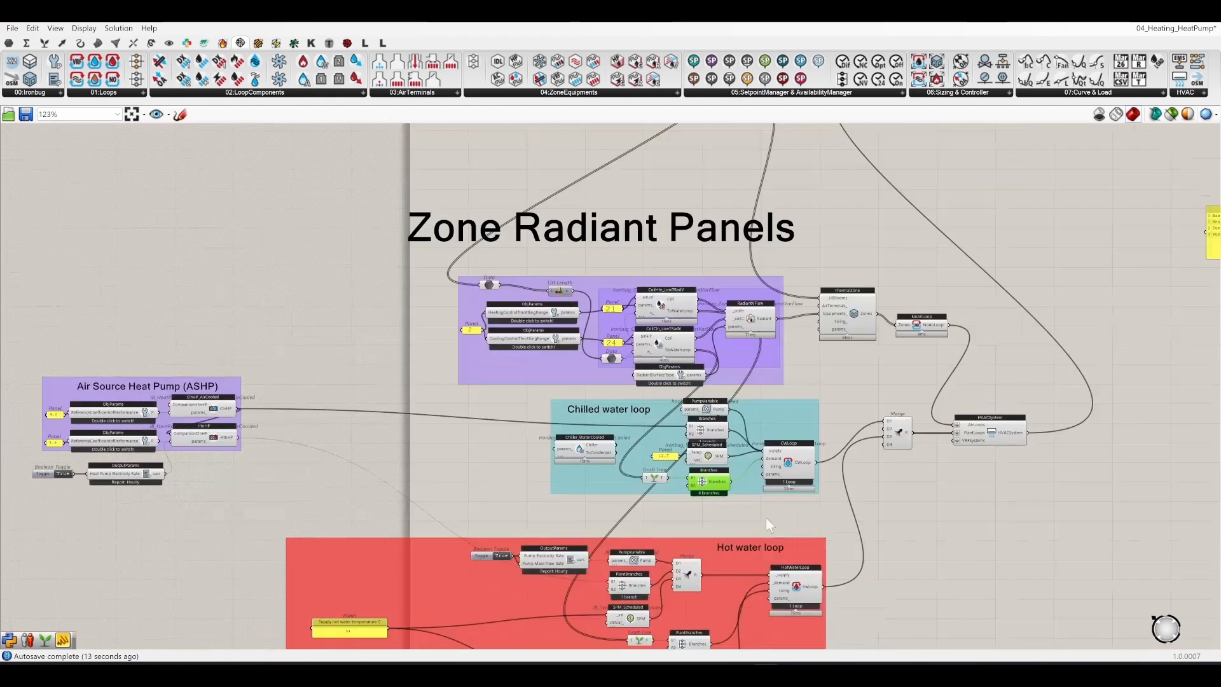
Step: Move the radiant ceiling construction set groups of sections 1 and 2 down and left, away from the section 3 cluster
scroll(765, 517, up, 6)
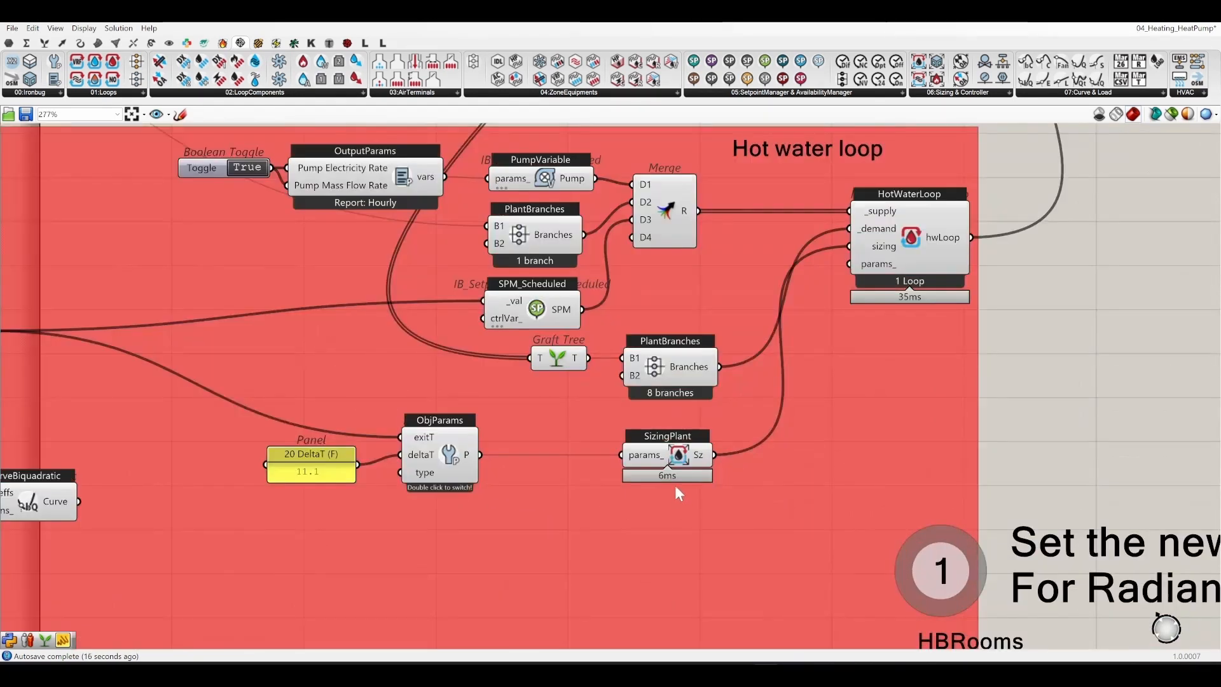
scroll(664, 566, down, 5)
scroll(710, 545, down, 3)
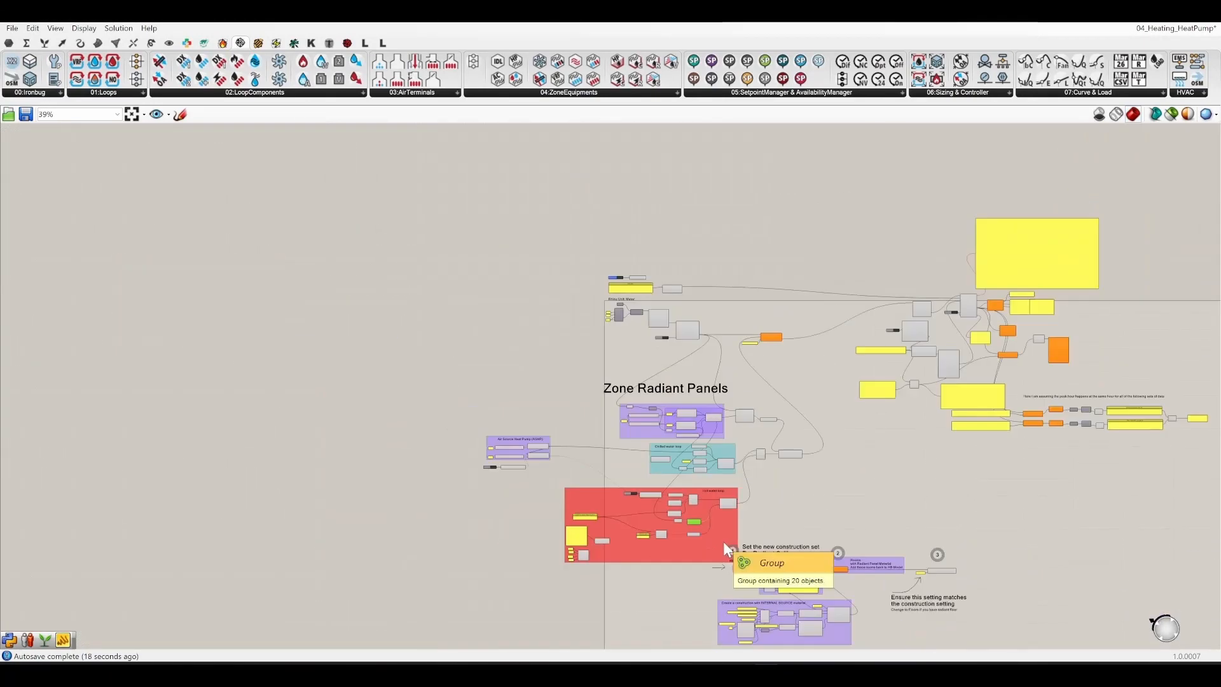
right_drag(809, 523, 804, 384)
scroll(877, 471, up, 4)
scroll(877, 454, up, 2)
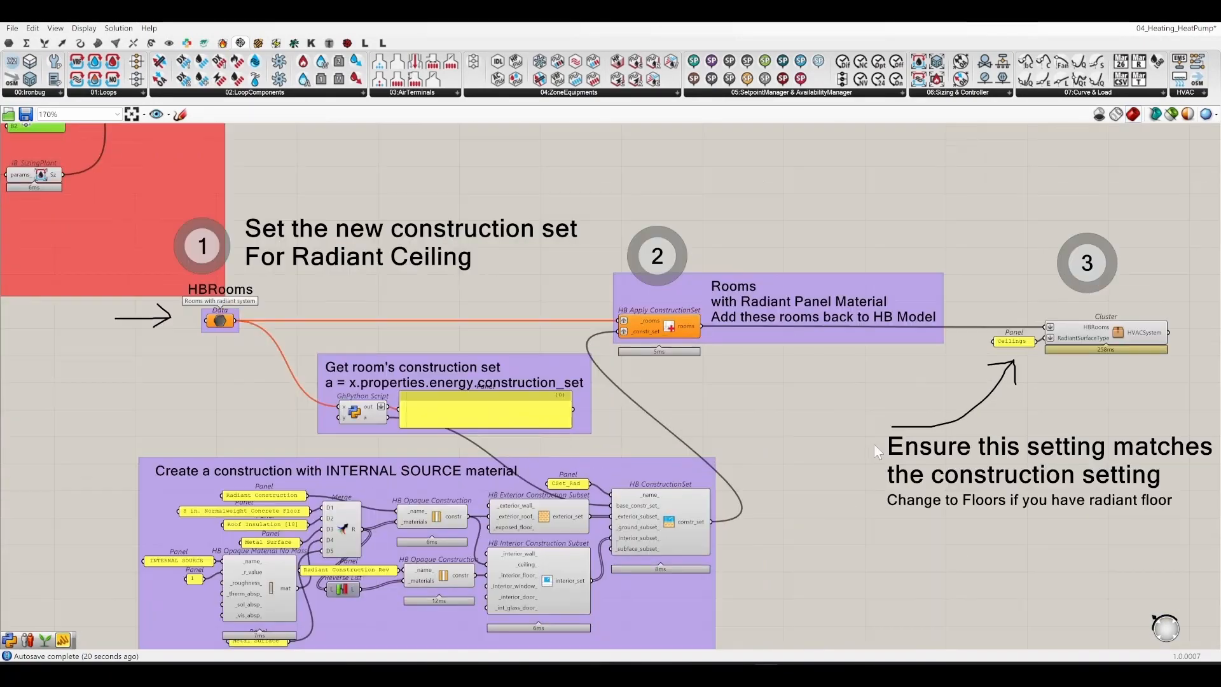
right_drag(779, 478, 864, 402)
scroll(864, 403, down, 3)
drag(879, 579, 481, 308)
drag(322, 576, 1026, 219)
scroll(860, 437, down, 2)
drag(890, 340, 739, 423)
click(848, 447)
Step: Disconnect the HB Apply ConstructionSet rooms output from the section 3 cluster's HBRooms input
scroll(730, 440, up, 6)
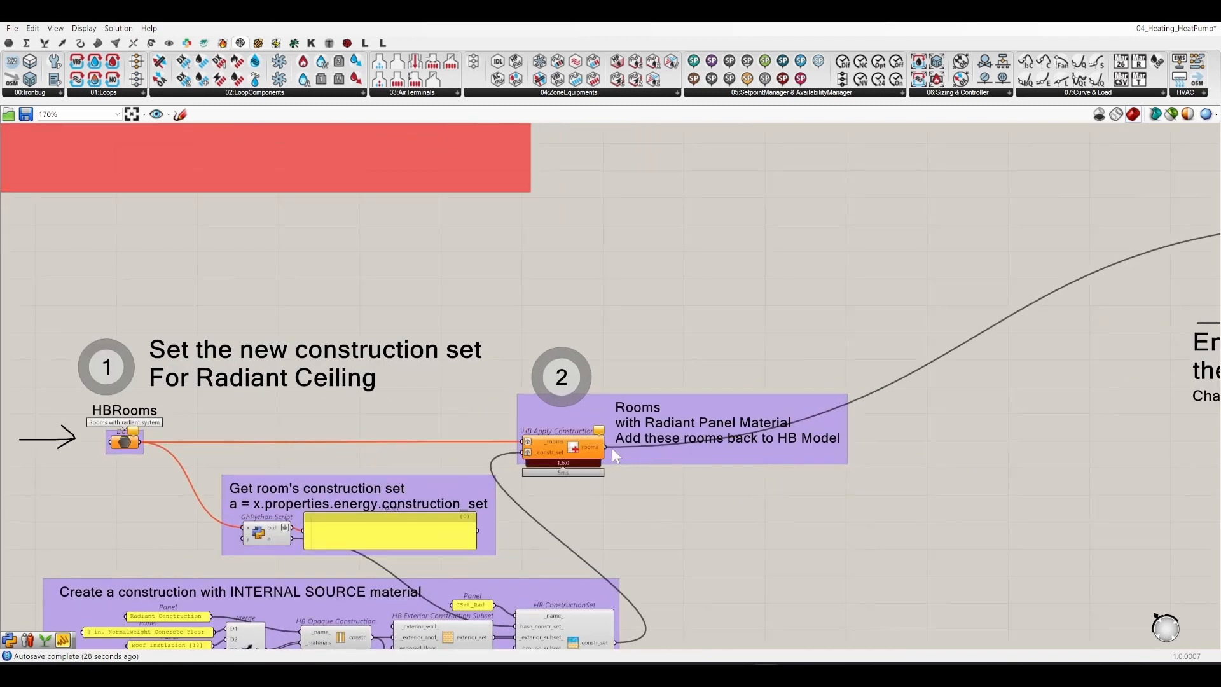
drag(608, 447, 856, 366)
scroll(609, 397, down, 3)
ctrl+drag(1042, 290, 1066, 292)
Step: Move the section 1 and 2 construction set groups onto the empty canvas above the Air Source Heat Pump group
scroll(902, 252, down, 3)
right_drag(766, 444, 803, 464)
drag(887, 529, 507, 309)
drag(701, 486, 685, 199)
scroll(655, 559, down, 3)
scroll(712, 241, up, 4)
scroll(754, 245, down, 2)
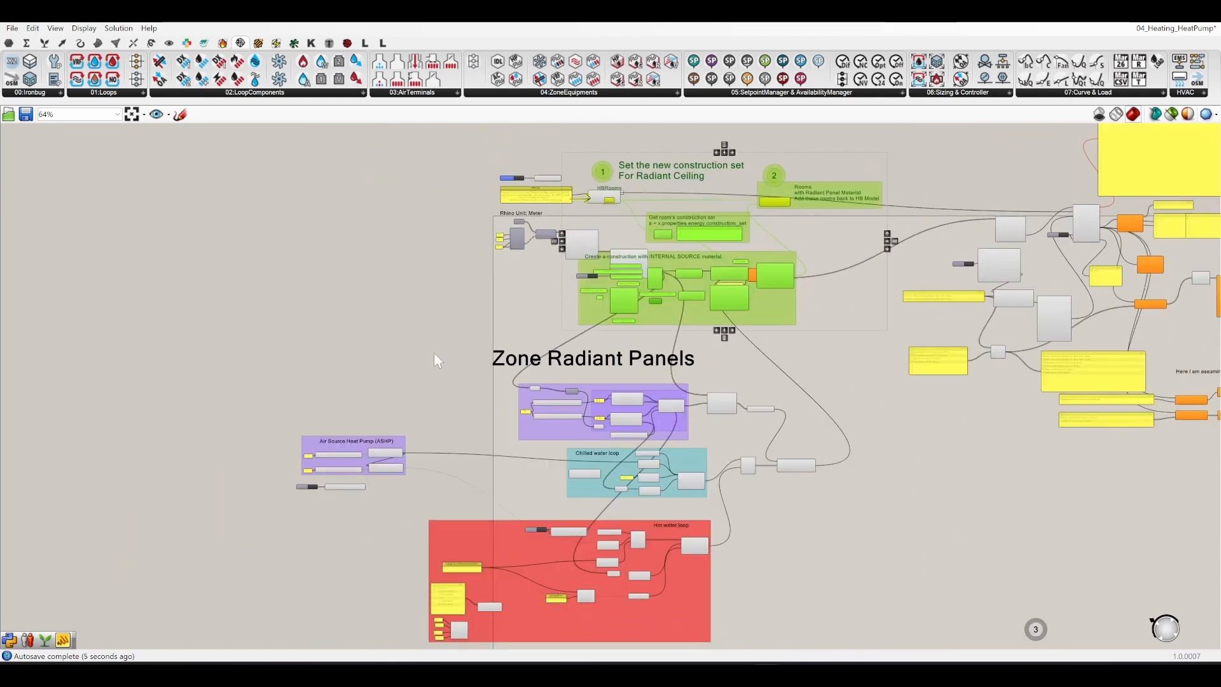
drag(766, 299, 305, 372)
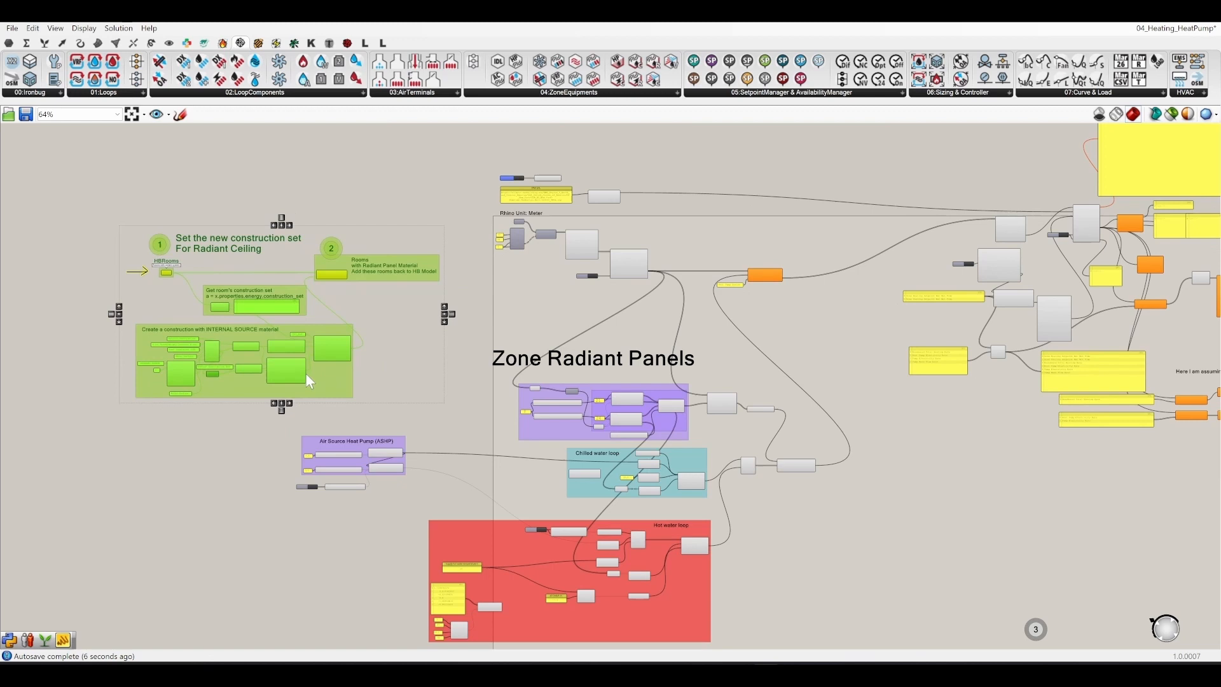
click(460, 375)
Step: Move the whole block of simulation and results components further right, away from the Zone Radiant Panels section
scroll(461, 367, down, 2)
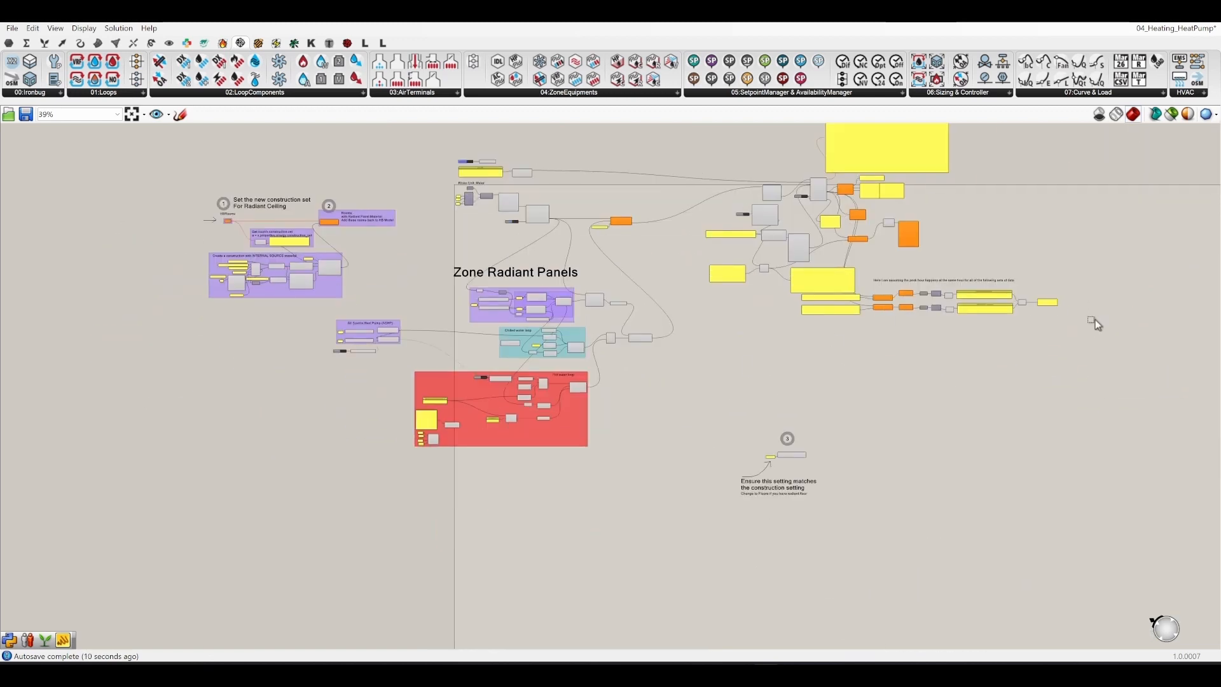
drag(1119, 330, 699, 124)
drag(856, 162, 1044, 166)
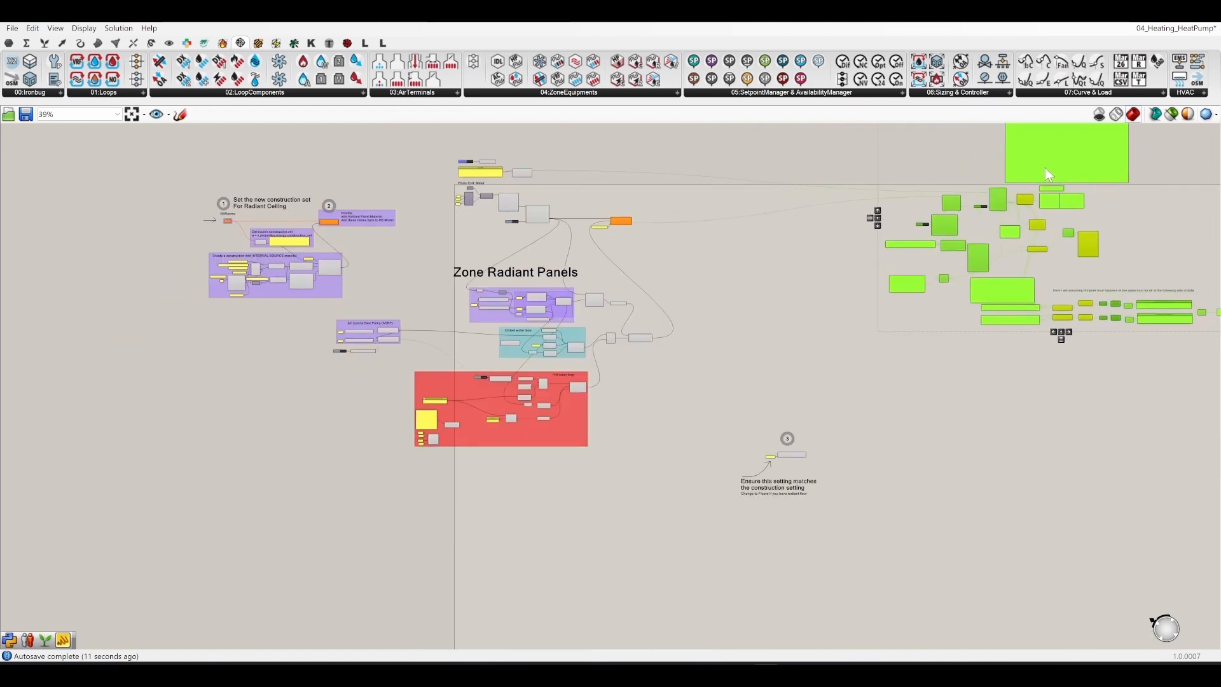
click(686, 246)
Step: Move the orange component and its Heat Pump System panel right, close to the simulation components
scroll(649, 235, up, 3)
drag(667, 267, 539, 197)
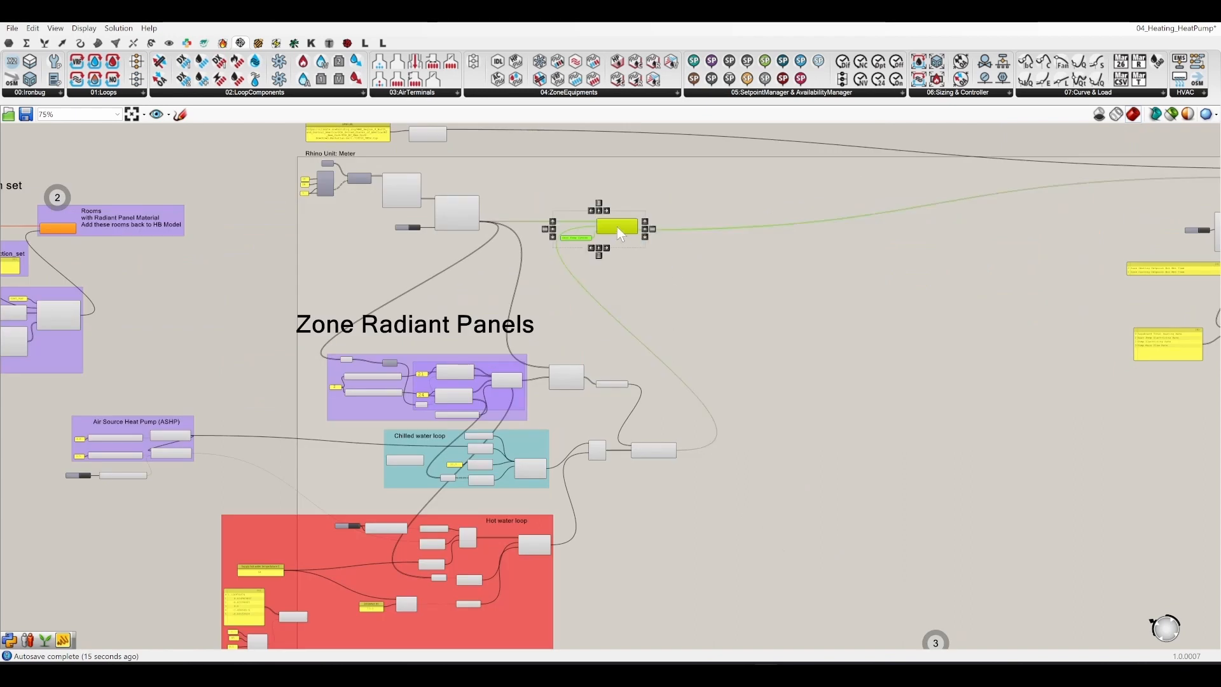
drag(616, 226, 930, 219)
click(753, 297)
right_drag(681, 308, 699, 267)
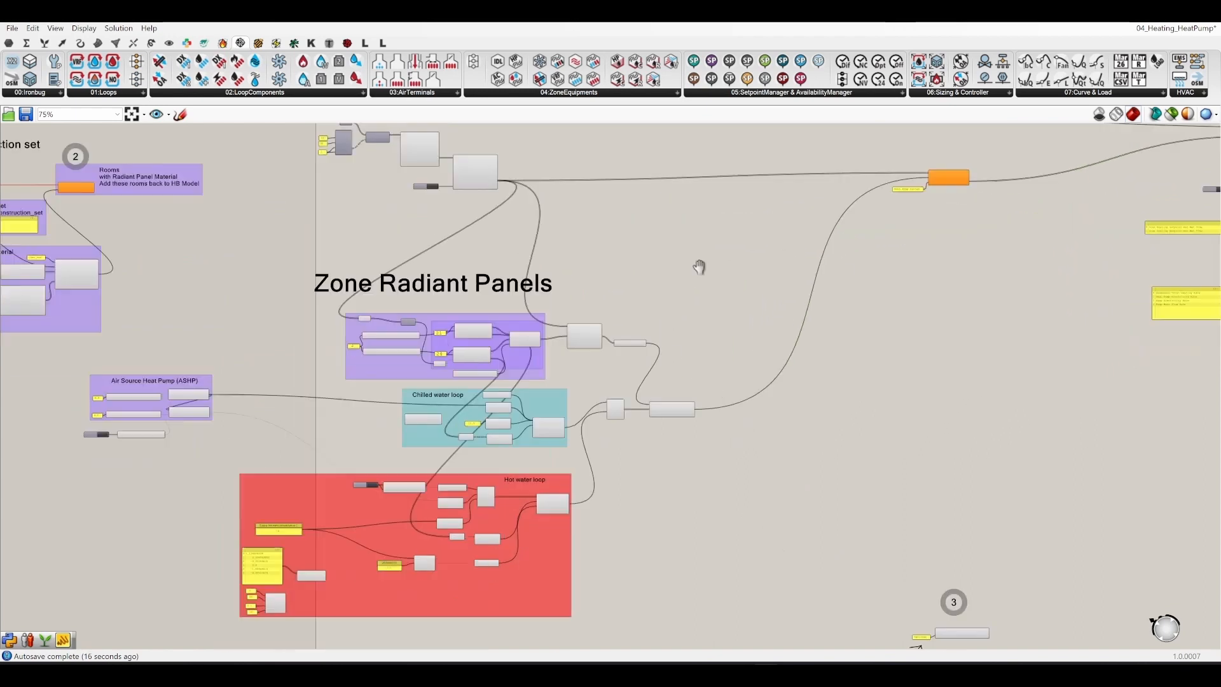
Step: Shift the Zone Radiant Panels, water loops and heat pump groups down and right, bringing the leftover Boolean Toggle back beside its OutputParams
scroll(699, 266, down, 2)
drag(776, 467, 398, 144)
drag(582, 213, 681, 278)
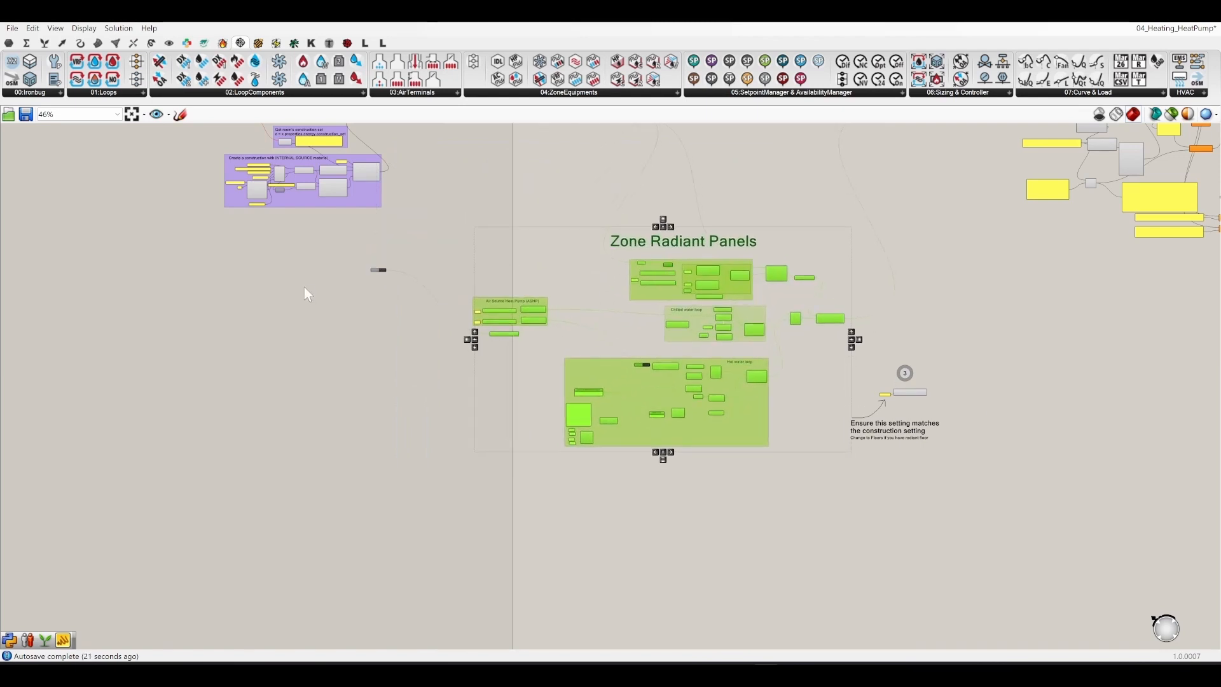
drag(375, 271, 403, 299)
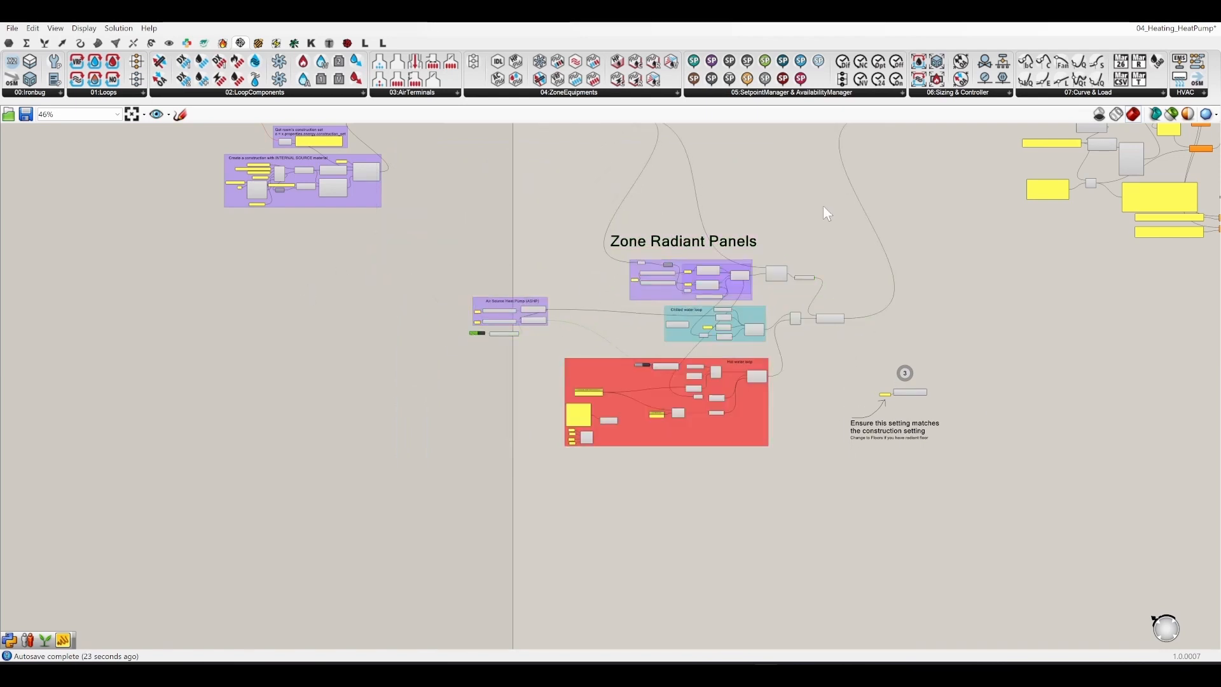
Step: Move the radiant ceiling construction set groups between the room geometry components and the Zone Radiant Panels section
right_drag(823, 207, 733, 336)
scroll(315, 255, up, 4)
right_drag(422, 320, 593, 350)
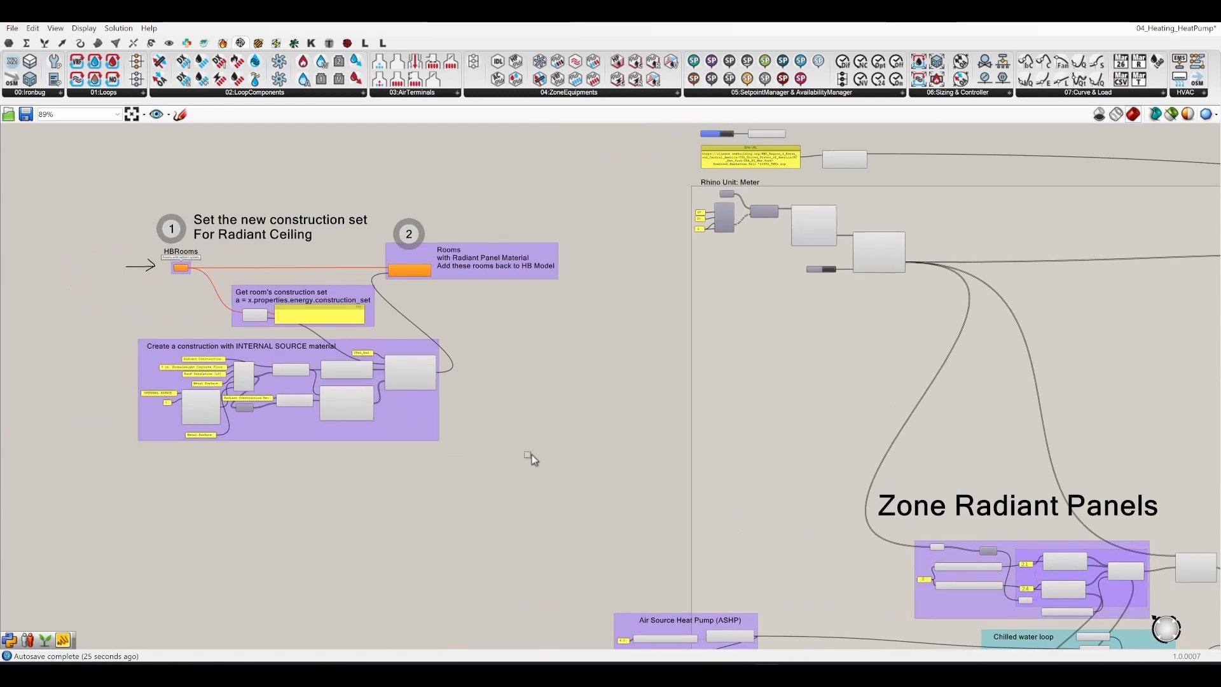
drag(618, 502, 98, 126)
drag(440, 391, 1127, 456)
right_drag(1069, 444, 685, 448)
click(932, 436)
Step: Connect the HB Solve Adjacency adj_rooms output to the HBRooms Data parameter of section 1
scroll(594, 297, up, 4)
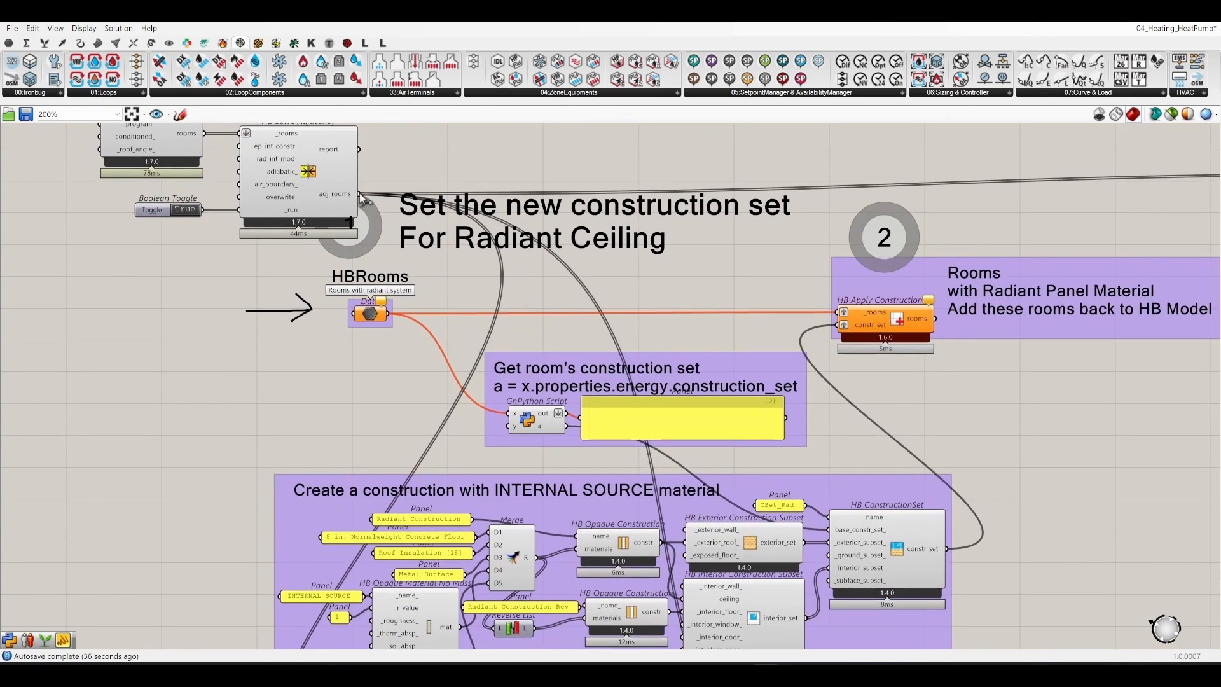
drag(344, 265, 360, 314)
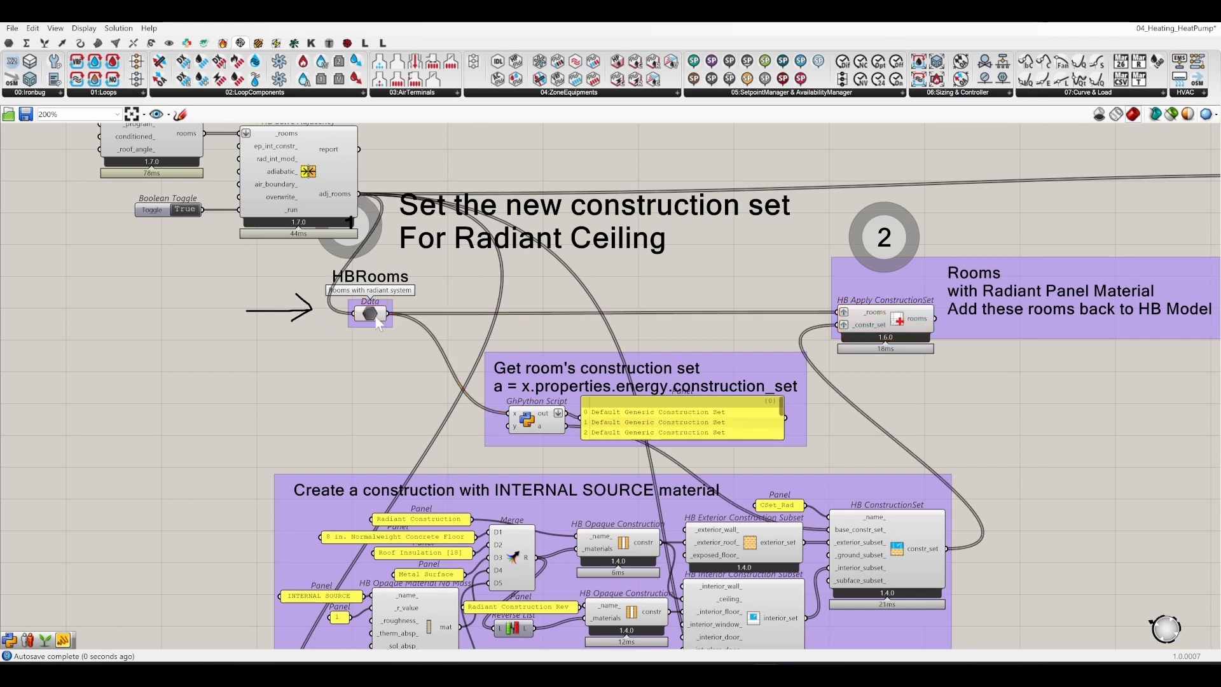
scroll(356, 301, down, 3)
right_drag(1101, 317, 597, 400)
right_drag(917, 369, 1012, 330)
right_drag(414, 414, 988, 255)
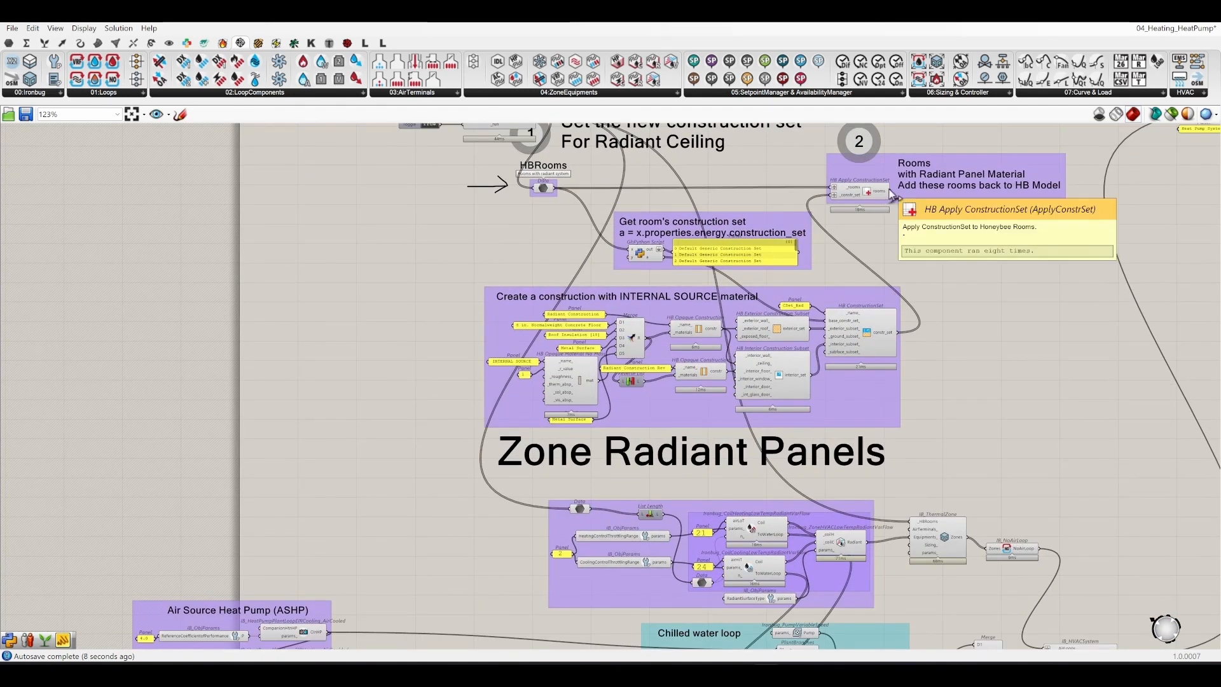
right_drag(909, 205, 788, 302)
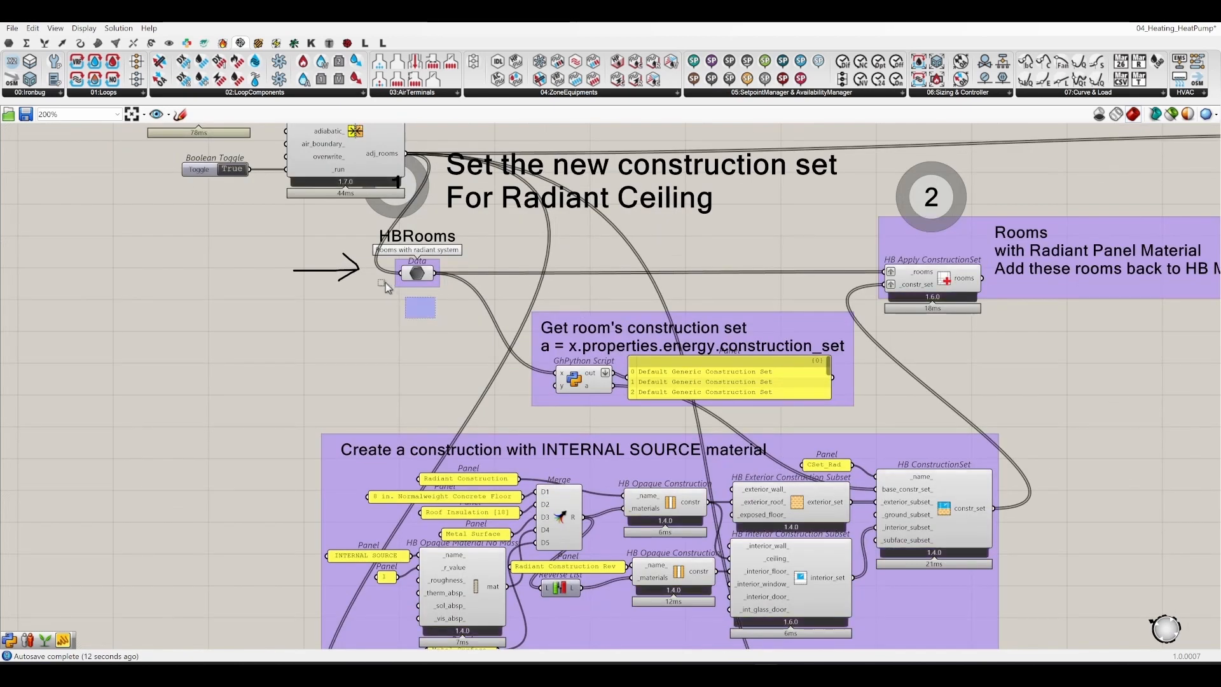
Step: Copy the HBRooms Data parameter below HB Apply ConstructionSet and feed the copy from that component's rooms output
click(419, 285)
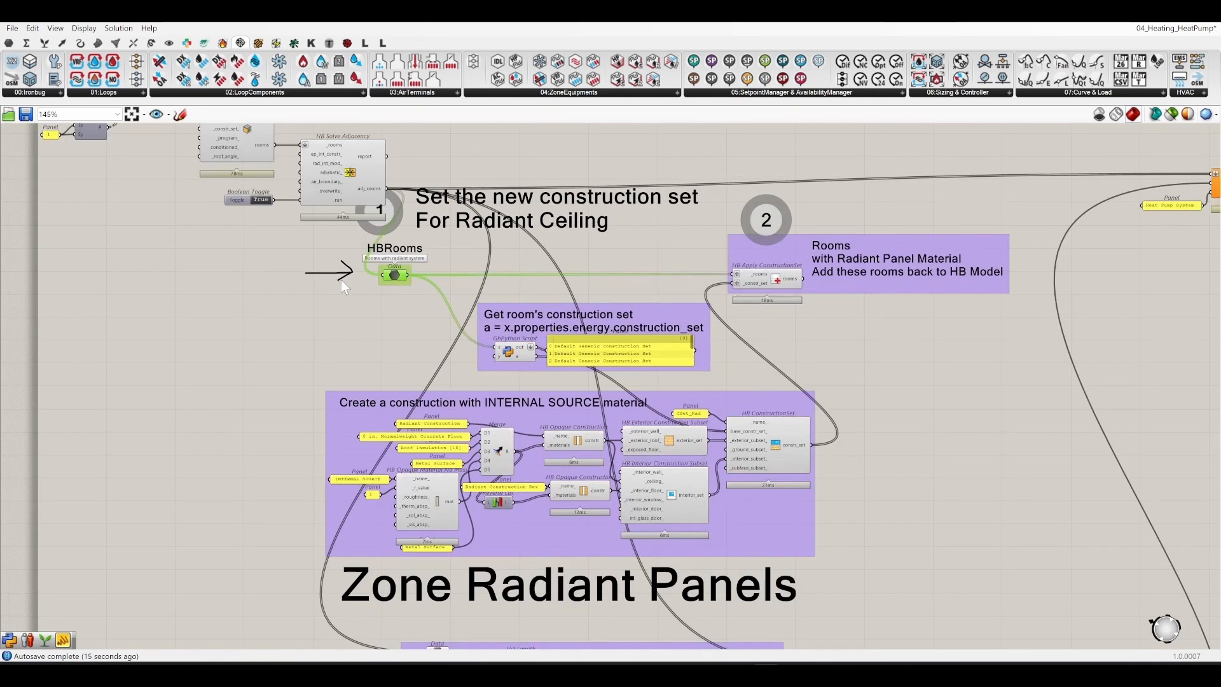
drag(410, 315, 1020, 355)
key(ctrl+c)
key(ctrl+v)
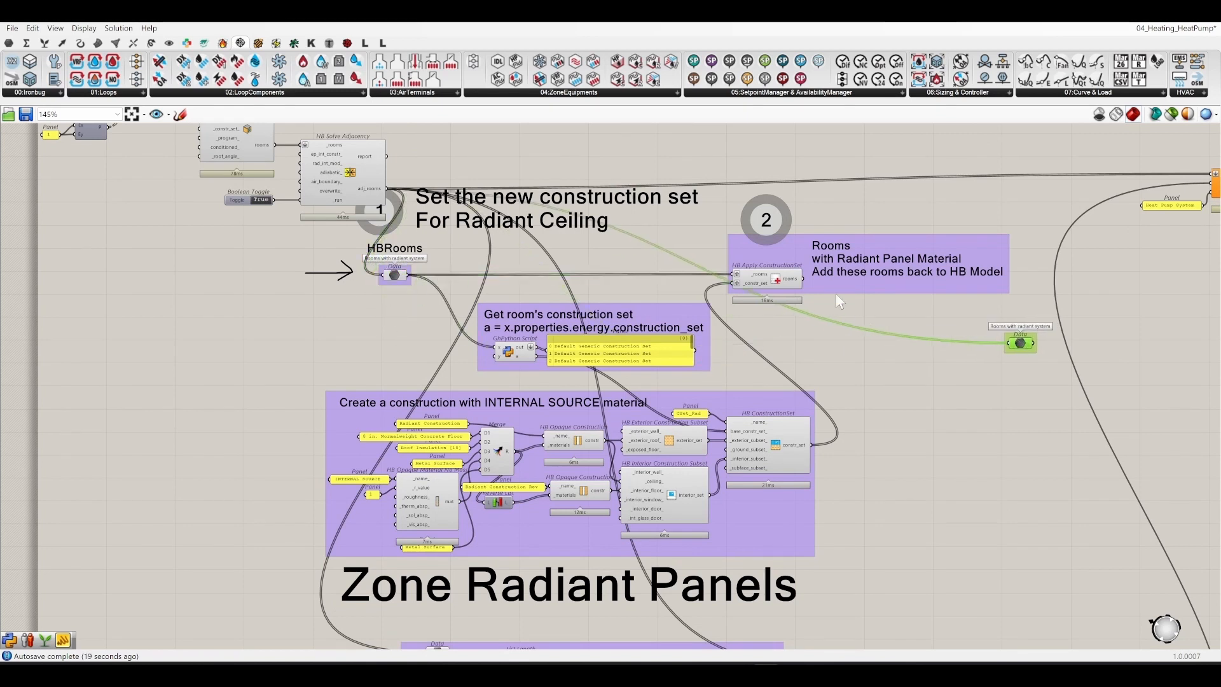
scroll(796, 277, up, 2)
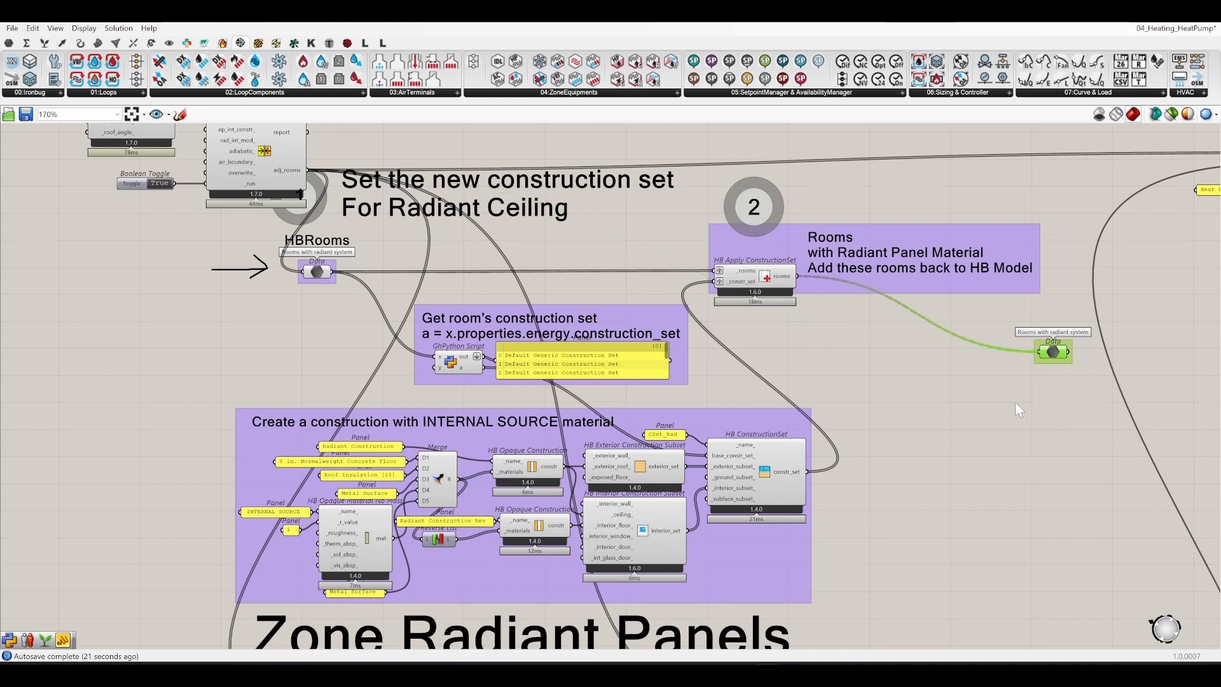
right_drag(1014, 401, 947, 265)
drag(971, 237, 952, 267)
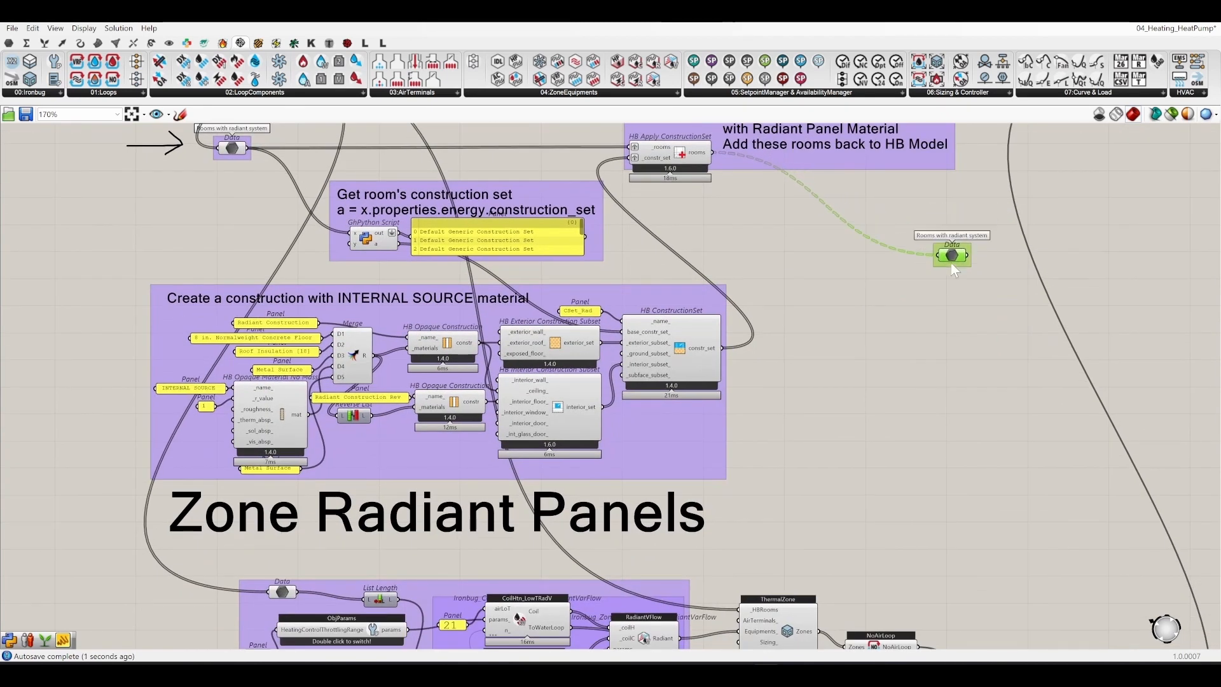
Step: Flatten the copied Data parameter and wire it to the Zone Radiant Panels Data input and the ThermalZone _HBRooms input
right_click(952, 263)
click(979, 358)
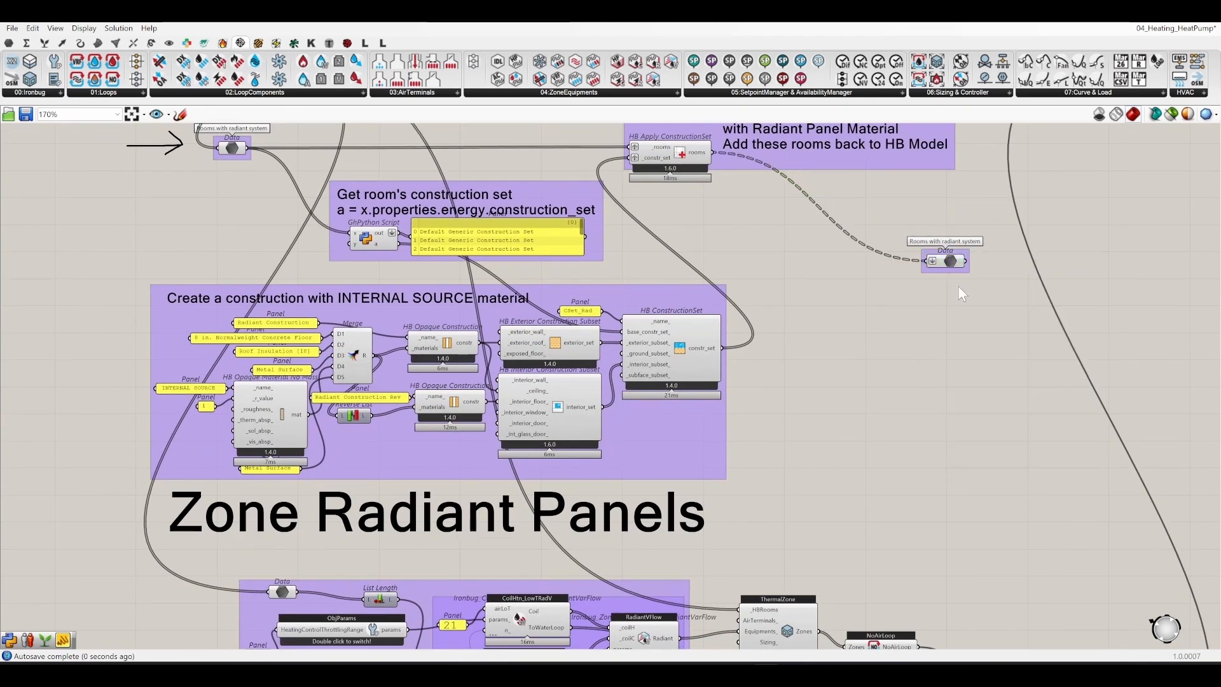
drag(966, 261, 270, 592)
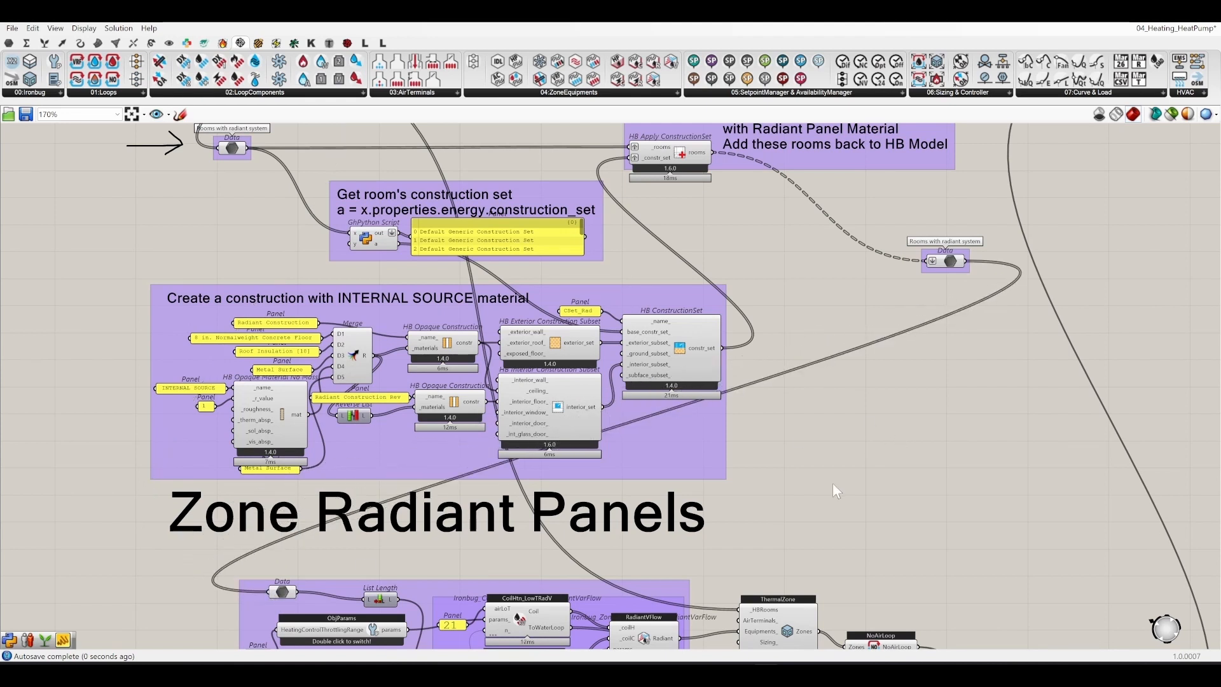
right_drag(832, 482, 820, 407)
drag(956, 189, 726, 533)
Step: Move the flattened rooms Data parameter to just left of the Zone Radiant Panels group
scroll(955, 280, down, 3)
scroll(955, 281, down, 3)
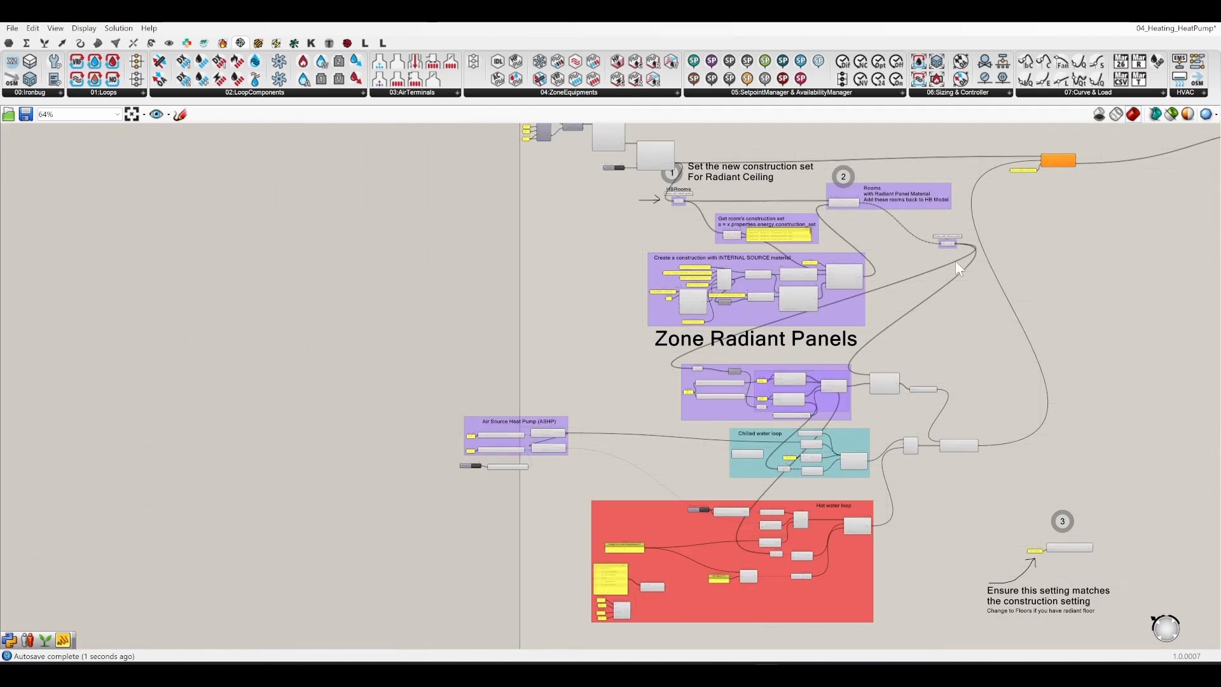
drag(951, 244, 637, 362)
click(645, 397)
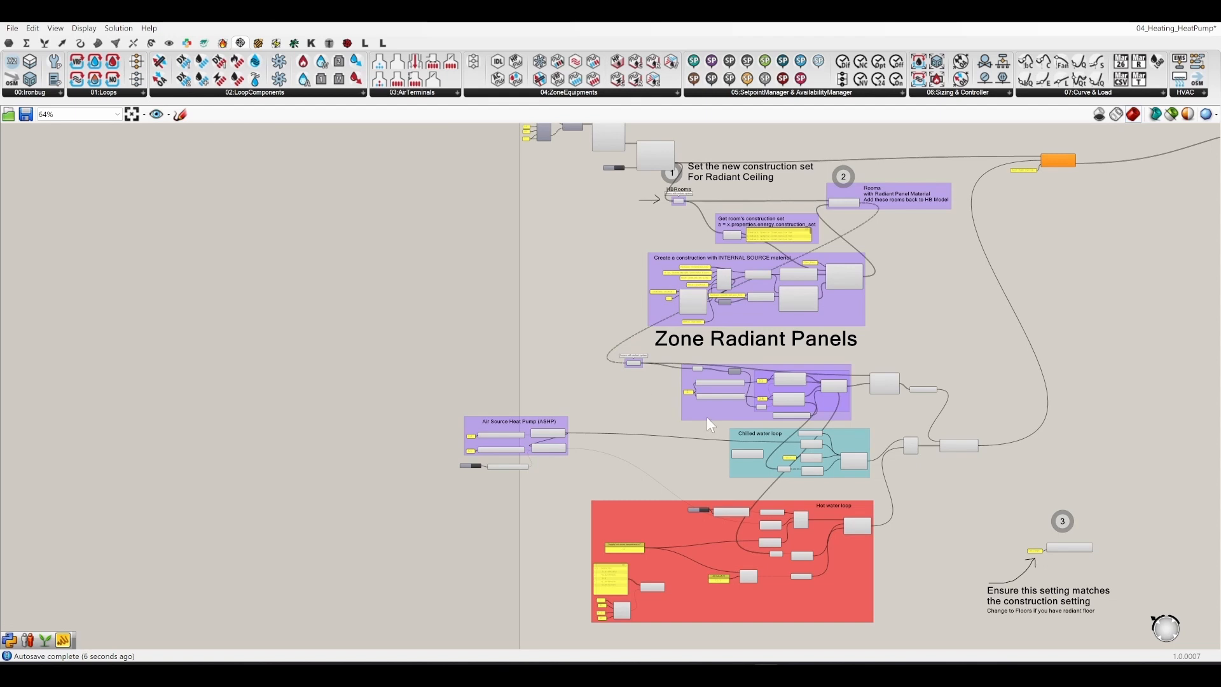
Step: Move the section 3 cluster with its Ceilings panel and note down and right, clear of the loops
right_drag(942, 354, 806, 286)
scroll(817, 372, down, 2)
drag(936, 523, 790, 393)
drag(862, 434, 1006, 586)
click(897, 489)
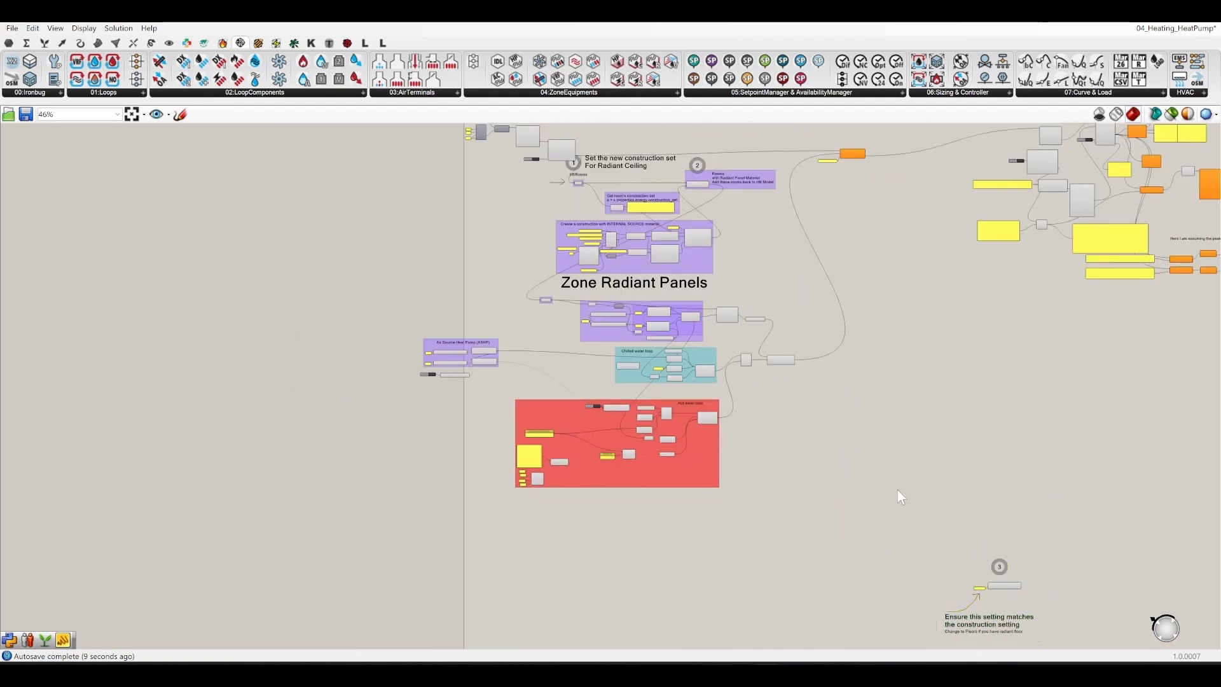
Step: Move the Zone Radiant Panels, heat pump and water loop groups right, out from under the construction set groups
drag(889, 544, 397, 294)
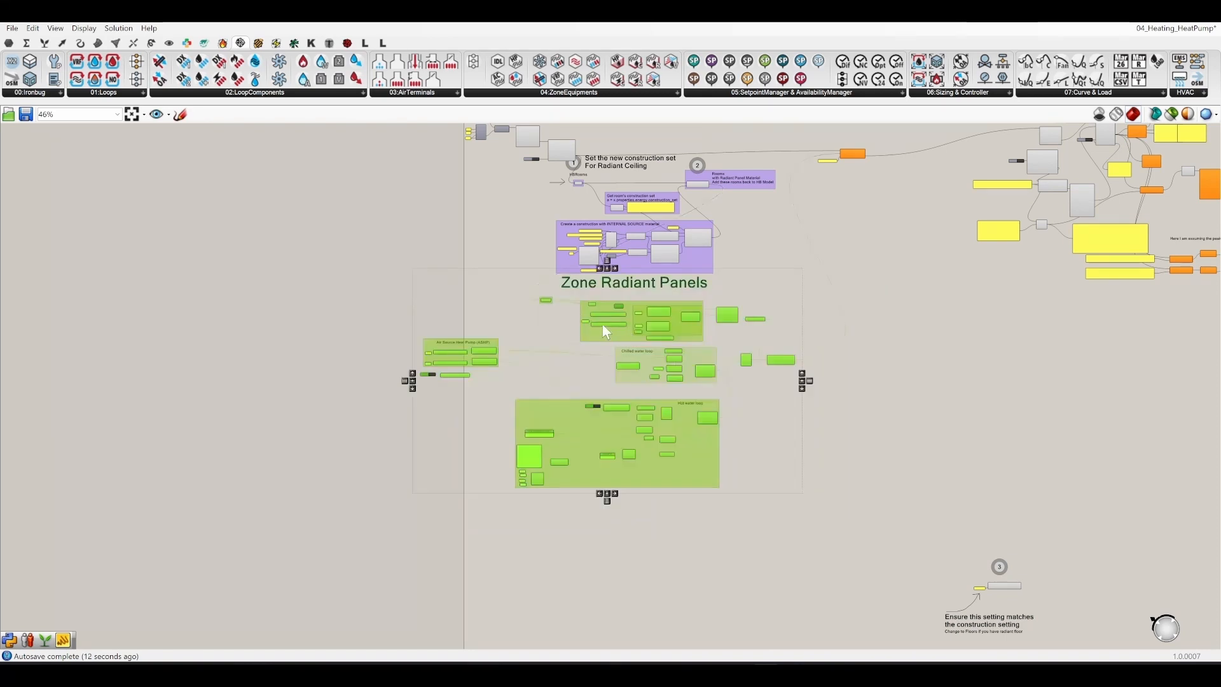
drag(601, 323, 819, 298)
right_drag(805, 198, 782, 270)
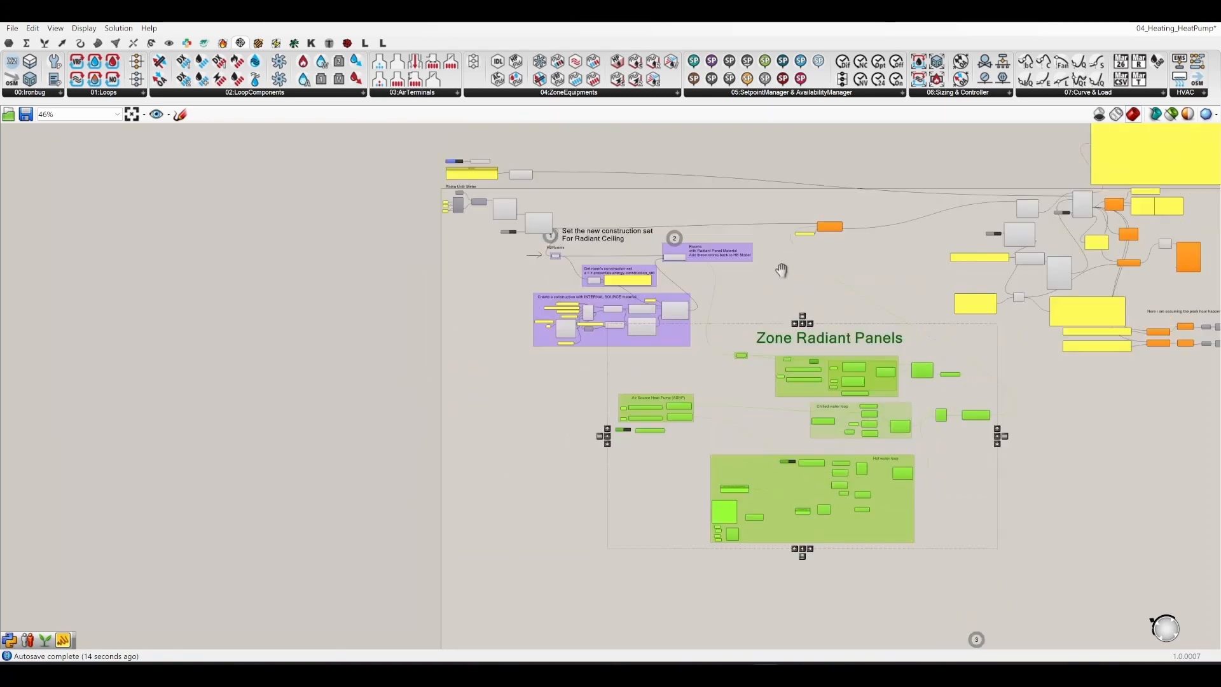
scroll(781, 270, up, 5)
click(728, 399)
Step: Move the section 1 and 2 construction set groups left and slightly down, clear of the room geometry components
drag(674, 478, 214, 221)
drag(624, 252, 408, 333)
click(651, 348)
Step: Shift the Zone Radiant Panels, heat pump and water loop groups up and slightly left, closer to the construction set groups
right_drag(577, 325, 619, 232)
scroll(193, 279, up, 4)
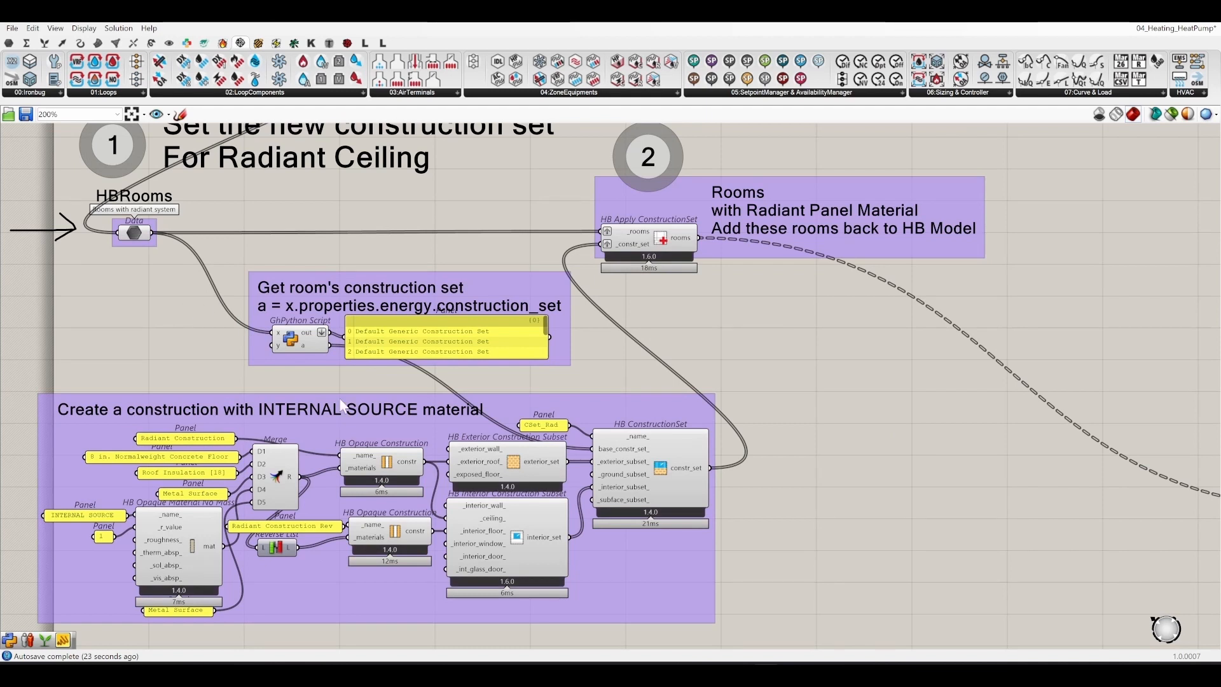
right_drag(684, 381, 698, 278)
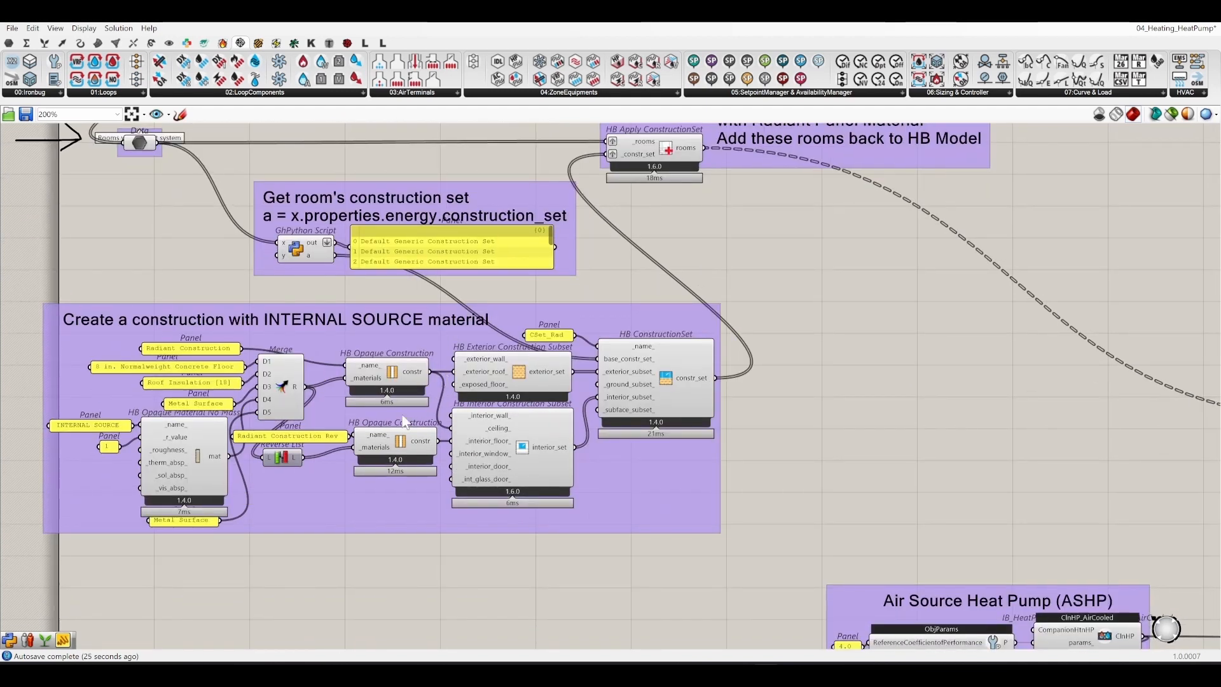
scroll(373, 415, down, 3)
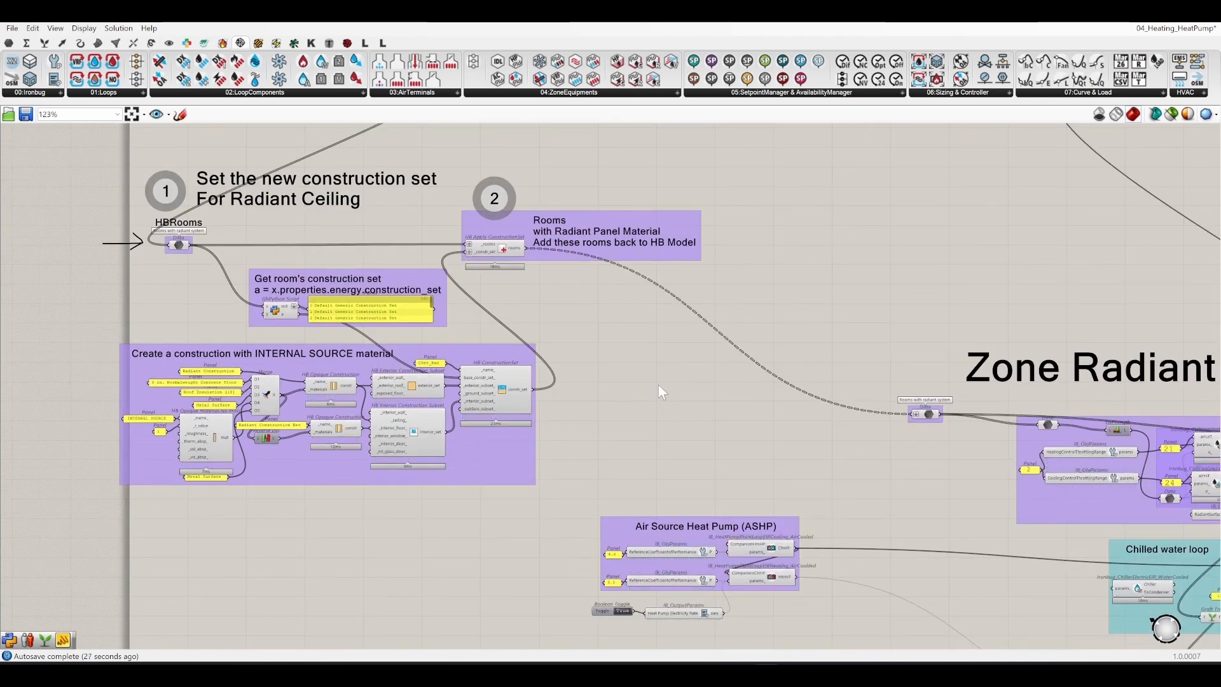
right_drag(642, 376, 434, 264)
scroll(384, 285, down, 3)
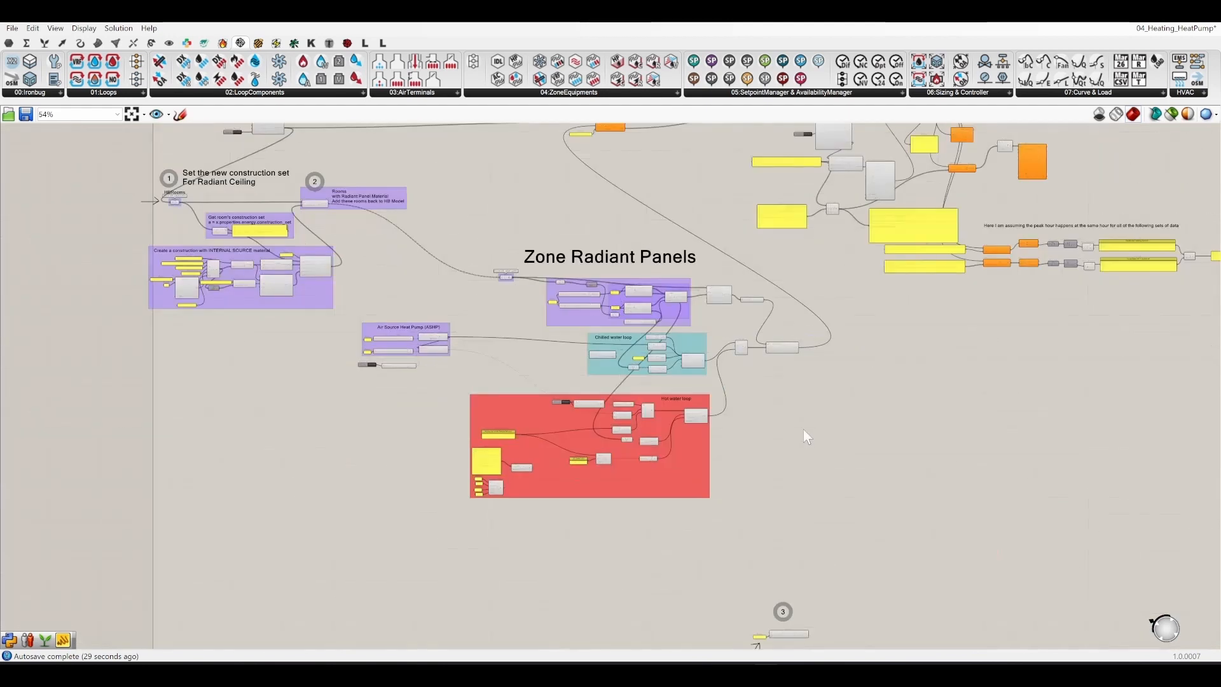
drag(817, 518, 388, 249)
scroll(527, 229, up, 3)
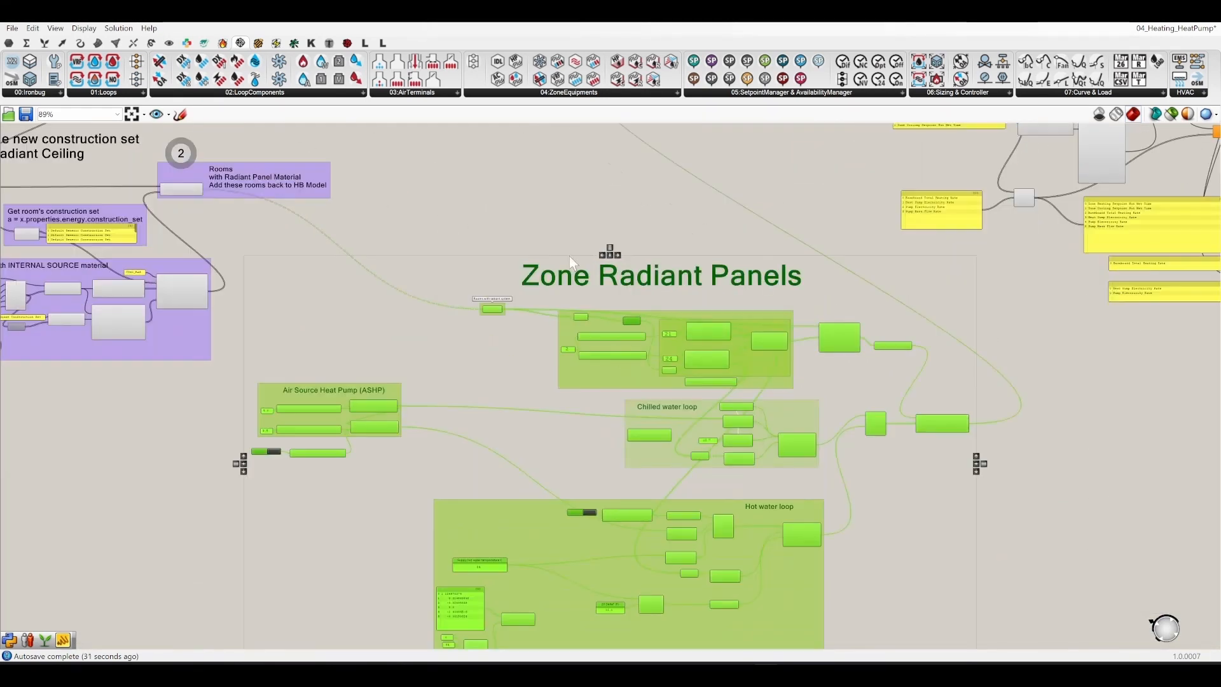
drag(595, 374, 567, 283)
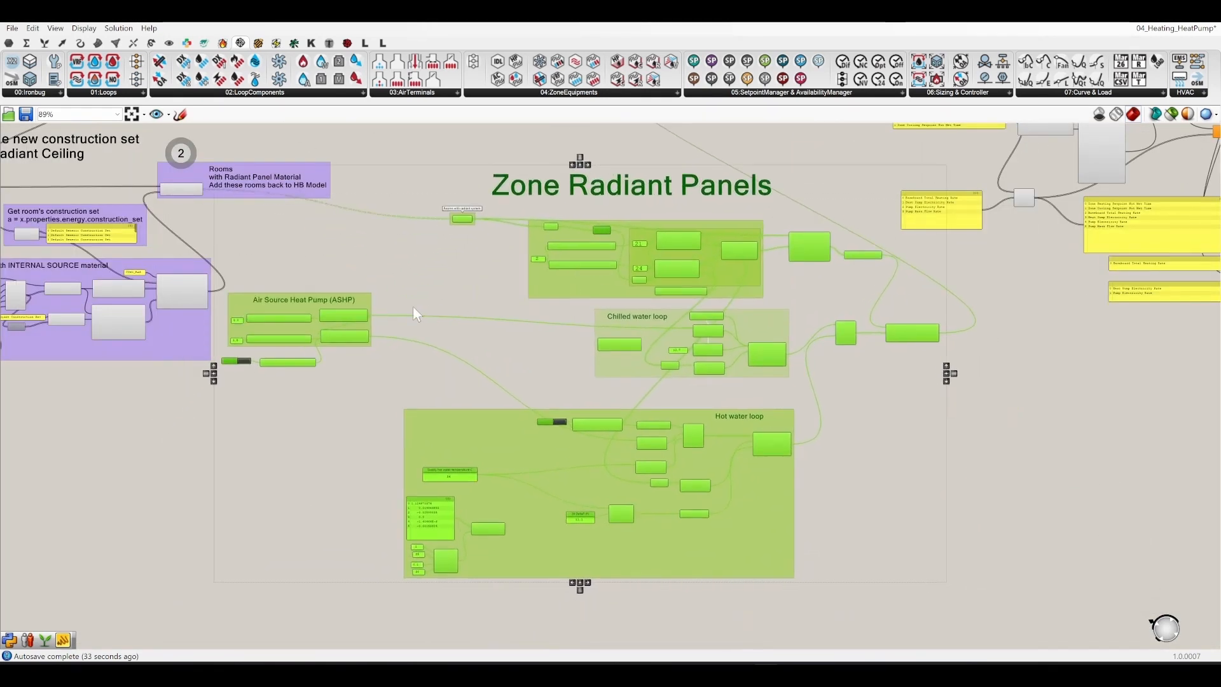
click(349, 357)
Step: Move the Air Source Heat Pump group and its output components right, next to the Chilled water loop group
scroll(332, 361, up, 3)
drag(395, 419, 146, 198)
drag(214, 265, 494, 316)
scroll(317, 299, down, 4)
click(806, 457)
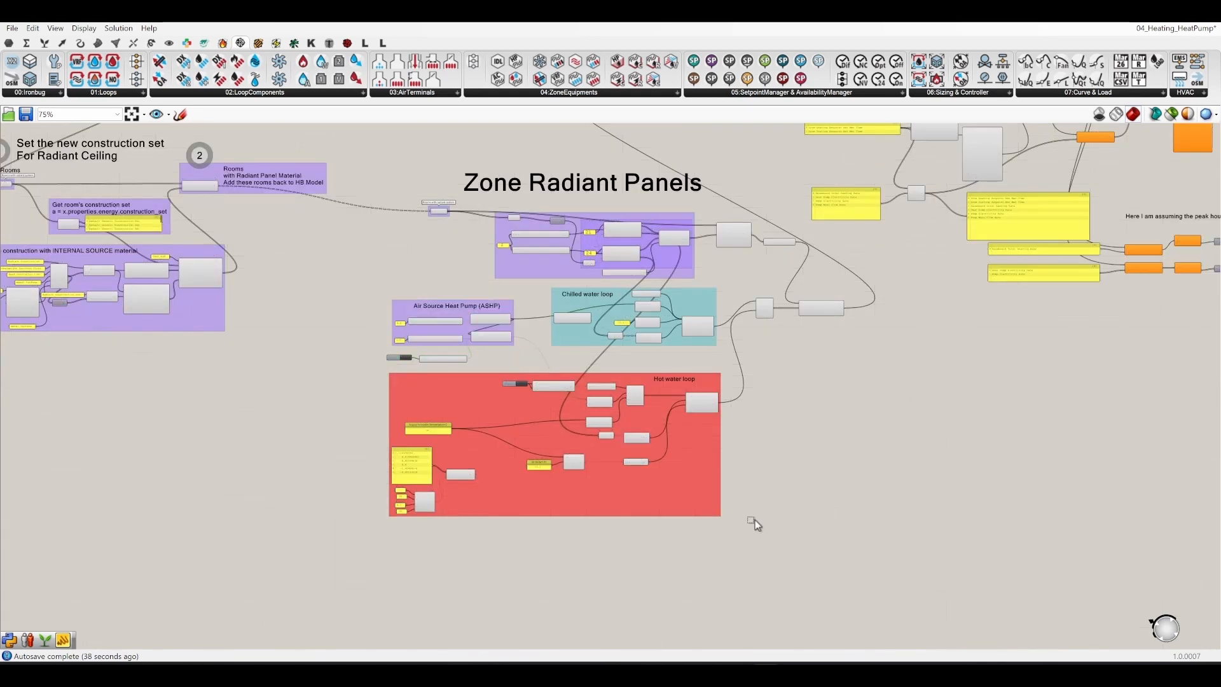
Step: Move the Zone Radiant Panels, heat pump and water loop groups left and slightly up, closer to the construction set groups
drag(828, 568, 391, 179)
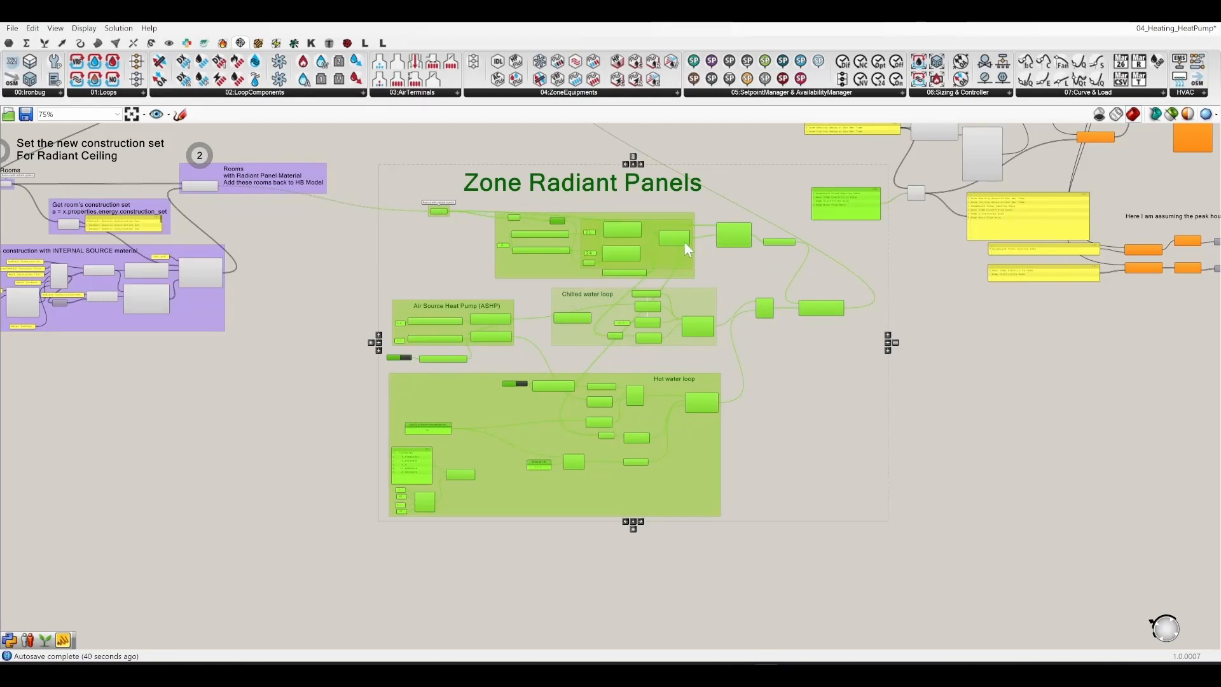
drag(644, 242, 570, 215)
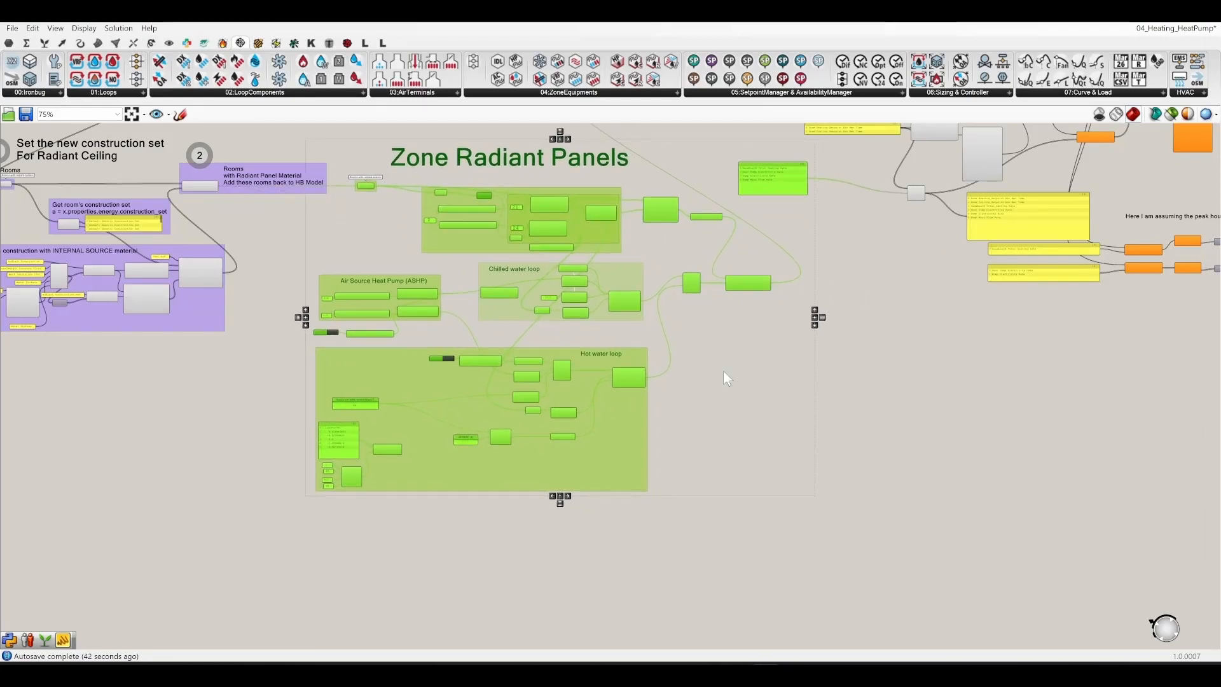
click(809, 389)
Step: Move the panel of heating, heat pump and pump output names closer to its Merge, and shift HB Detailed HVAC with its name panel right
right_drag(809, 389, 576, 545)
scroll(537, 301, up, 3)
drag(539, 370, 674, 392)
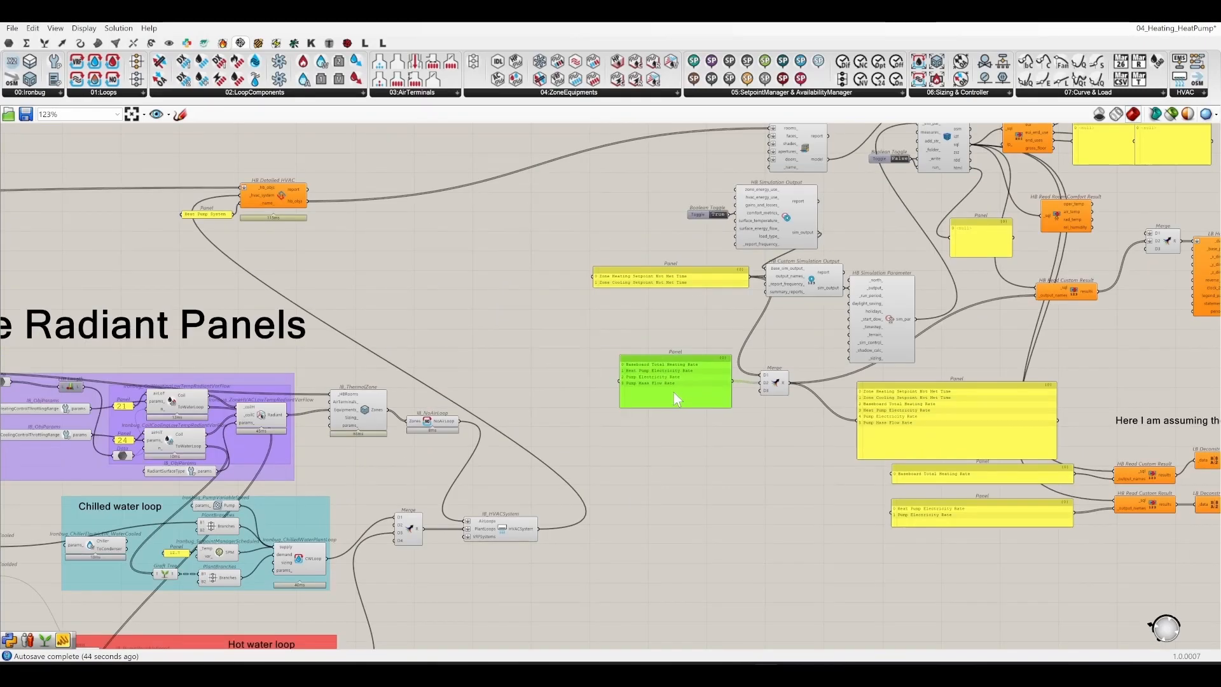
right_drag(463, 302, 796, 315)
drag(498, 167, 690, 247)
drag(610, 201, 808, 229)
scroll(817, 235, down, 4)
right_drag(830, 287, 642, 294)
click(654, 192)
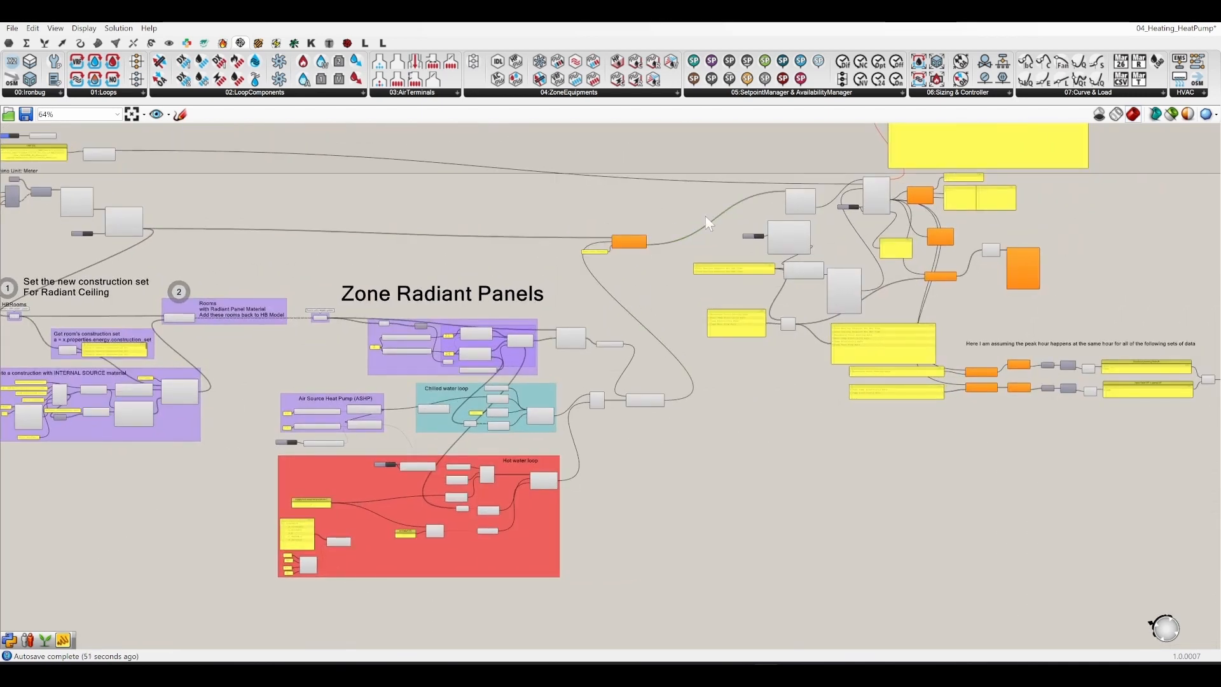
Step: Save the definition and start the HB Model to OSM simulation by switching its toggle to True
key(ctrl+s)
scroll(705, 216, up, 5)
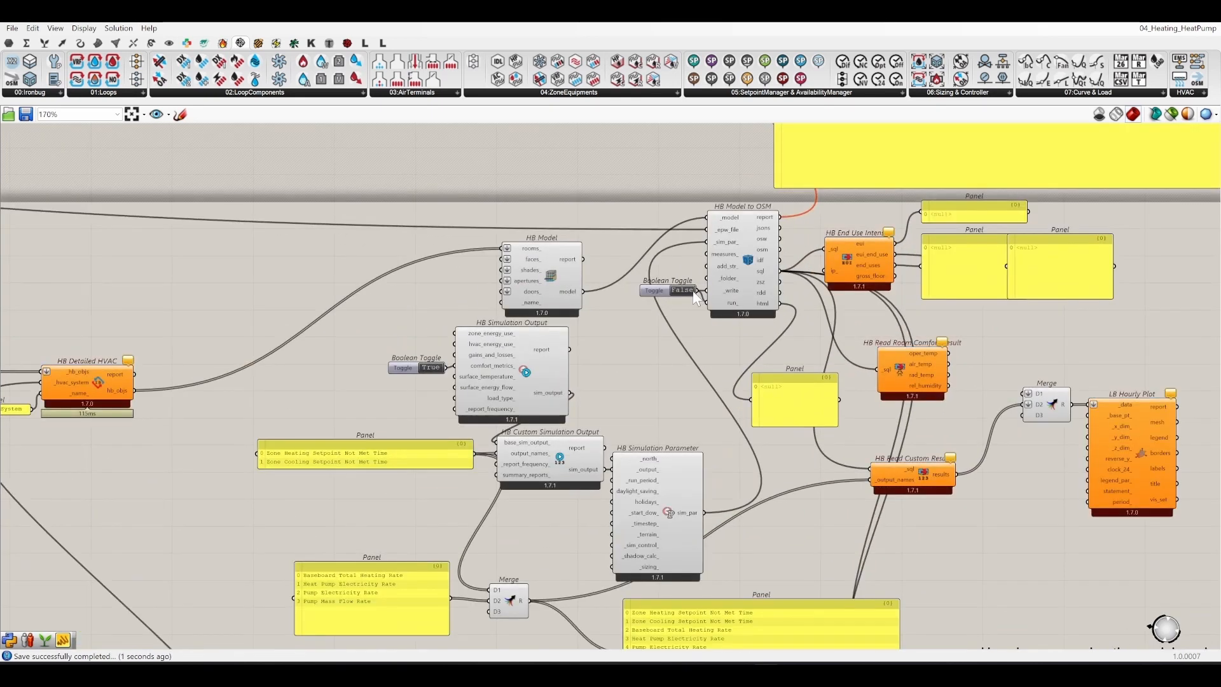
click(684, 291)
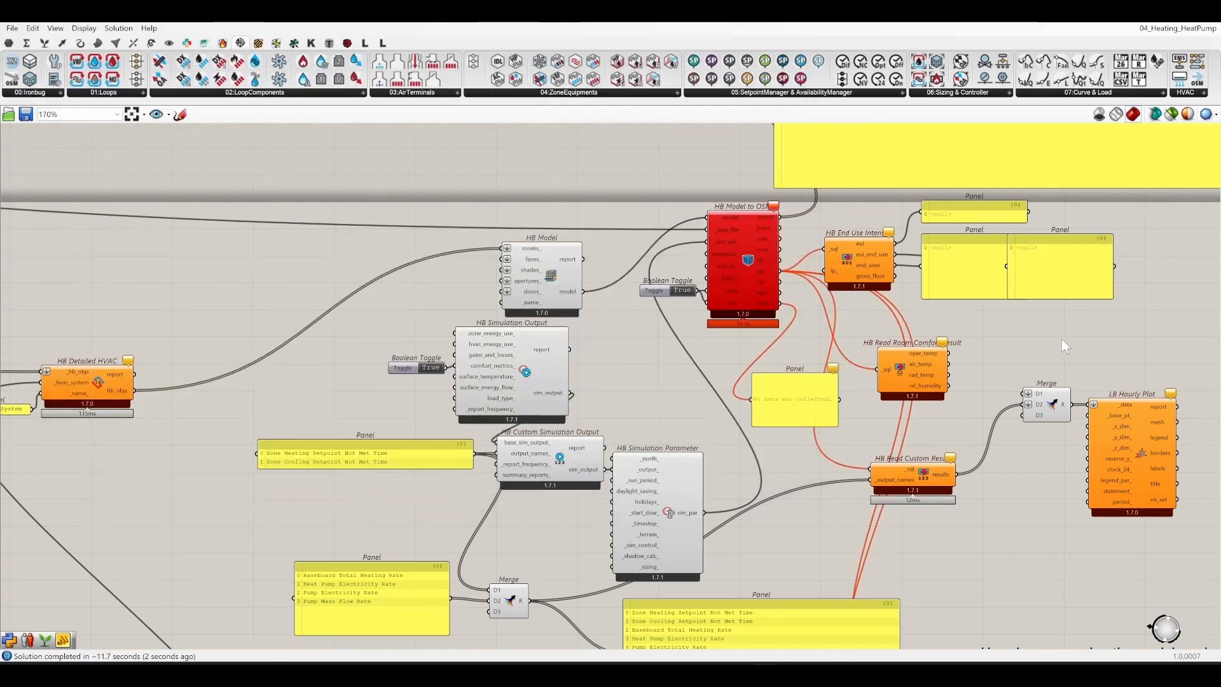
Step: Read the EnergyPlus error report in the large panel above HB Model to OSM
right_drag(1017, 335, 469, 617)
scroll(556, 208, up, 4)
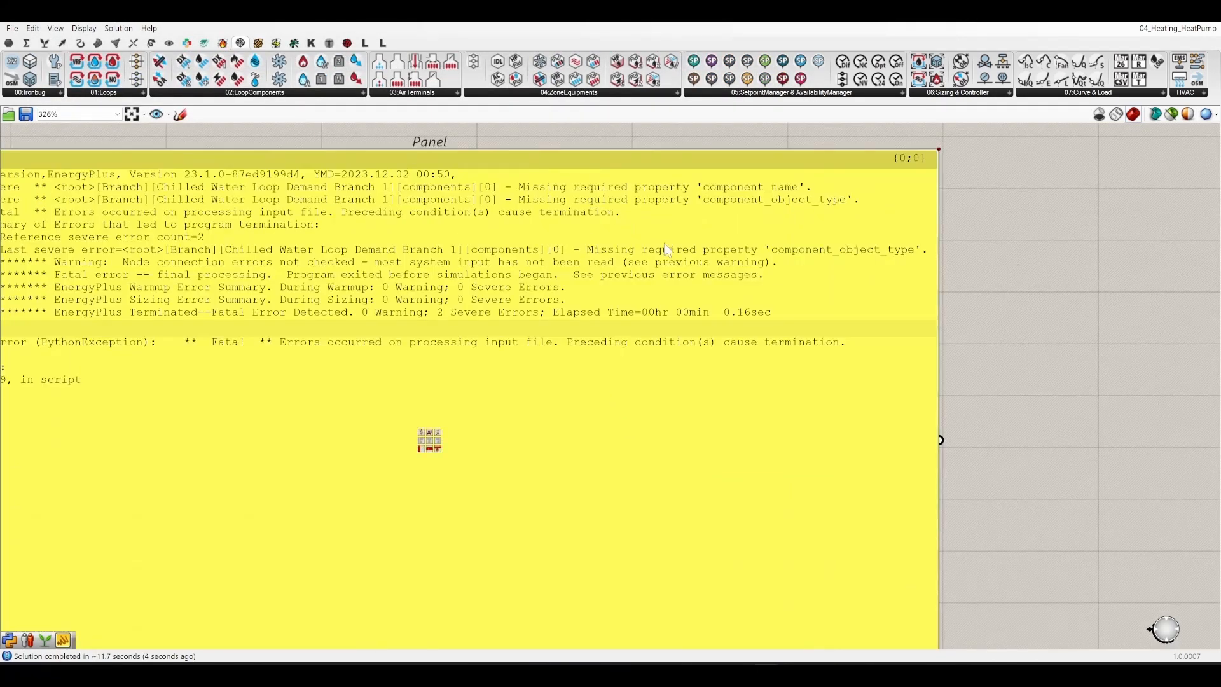
right_drag(686, 315, 800, 325)
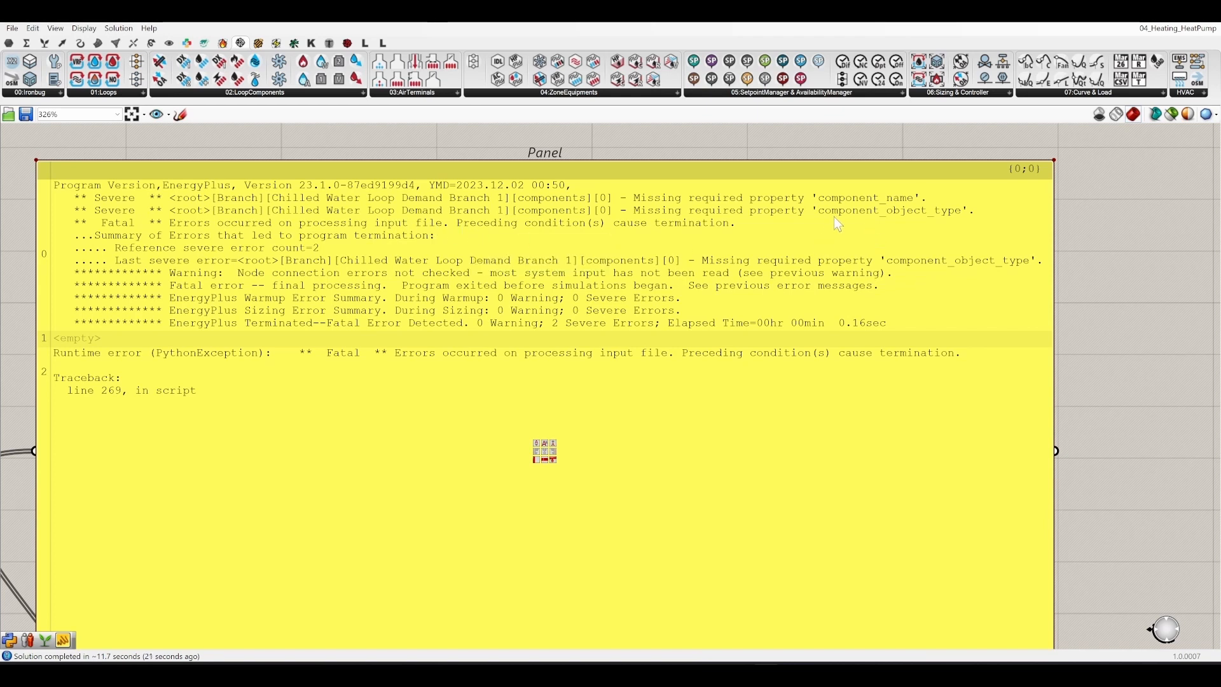
scroll(833, 217, down, 8)
right_drag(422, 400, 816, 165)
scroll(753, 216, down, 2)
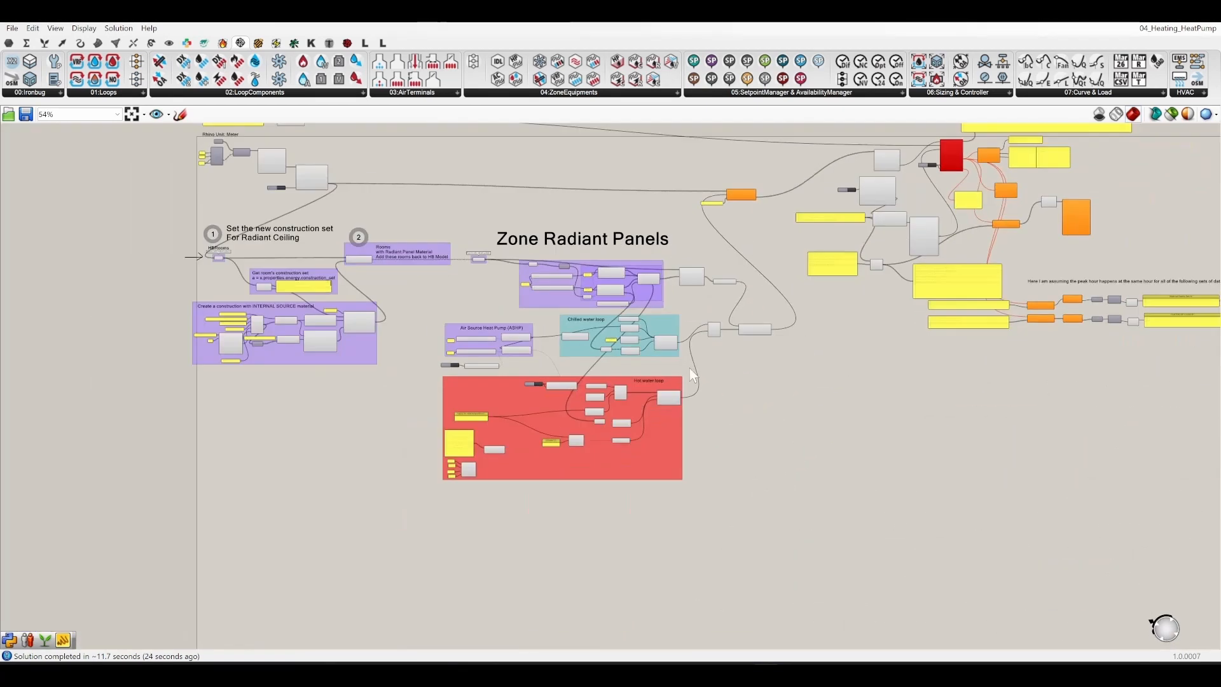
Step: Attach a new panel to the Graft Tree output in the Chilled water loop and place it beside the loop
scroll(667, 362, up, 8)
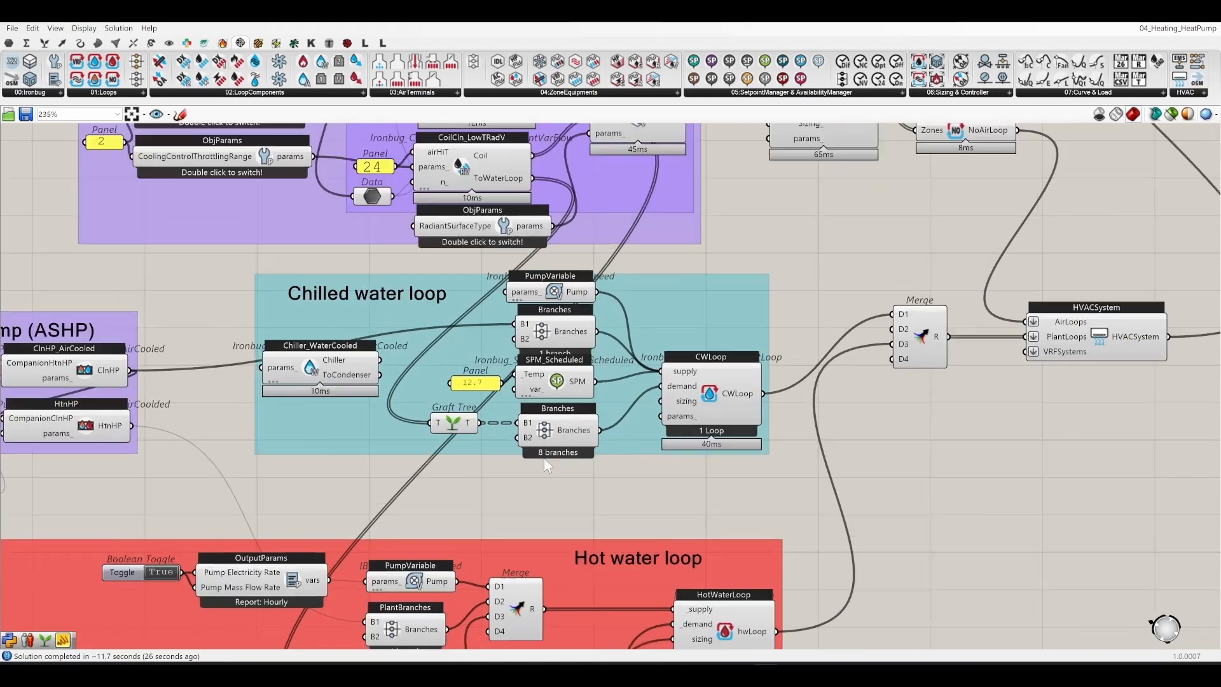
double_click(577, 494)
text(panel)
key(Return)
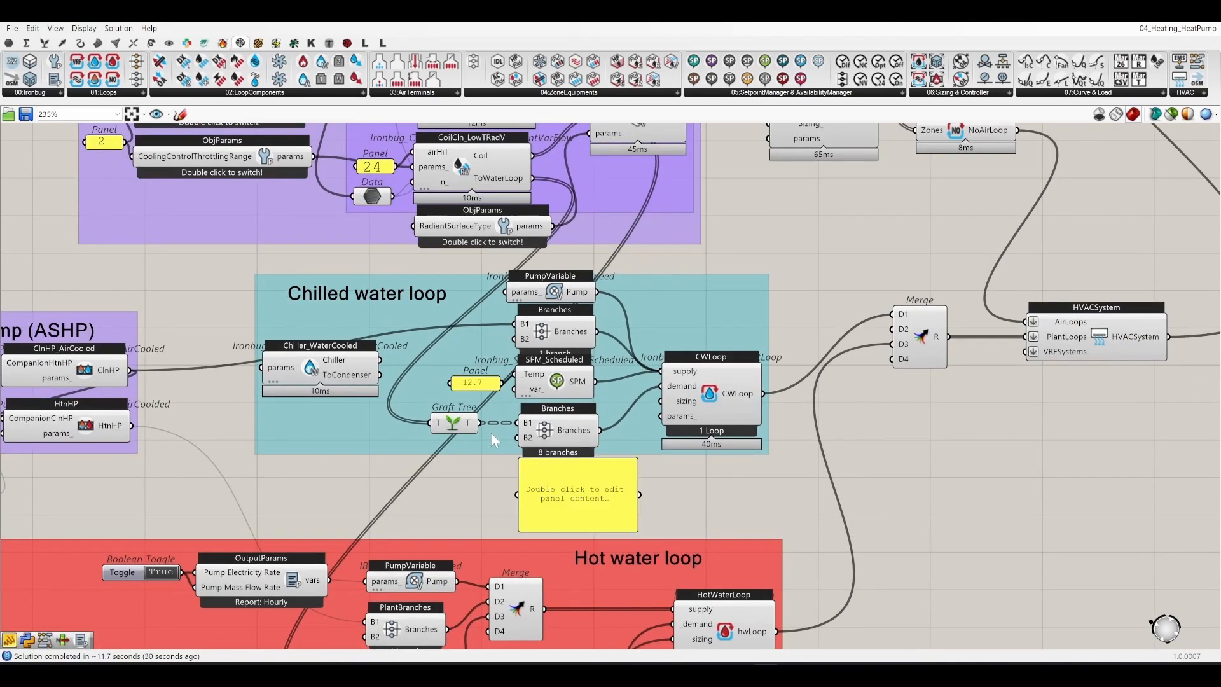
drag(482, 423, 520, 495)
drag(597, 507, 832, 364)
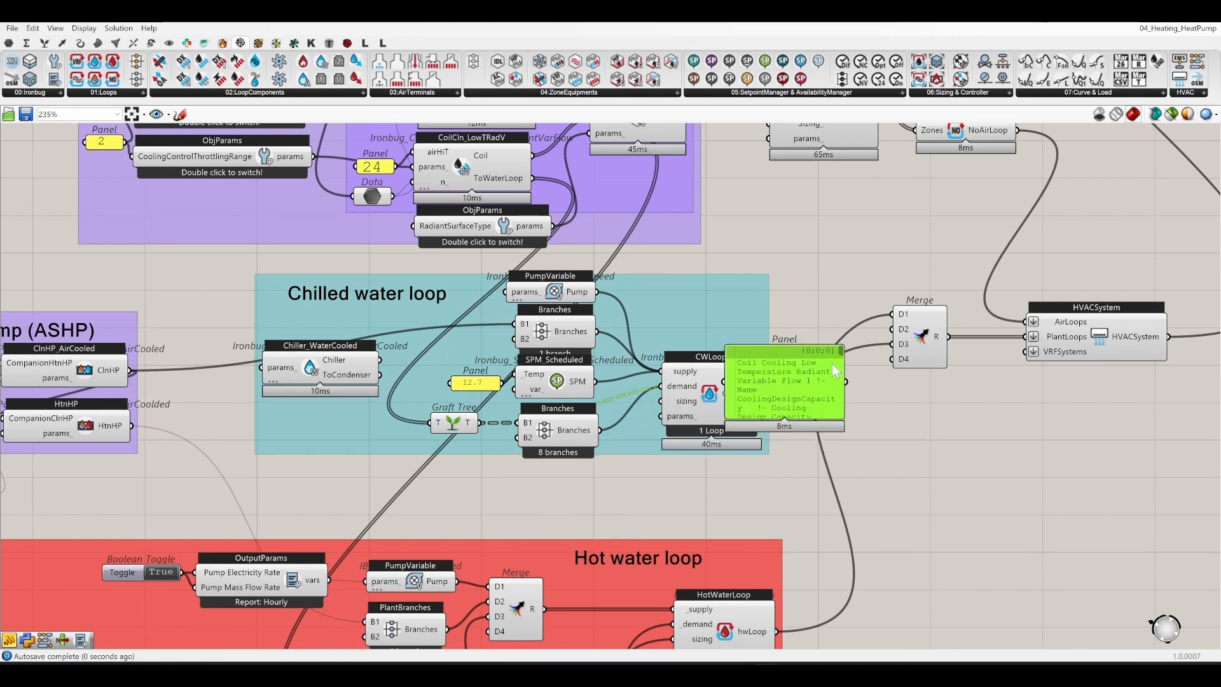
Step: Enlarge the panel to inspect all the low temperature radiant cooling coils it lists, and delete it
right_drag(864, 429, 628, 413)
scroll(636, 381, up, 4)
scroll(620, 382, down, 4)
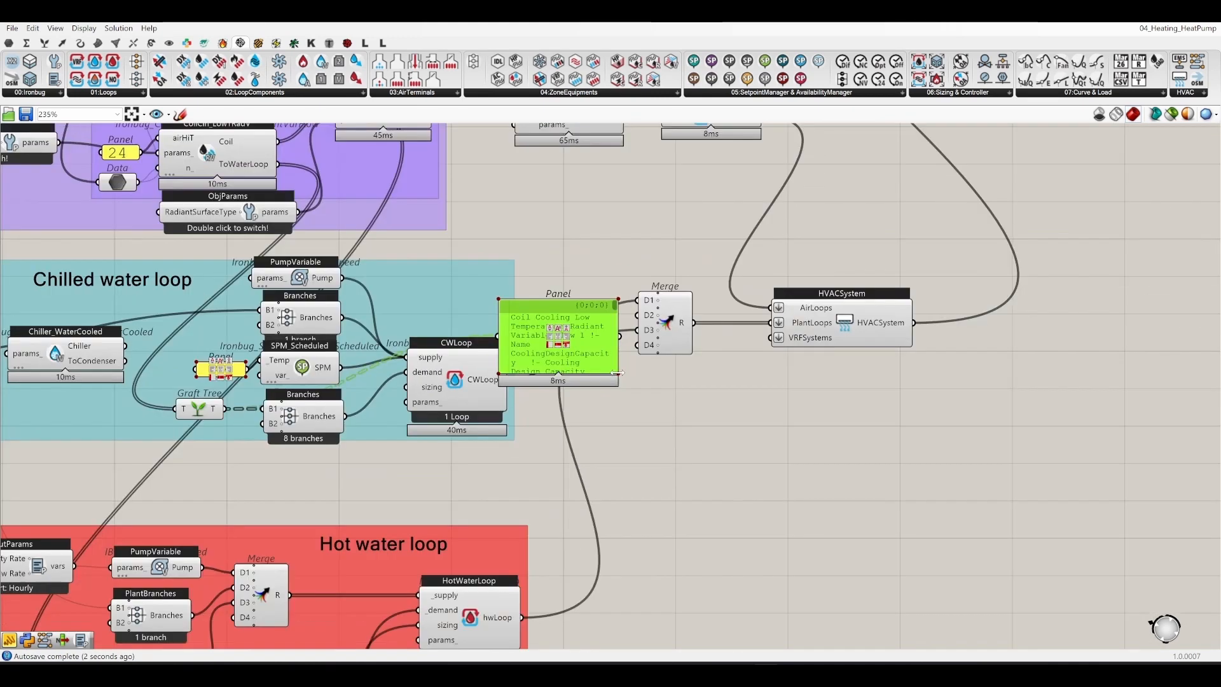
drag(662, 413, 1014, 581)
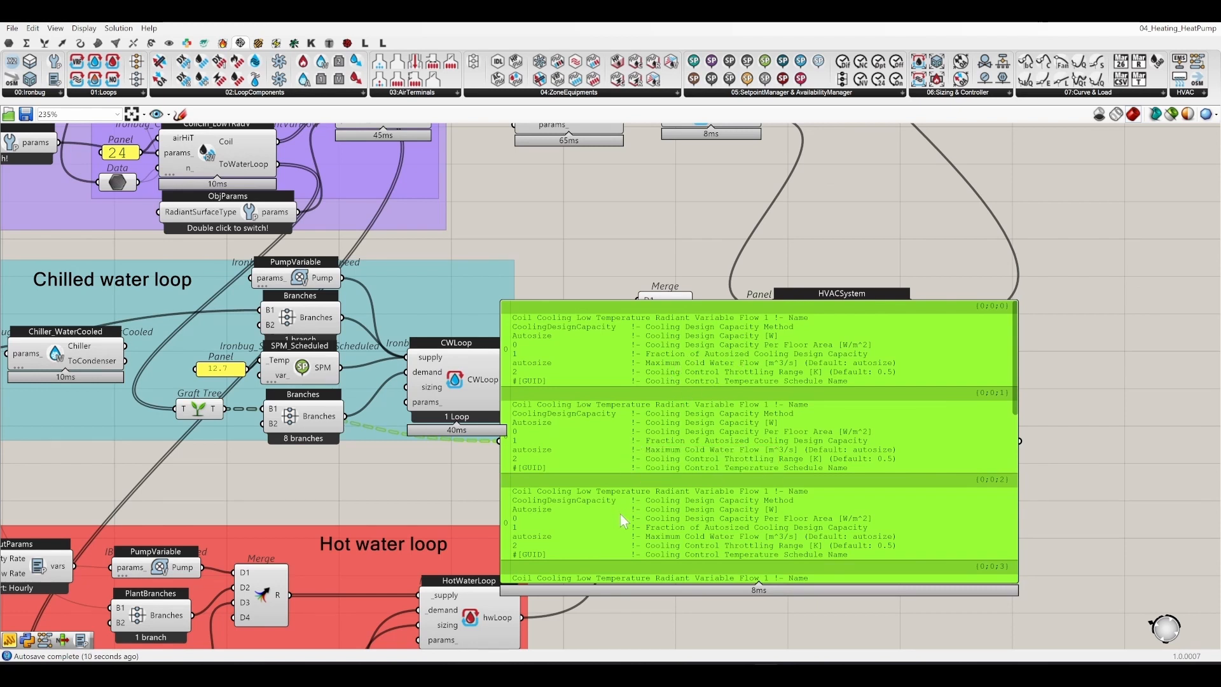
drag(1016, 345, 1031, 536)
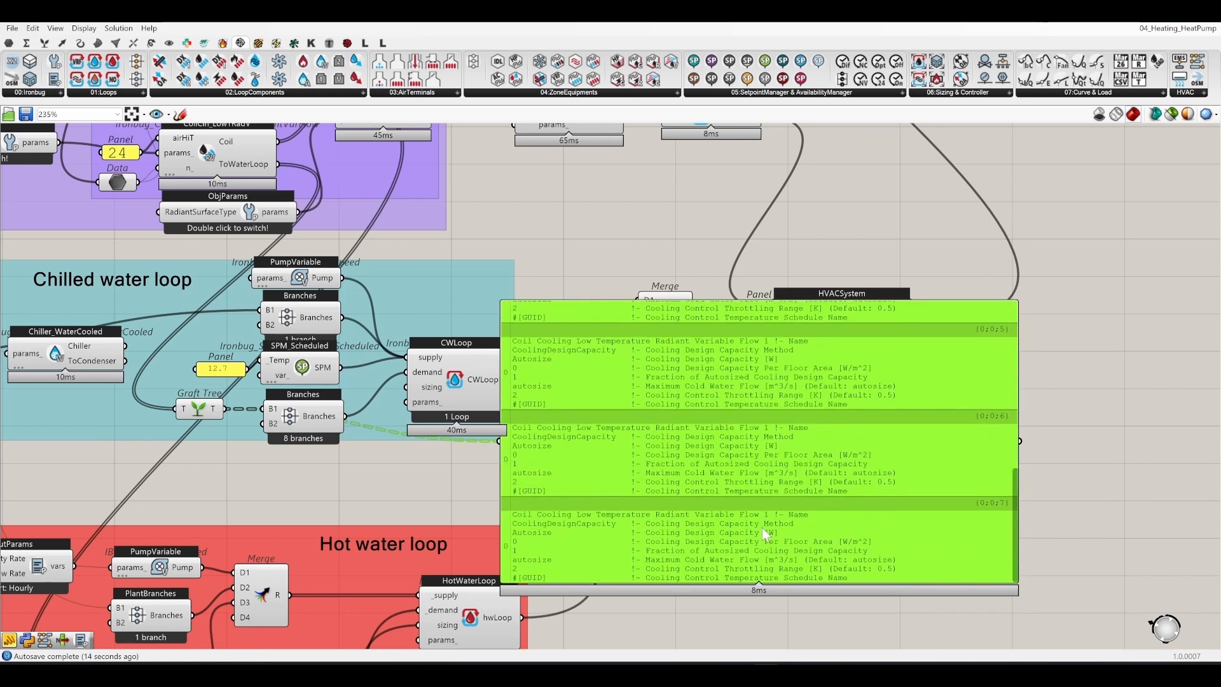
key(Delete)
Step: Add a panel beside HB Model to OSM and connect its osm output to the panel
scroll(525, 482, down, 6)
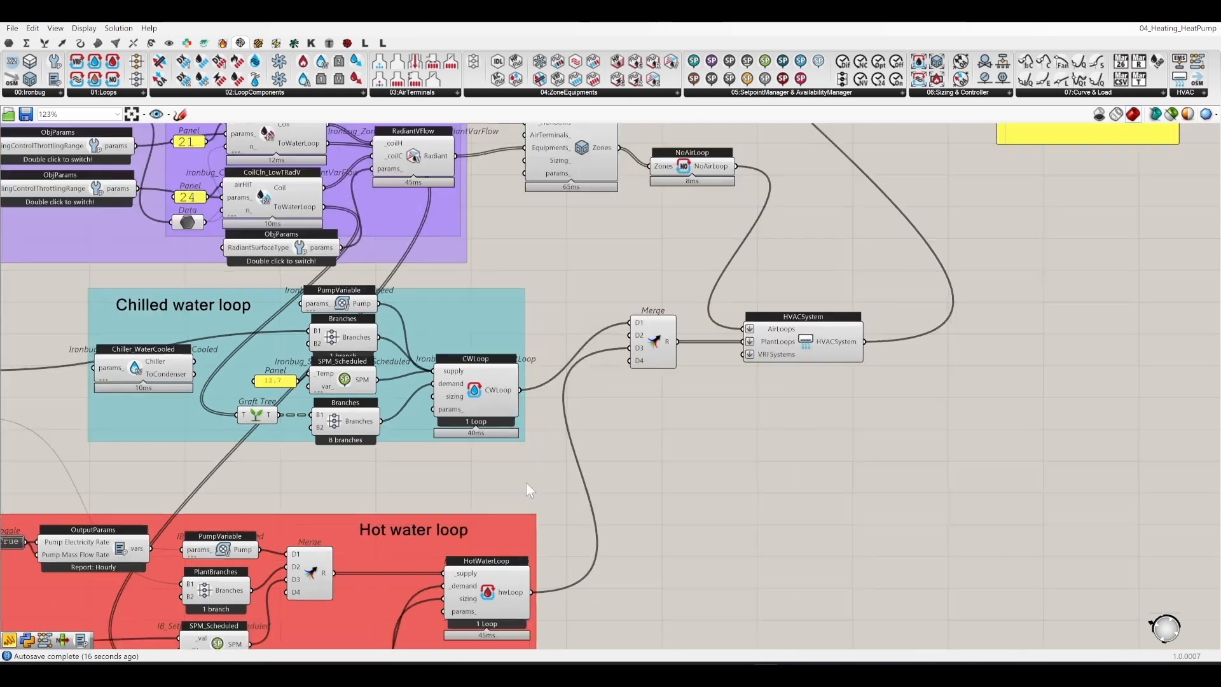
right_drag(831, 370, 477, 553)
scroll(714, 274, up, 7)
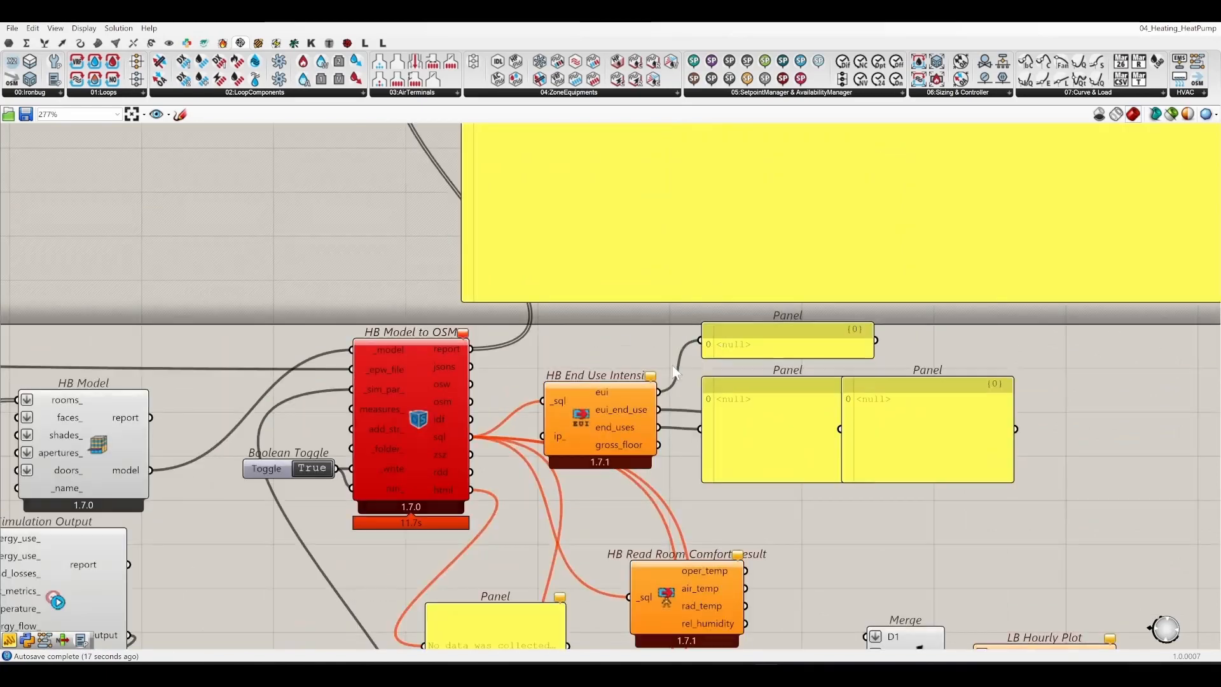
double_click(620, 338)
text(panel)
key(Return)
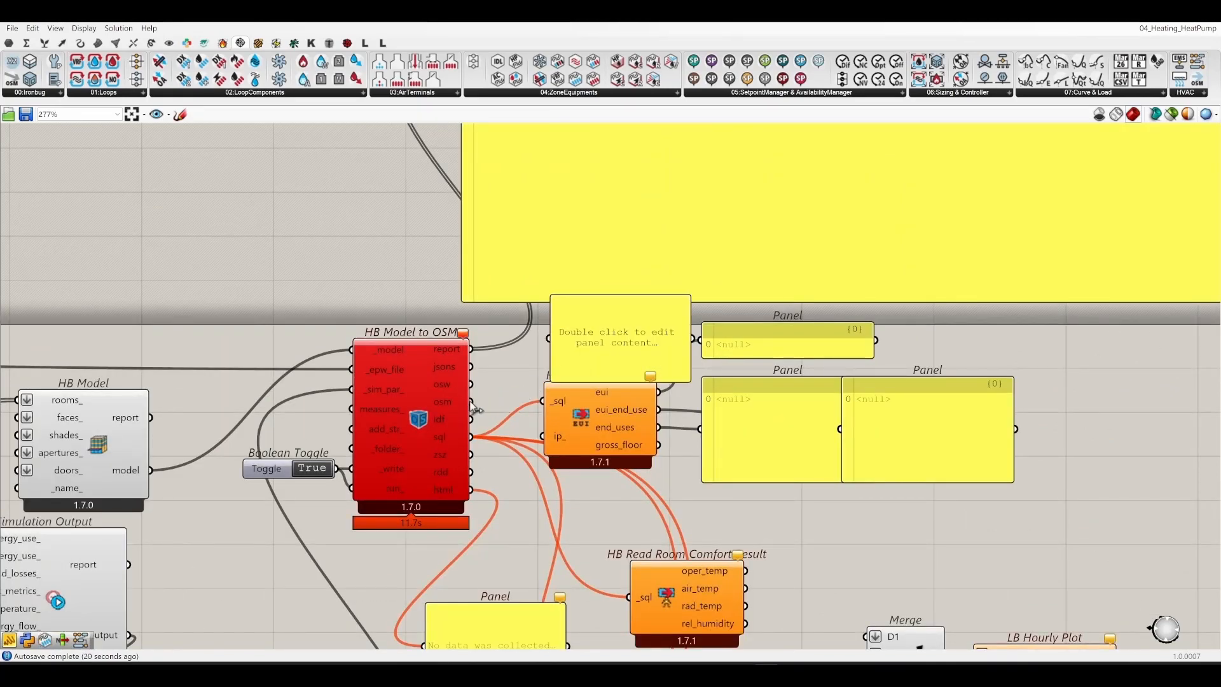
drag(474, 408, 549, 337)
right_click(609, 345)
click(514, 335)
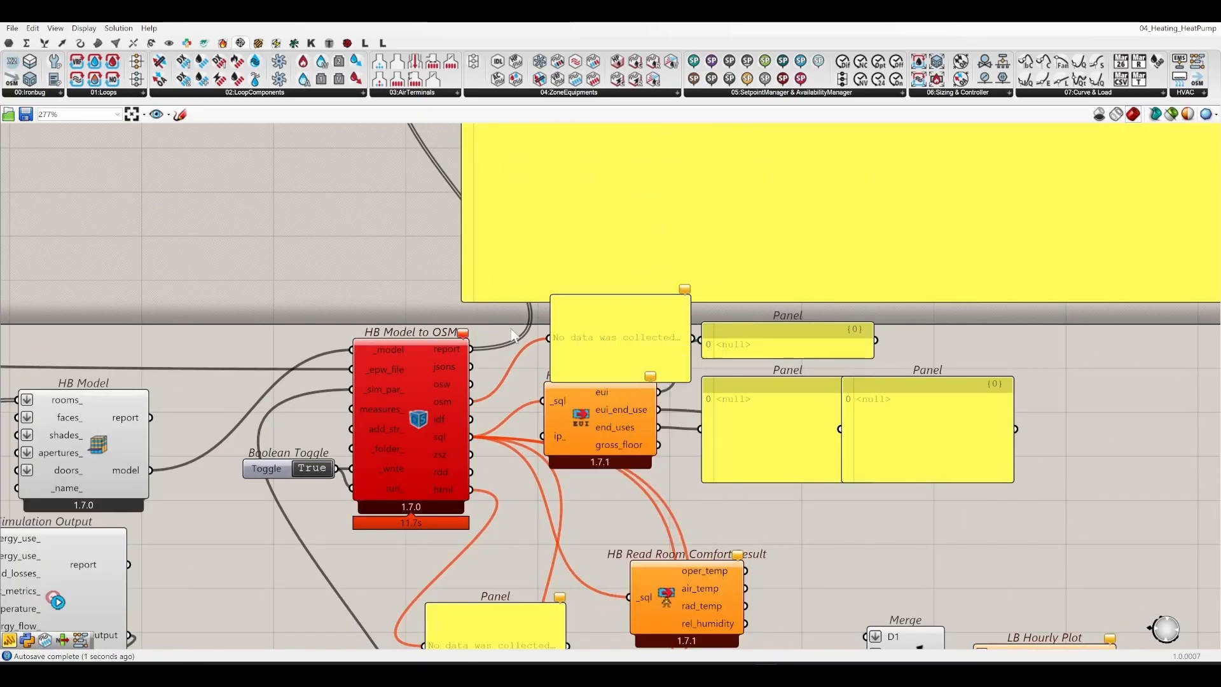
Step: Add a small value panel below the Boolean Toggle for the run_ input of HB Model to OSM
scroll(324, 540, down, 5)
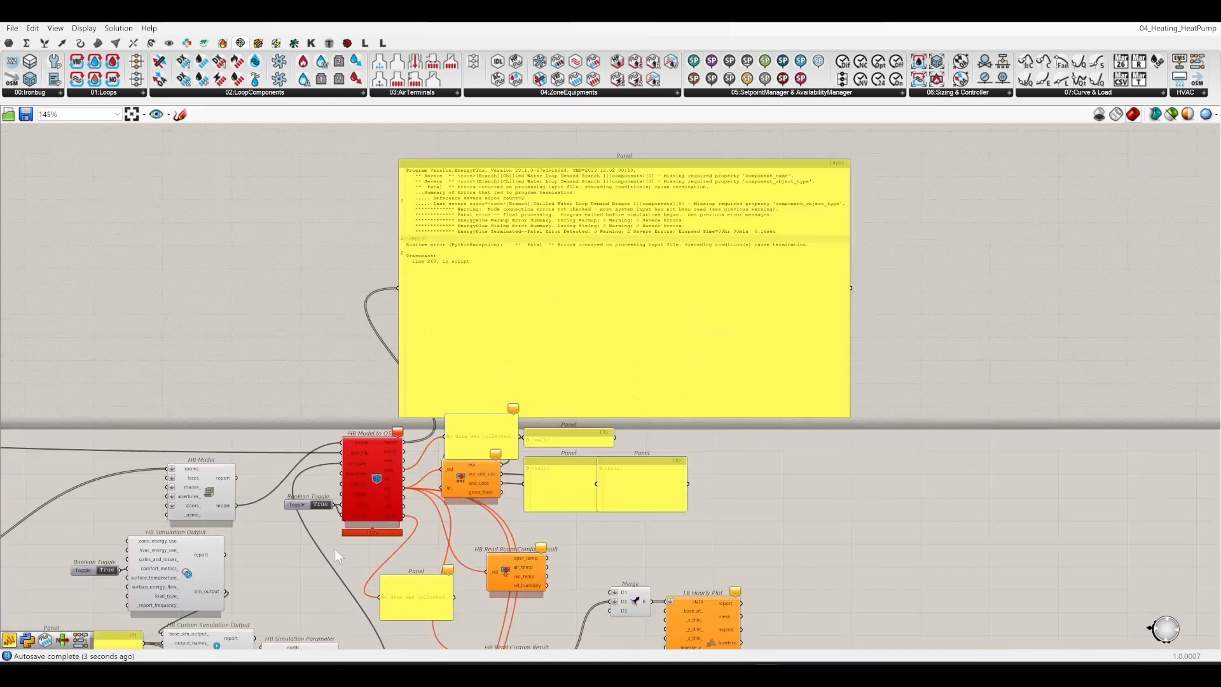
scroll(334, 548, up, 6)
double_click(327, 518)
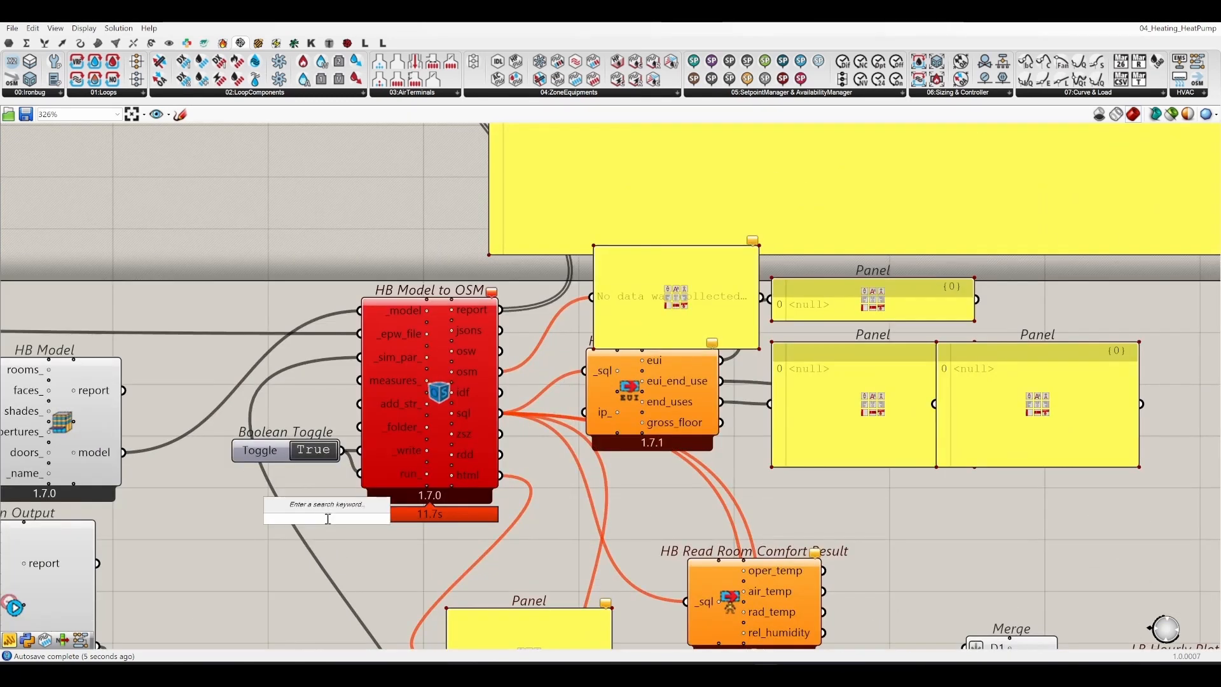
text(panel)
key(Return)
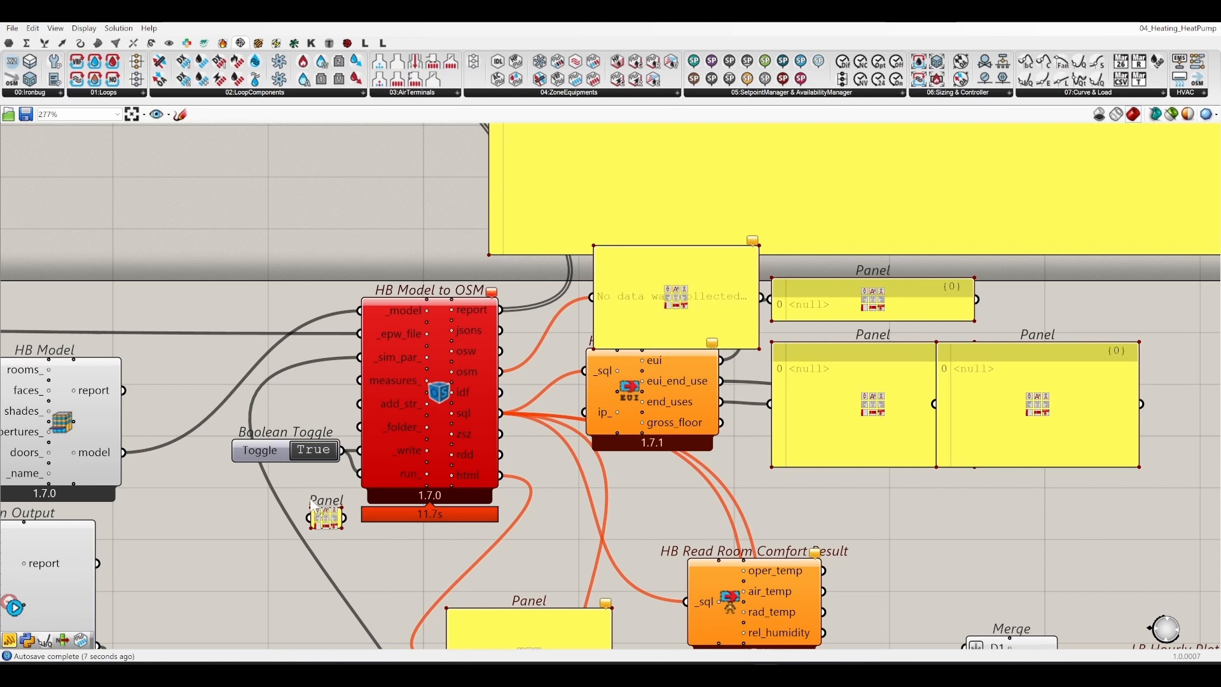
scroll(311, 508, down, 2)
drag(320, 510, 313, 490)
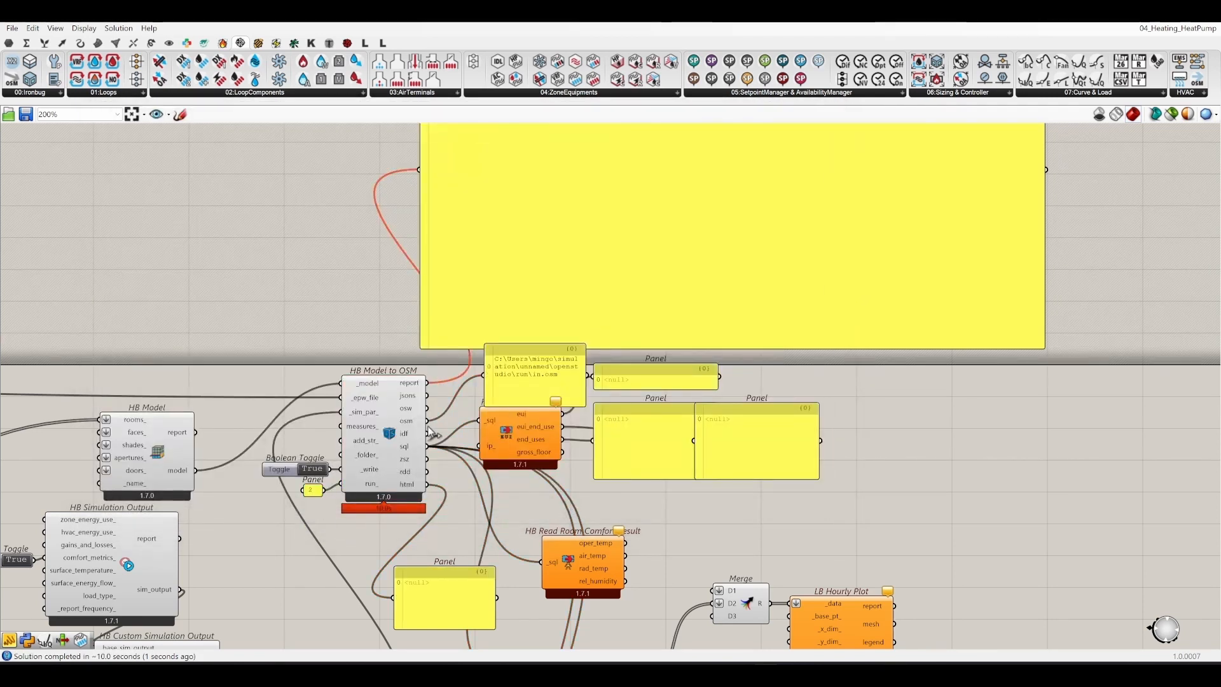
Step: Copy the osm path from the panel, open that in.osm file in the OpenStudio Application through File Explorer, and minimize File Explorer
right_click(512, 382)
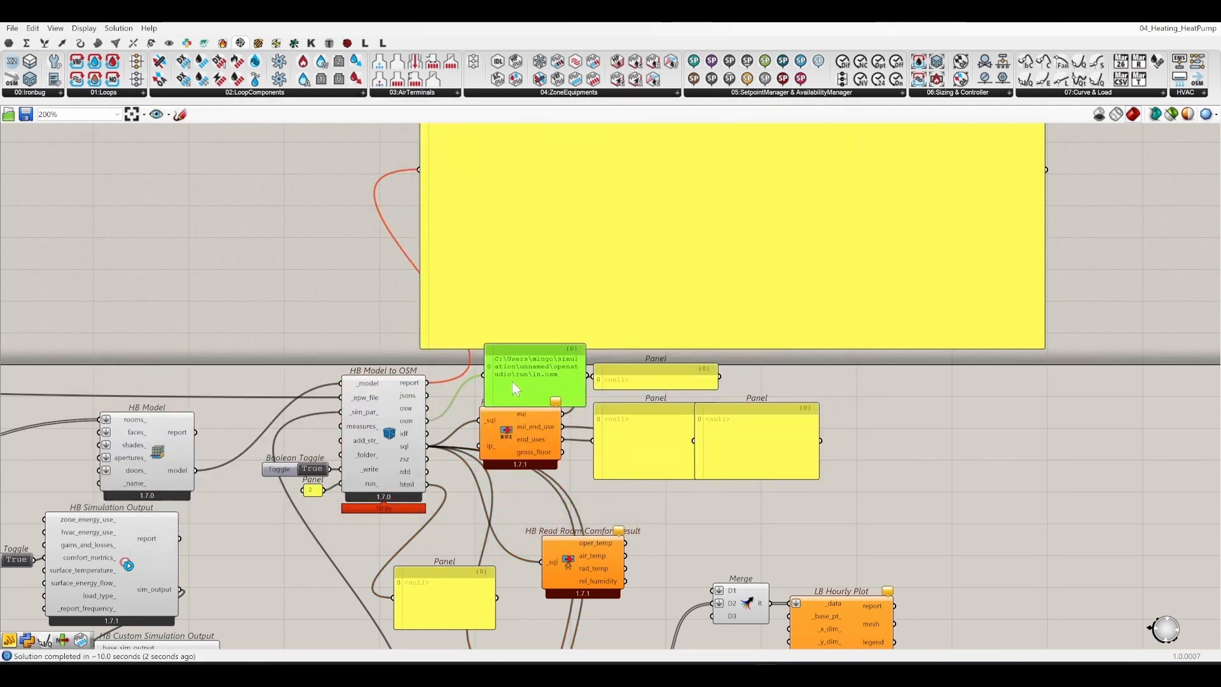
click(559, 611)
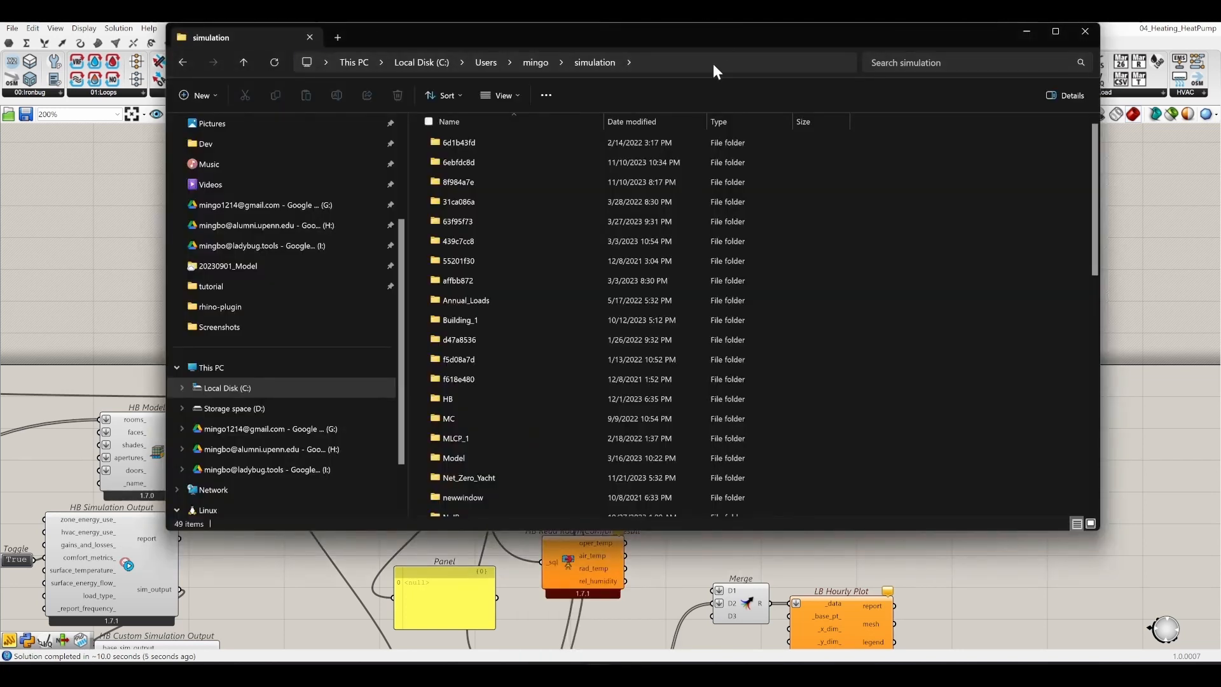
click(712, 63)
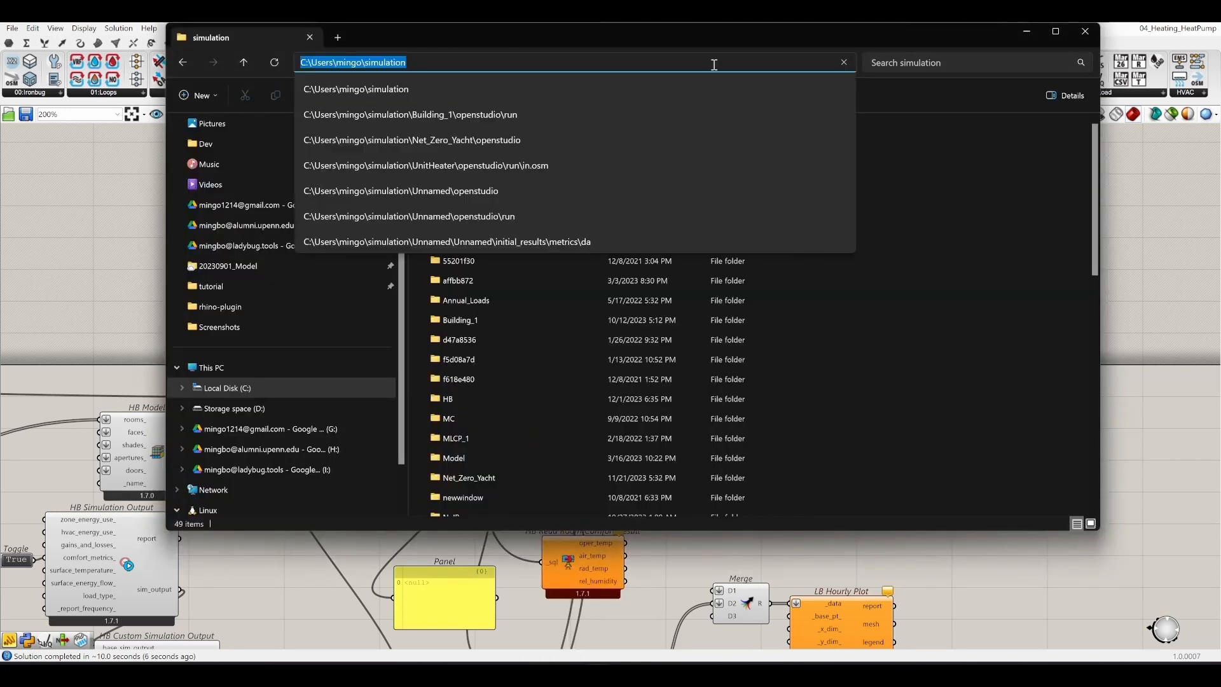
text(C:\Users\mingo\simulation\unnamed\openstudio\run\in.osm)
key(Return)
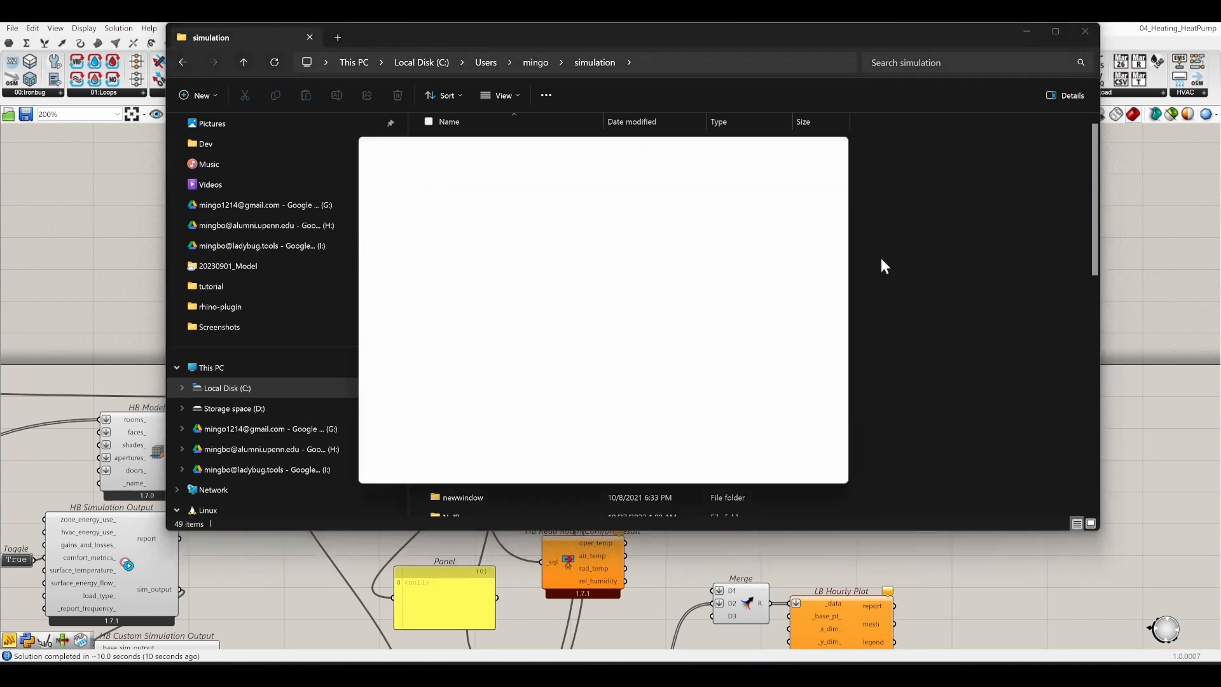
click(1026, 32)
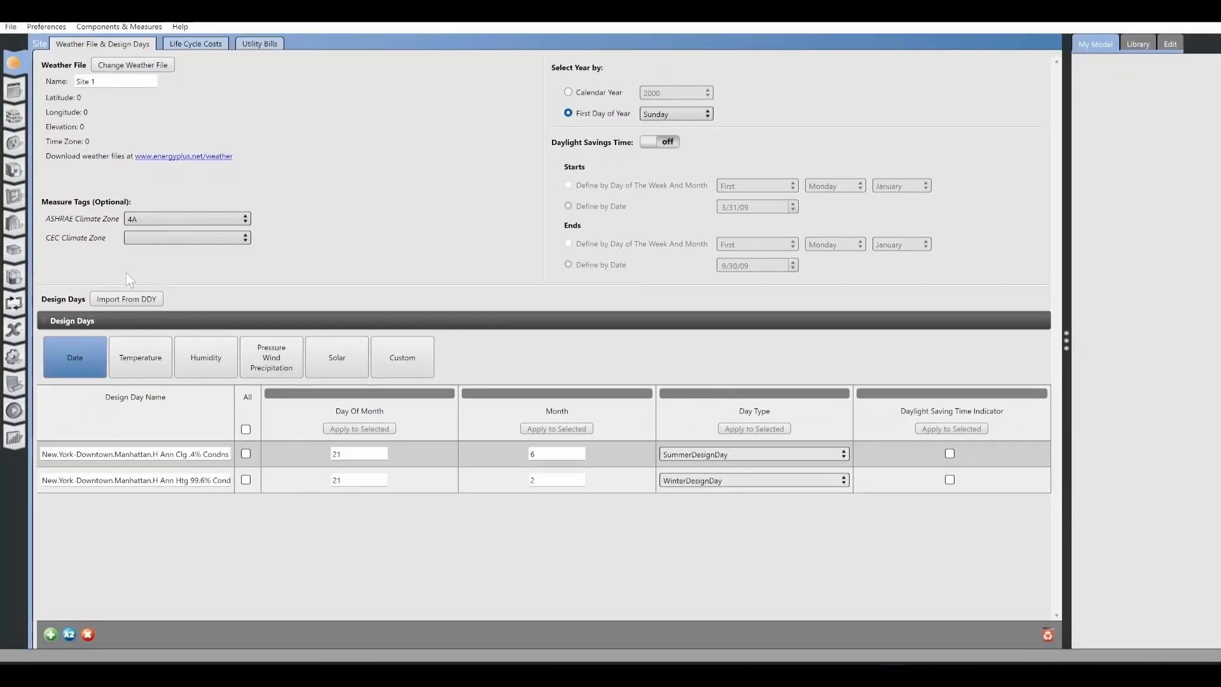
Step: Show the Chilled Water Loop in the HVAC systems and look through its supply equipment and demand branches
click(13, 306)
click(628, 61)
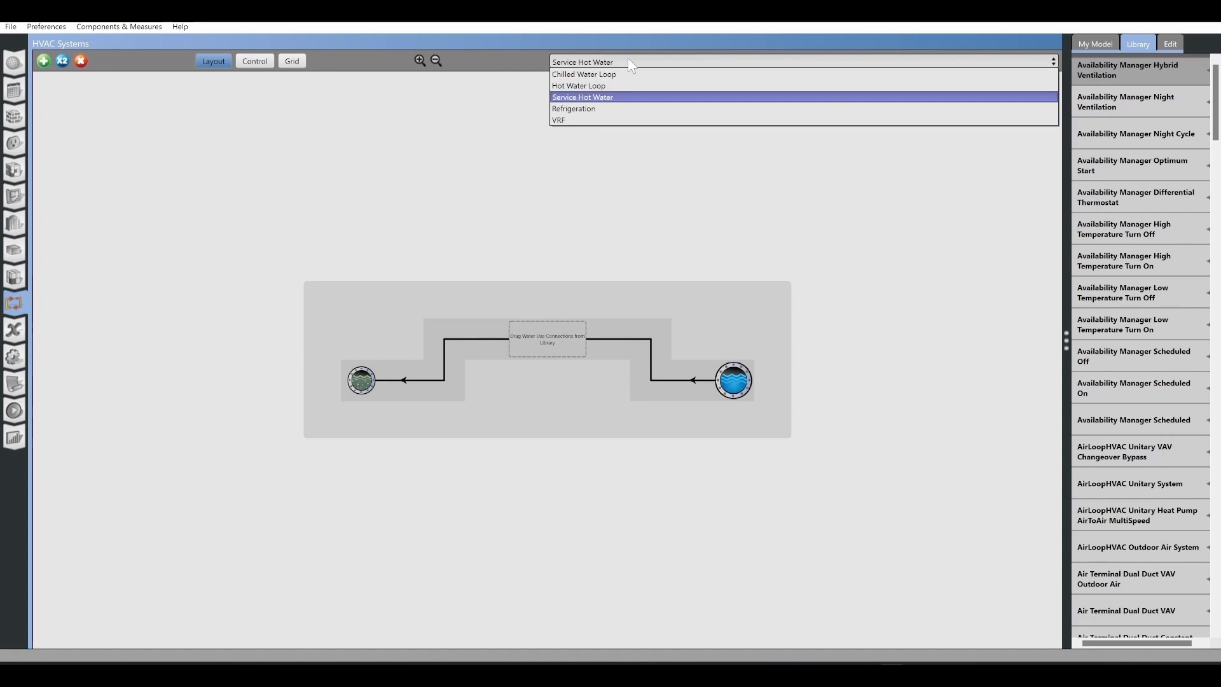
click(610, 73)
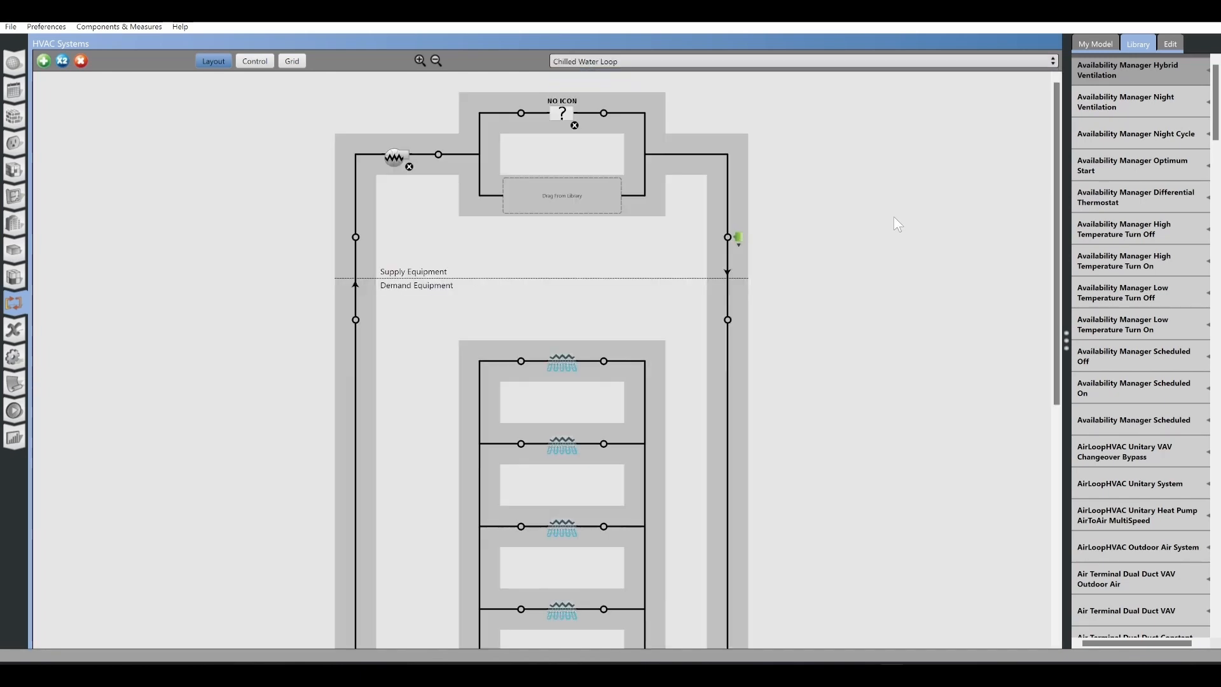
scroll(703, 334, down, 5)
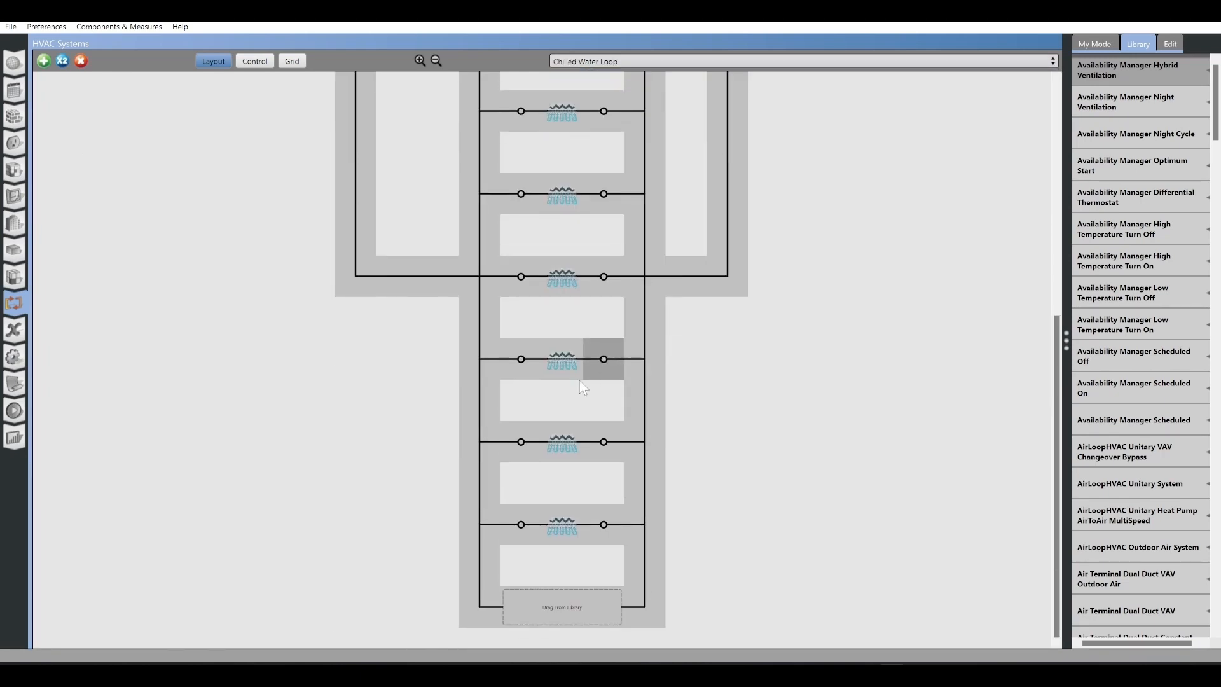
Step: Inspect the properties of the loop's low temperature radiant cooling coils, including condensation control, in a widened property view
click(561, 527)
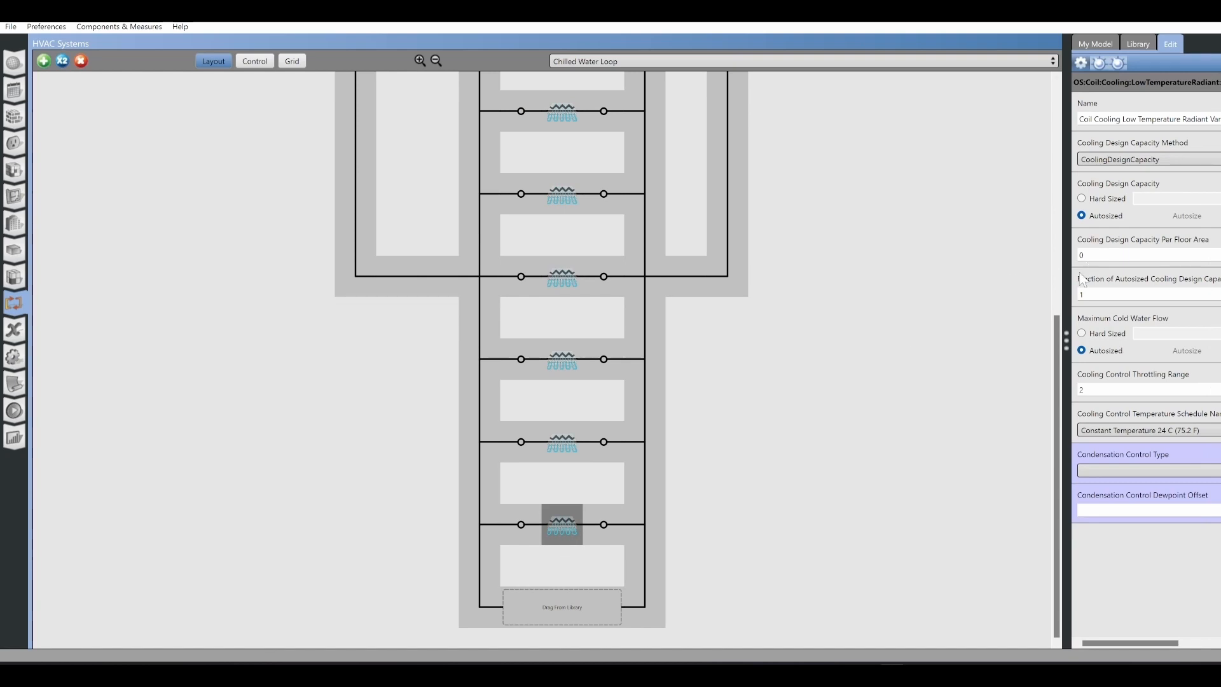
drag(1066, 340, 825, 340)
scroll(496, 334, up, 5)
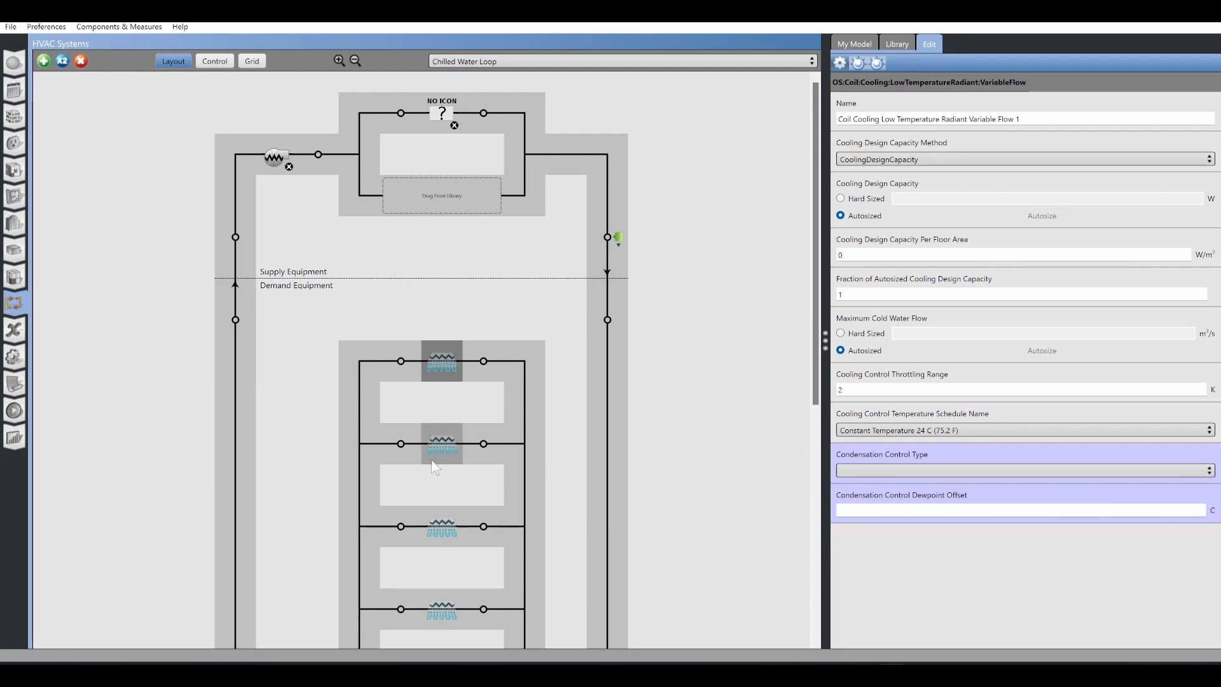
click(886, 472)
click(887, 482)
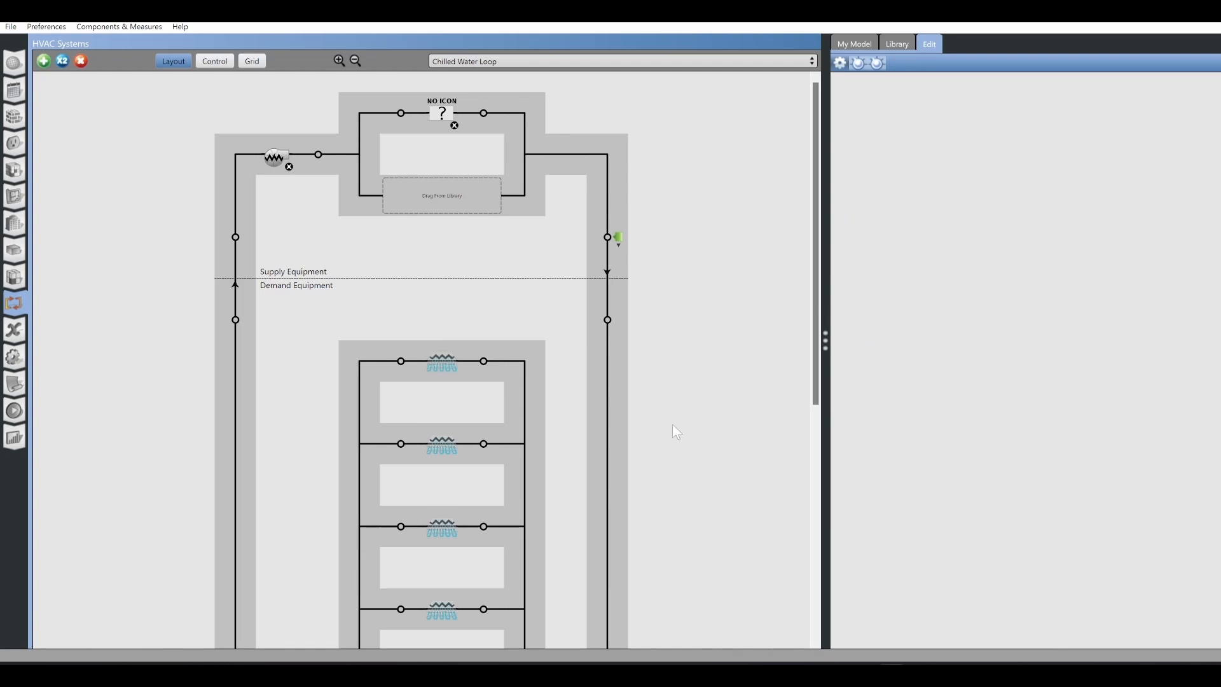
click(441, 445)
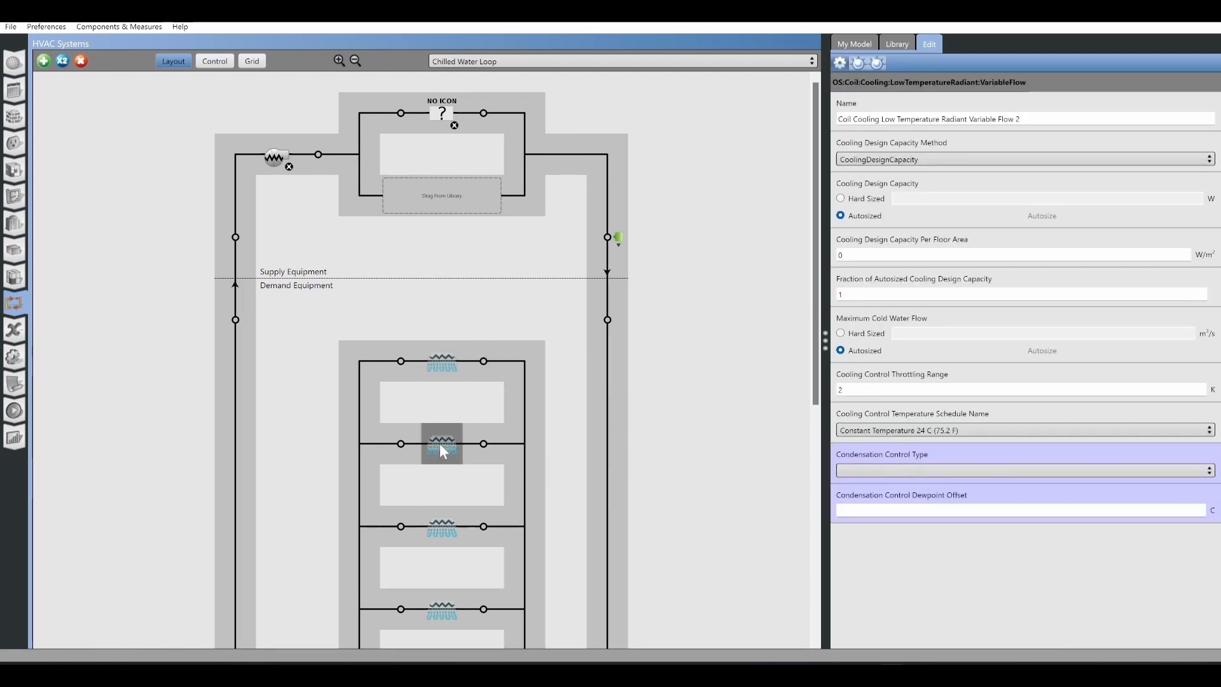
Step: Check the properties of the remaining low temperature radiant cooling coils on the Chilled Water Loop's demand branches
click(445, 516)
click(454, 613)
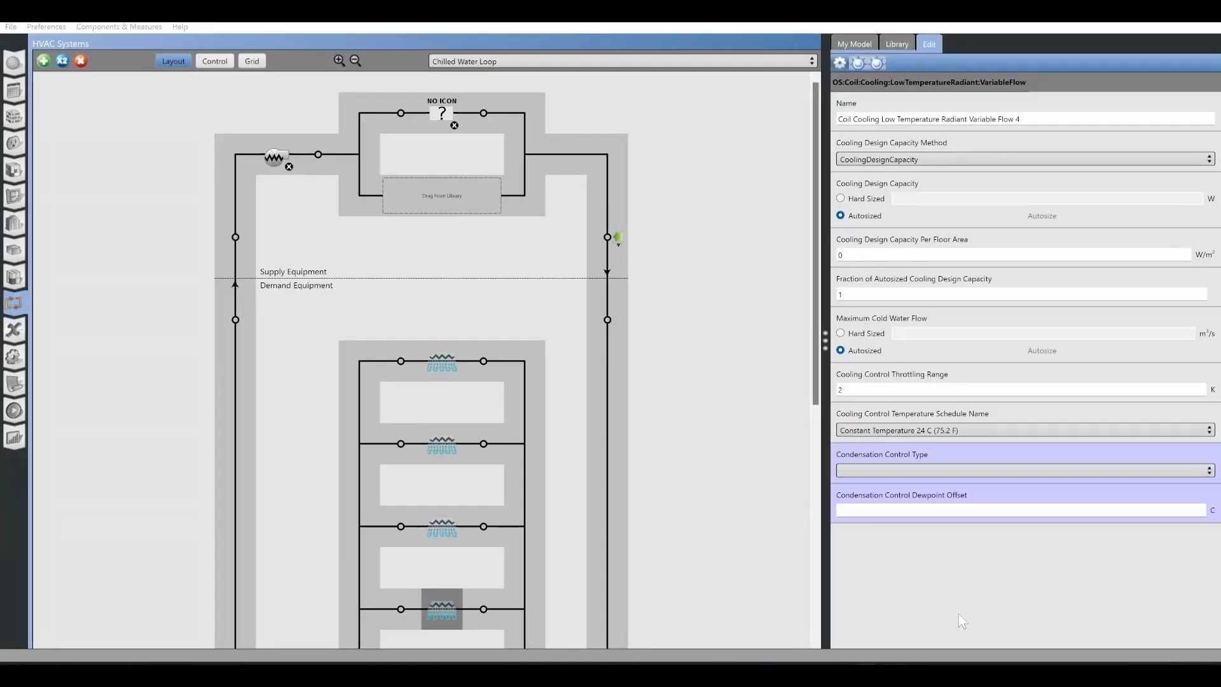
click(152, 270)
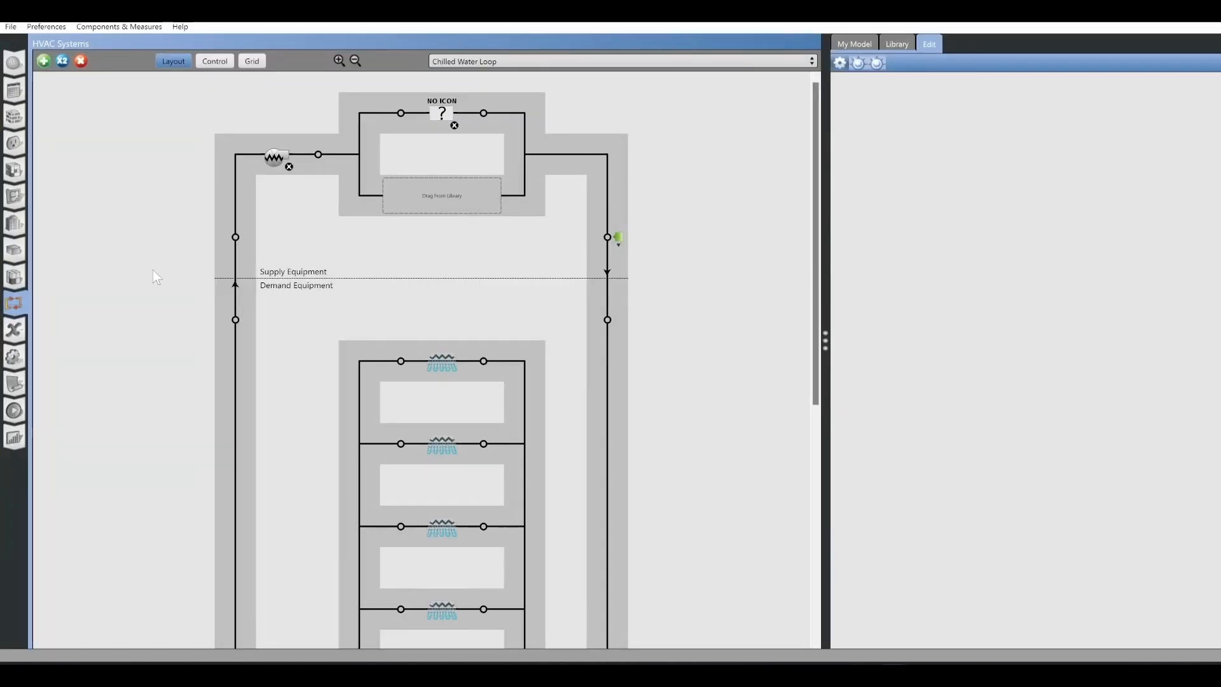
click(445, 366)
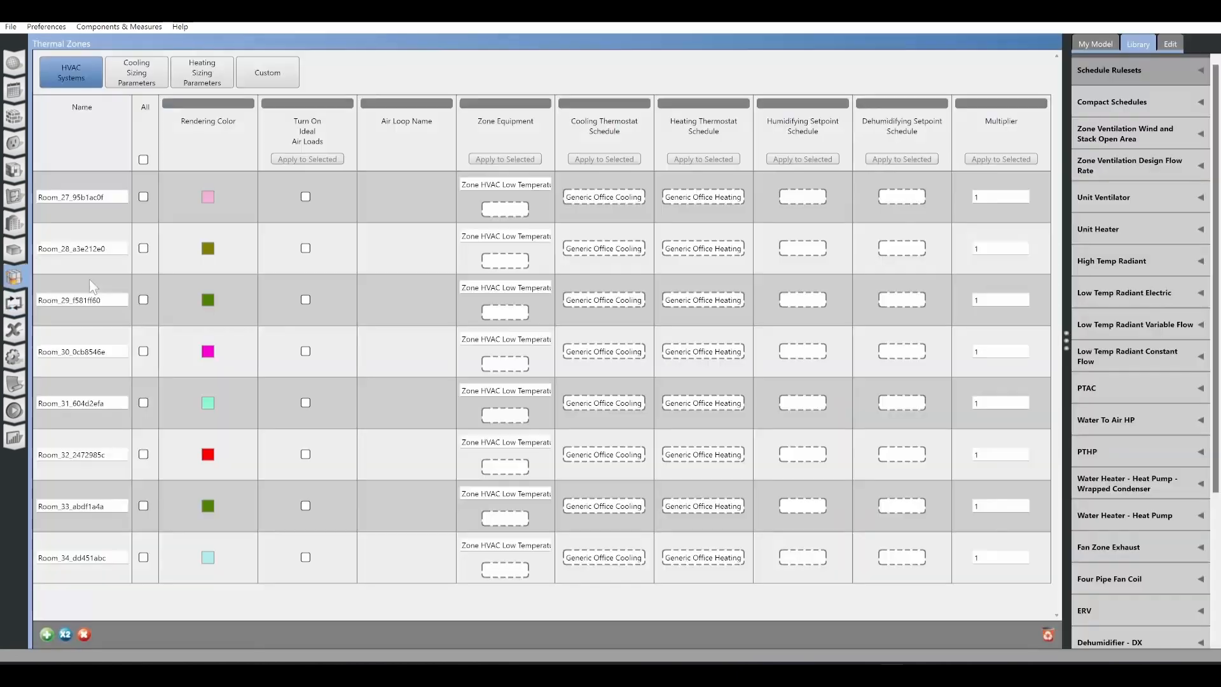
Step: Inspect the low temperature radiant unit of the first thermal zone, including its Radiant Surface Type, and the constructions assigned to the spaces' surfaces
click(522, 181)
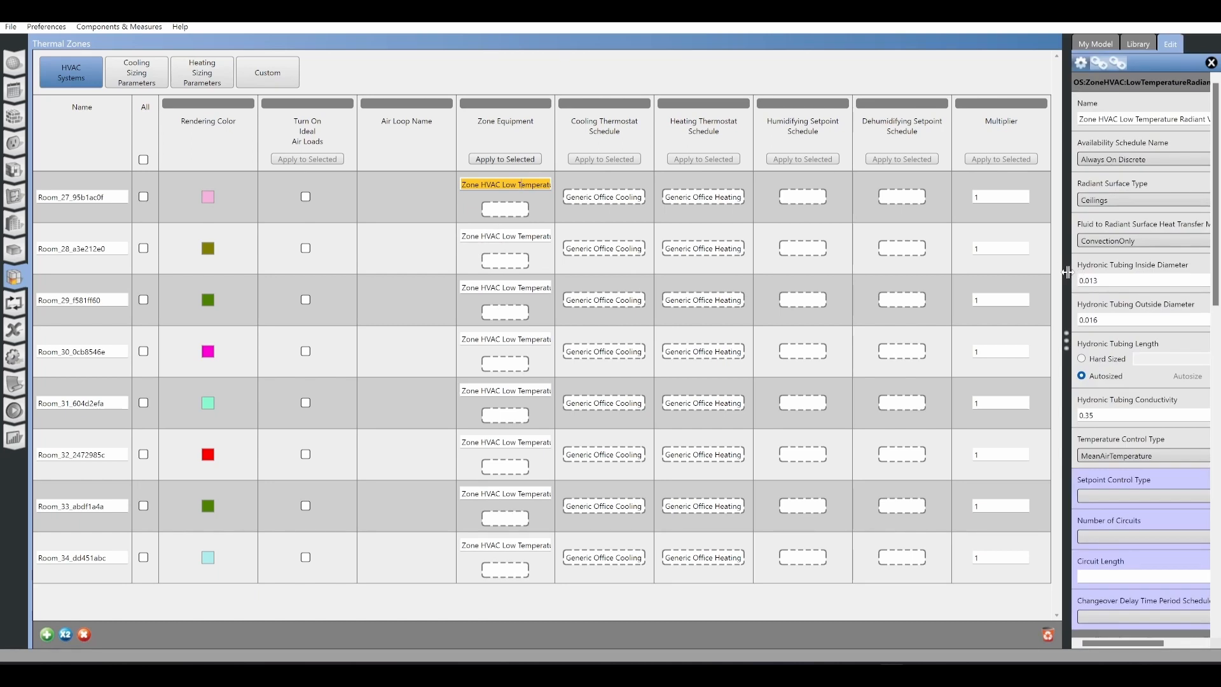
drag(1066, 272, 958, 280)
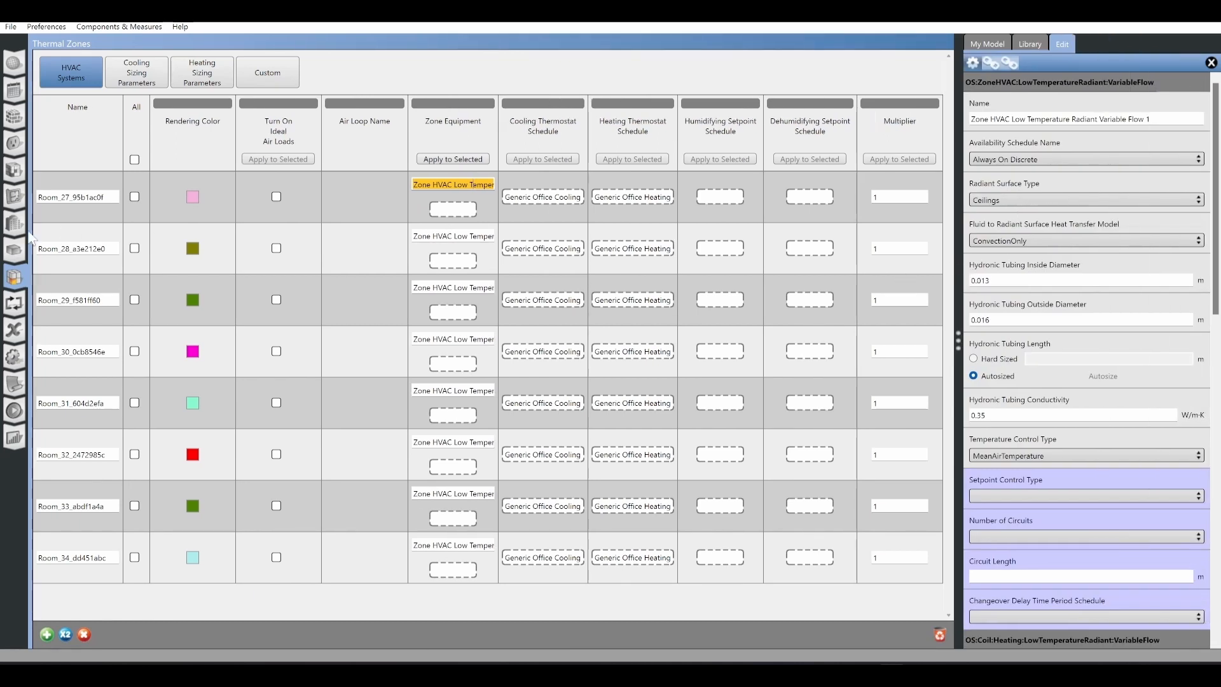
click(16, 273)
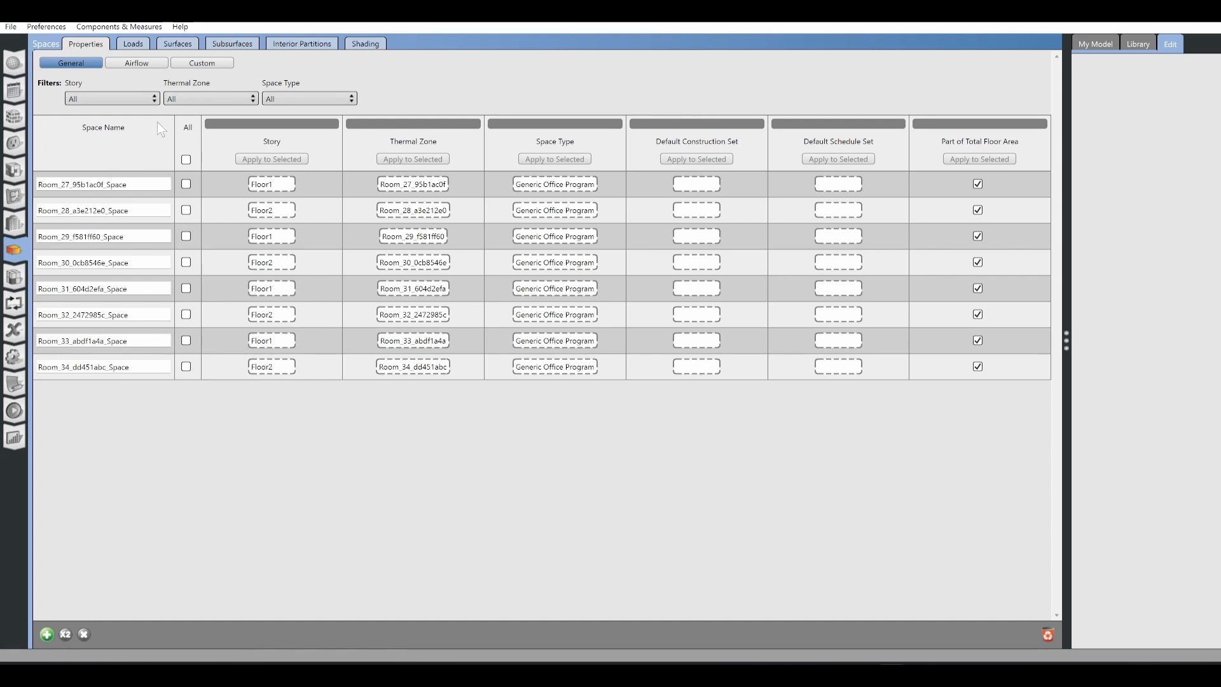
click(173, 45)
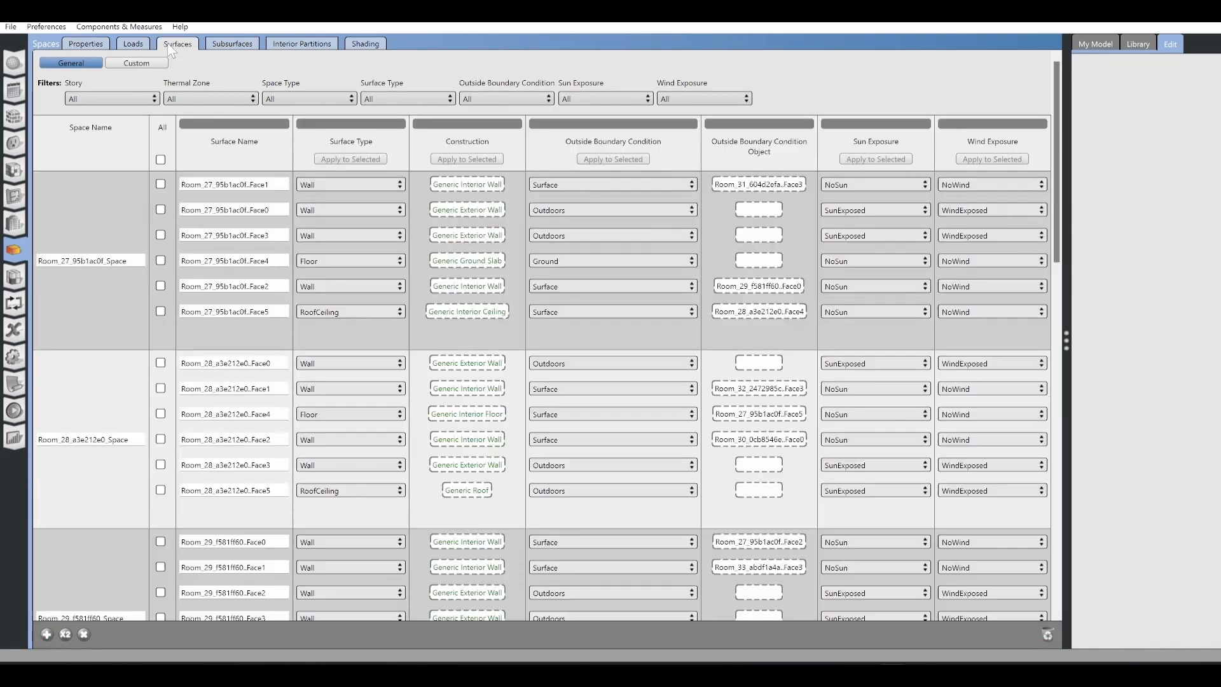
click(497, 313)
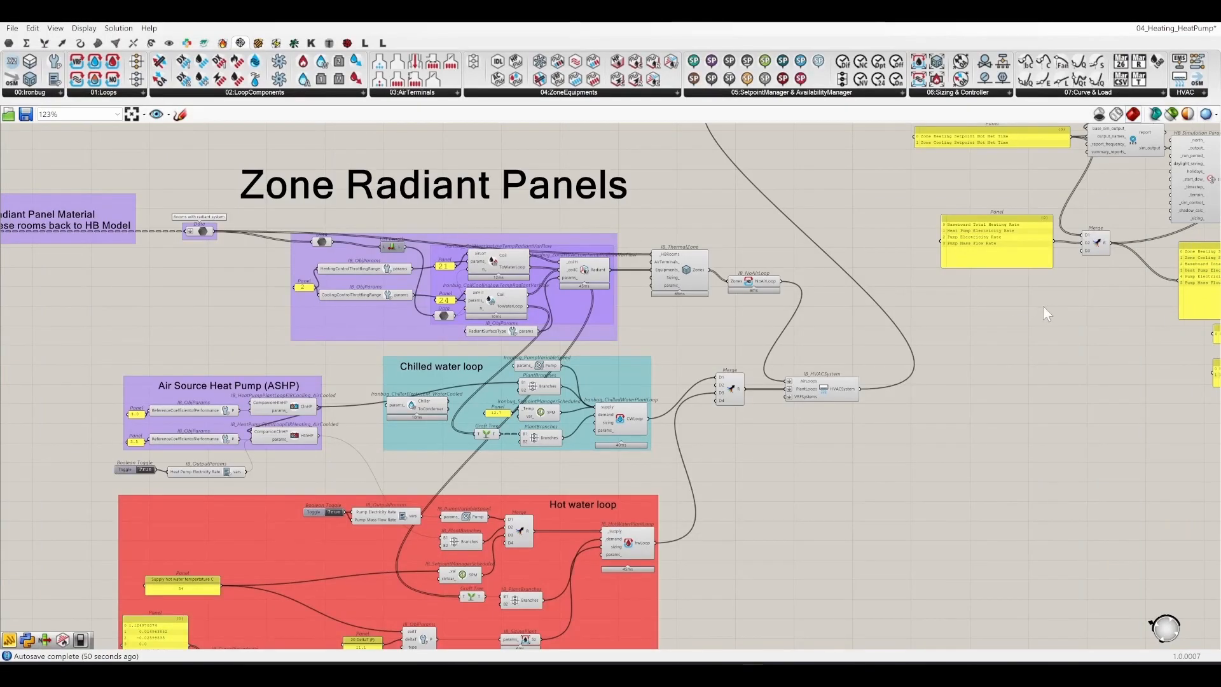
Step: Switch to Grasshopper and check how the HB Apply ConstructionSet rooms and HB Detailed HVAC are connected
right_drag(684, 270, 856, 500)
scroll(718, 479, down, 3)
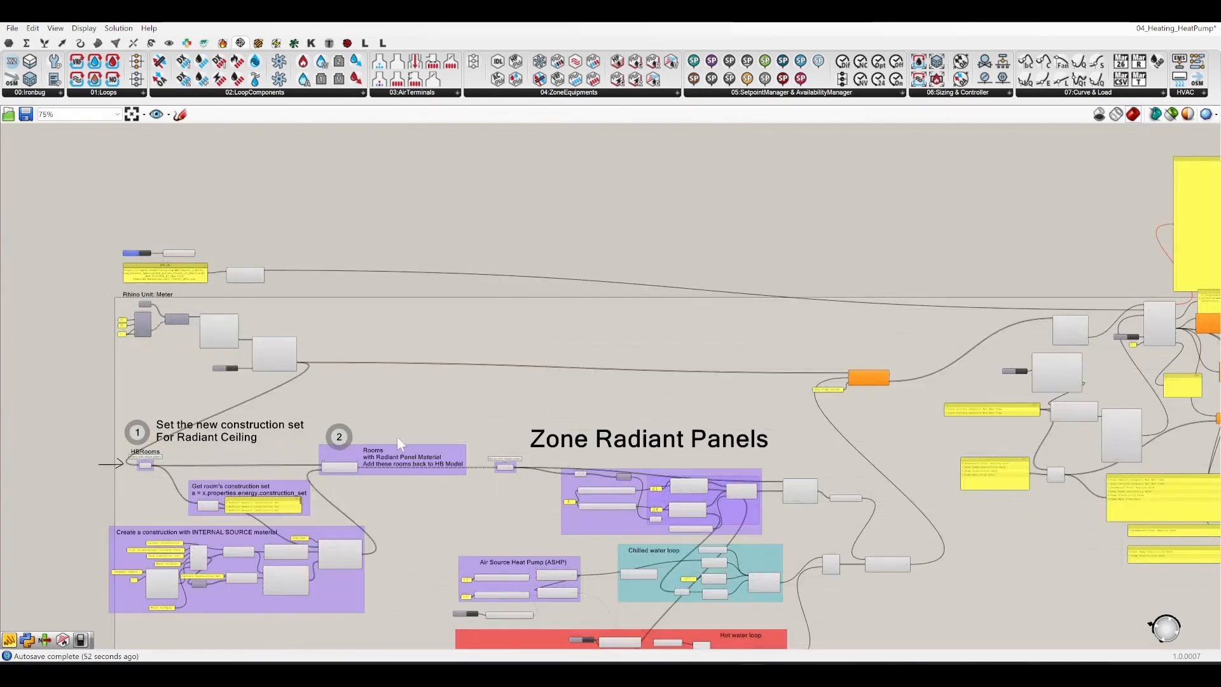
scroll(287, 434, up, 3)
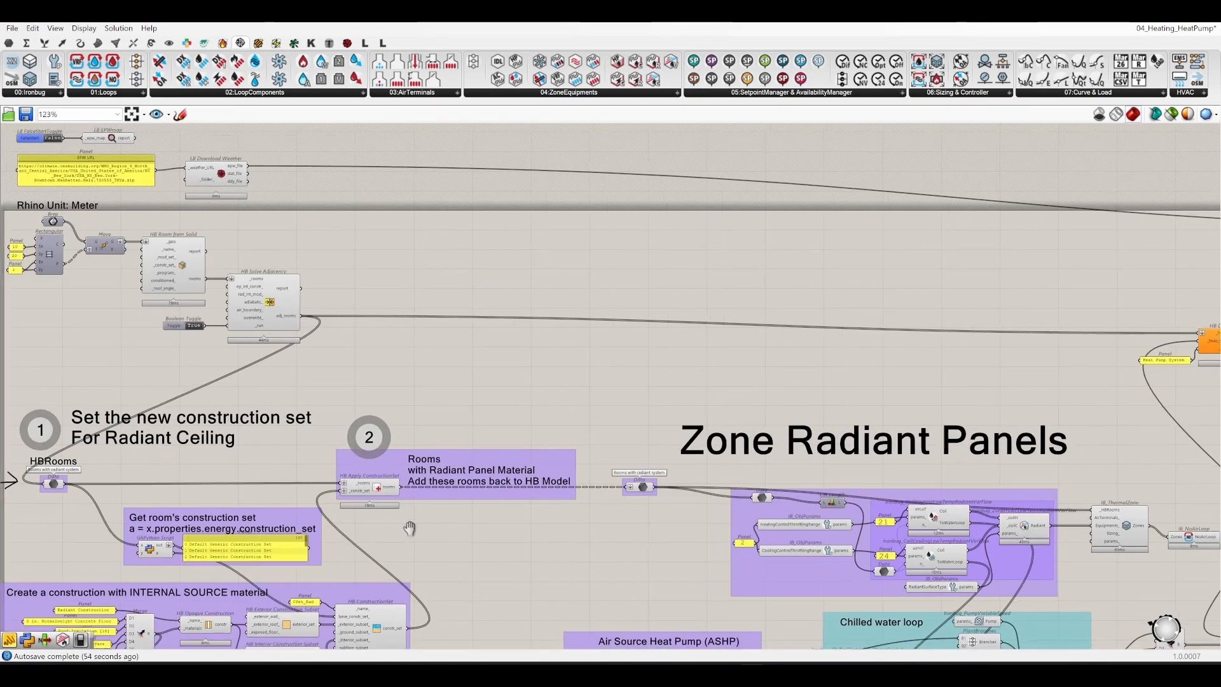
right_drag(458, 548, 392, 514)
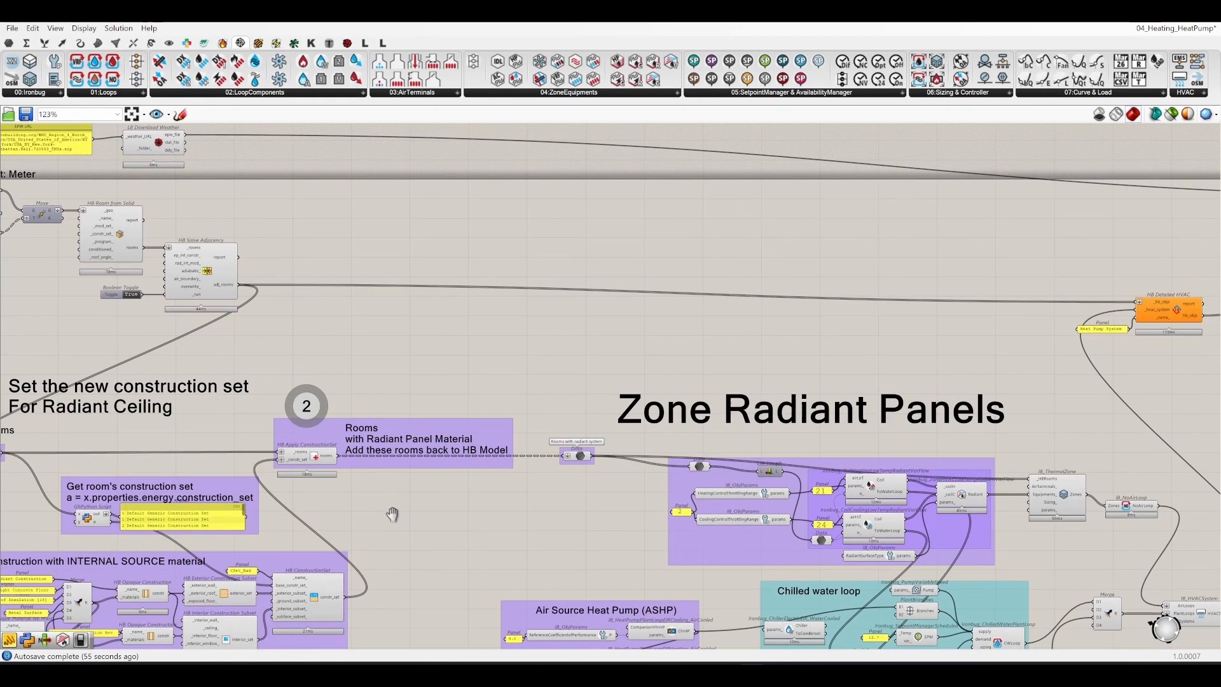
click(319, 463)
mouse_move(413, 497)
right_down()
mouse_move(462, 400)
mouse_move(420, 496)
right_up()
click(1181, 307)
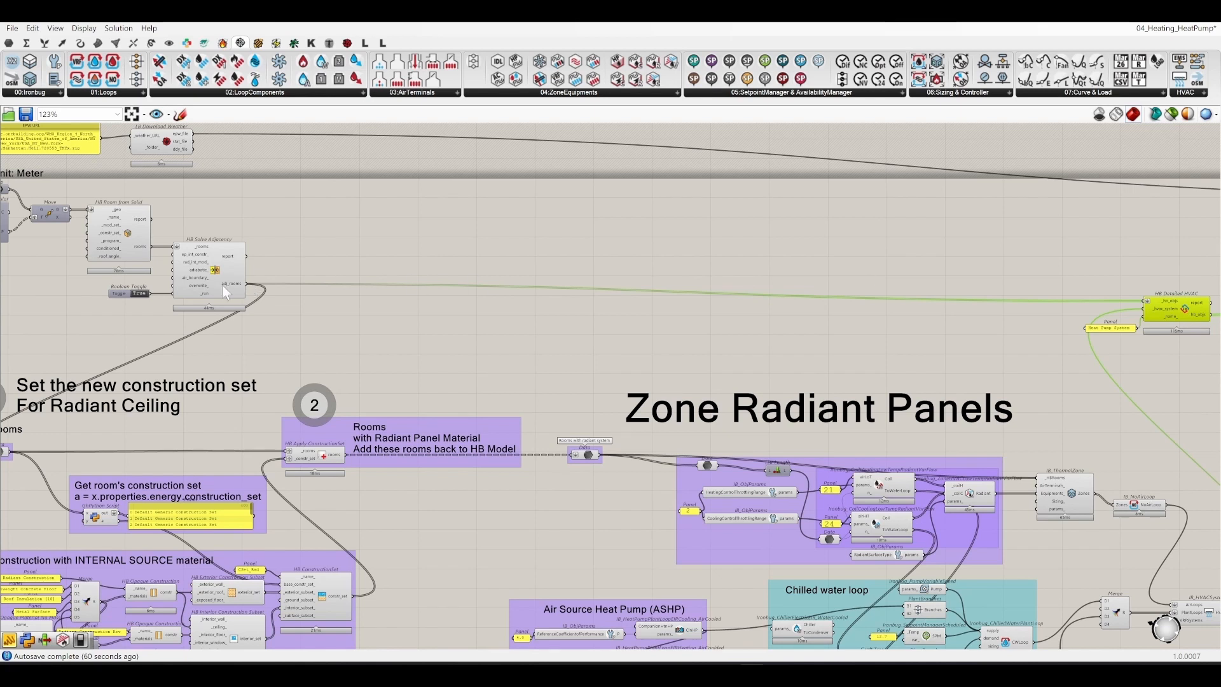
Step: Trace the rooms wiring from HB Solve Adjacency through HB Detailed HVAC to HB Model
scroll(222, 284, up, 3)
right_drag(450, 276, 710, 286)
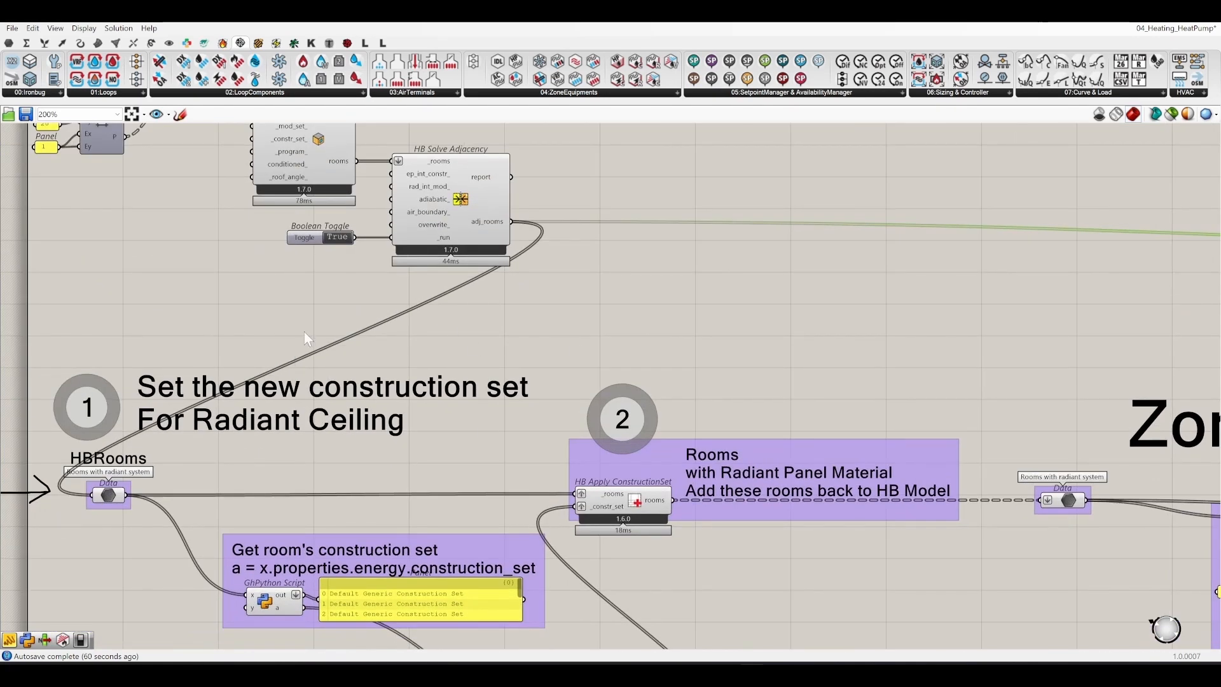
scroll(305, 339, down, 3)
right_drag(595, 358, 490, 385)
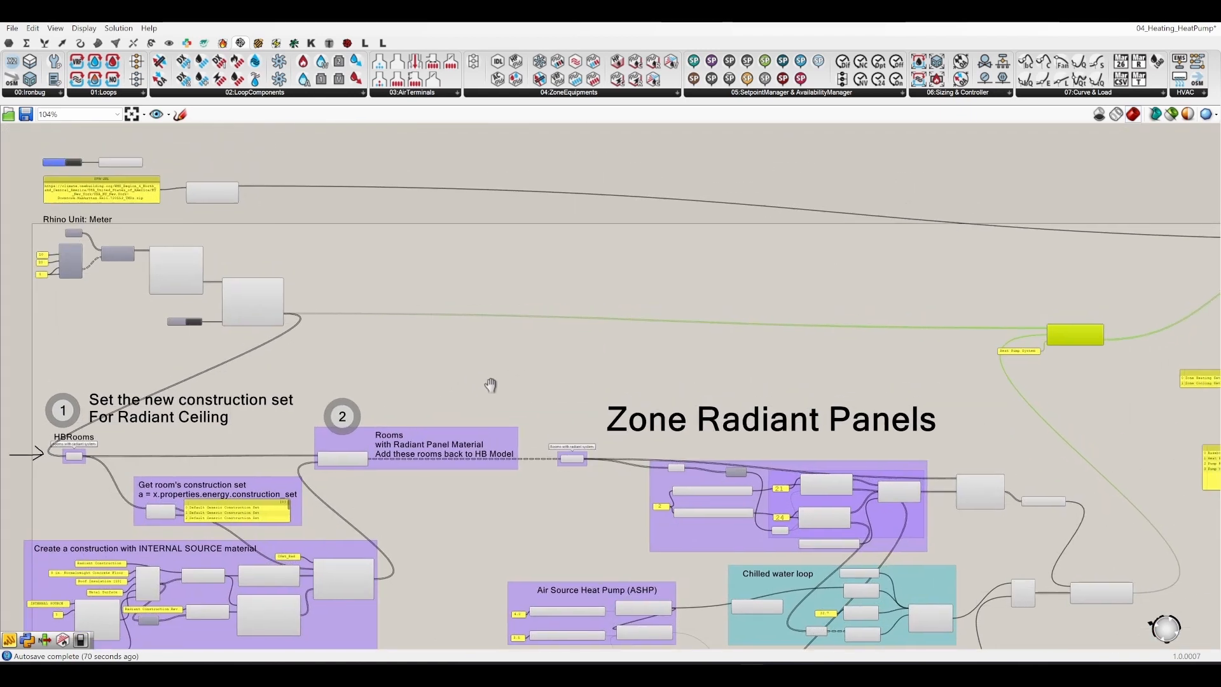
scroll(547, 419, up, 3)
scroll(572, 368, down, 2)
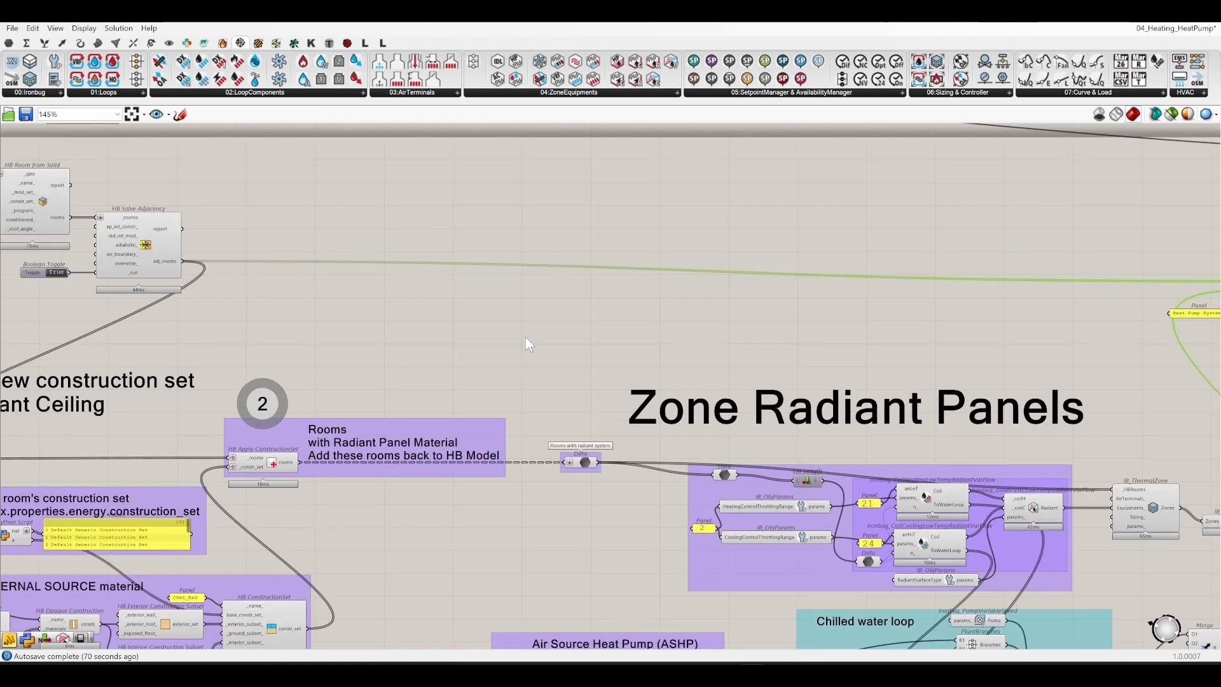
scroll(378, 357, down, 3)
right_drag(638, 316, 504, 346)
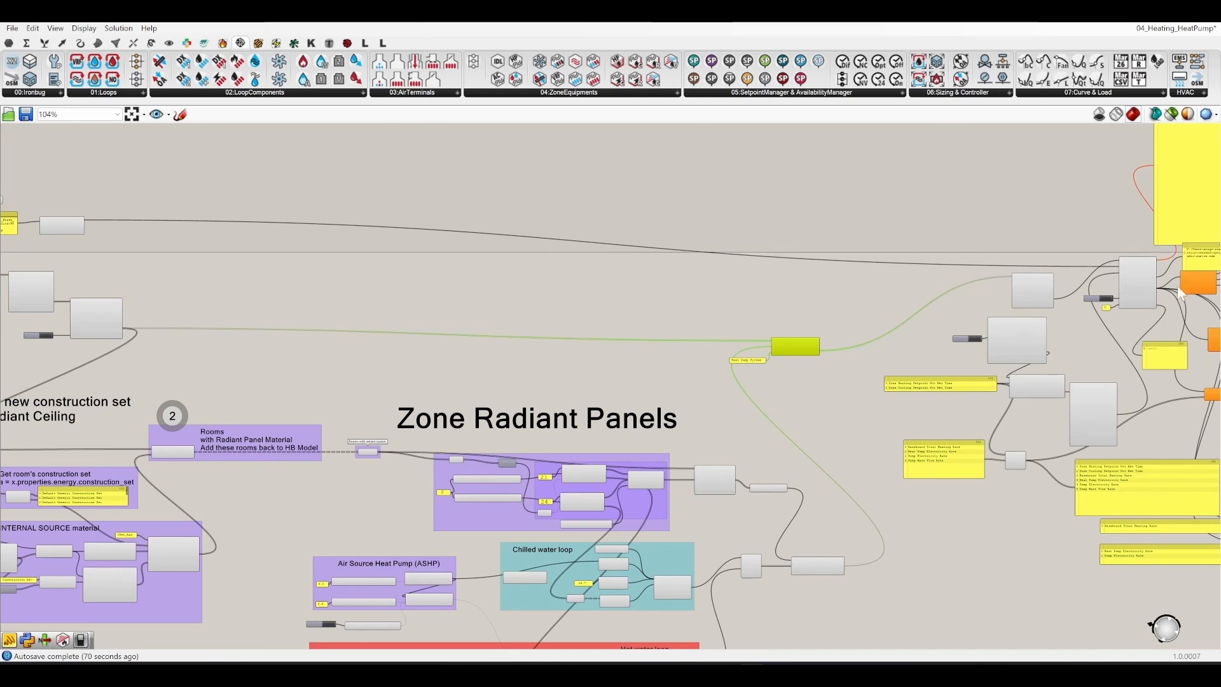
scroll(1162, 294, up, 6)
double_click(1020, 302)
scroll(979, 275, down, 5)
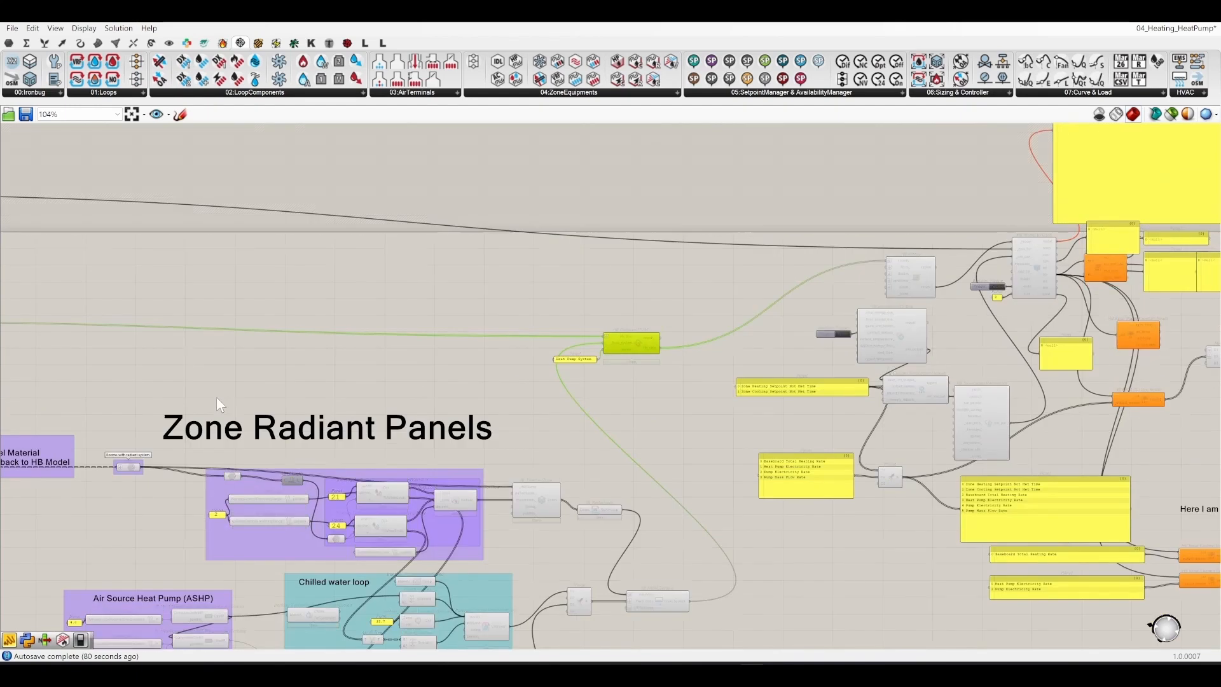
Step: Wire the "Rooms with radiant system" Data parameter into _hb_objs of HB Detailed HVAC, replacing the adj_rooms connection
right_drag(219, 405, 586, 393)
scroll(496, 477, up, 3)
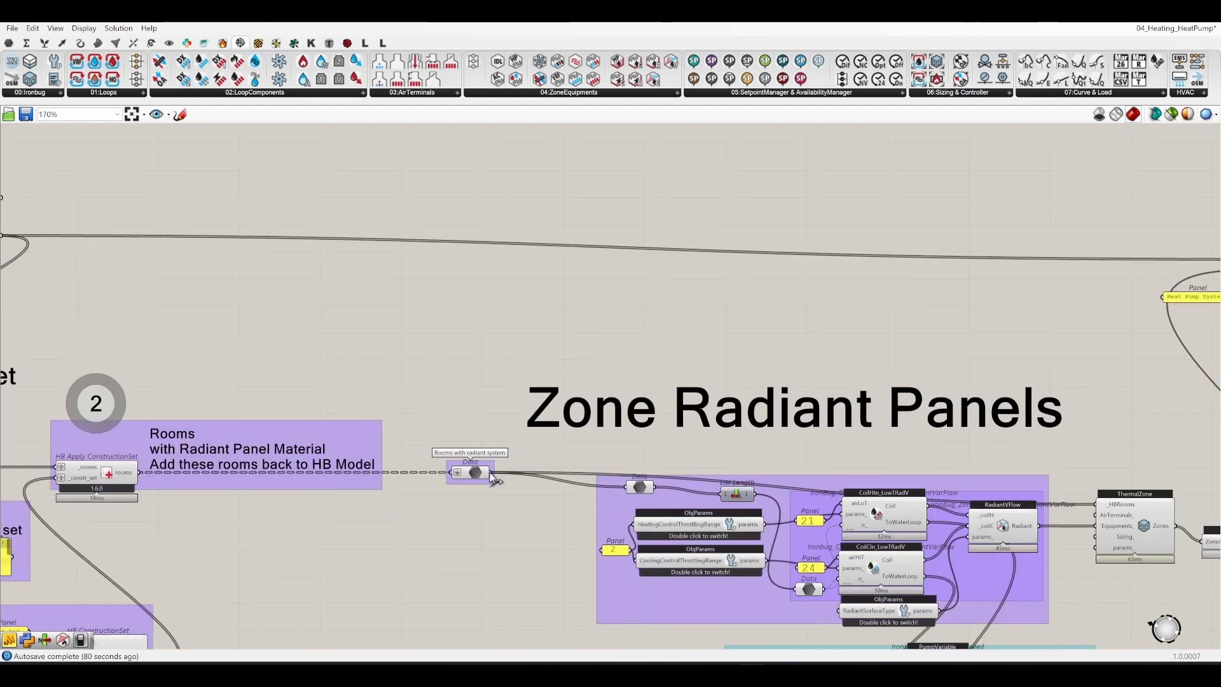
scroll(283, 407, down, 2)
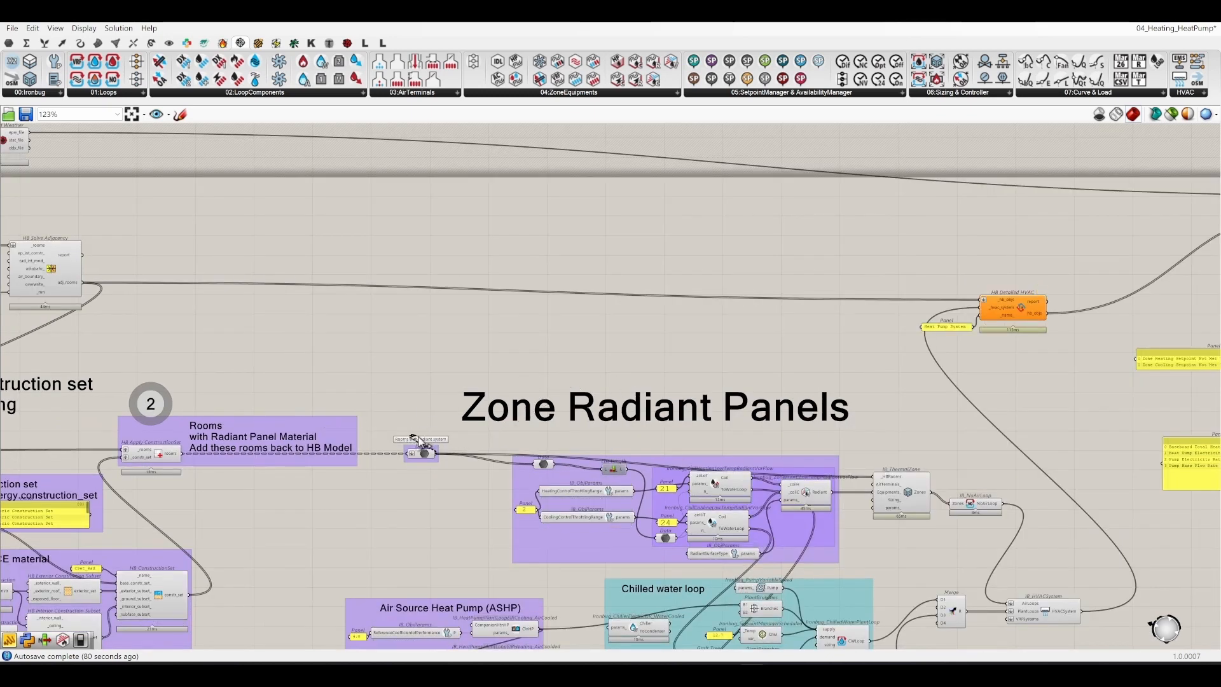
scroll(419, 440, up, 1)
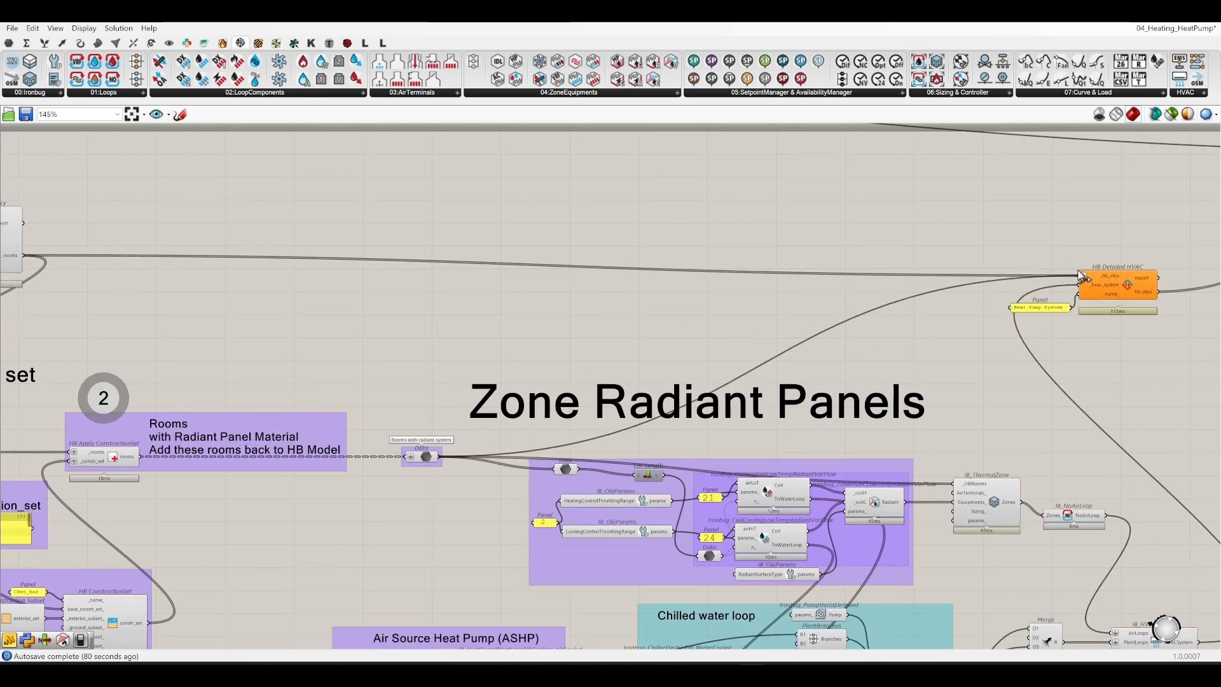
drag(1079, 273, 1081, 275)
Step: Move the "Rooms with radiant system" Data parameter above the Zone Radiant Panels title, level with HB Detailed HVAC's object input
click(425, 457)
drag(425, 456, 448, 274)
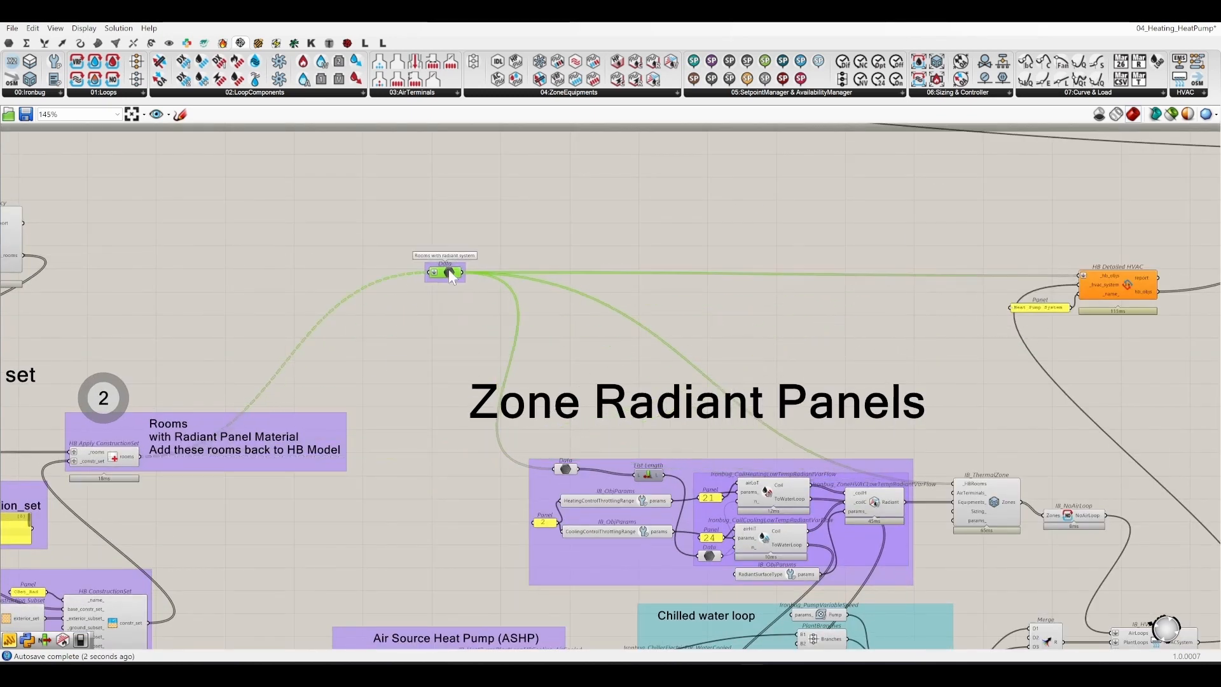
scroll(582, 283, down, 3)
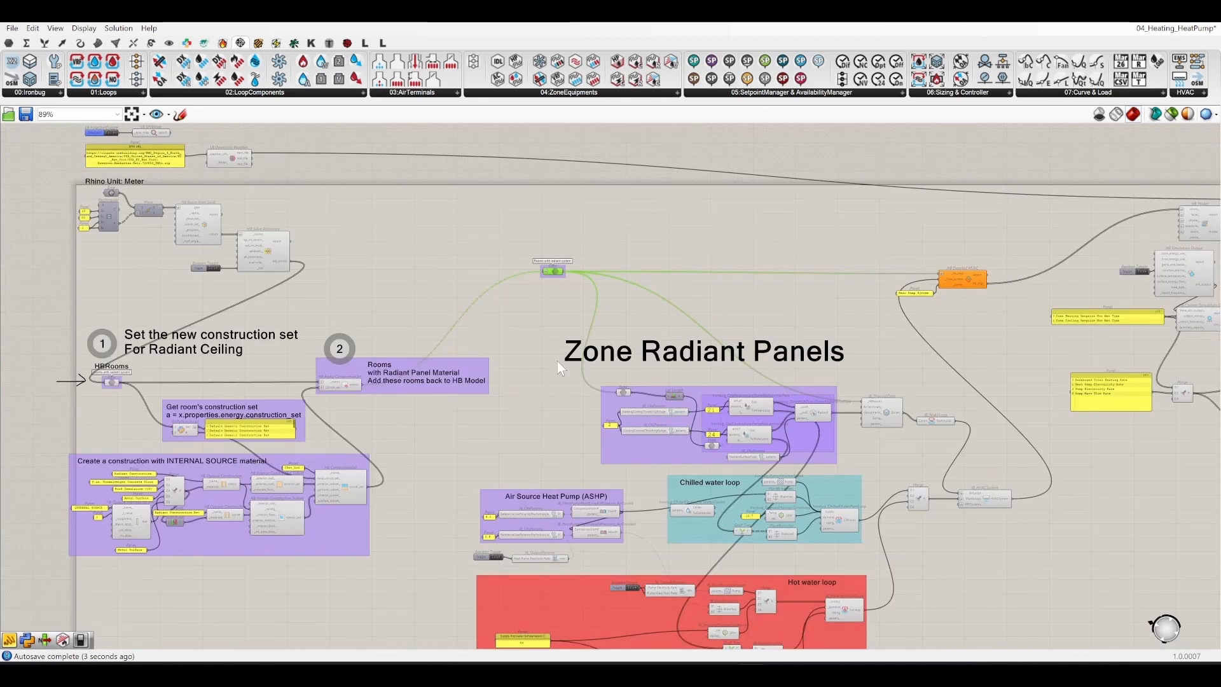
click(527, 324)
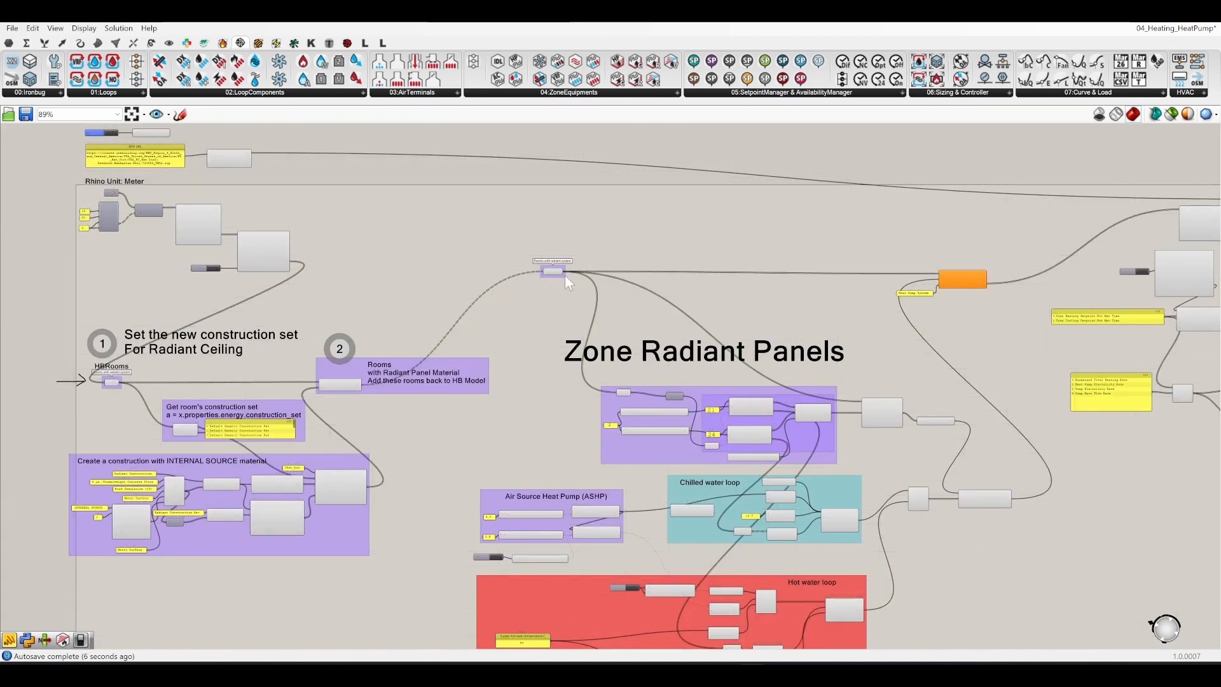
Step: Set the Boolean Toggle for the _write input of HB Model to OSM to True
right_drag(655, 390, 500, 394)
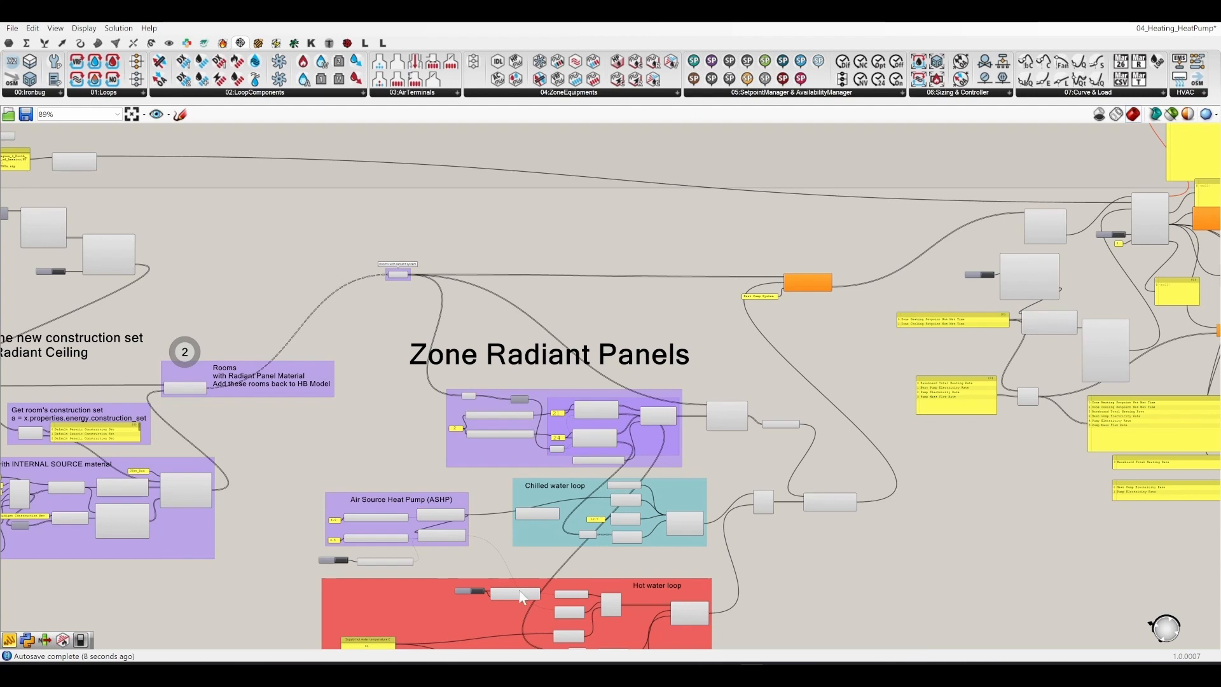
scroll(677, 418, up, 6)
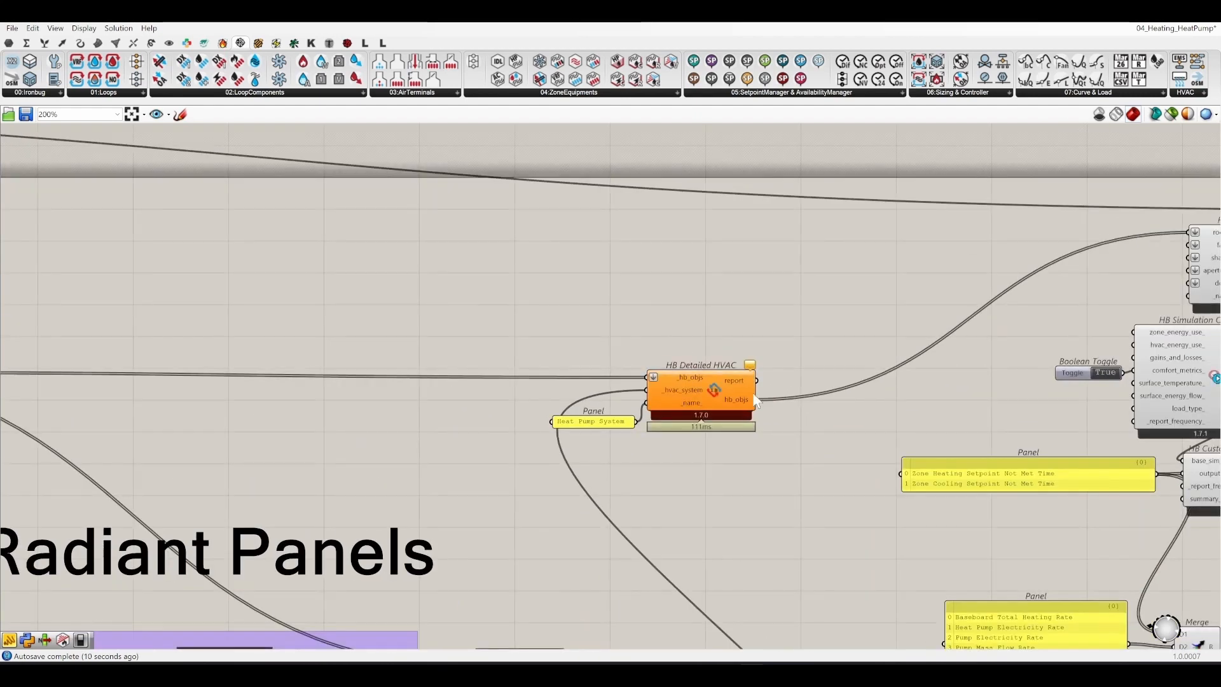
scroll(755, 397, down, 3)
scroll(830, 343, up, 5)
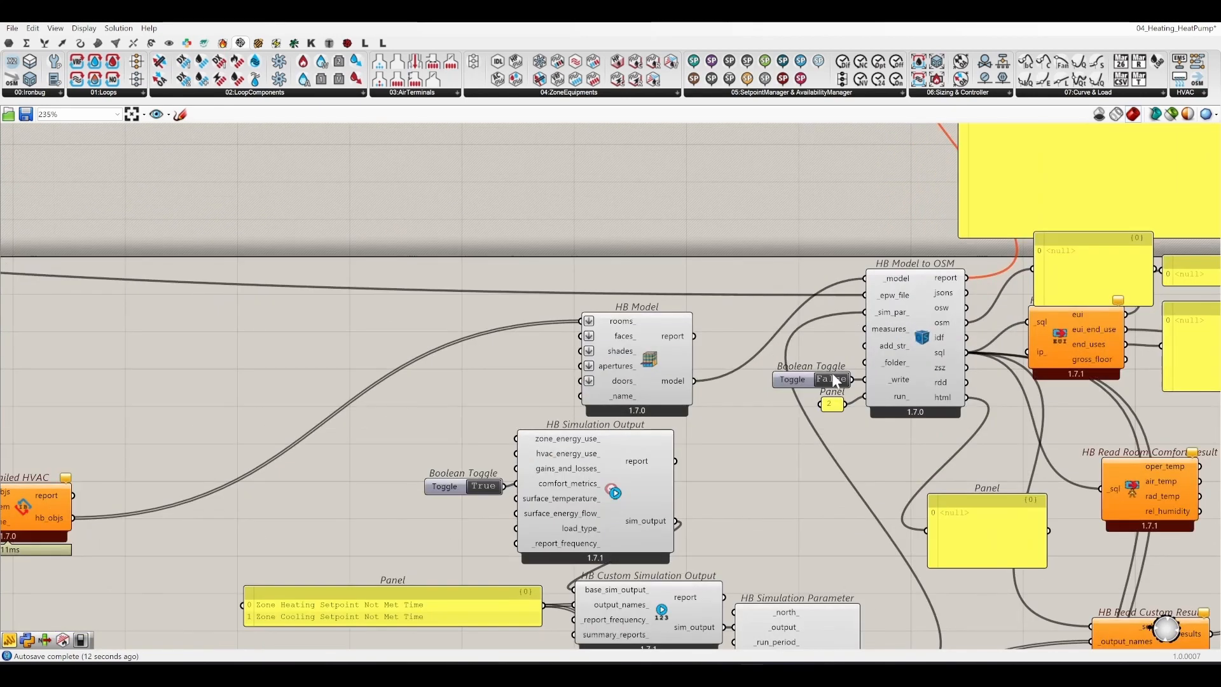
double_click(833, 378)
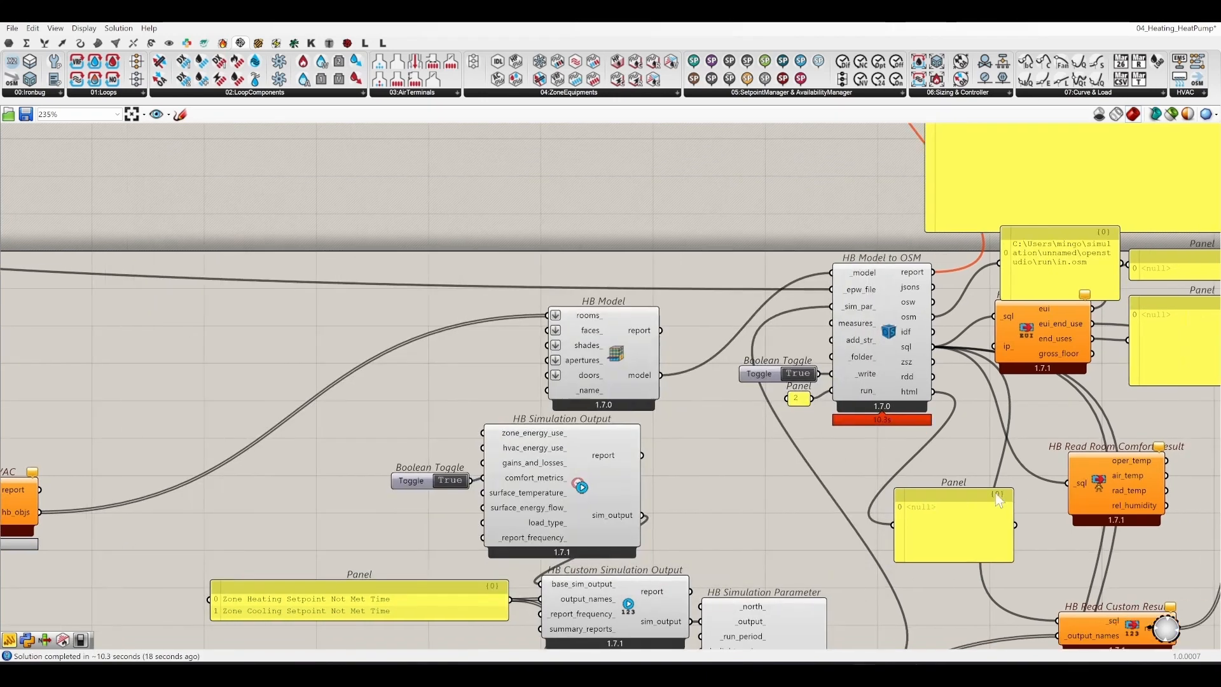
Step: Run the simulation by wiring the Boolean Toggle into run_ of HB Model to OSM instead of the value panel, and save the definition
right_drag(1065, 413, 777, 475)
scroll(550, 464, up, 1)
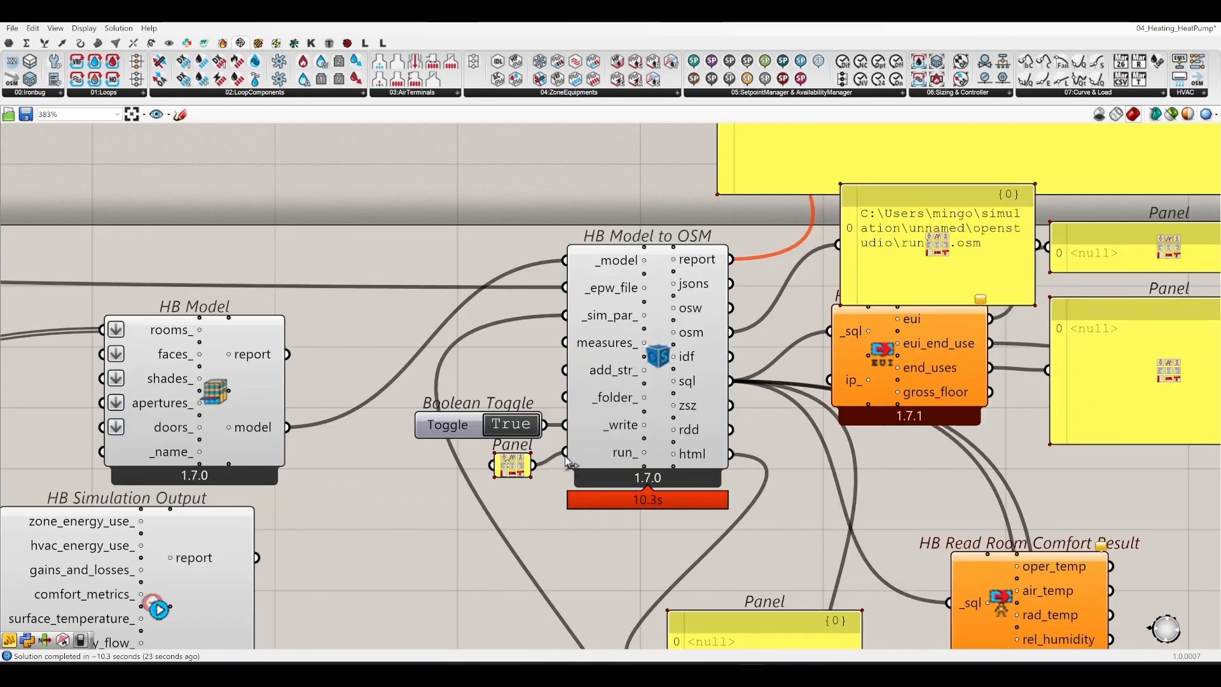
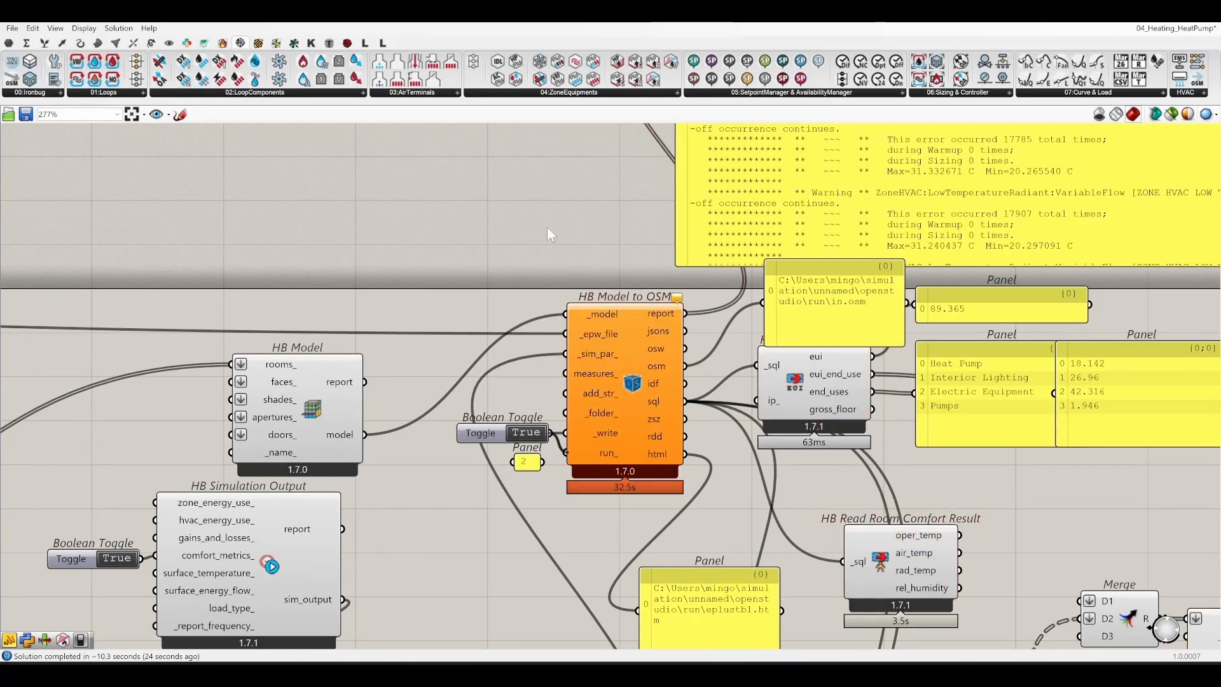
right_drag(534, 227, 507, 256)
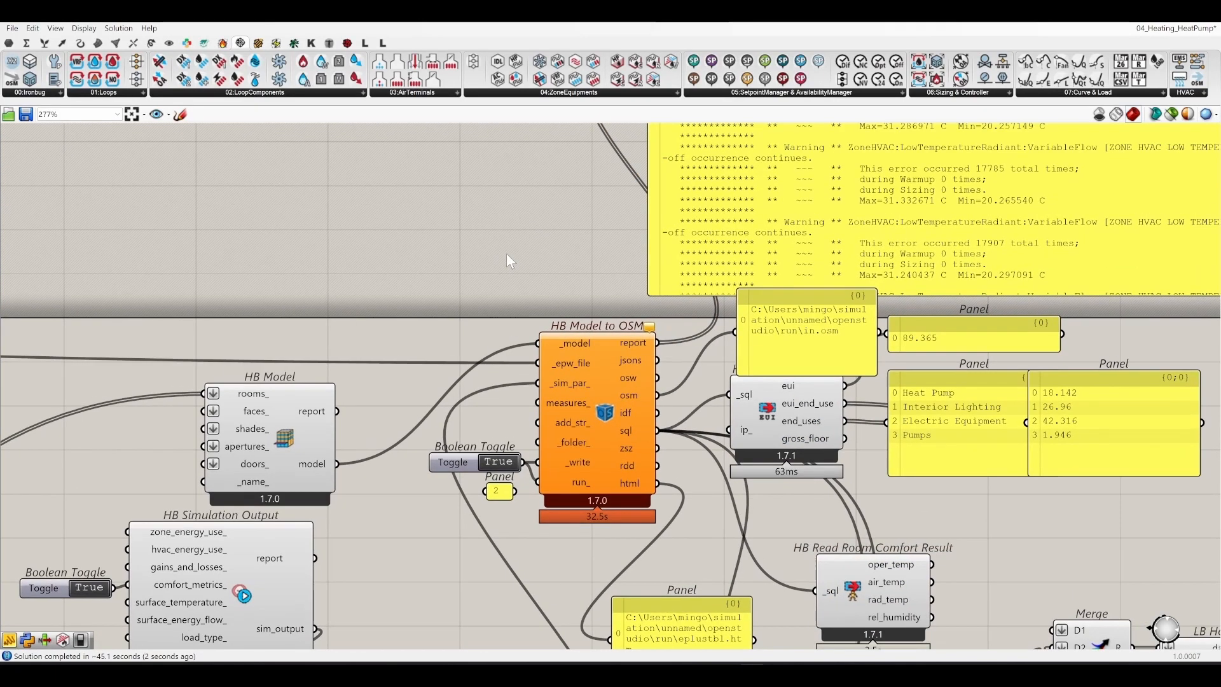
key(ctrl+s)
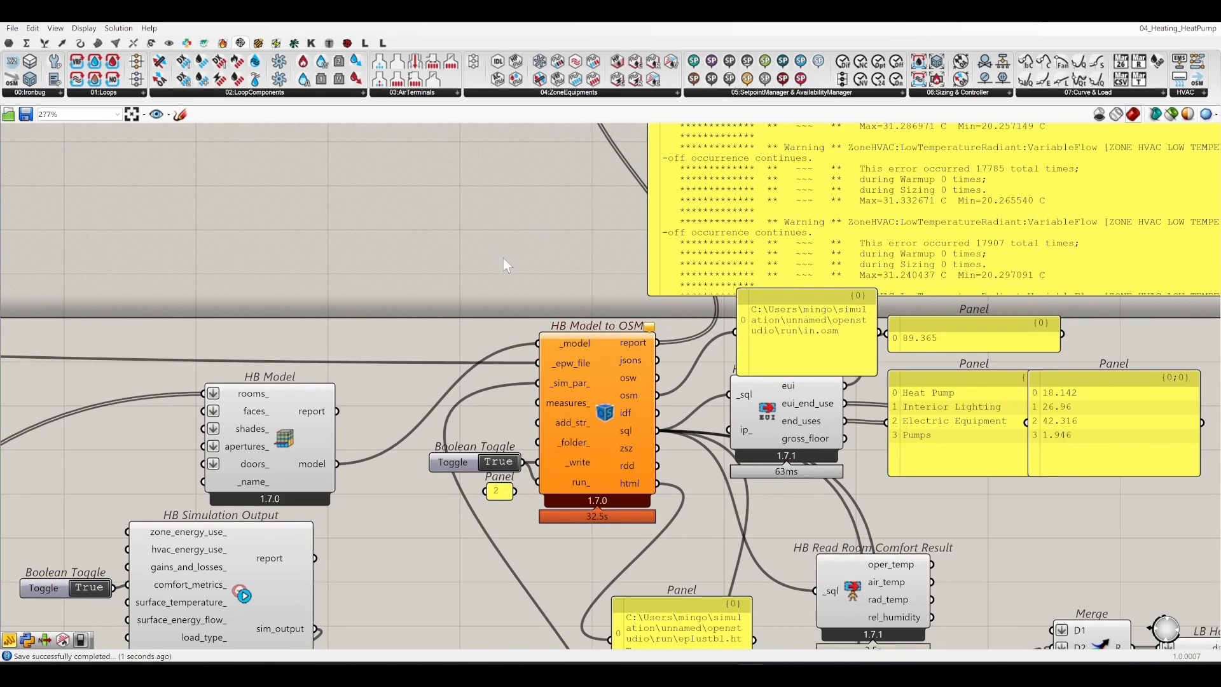
Step: Review the simulation report, the EUI and end-use panels, and the custom simulation output setup
scroll(359, 280, down, 2)
right_drag(937, 436, 911, 446)
scroll(759, 407, up, 3)
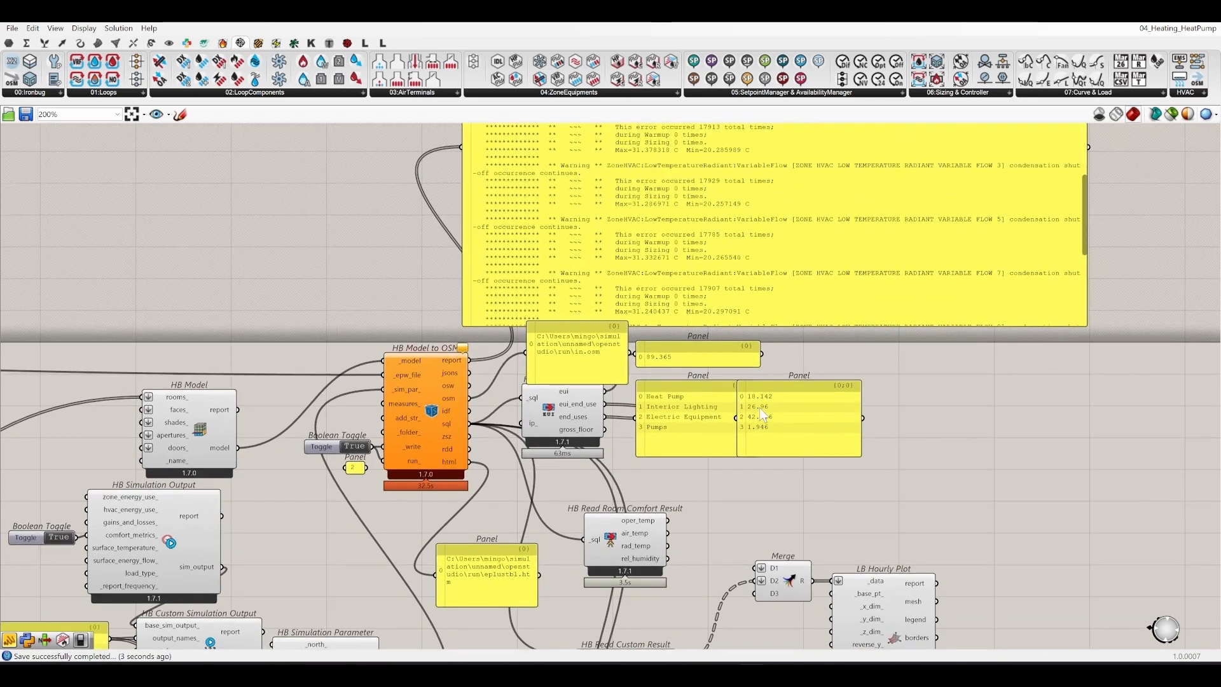
scroll(757, 407, down, 1)
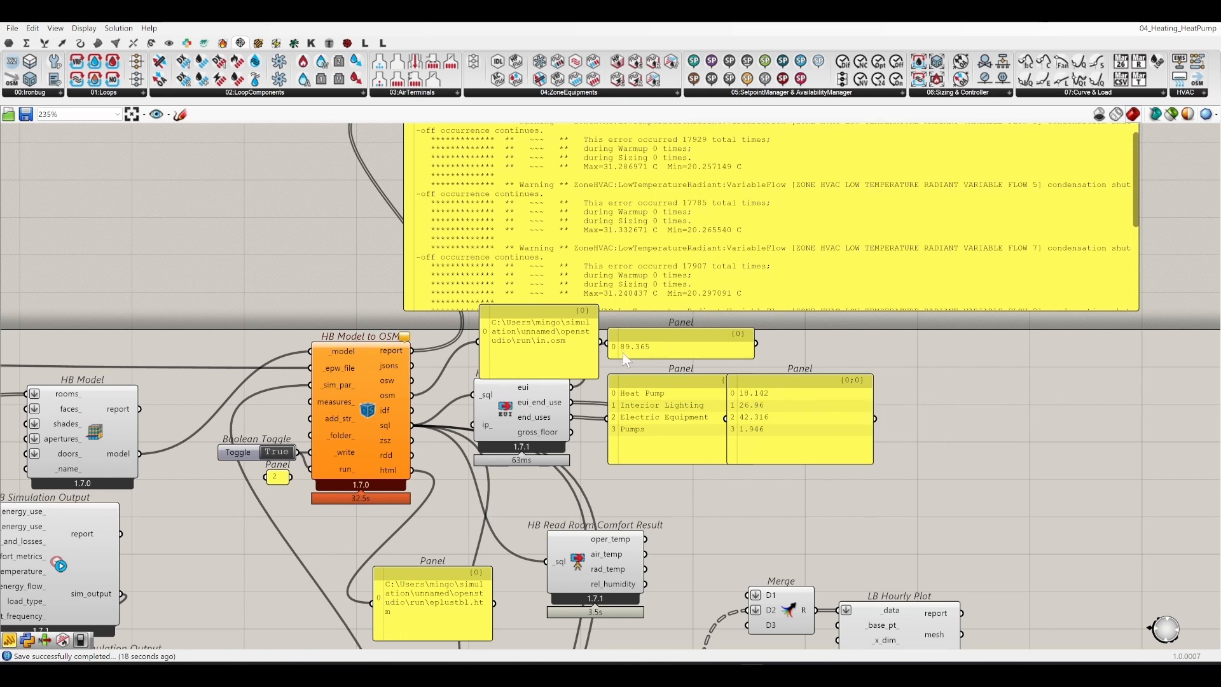
scroll(875, 321, down, 5)
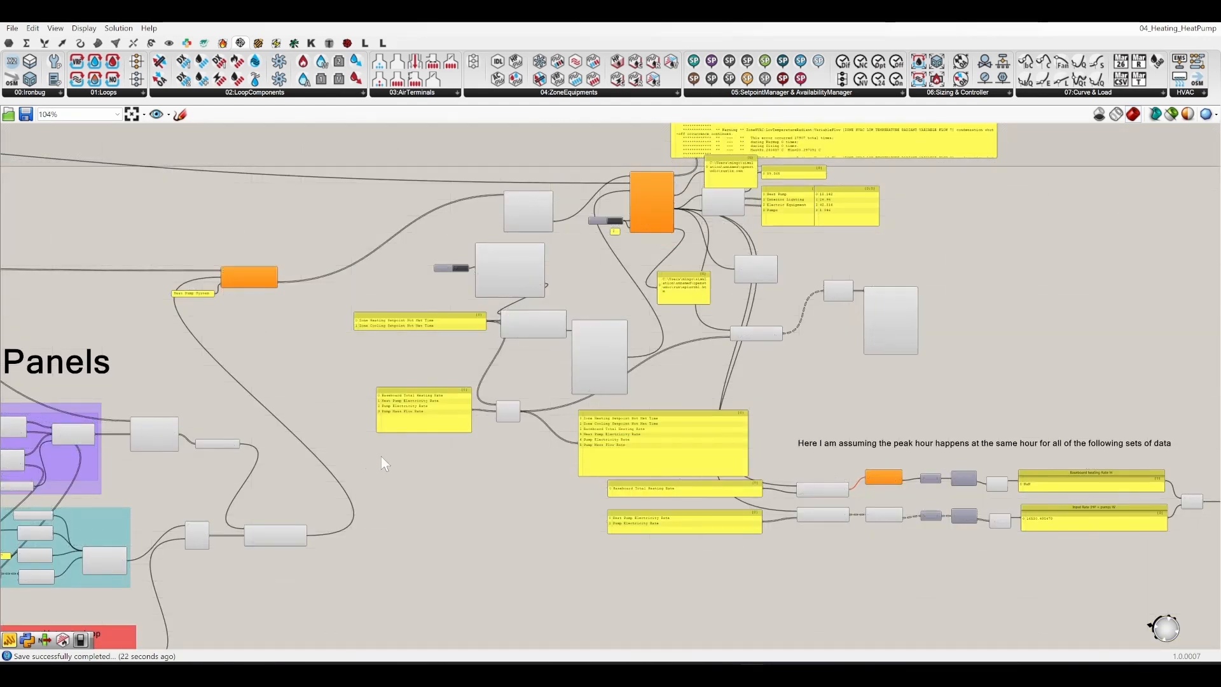
scroll(570, 325, up, 5)
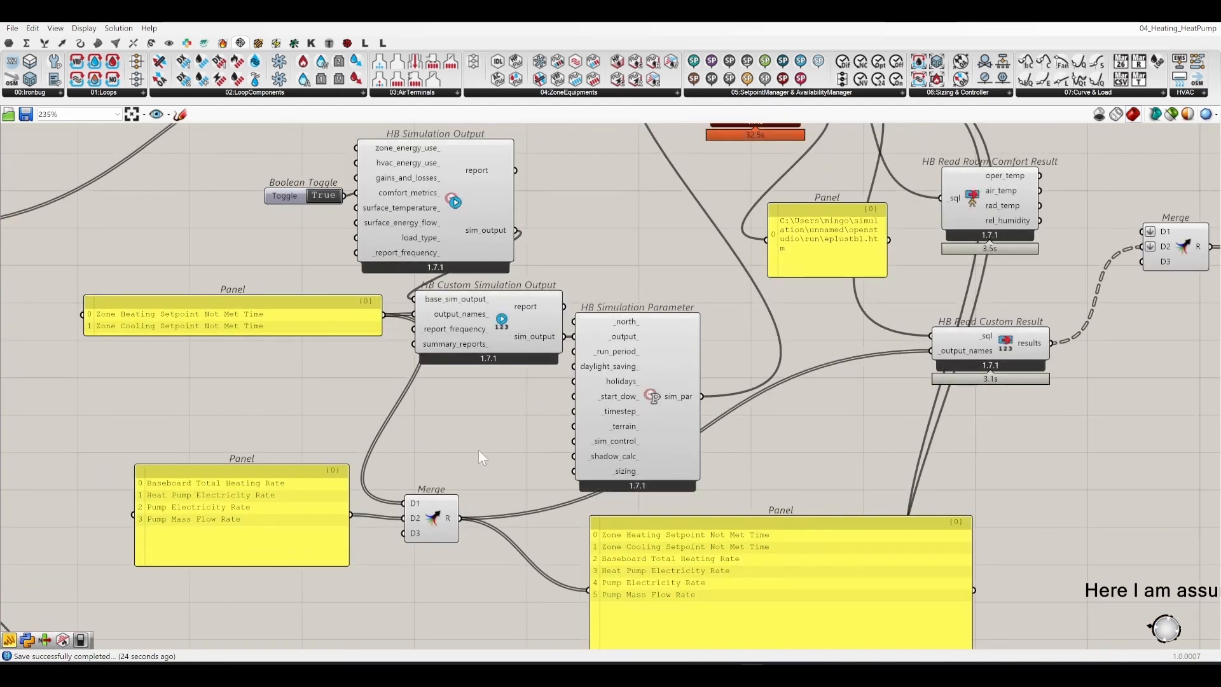
Step: Move the Grasshopper window aside and examine the Zone Heating Setpoint Not Met Time charts for each room in Rhino's Top viewport
drag(731, 12, 983, 327)
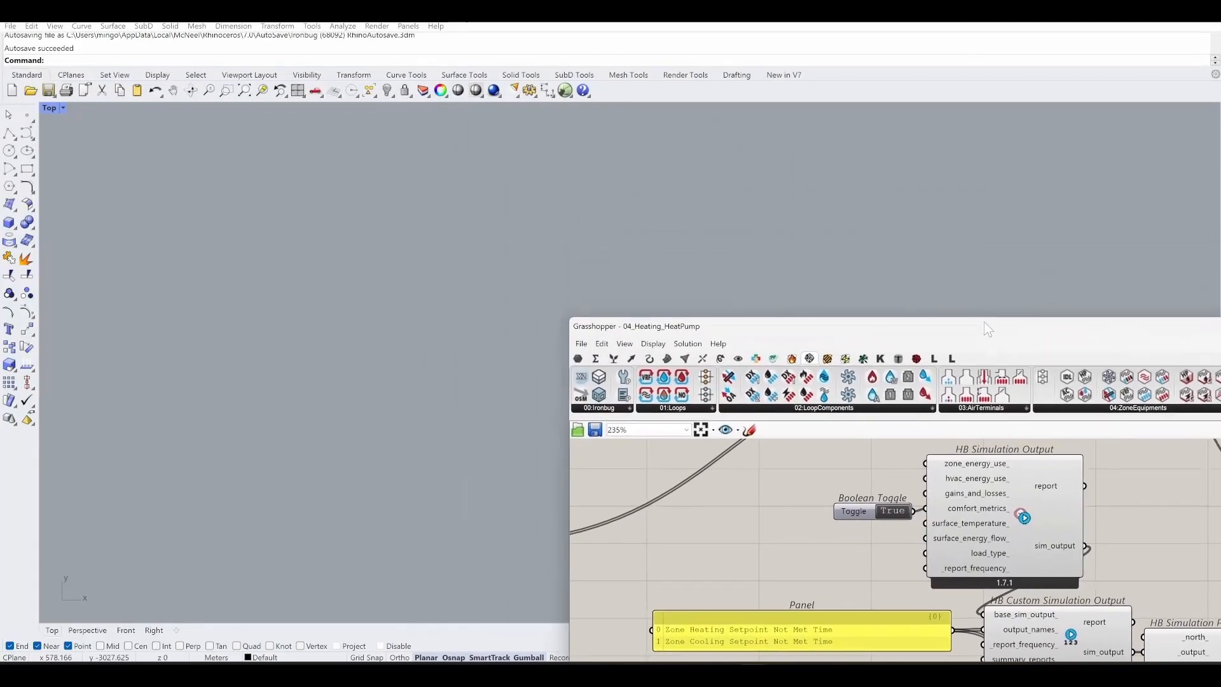
scroll(414, 391, down, 2)
scroll(414, 391, down, 2)
right_drag(399, 293, 405, 446)
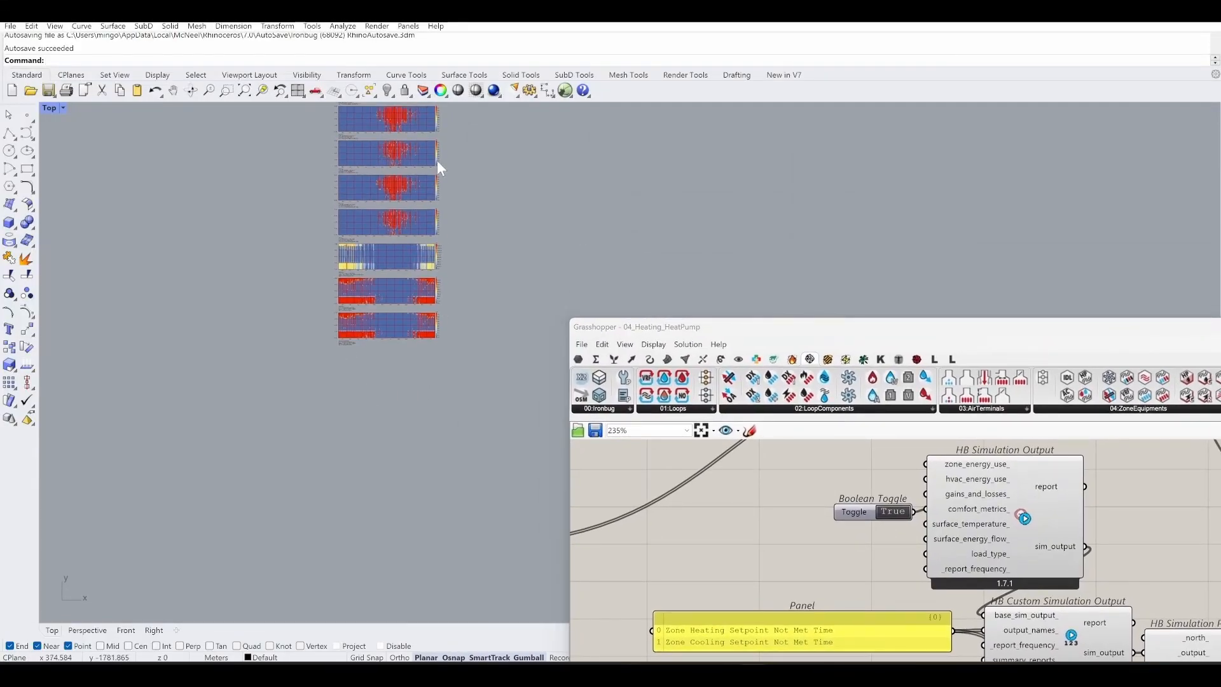
right_drag(439, 162, 439, 400)
right_drag(456, 282, 419, 511)
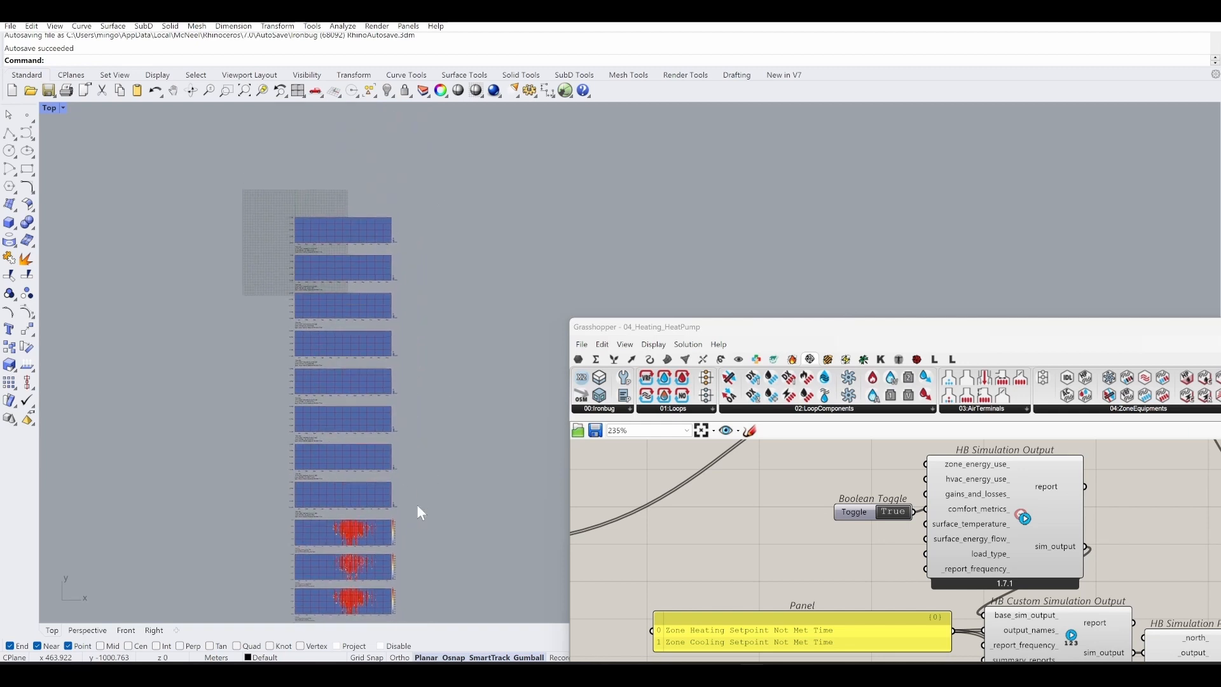
scroll(333, 305, up, 5)
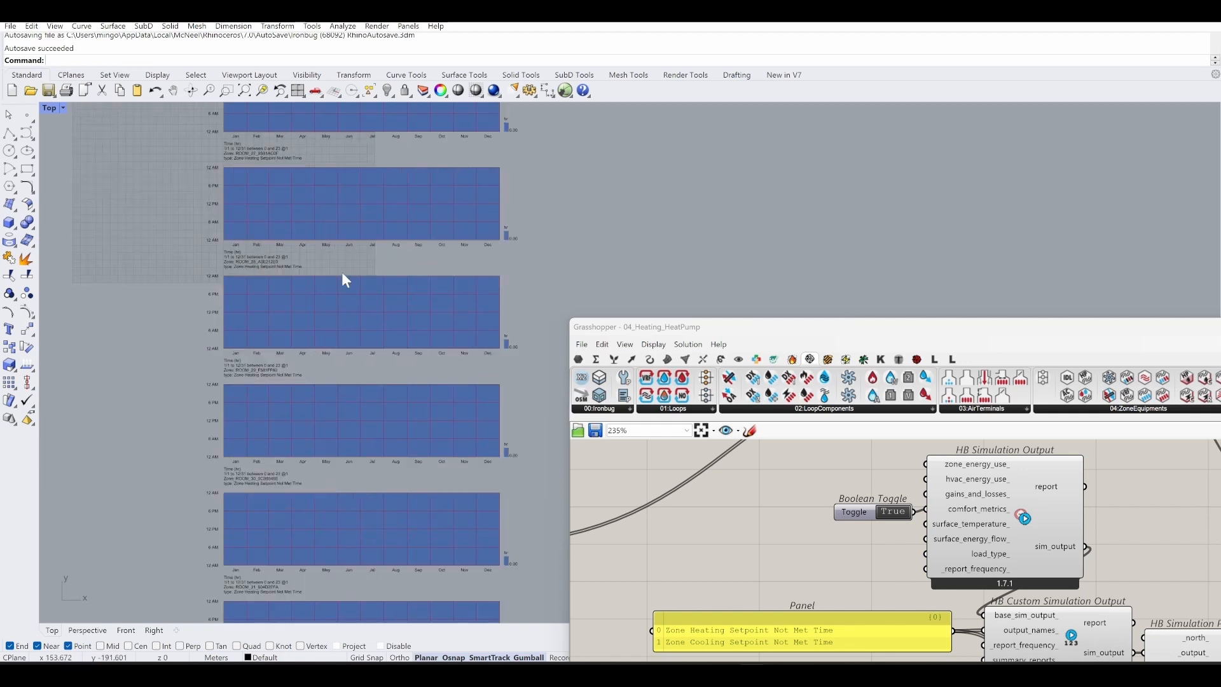
right_drag(344, 276, 383, 452)
scroll(351, 321, up, 4)
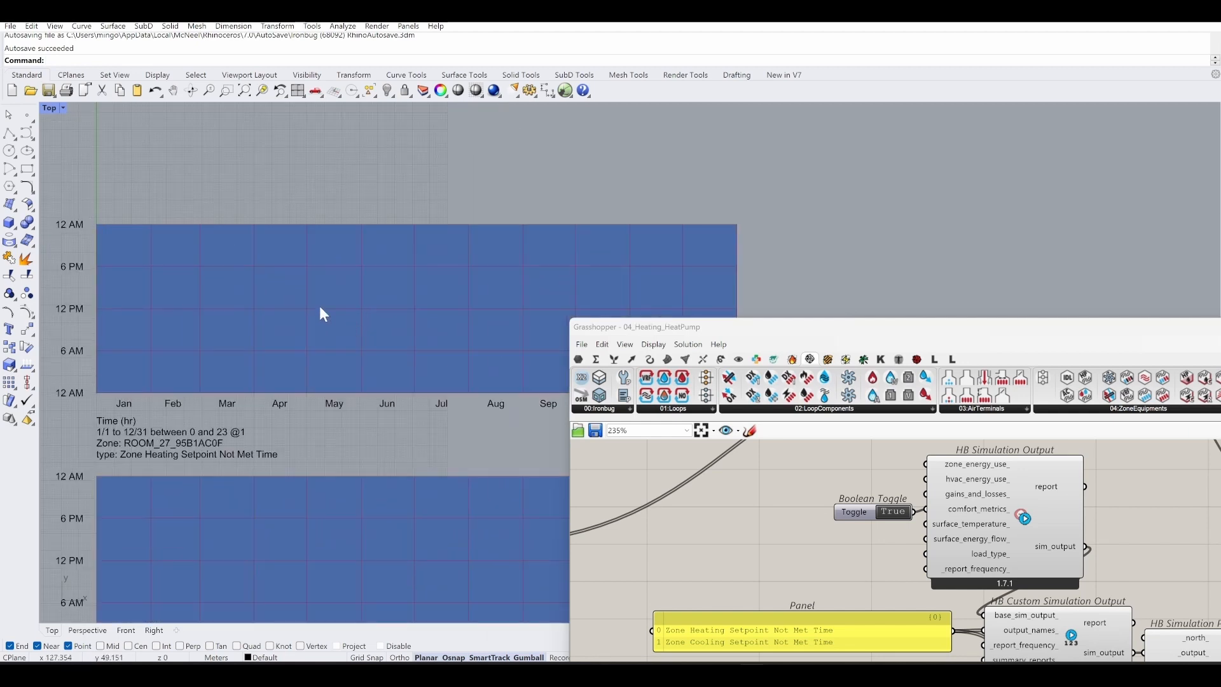
drag(692, 326, 893, 109)
right_drag(348, 461, 379, 361)
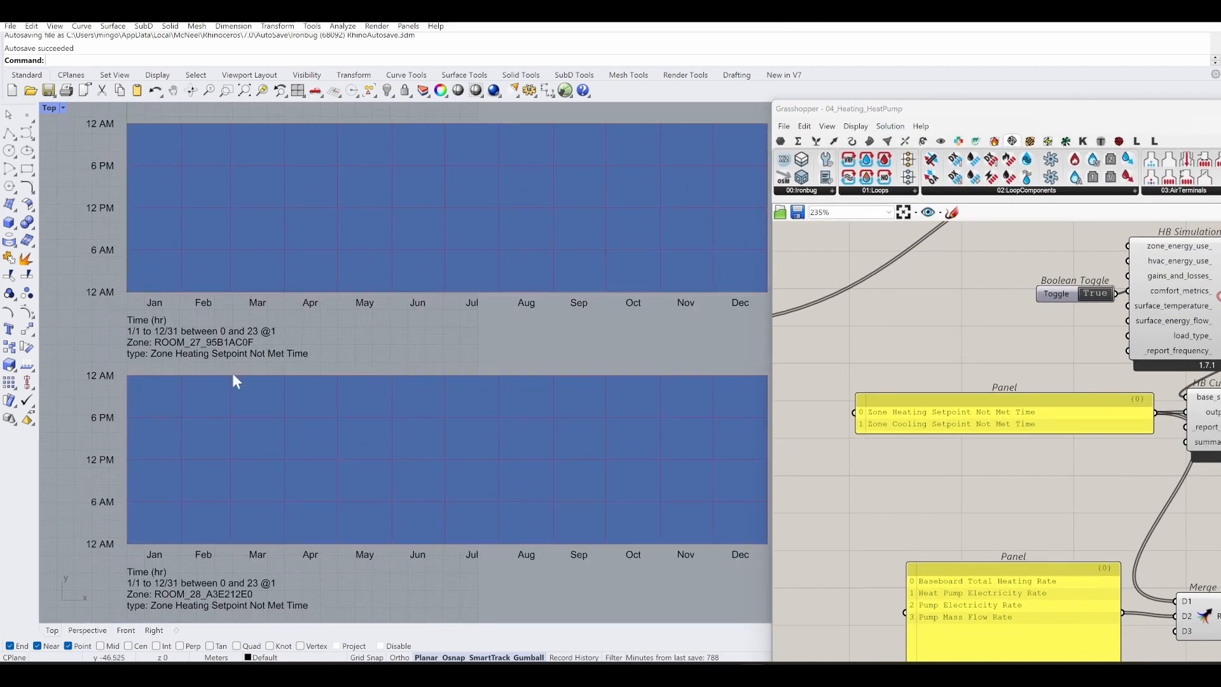
scroll(280, 260, down, 4)
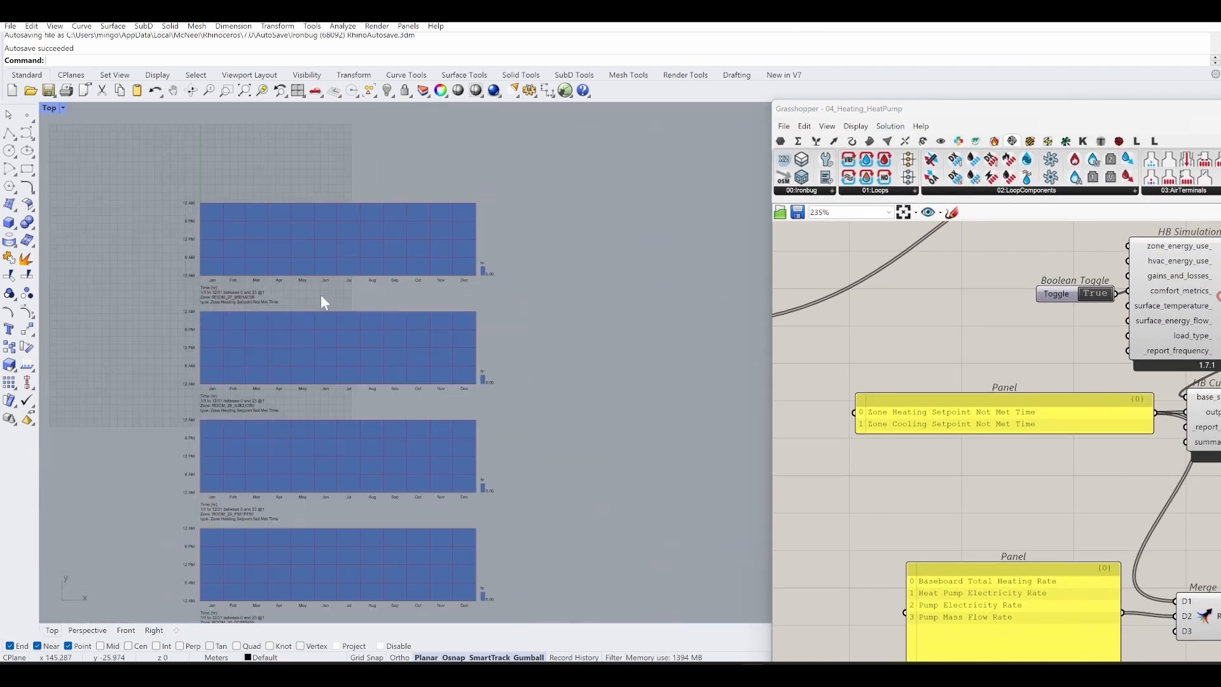
right_drag(308, 459, 300, 341)
right_drag(327, 469, 314, 267)
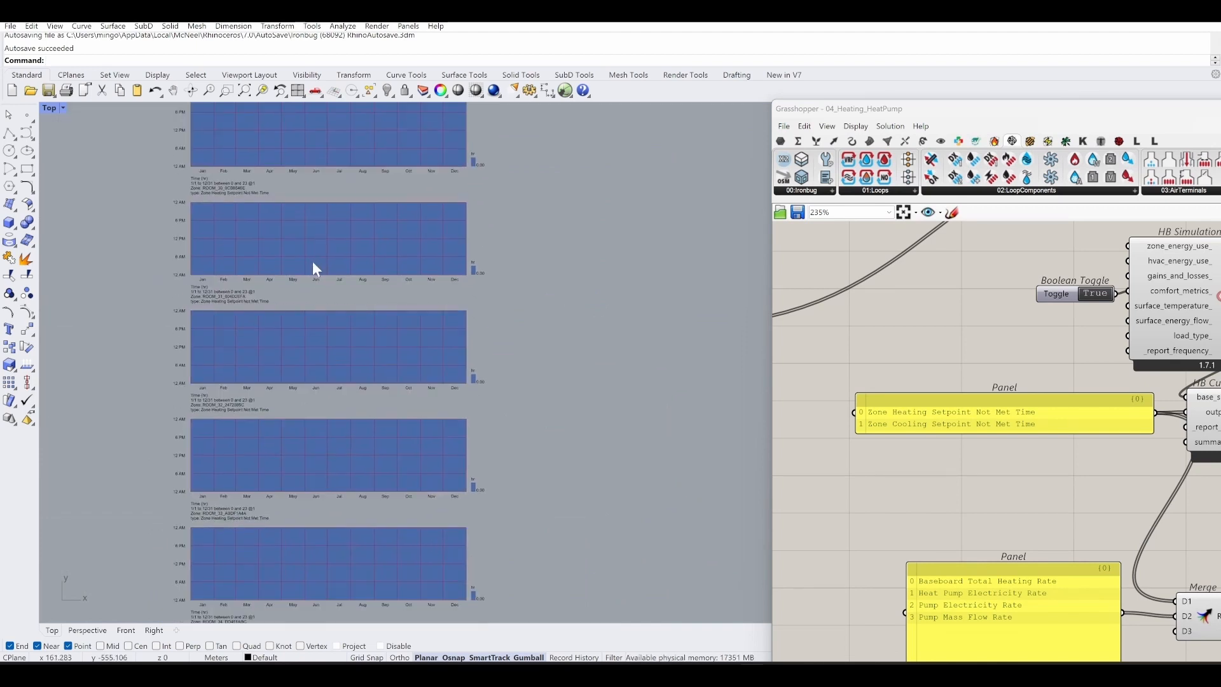
Step: Examine the Zone Cooling Setpoint Not Met Time charts for each room in Rhino's Top viewport
scroll(375, 270, down, 3)
right_drag(385, 485, 390, 410)
scroll(352, 218, up, 9)
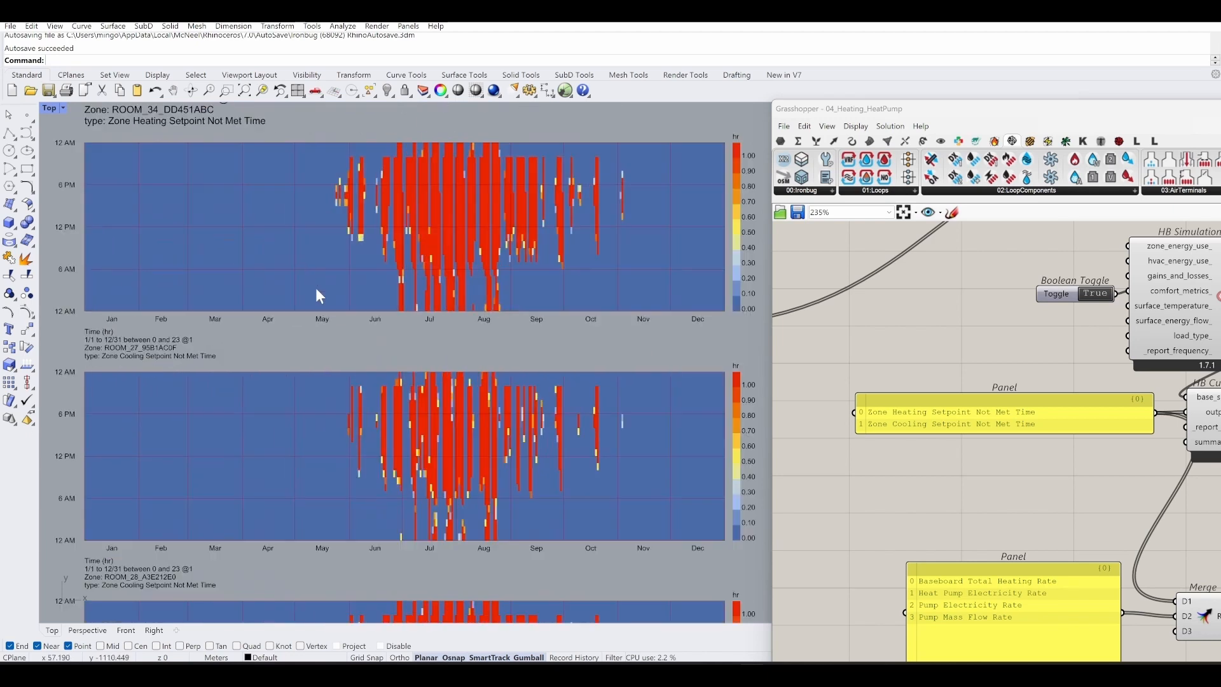
scroll(299, 311, down, 3)
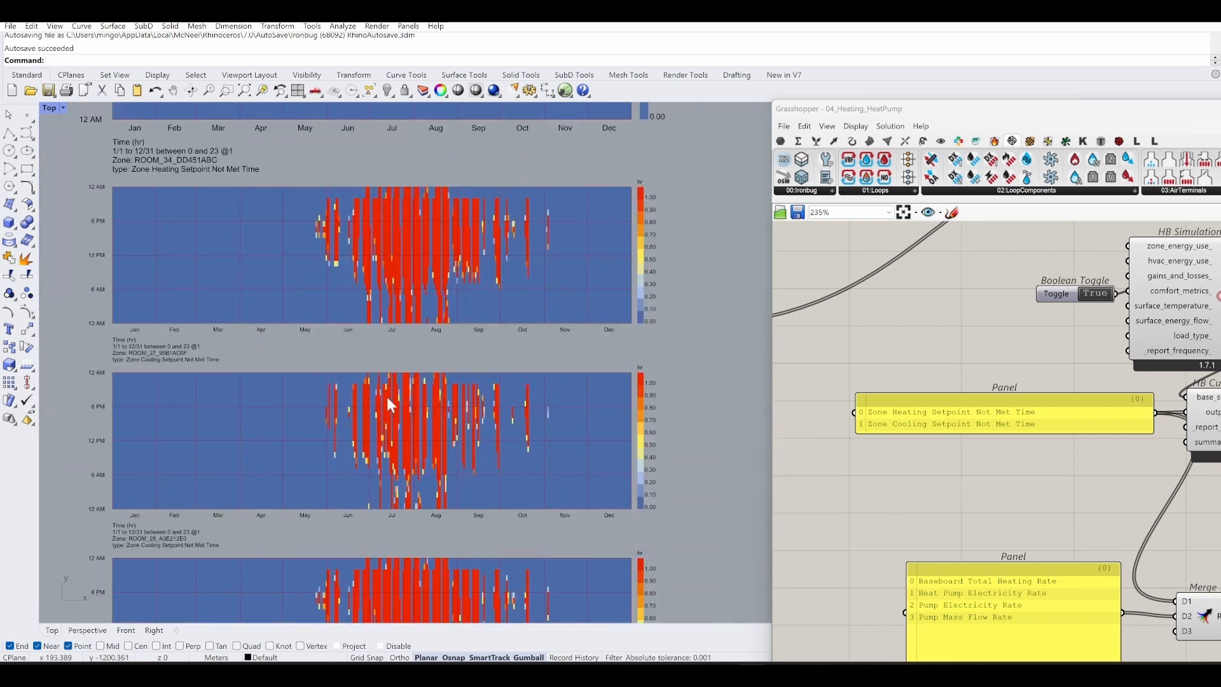
right_drag(416, 428, 418, 144)
right_drag(431, 494, 441, 329)
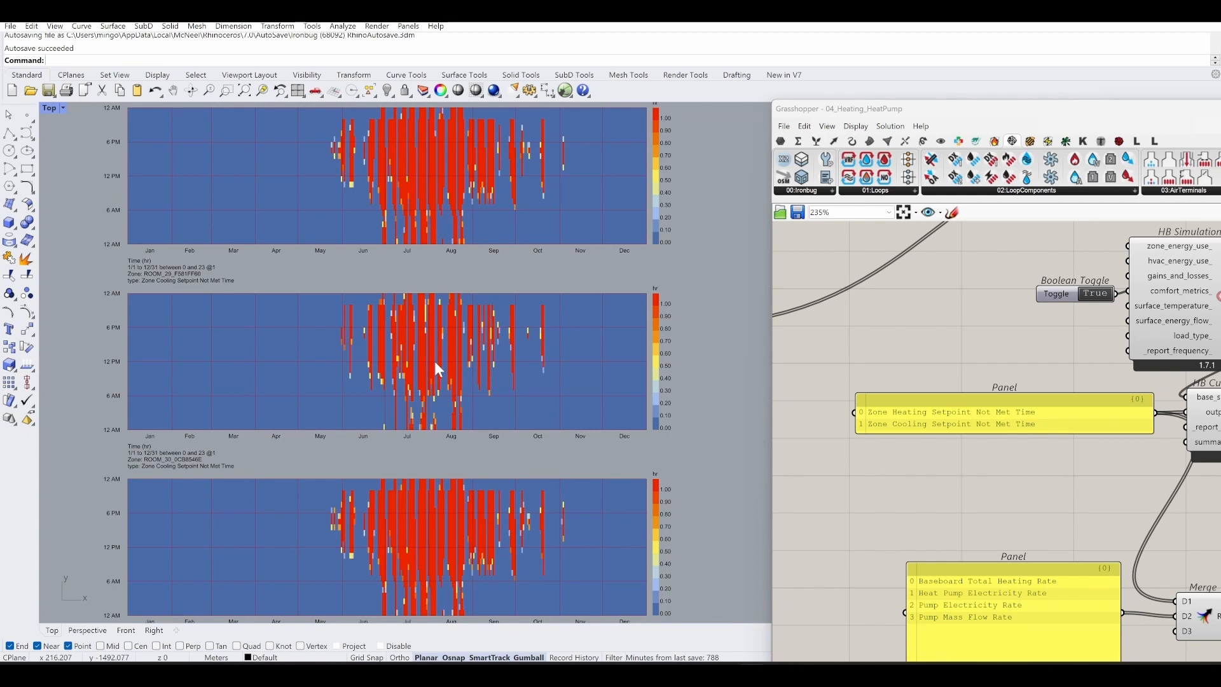
right_drag(433, 358, 410, 241)
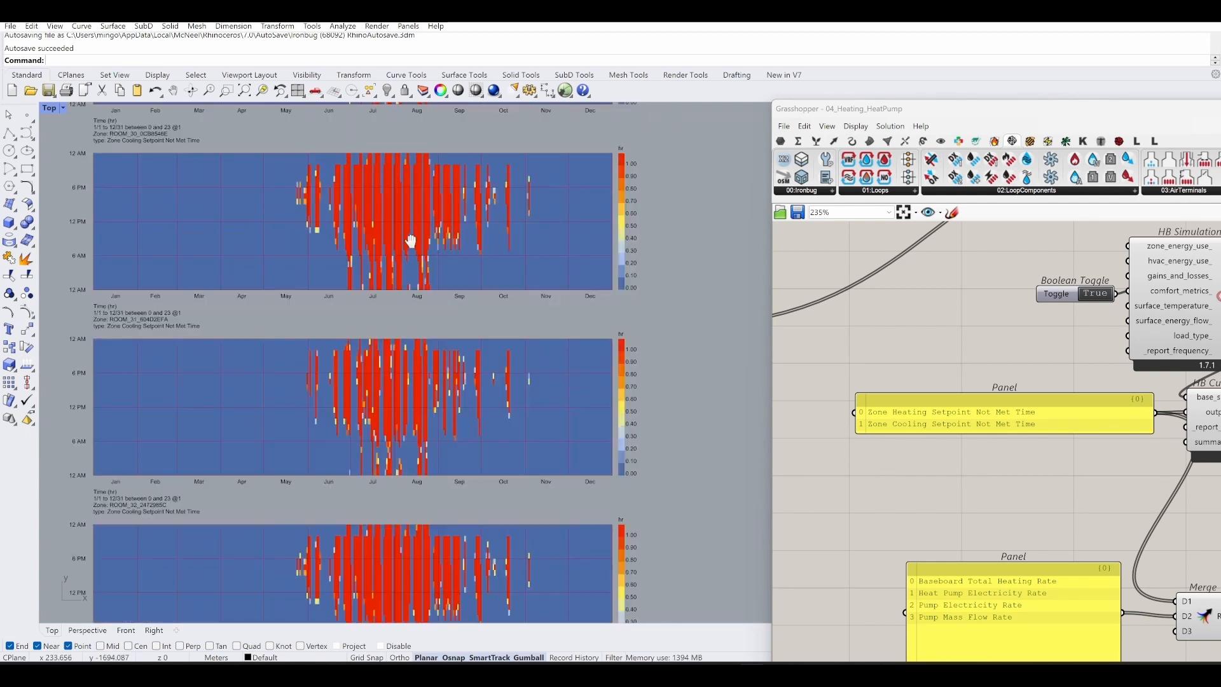
scroll(407, 286, down, 5)
scroll(288, 510, up, 3)
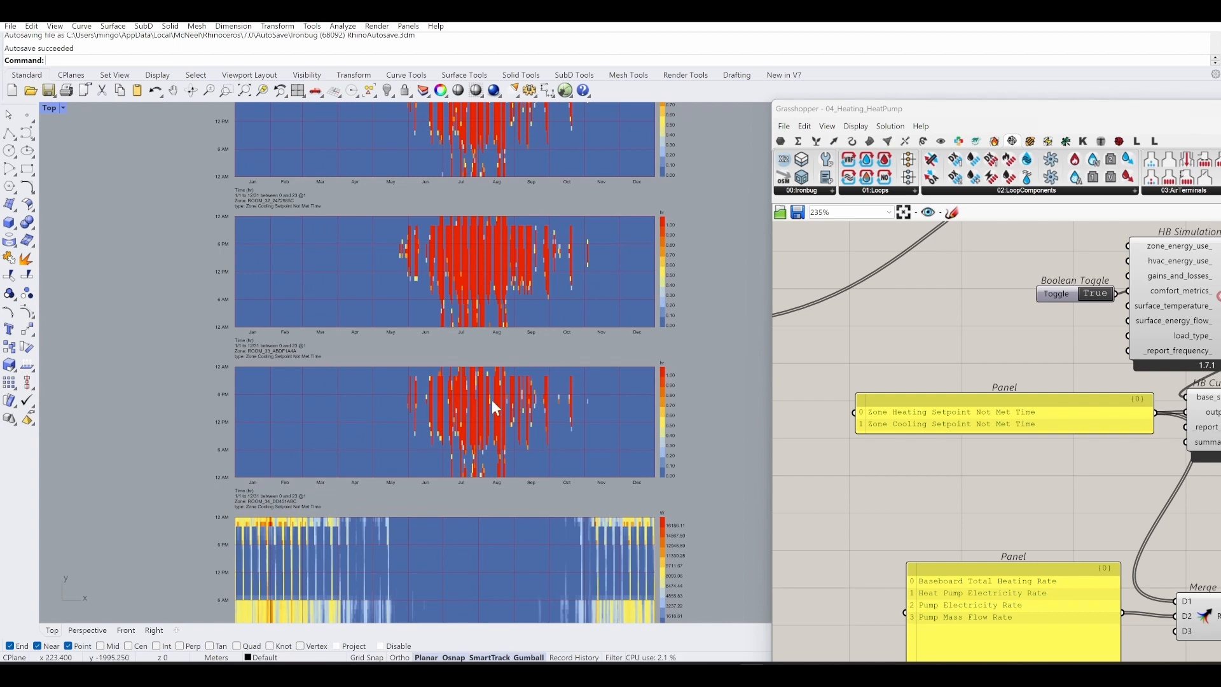
right_drag(491, 399, 384, 541)
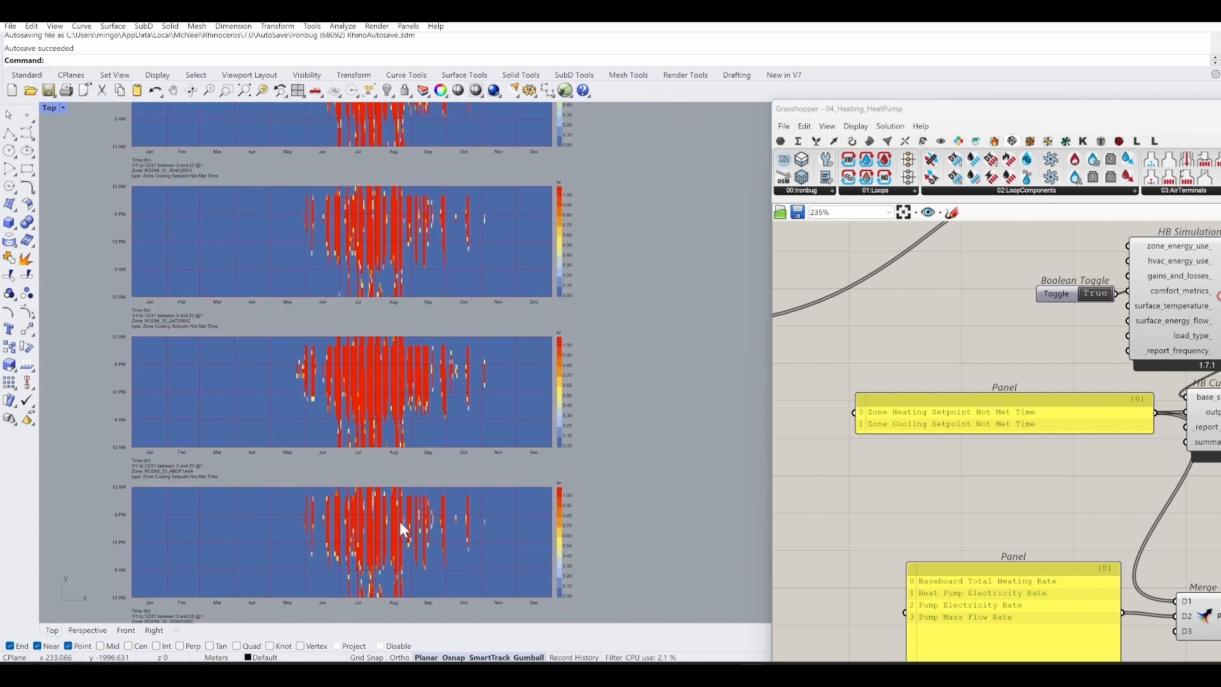
Step: Switch back to Grasshopper and maximize its window over Rhino
double_click(1066, 109)
drag(1137, 104, 1002, 154)
click(1070, 159)
scroll(1009, 213, down, 7)
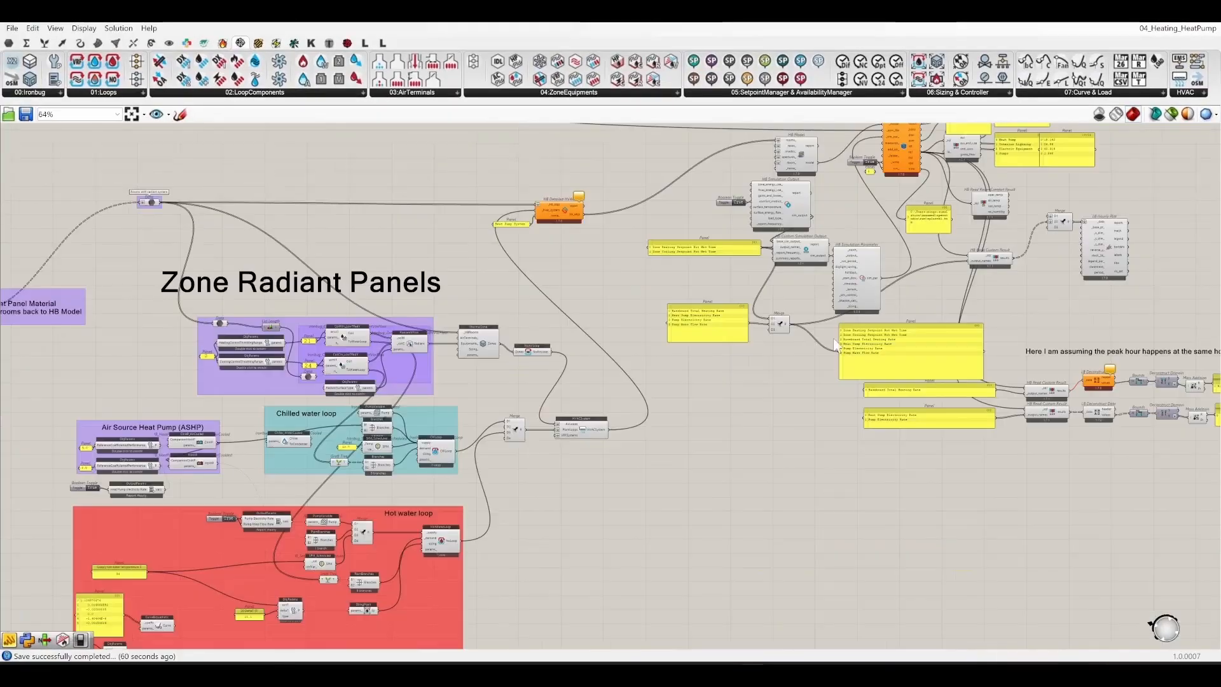
right_drag(309, 291, 525, 312)
scroll(666, 354, up, 6)
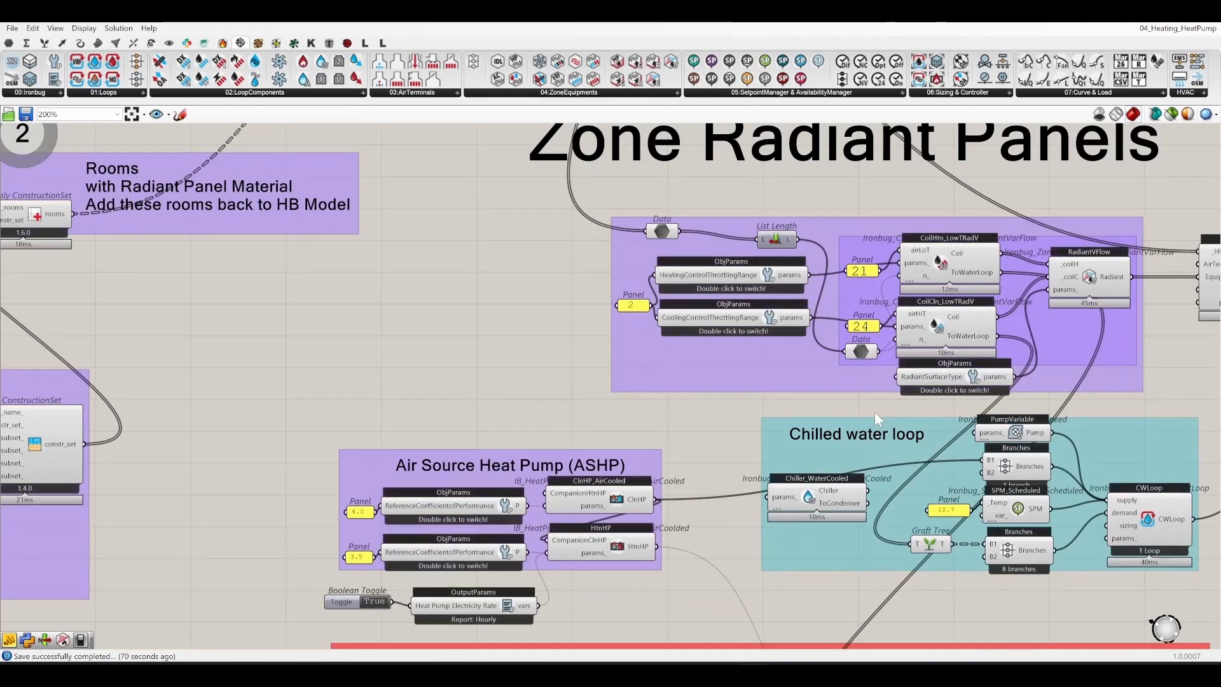
right_drag(849, 410, 475, 503)
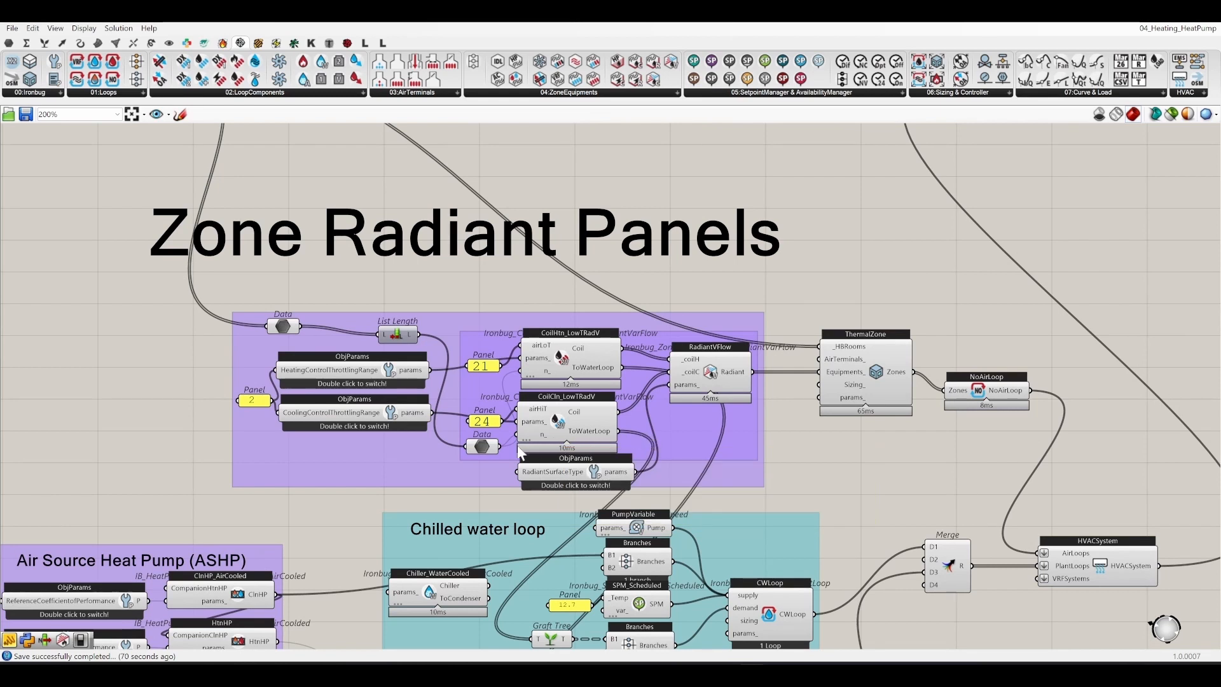
click(485, 424)
double_click(484, 424)
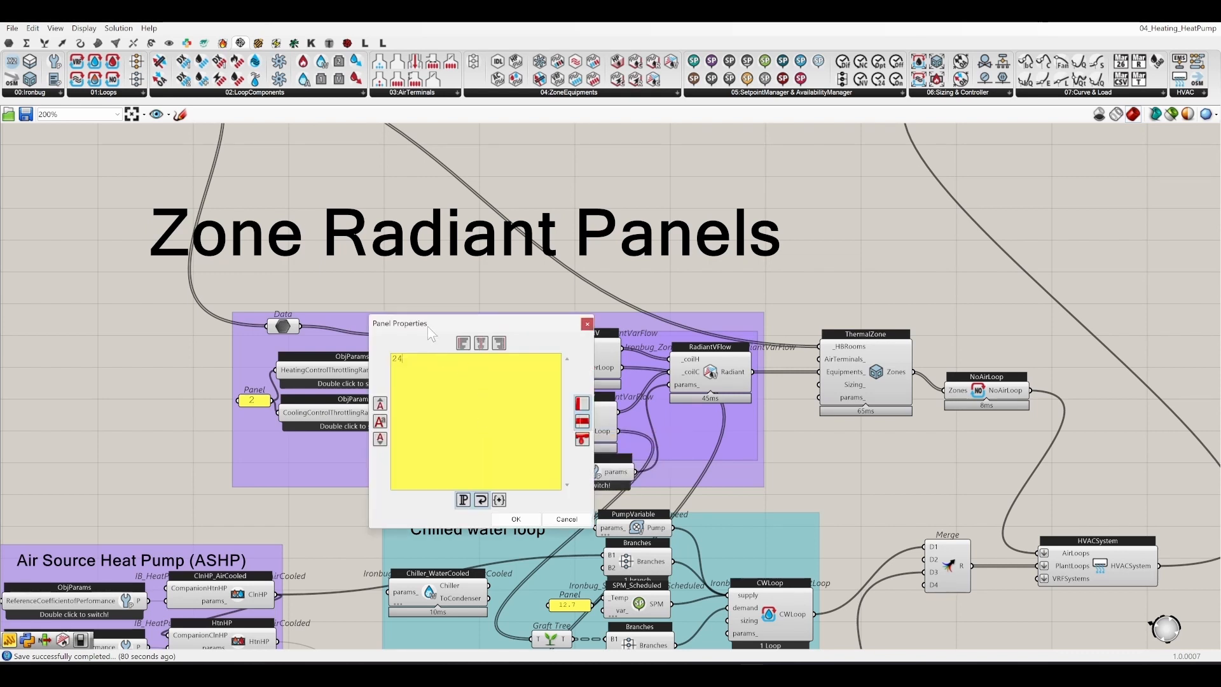
click(586, 323)
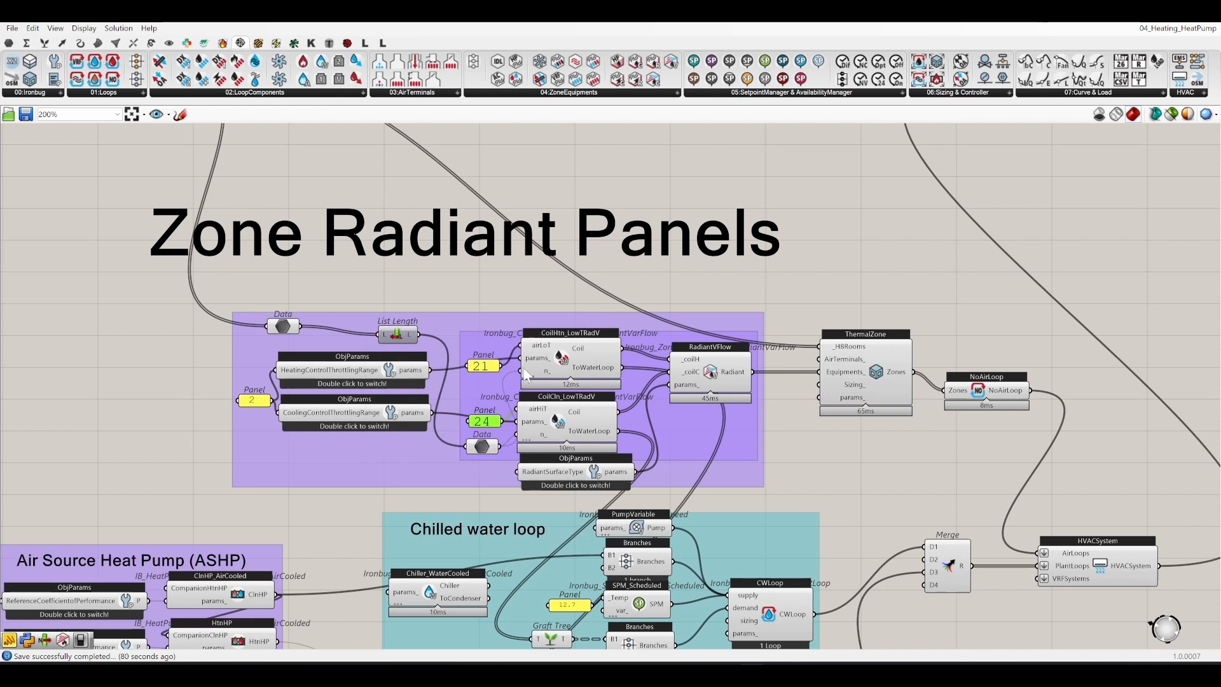
double_click(481, 421)
drag(404, 360, 453, 360)
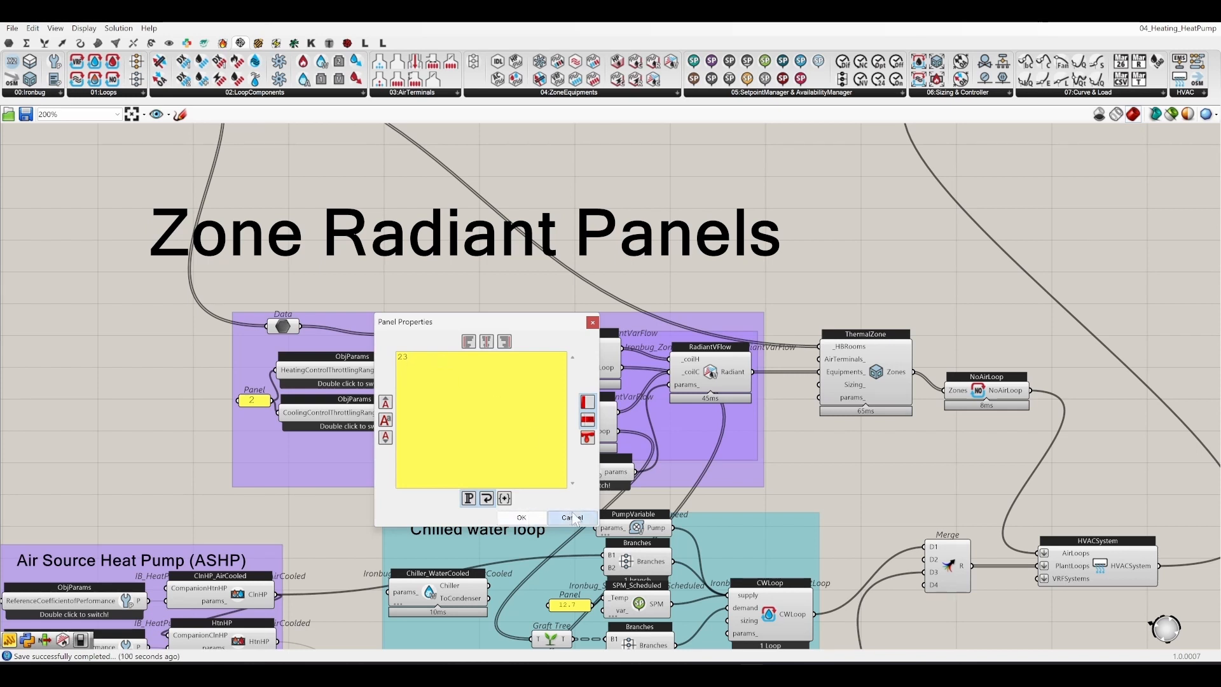
click(521, 518)
Step: Switch off the Boolean Toggle feeding the _write and run_ inputs of HB Model to OSM
scroll(692, 409, down, 5)
scroll(626, 414, up, 9)
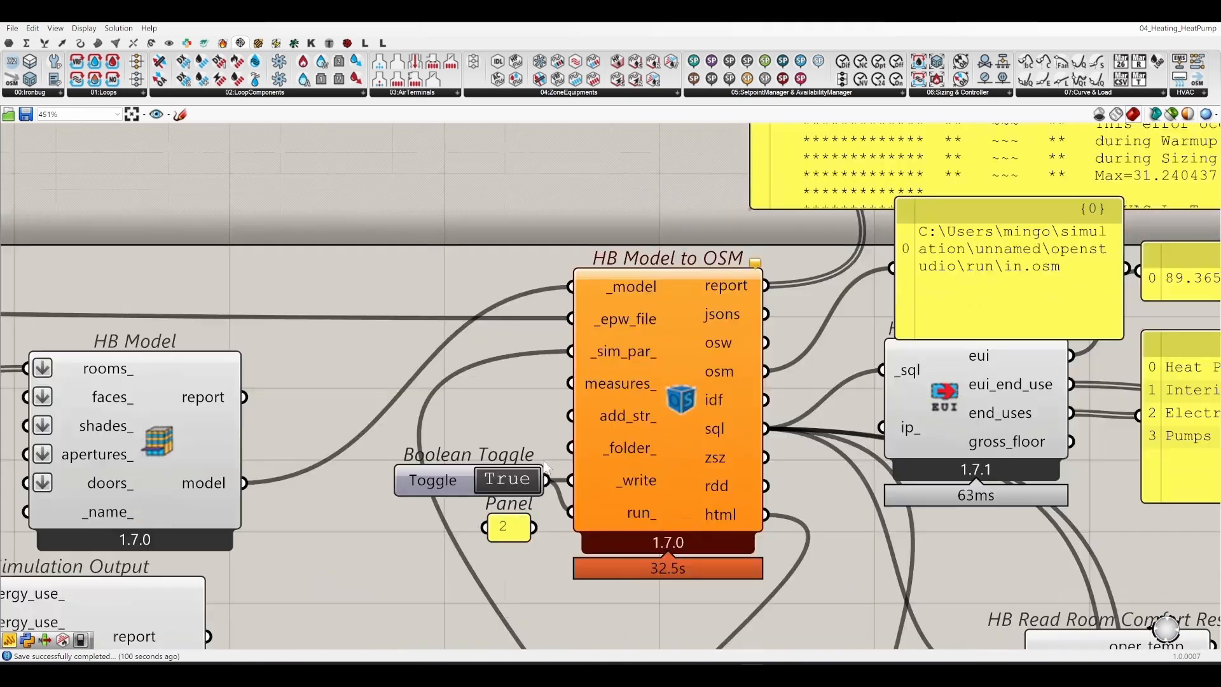
scroll(884, 245, down, 7)
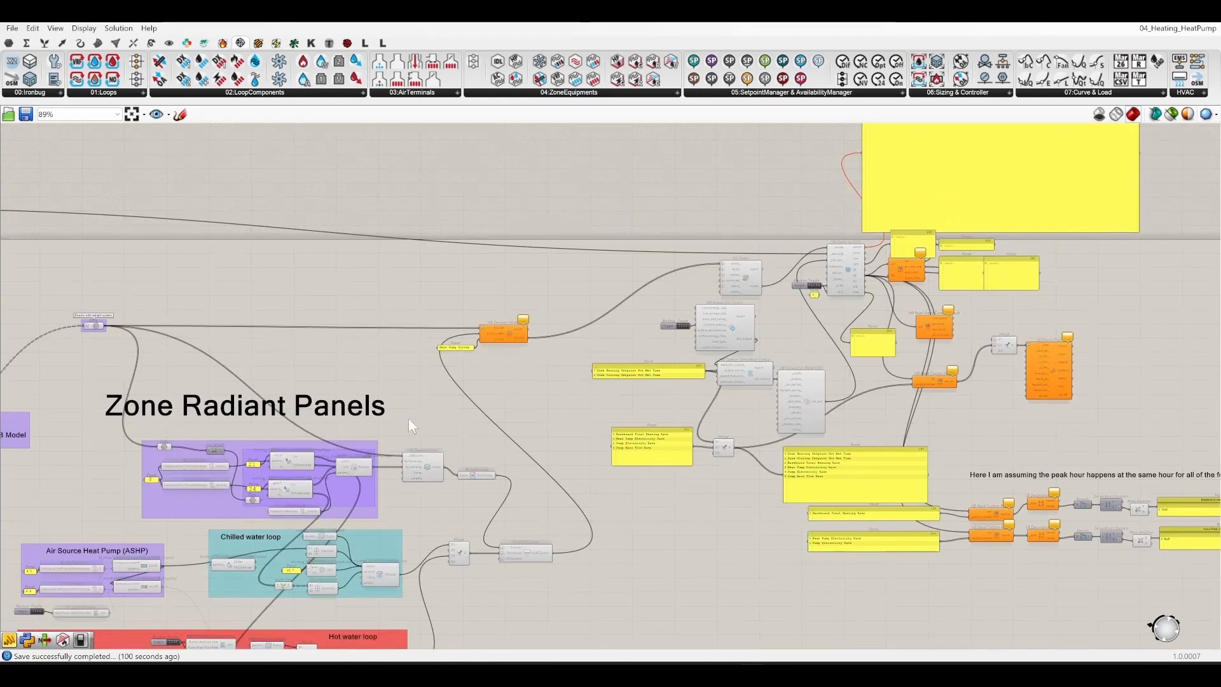
Step: Set the panel feeding the airHiT input of the CoilCln_LowTRadV cooling coil to 23
right_drag(194, 544, 571, 342)
scroll(668, 298, up, 6)
scroll(463, 258, down, 1)
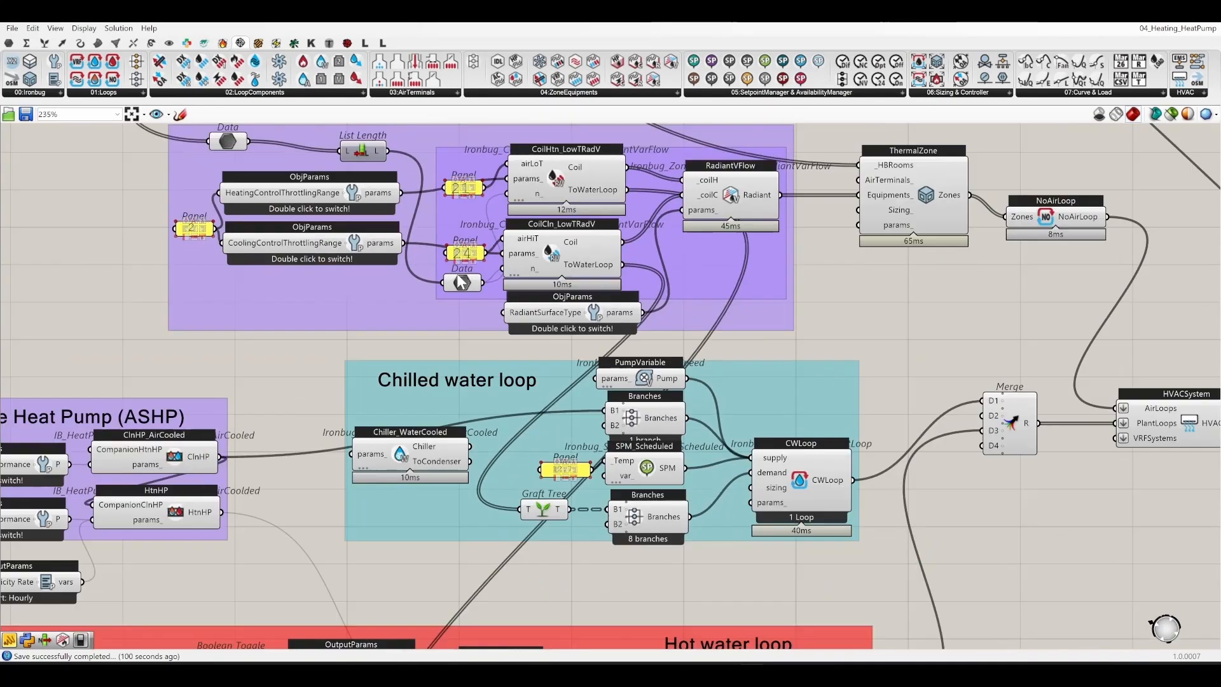
double_click(465, 253)
text(23)
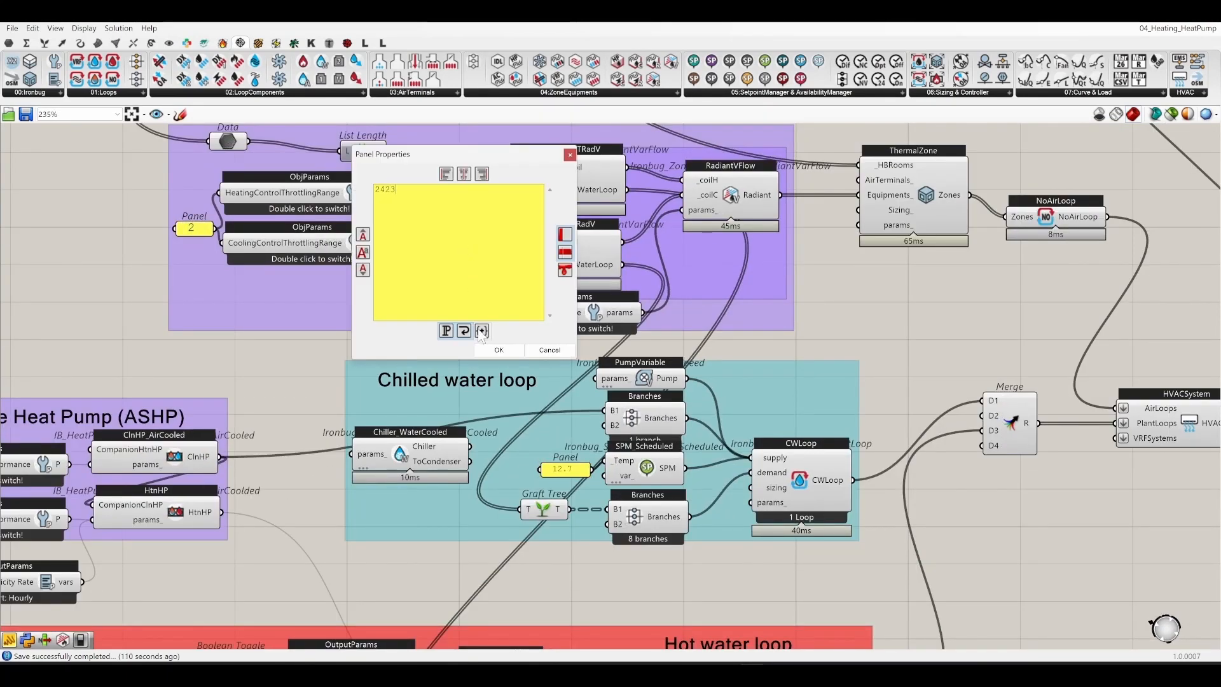
key(BackSpace)
click(499, 351)
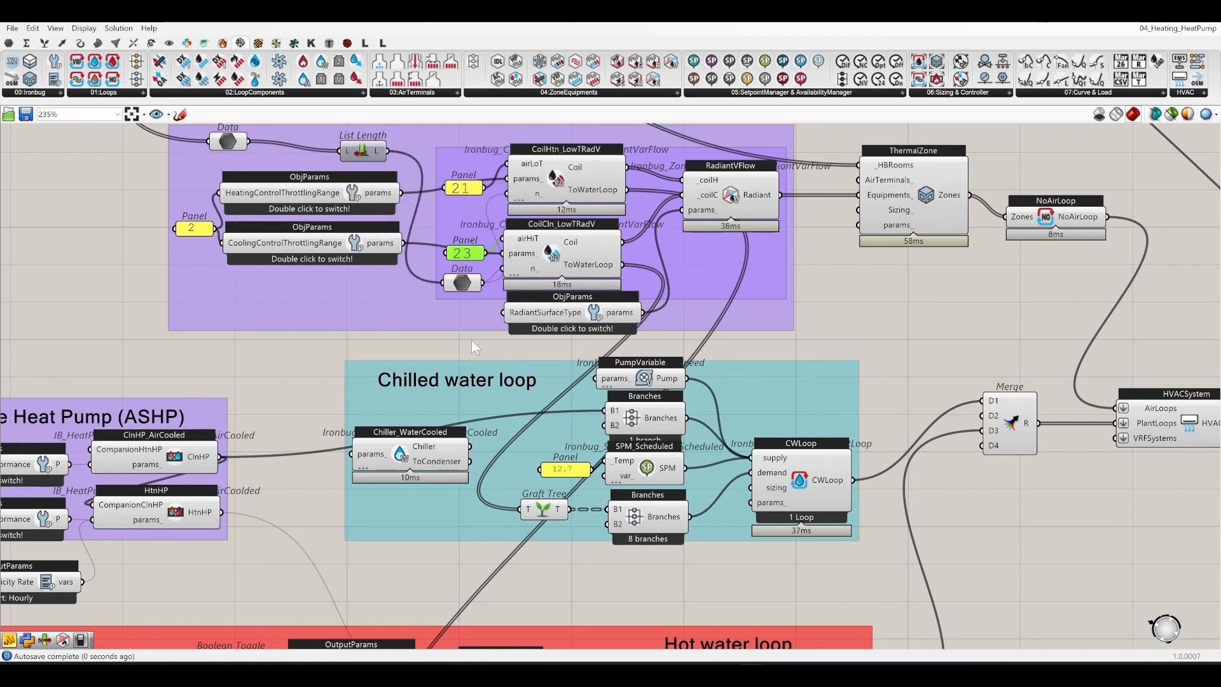
Step: Add an HB Color Room Attributes component near HB Solve Adjacency and wire adj_rooms into its _rooms_model input
right_drag(471, 339, 507, 482)
scroll(508, 483, down, 5)
right_drag(249, 263, 734, 331)
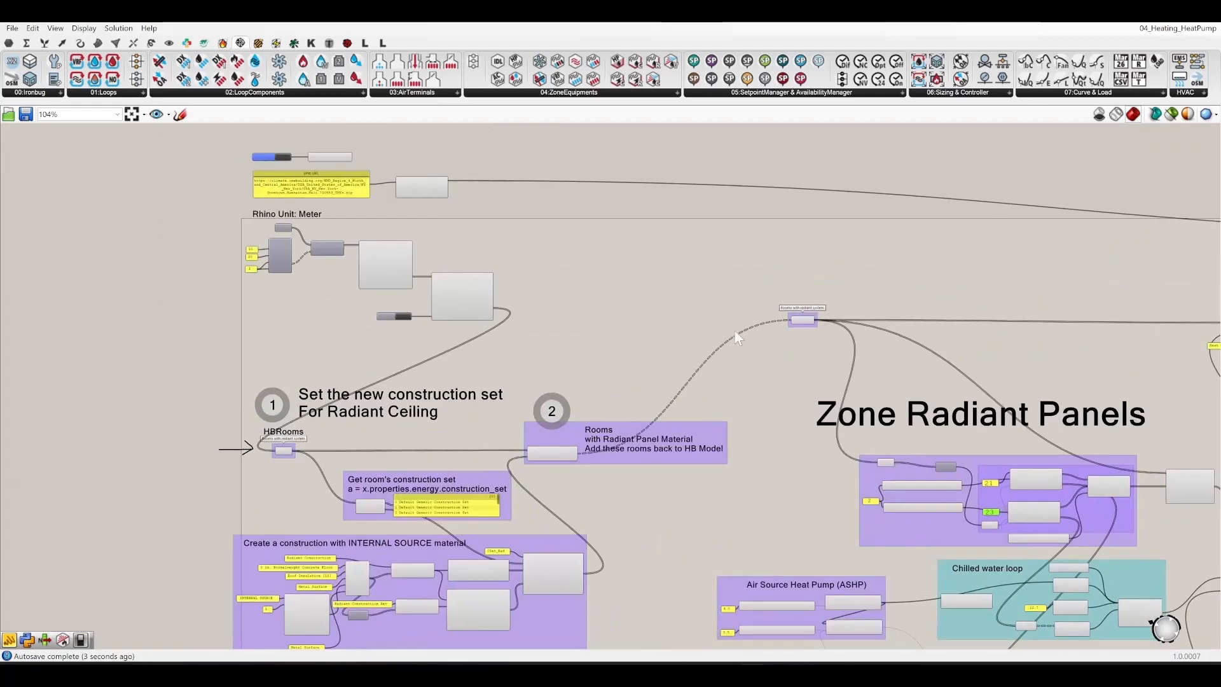
scroll(564, 305, up, 4)
right_drag(619, 350, 550, 456)
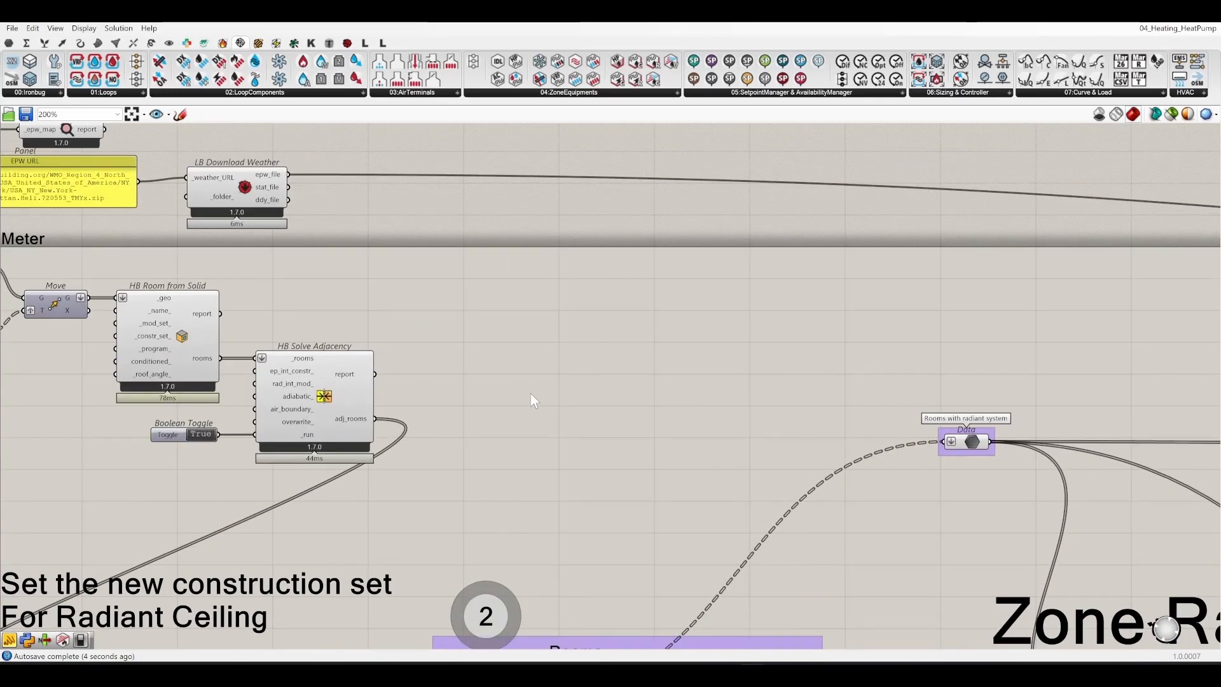
scroll(552, 432, down, 5)
scroll(500, 414, up, 7)
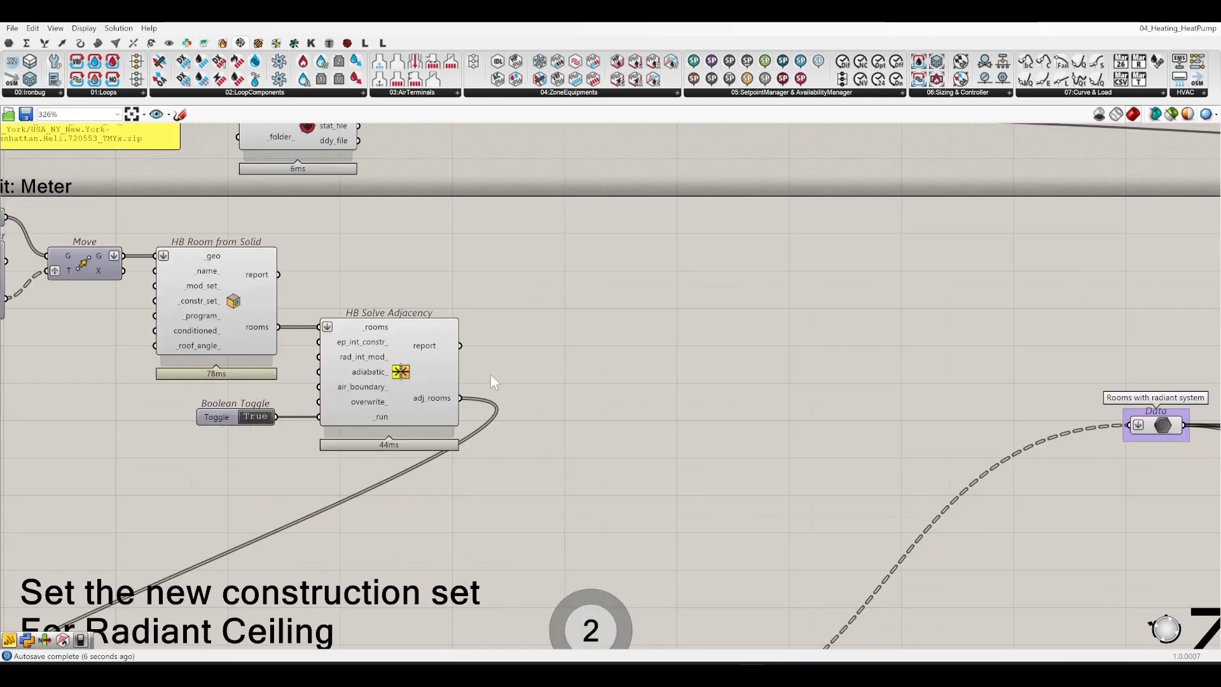
click(258, 43)
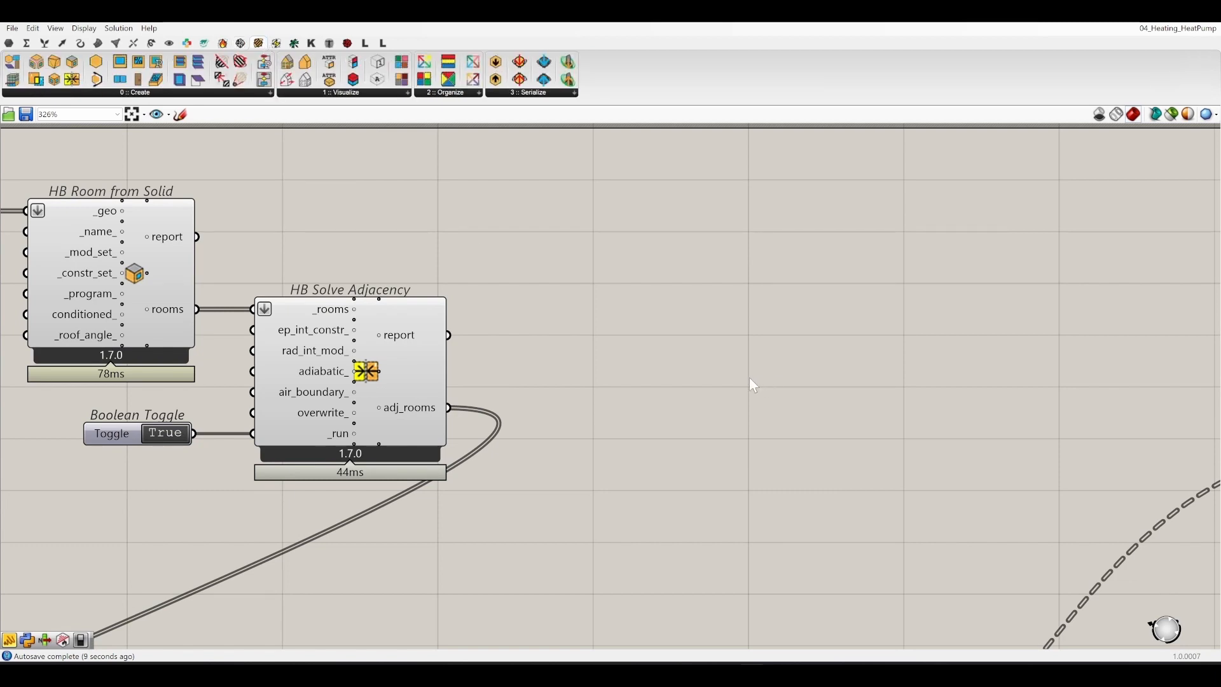
scroll(563, 375, down, 3)
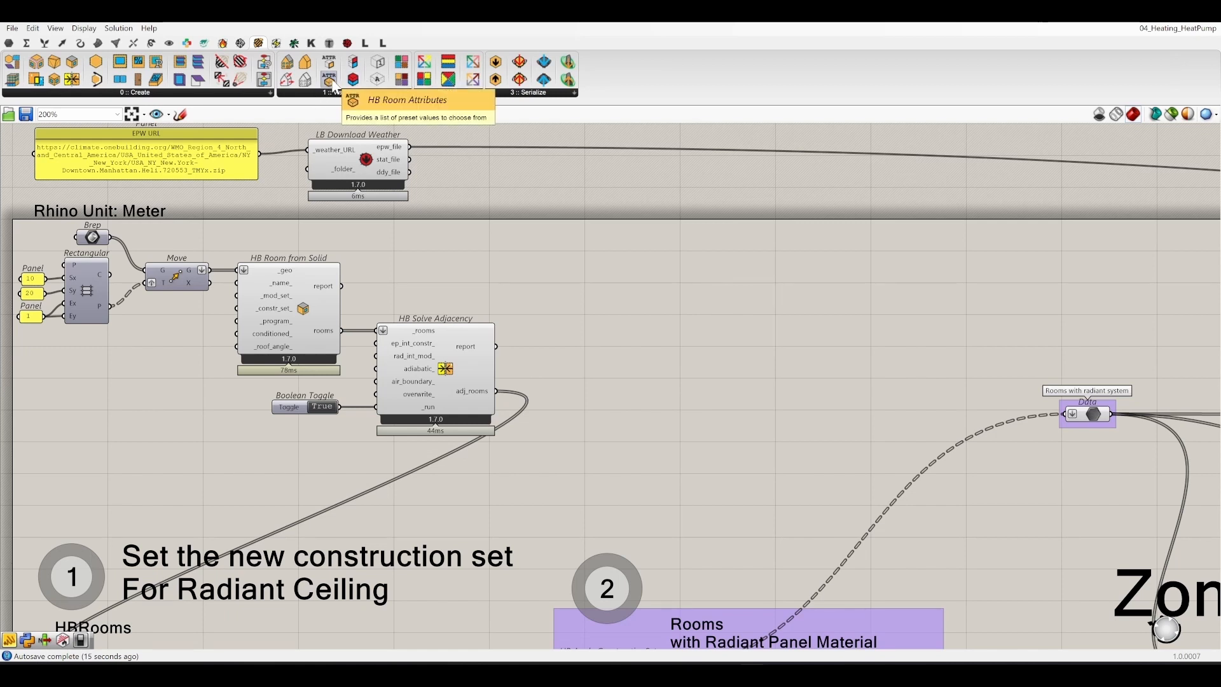
drag(695, 228, 702, 244)
right_drag(738, 311, 659, 342)
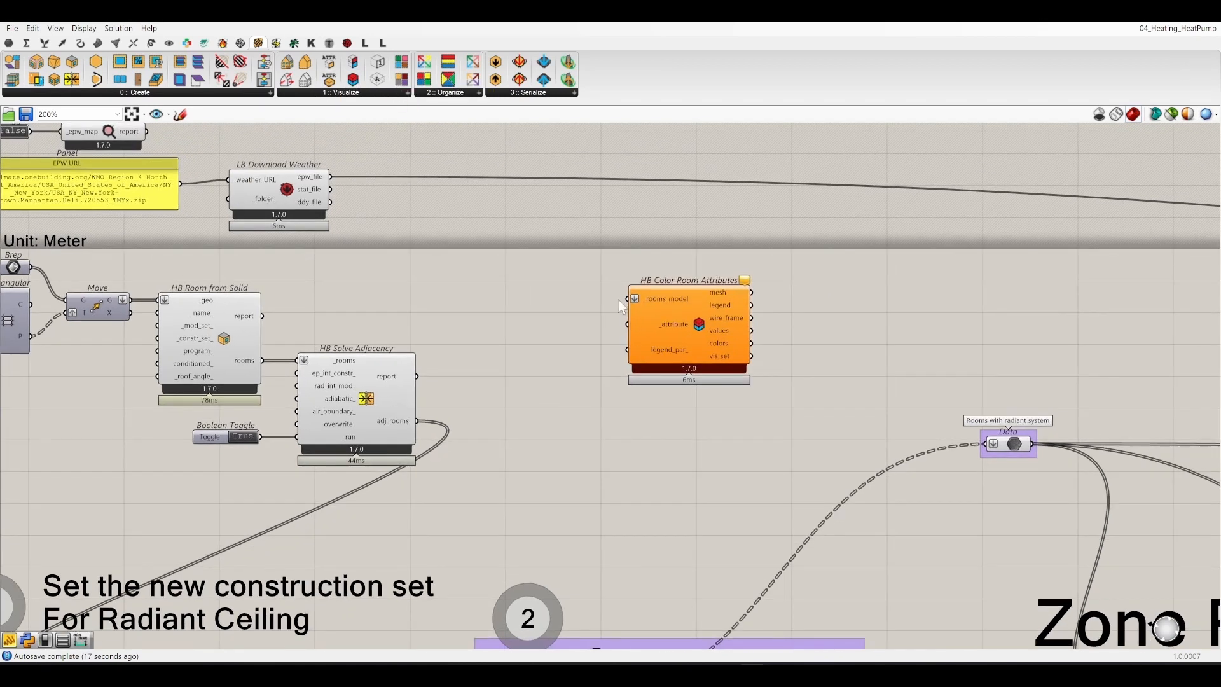
drag(626, 299, 418, 420)
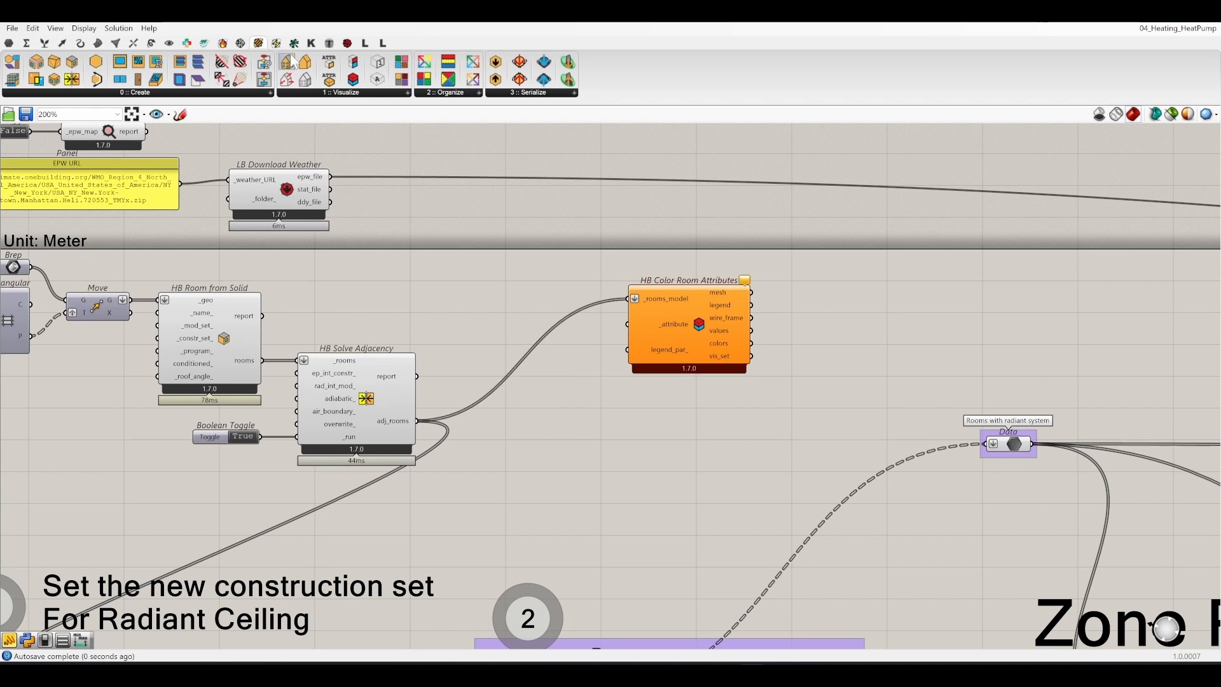
Step: Add an HB Room Energy Attributes list set to Cooling Setpoint [C] and wire it into the _attribute input of HB Color Room Attributes
click(223, 44)
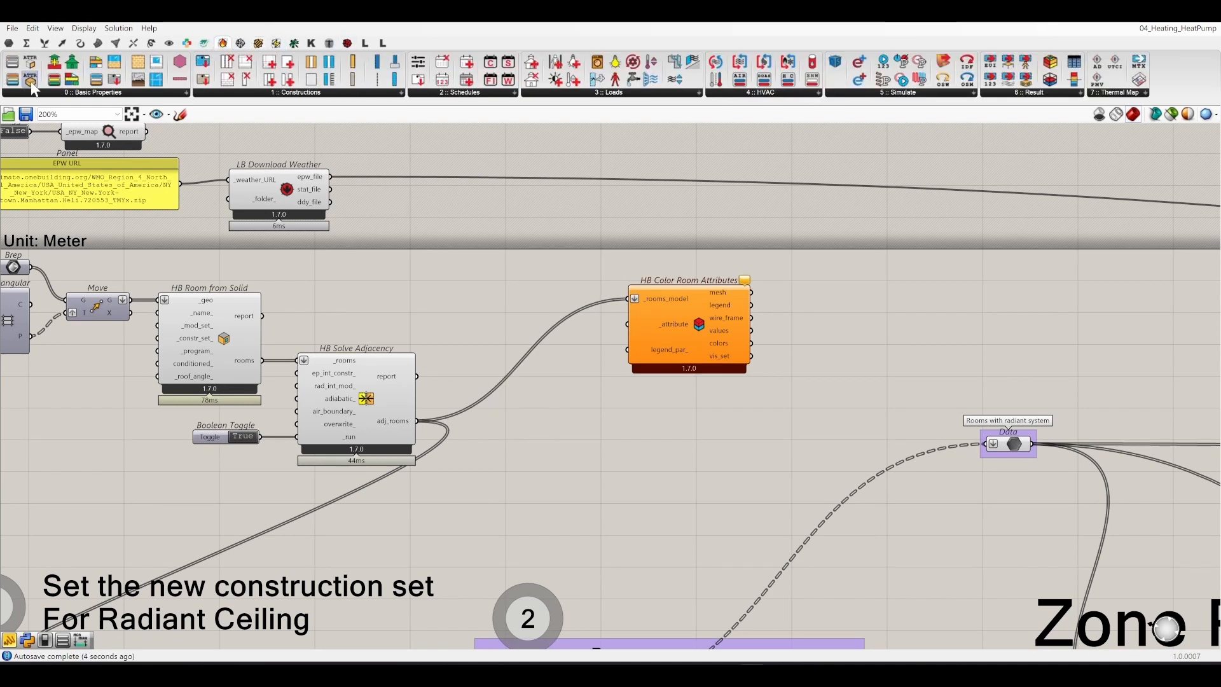
drag(31, 84, 469, 315)
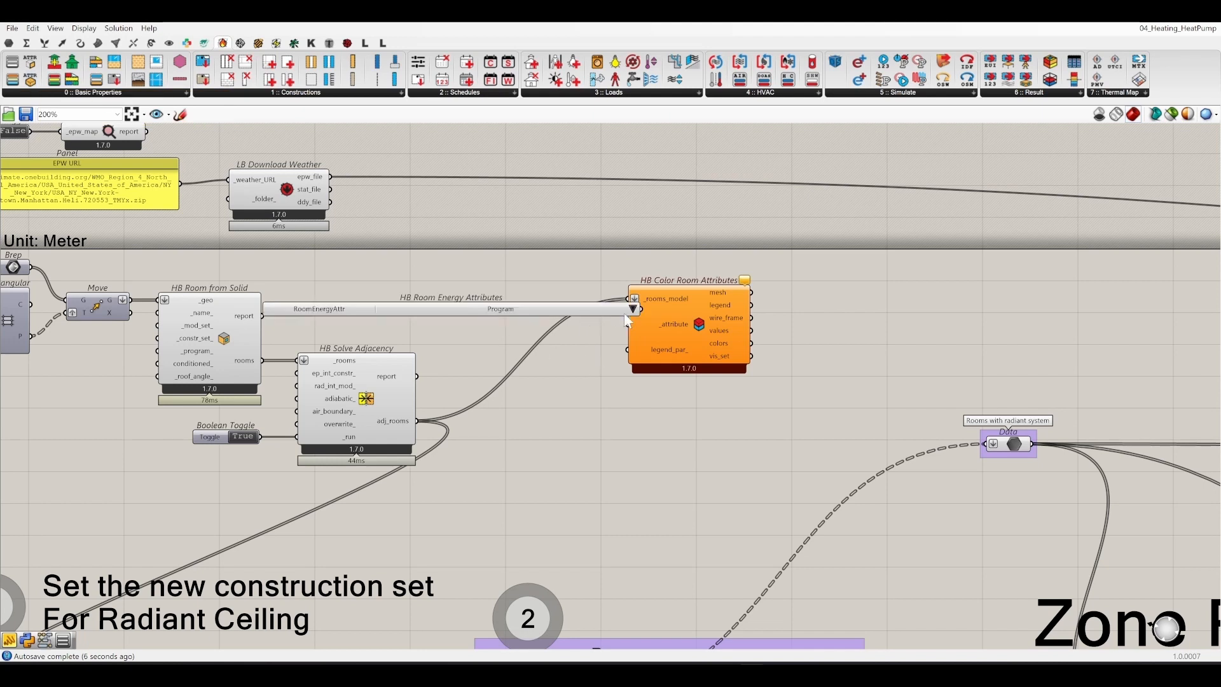
click(631, 311)
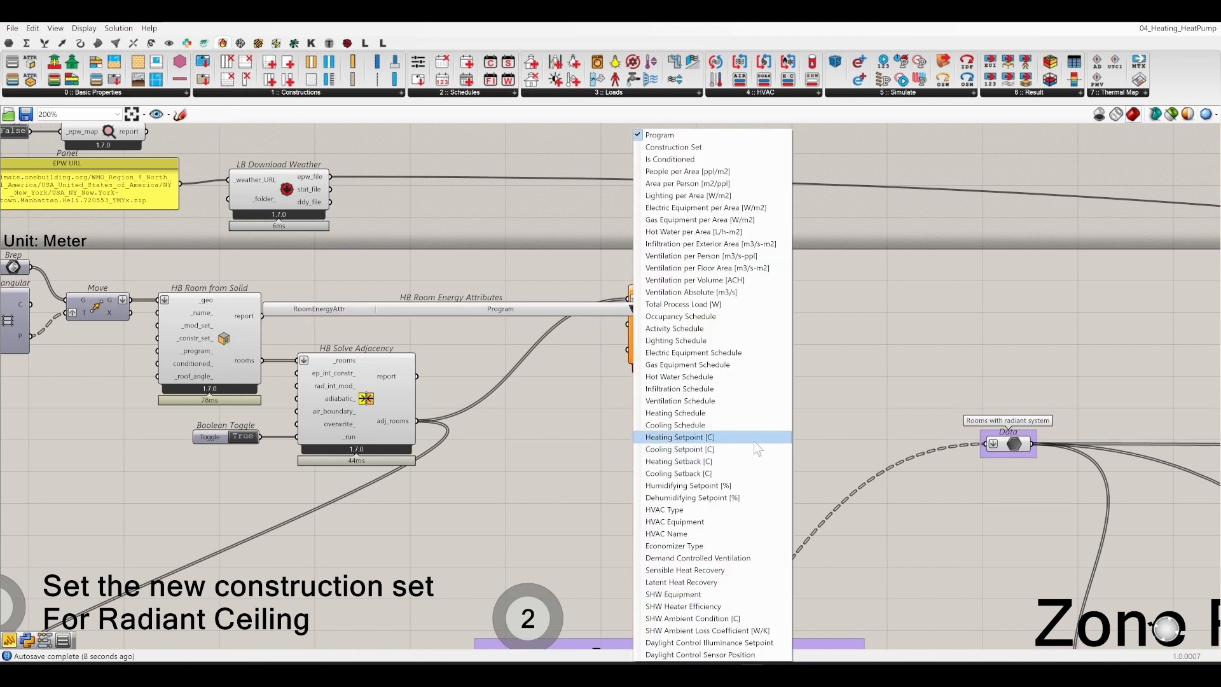
click(734, 451)
click(742, 333)
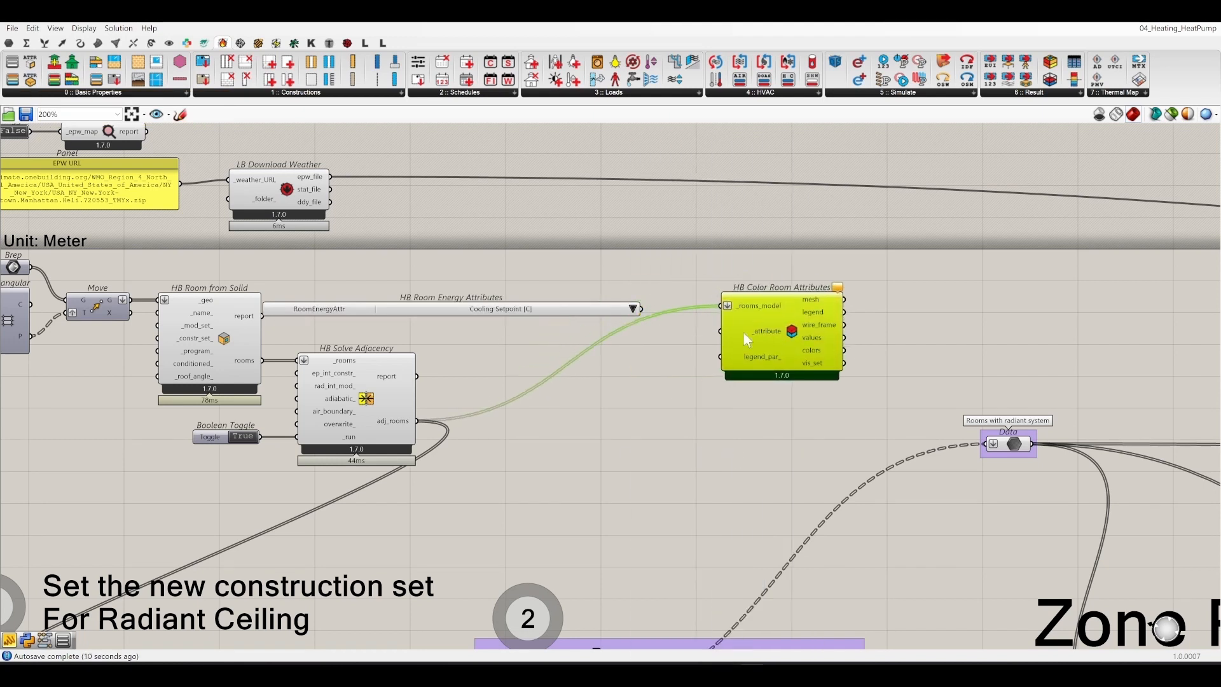
right_drag(980, 343, 733, 332)
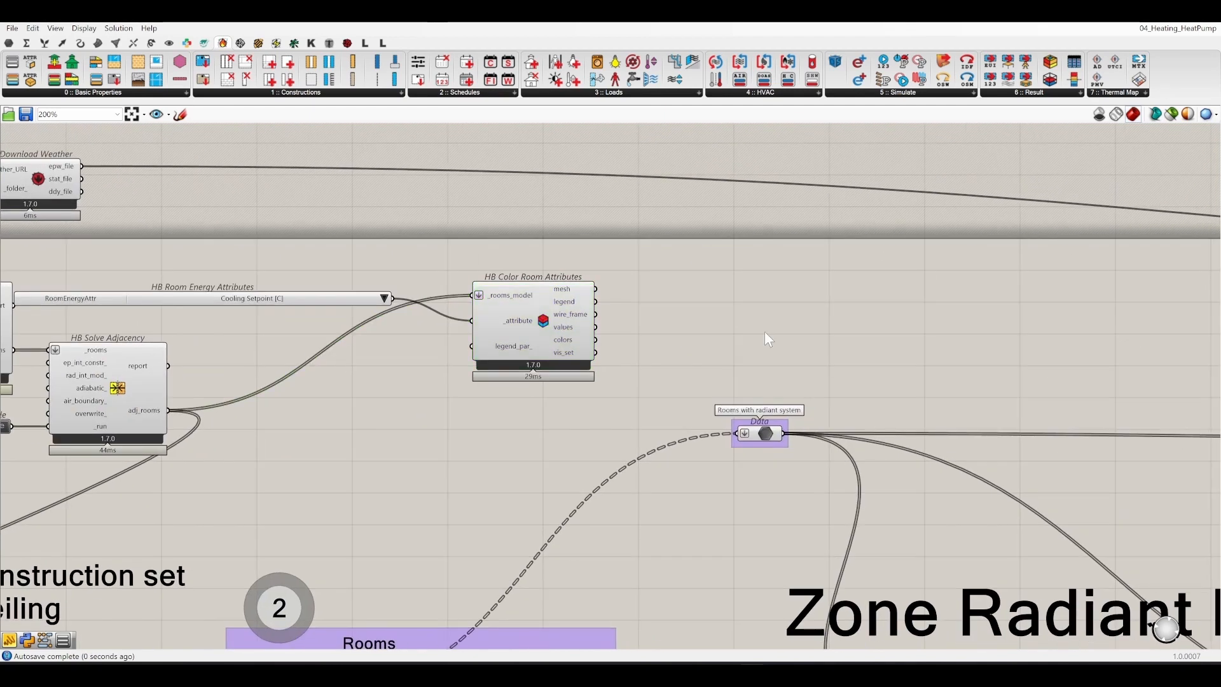
Step: Add a panel beside HB Color Room Attributes and wire the values output into it to list the rooms' cooling setpoints
double_click(764, 331)
text(")
key(Return)
scroll(570, 305, up, 2)
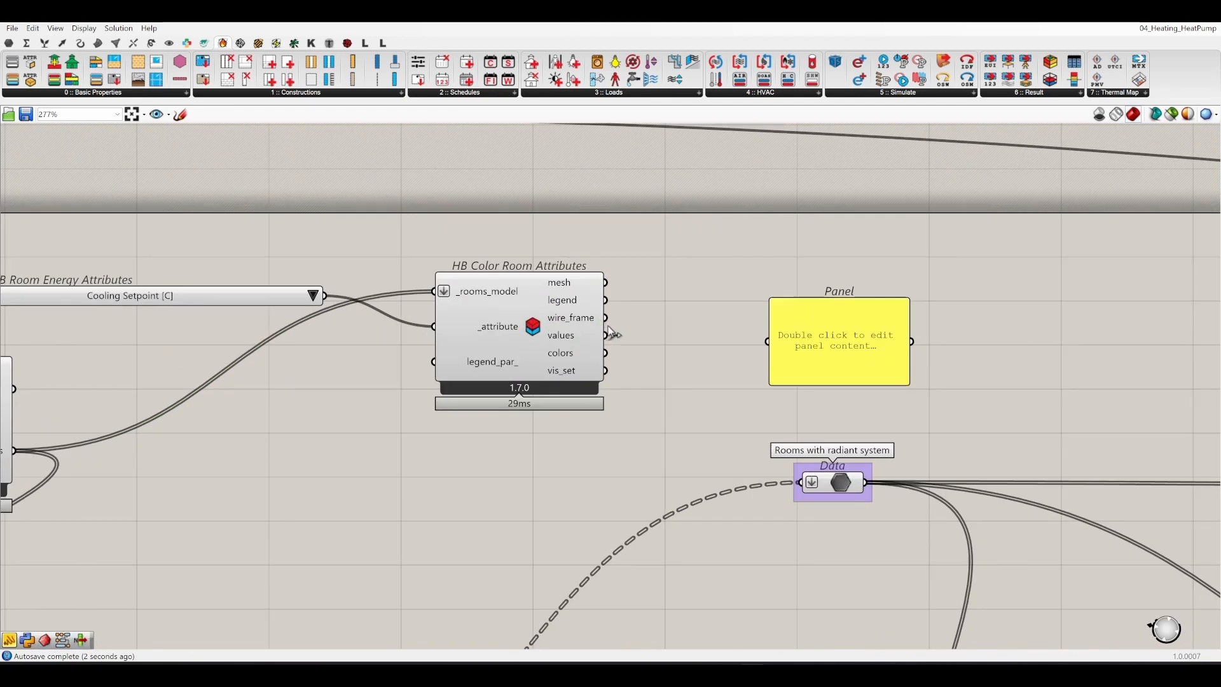
drag(605, 335, 768, 343)
drag(848, 359, 722, 373)
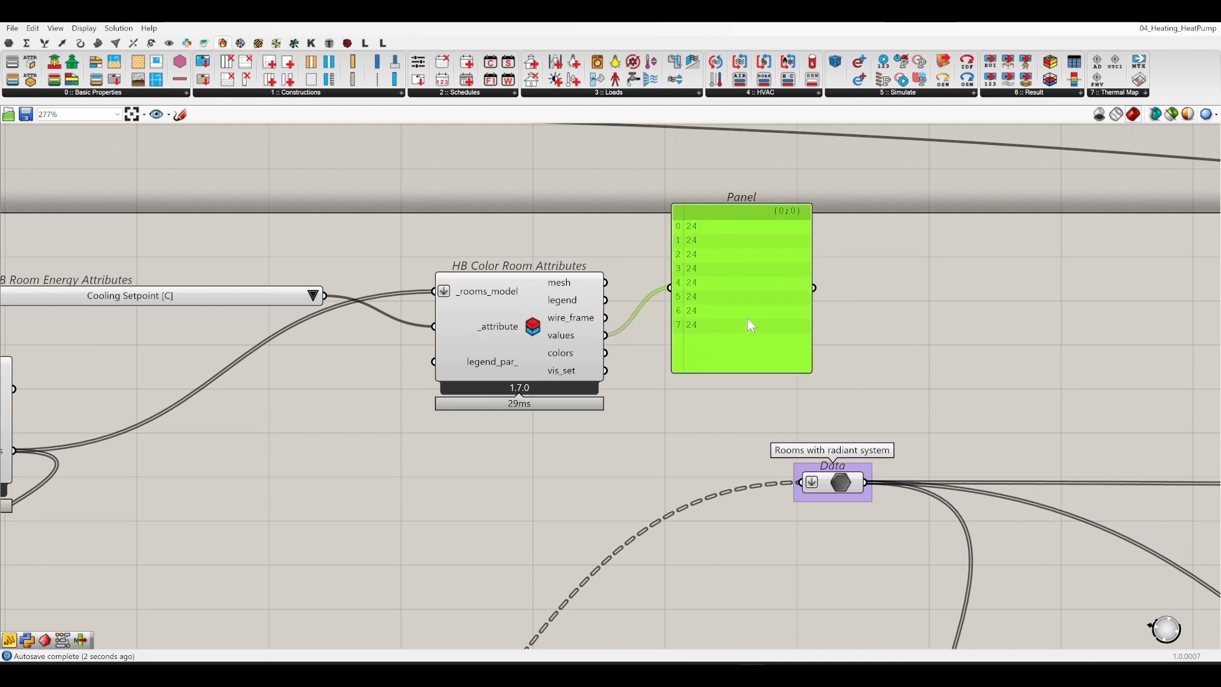
scroll(693, 251, down, 7)
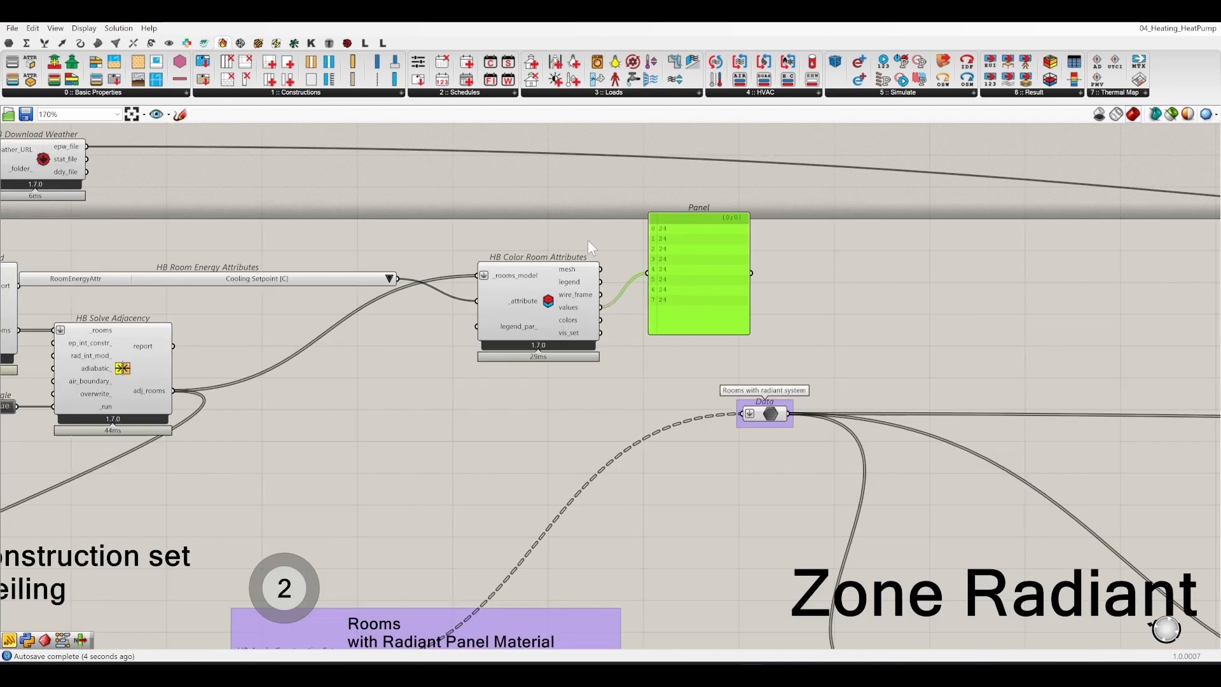
Step: Move the panel feeding the cooling coil's airHiT input slightly closer to the heating coil's panel and save the definition
scroll(538, 291, down, 4)
right_drag(713, 430, 536, 339)
scroll(575, 375, up, 8)
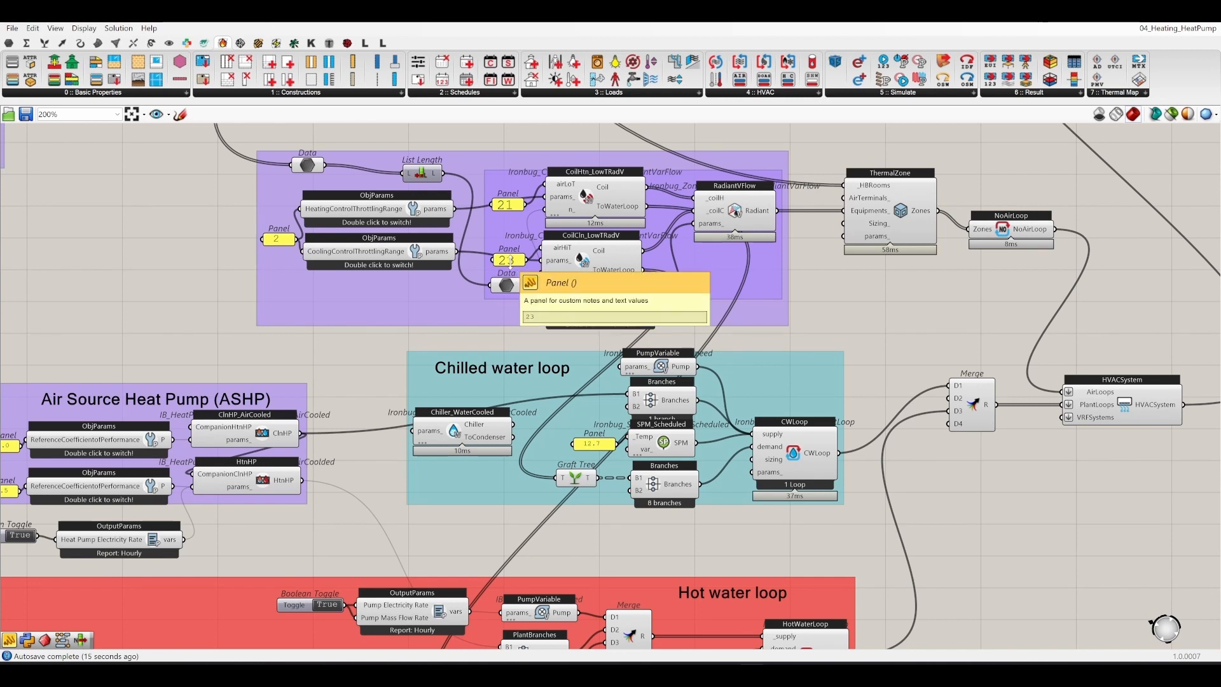
drag(510, 262, 508, 250)
right_drag(898, 285, 845, 332)
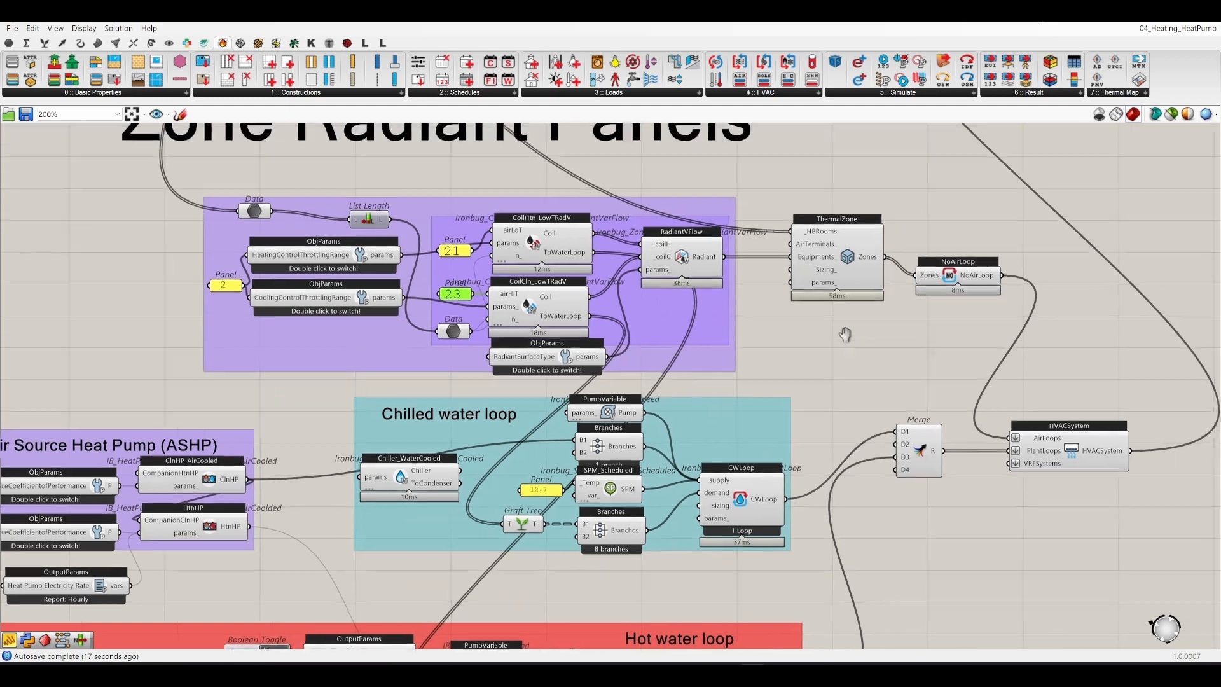
click(845, 333)
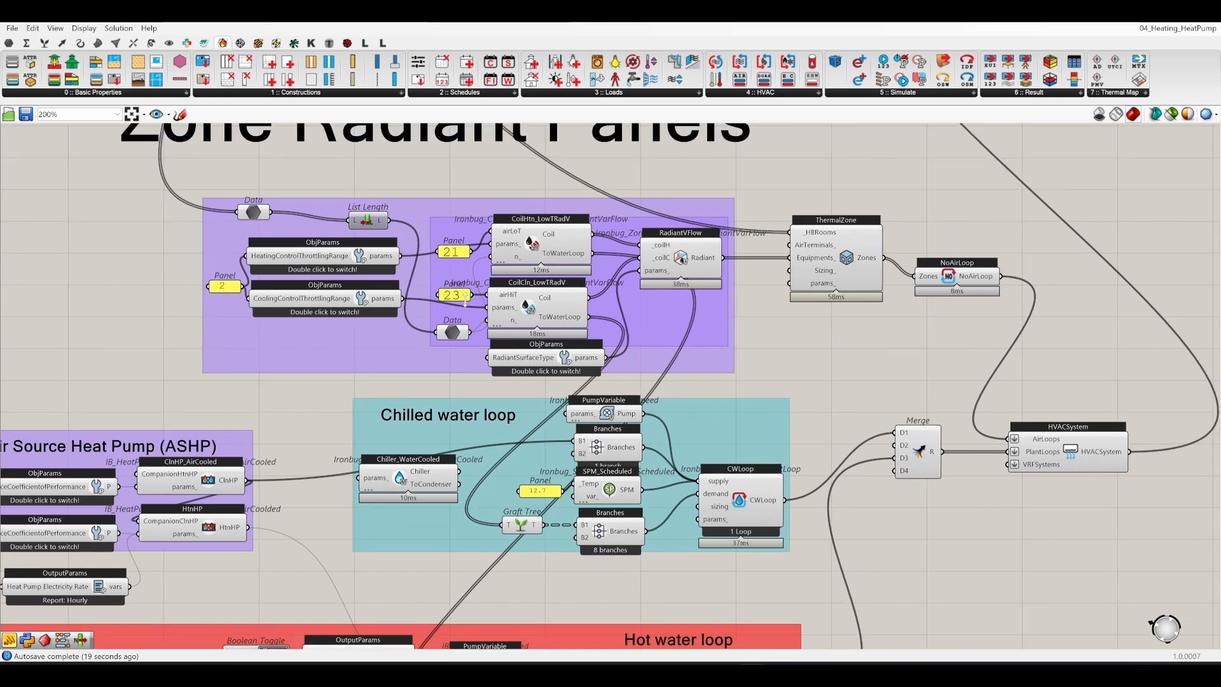
right_drag(831, 333, 814, 376)
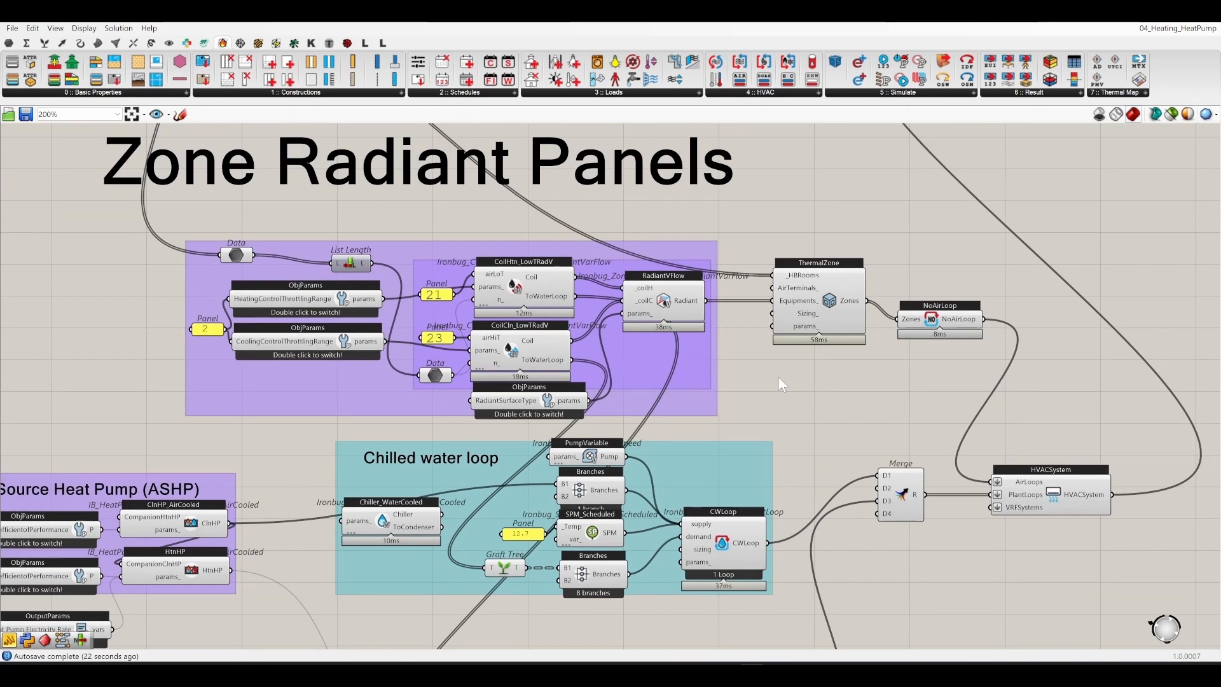
key(ctrl+s)
Step: Switch on the Boolean Toggle feeding the _write and run_ inputs of HB Model to OSM to rerun the simulation
scroll(754, 379, down, 5)
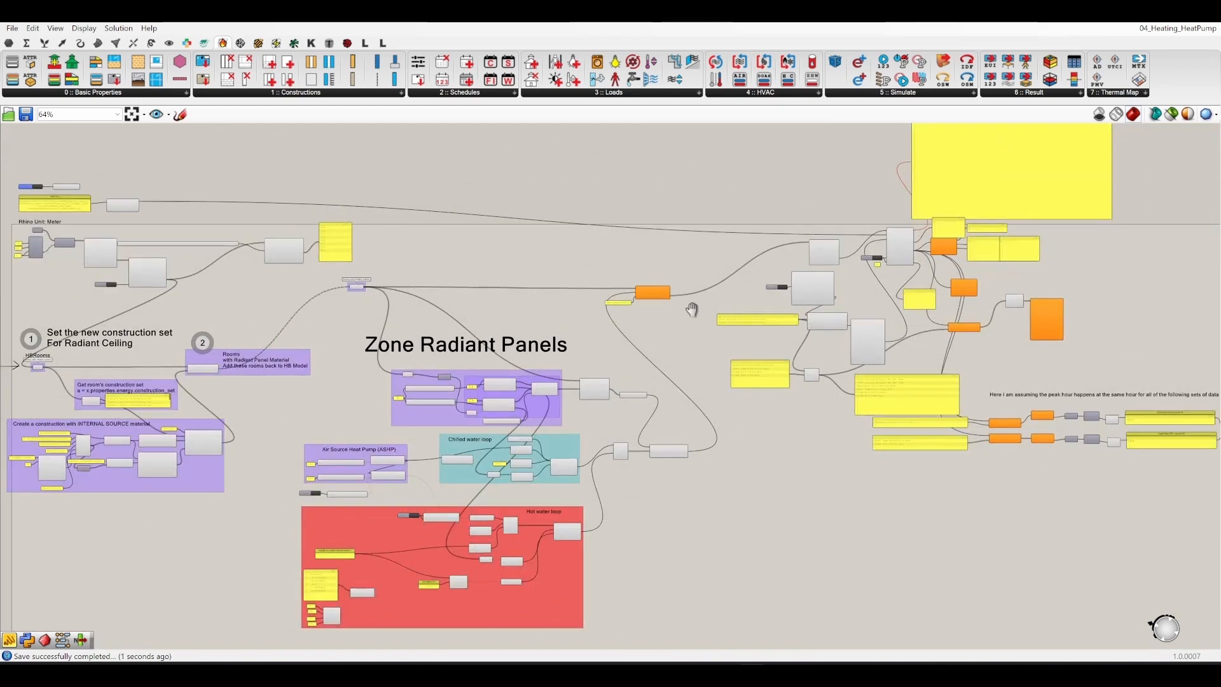
right_drag(747, 307, 619, 327)
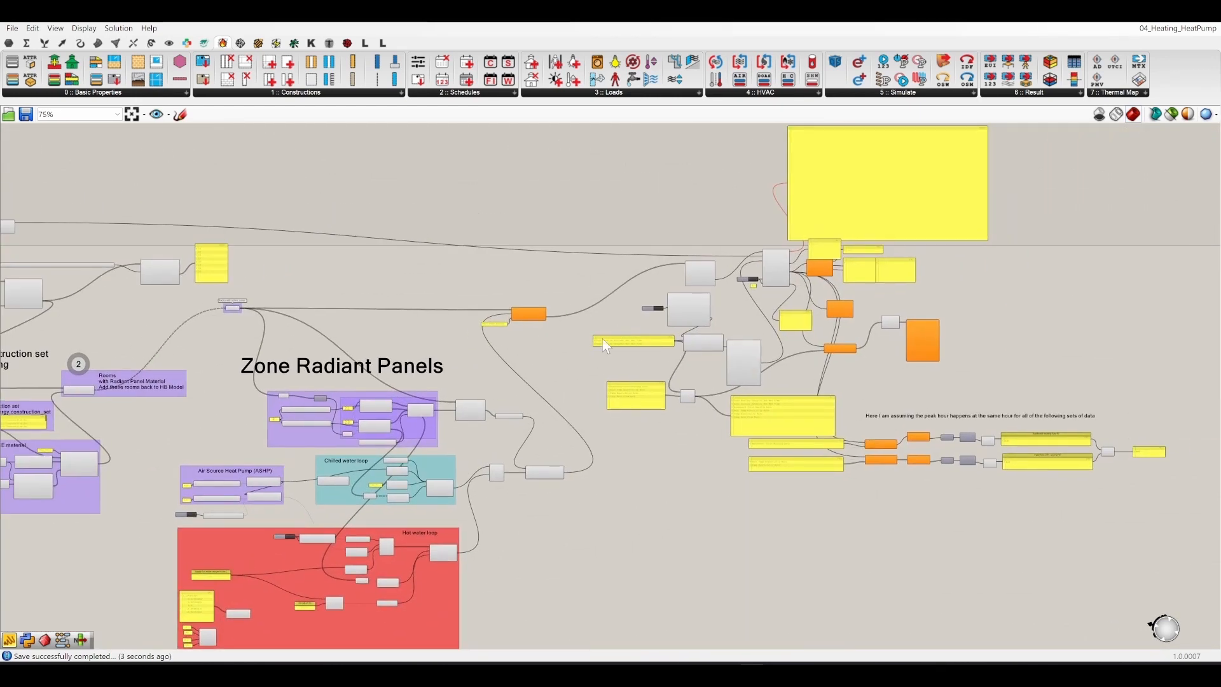
scroll(633, 336, up, 5)
right_drag(943, 207, 581, 345)
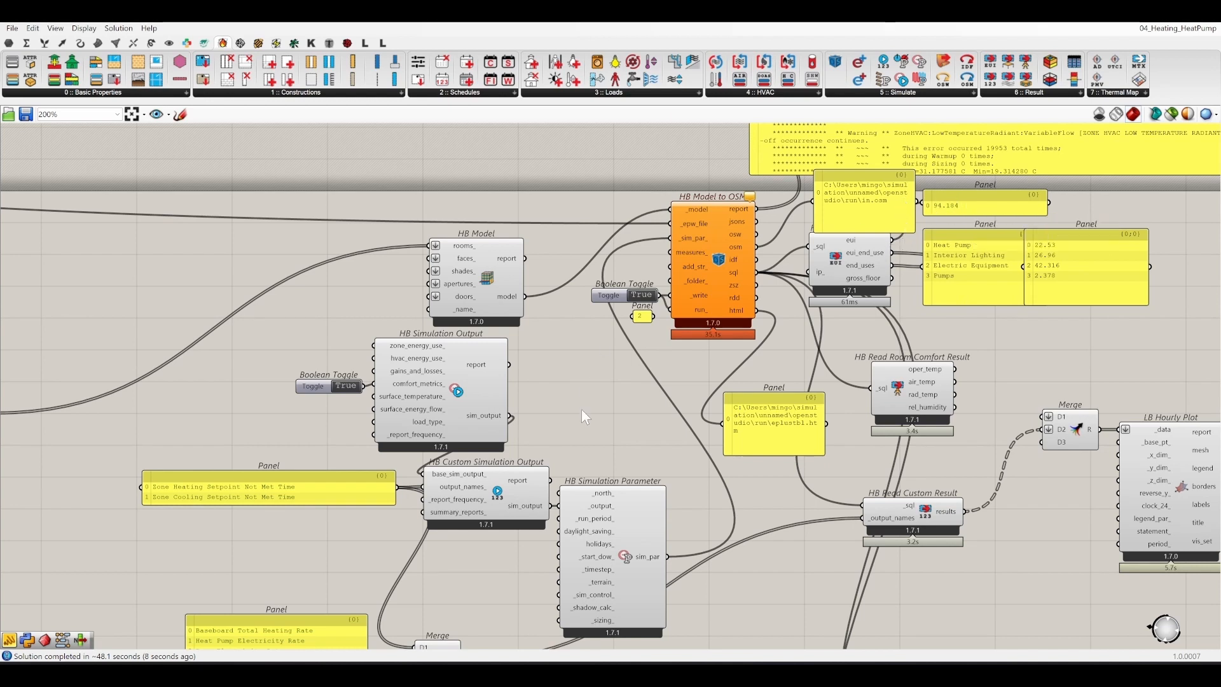
Step: Examine the radiant coils' control temperature panels and their connections to the chilled water loop
right_drag(582, 427, 832, 220)
scroll(832, 220, down, 5)
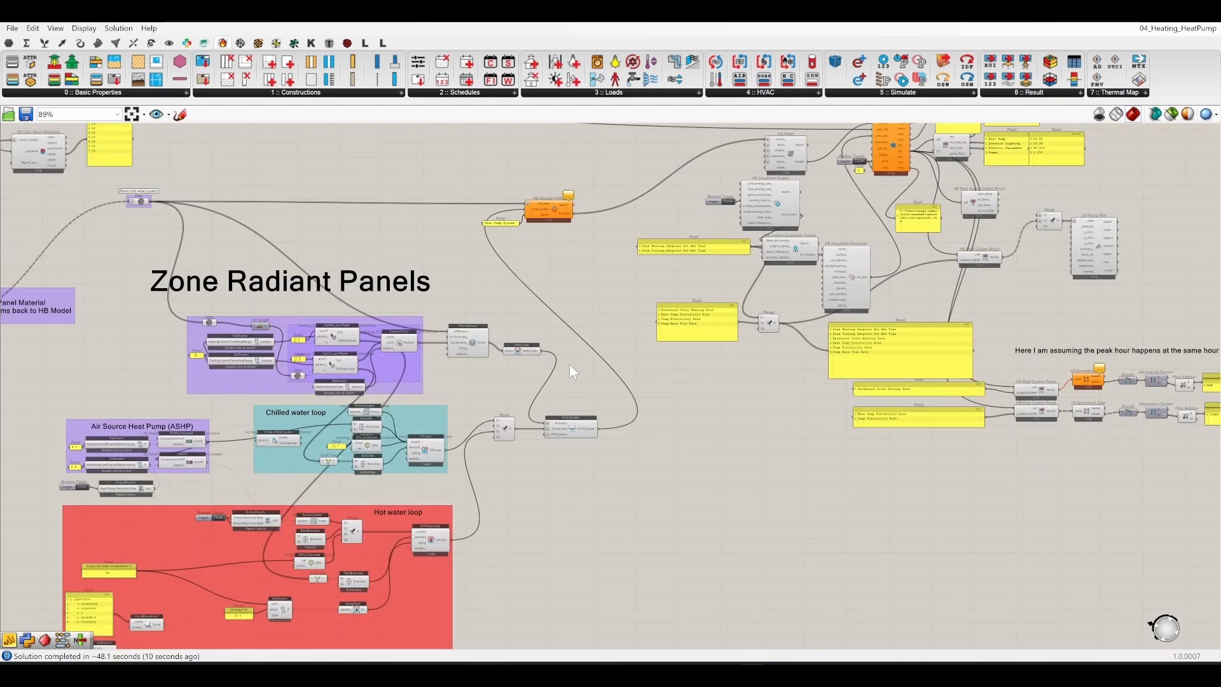
scroll(380, 443, up, 5)
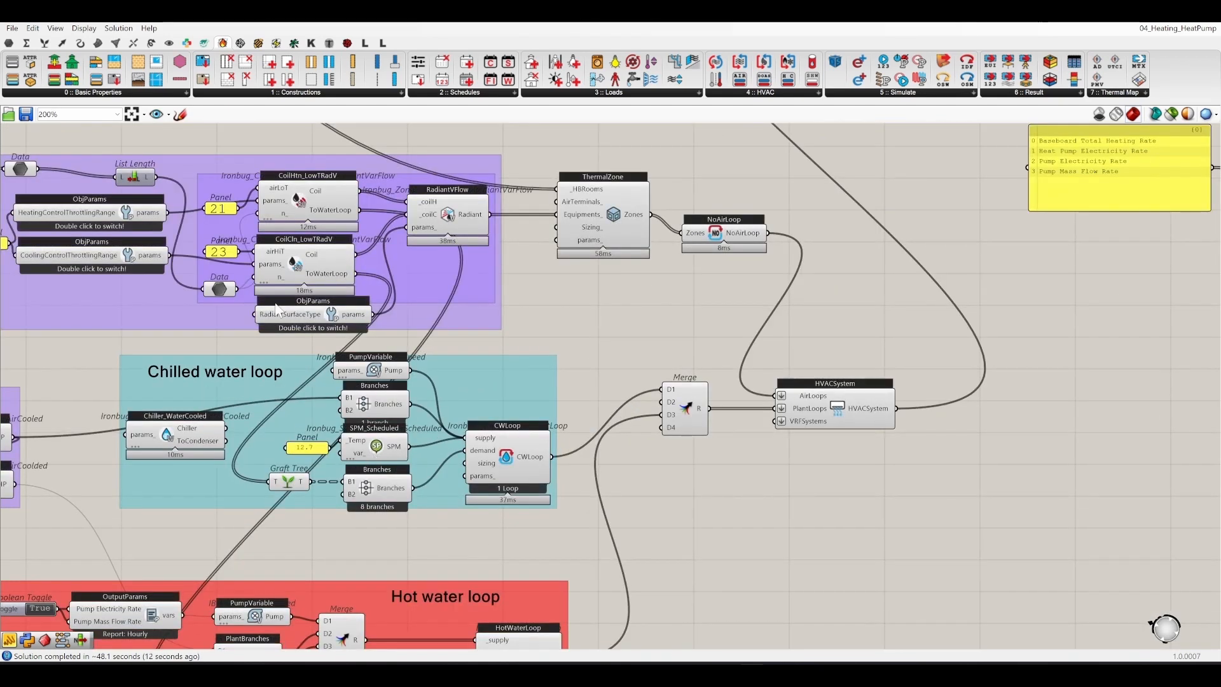
right_drag(562, 283, 576, 319)
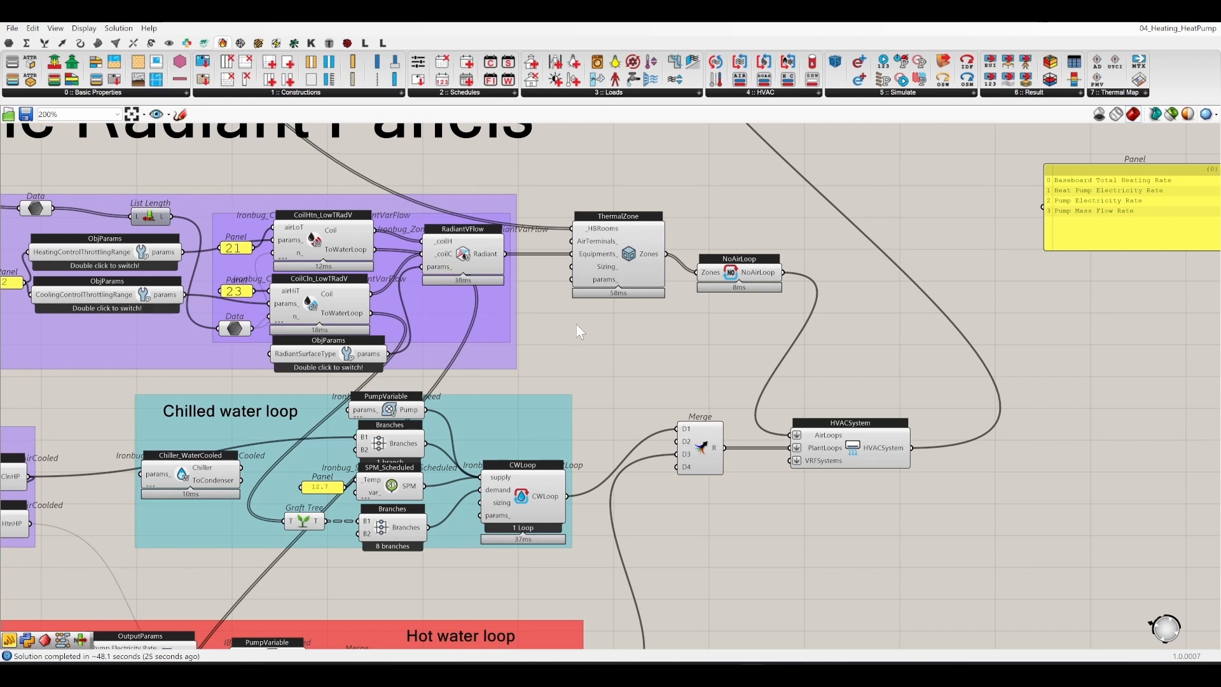
scroll(546, 338, down, 2)
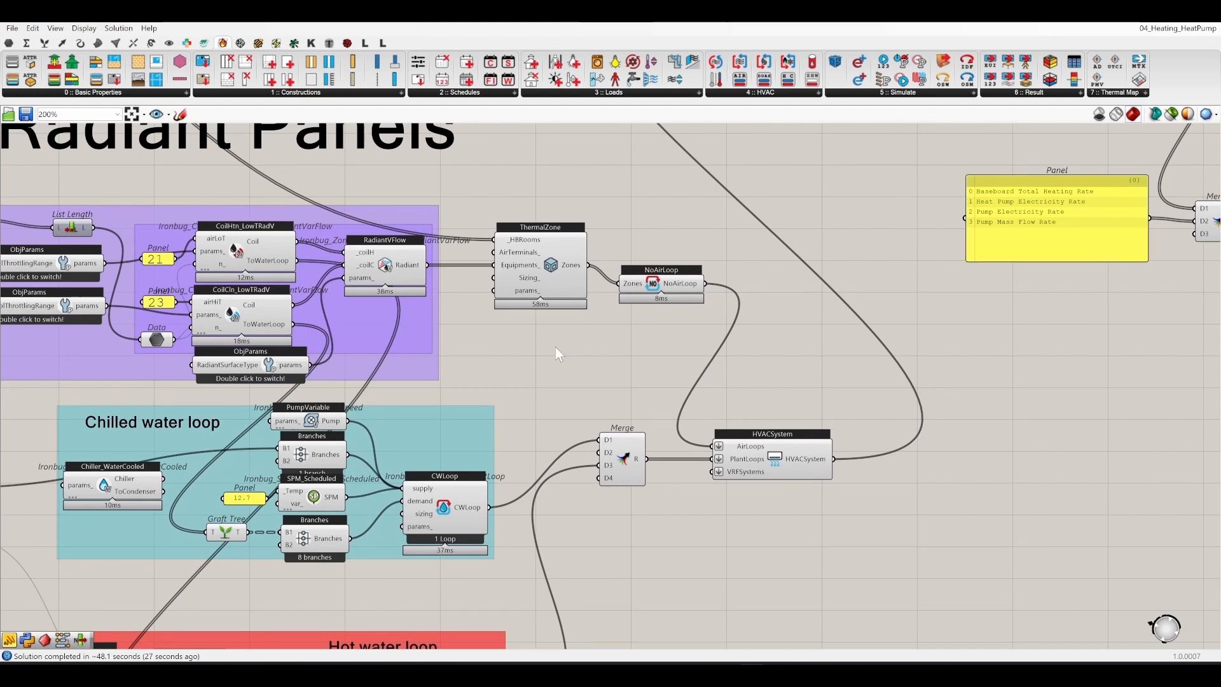
scroll(463, 384, down, 4)
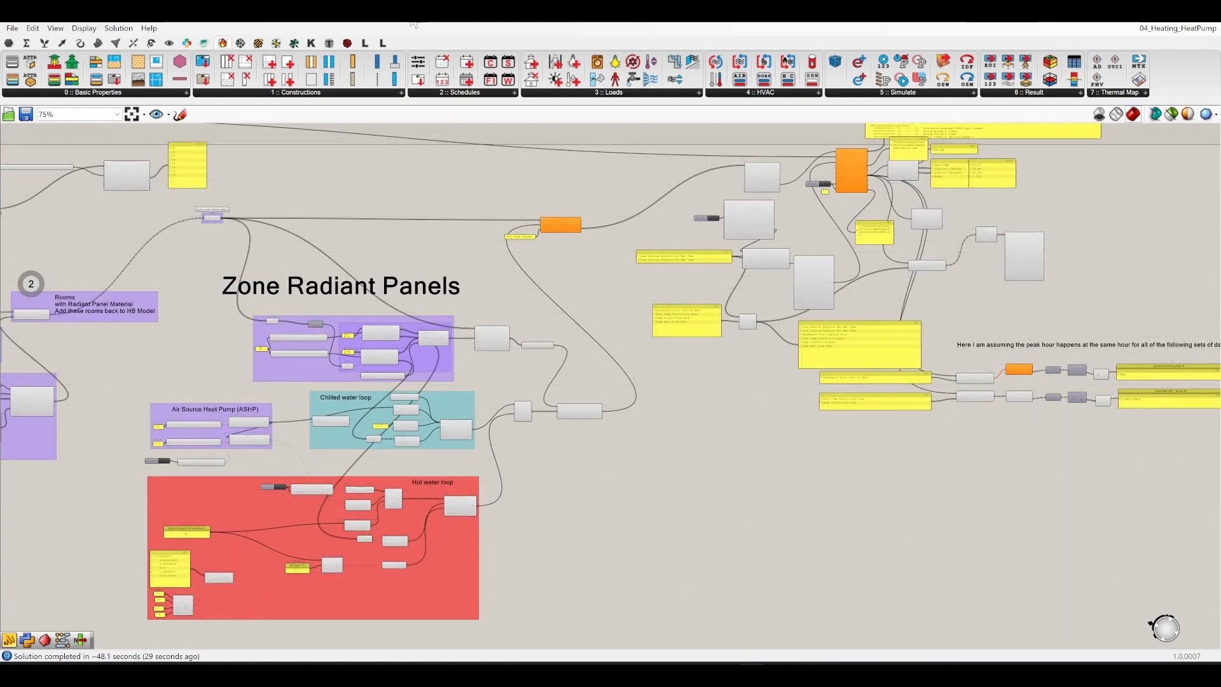
Step: Move the Grasshopper window aside and examine the rooms' heating and cooling Setpoint Not Met Time plots in Rhino's Top view
drag(413, 14, 1050, 176)
right_drag(374, 450, 402, 445)
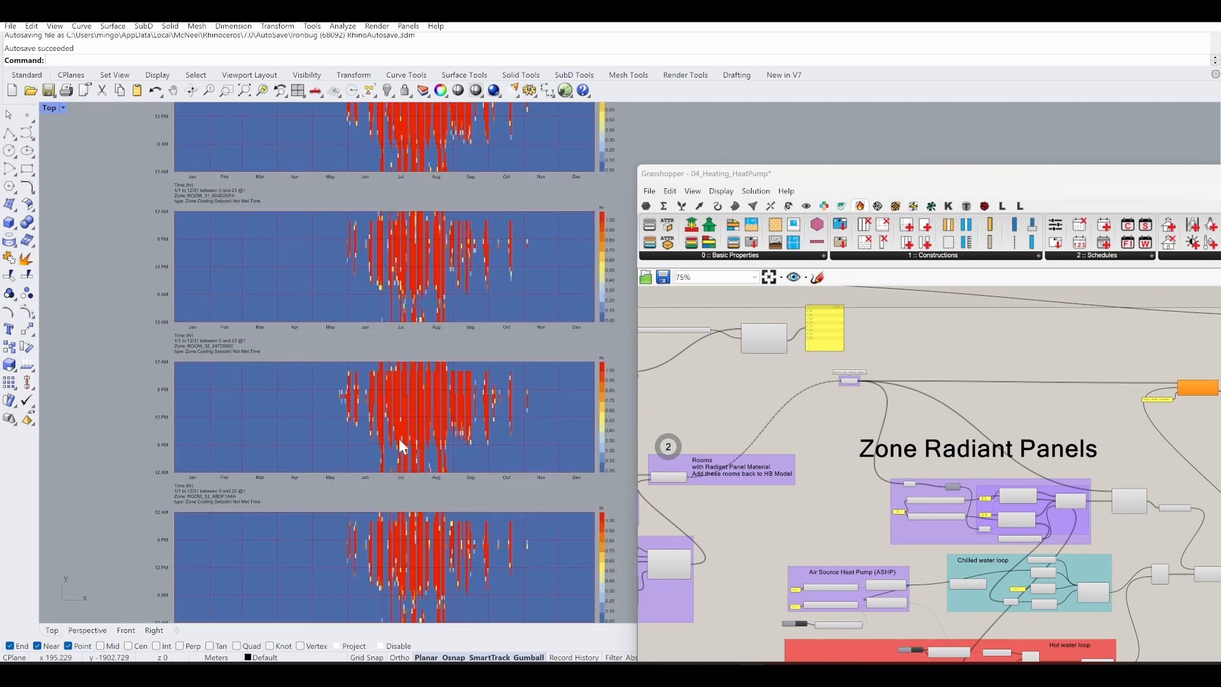
scroll(407, 438, down, 8)
right_drag(444, 218, 412, 537)
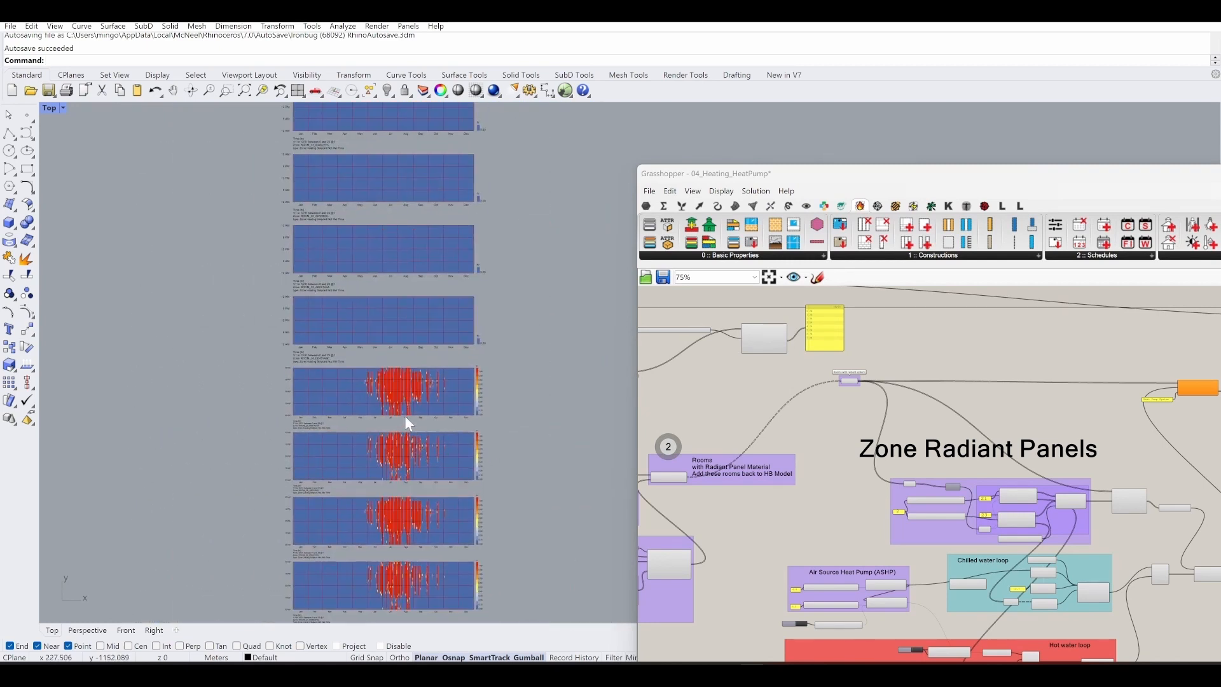
scroll(405, 416, up, 5)
right_drag(417, 394, 380, 329)
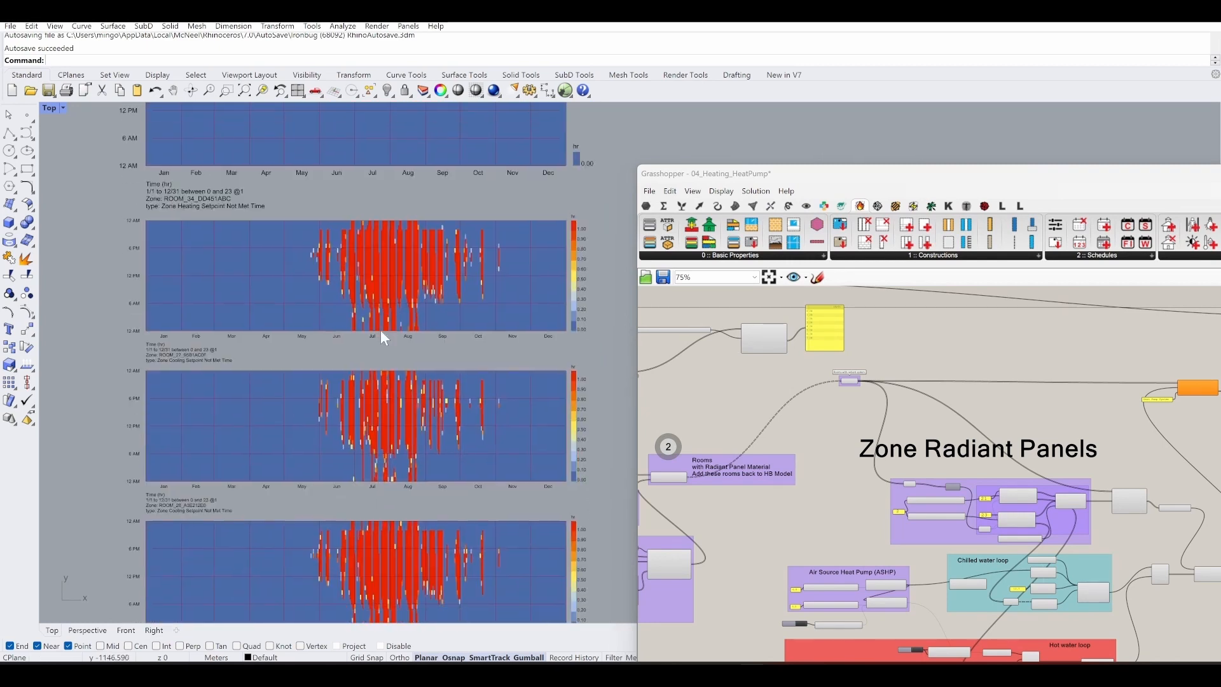
scroll(225, 370, up, 6)
scroll(235, 380, down, 5)
right_drag(399, 504, 278, 361)
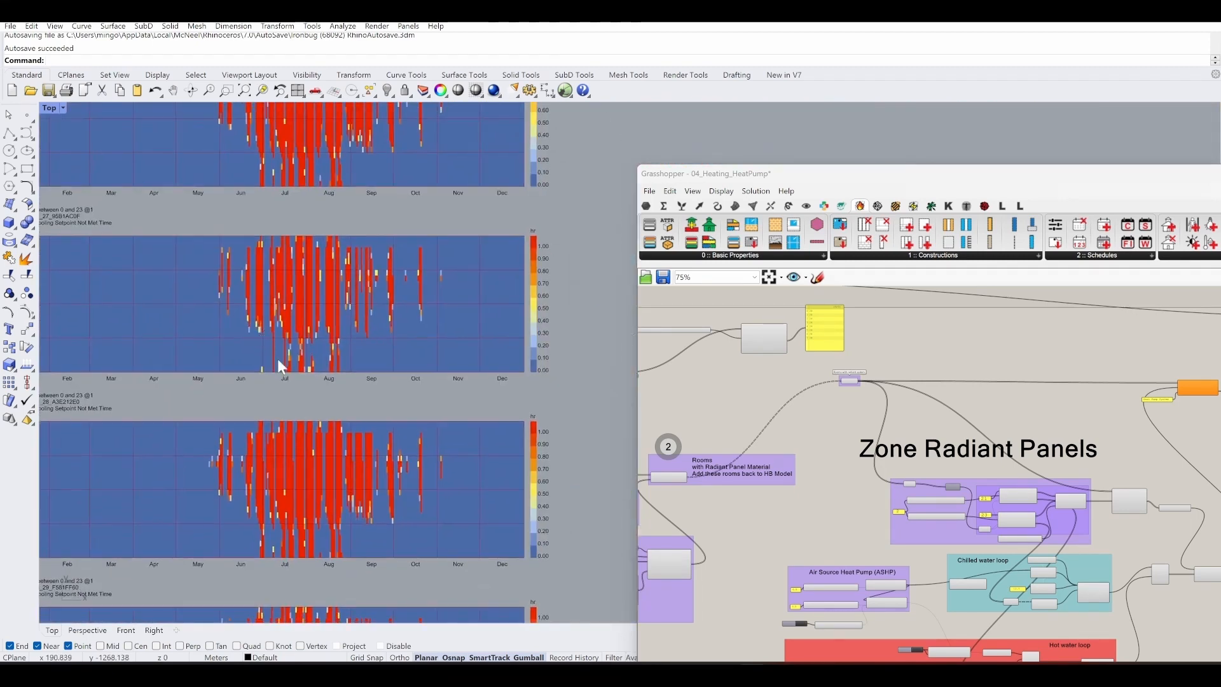
right_drag(338, 505, 337, 312)
Step: Maximize Grasshopper over Rhino again and inspect the CoilCln_LowTRadV cooling coil in the Zone Radiant Panels group
drag(940, 181, 285, 148)
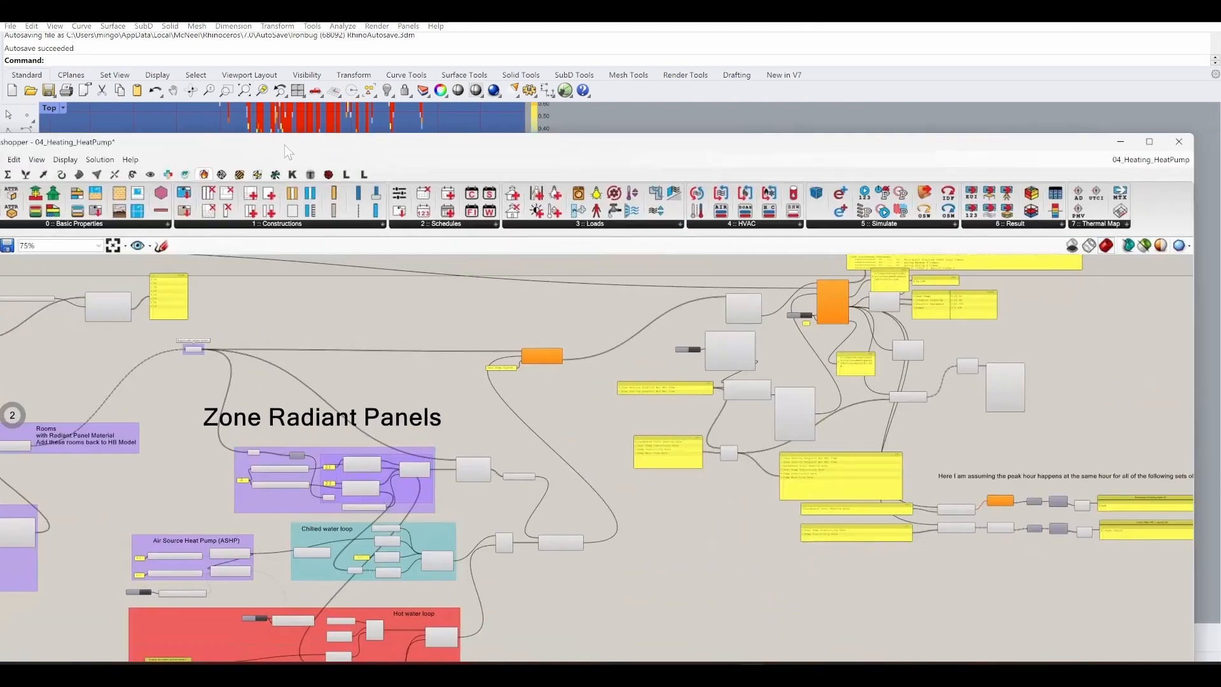
click(1149, 141)
scroll(596, 429, up, 5)
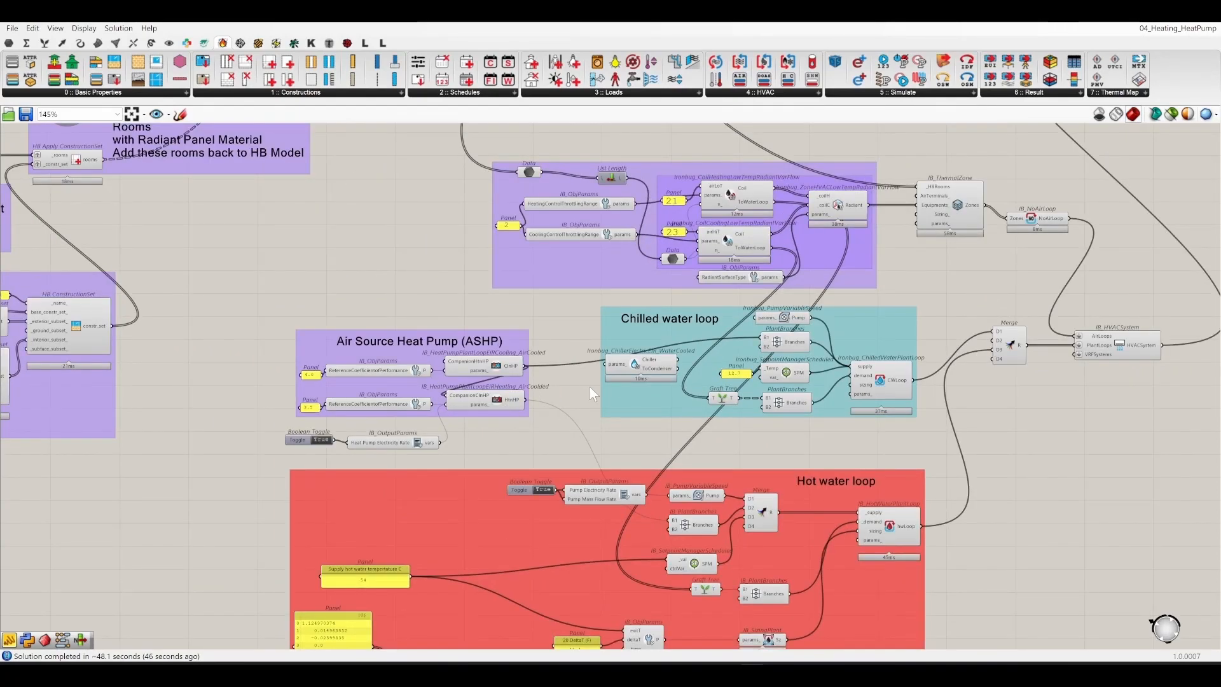
right_drag(581, 387, 512, 428)
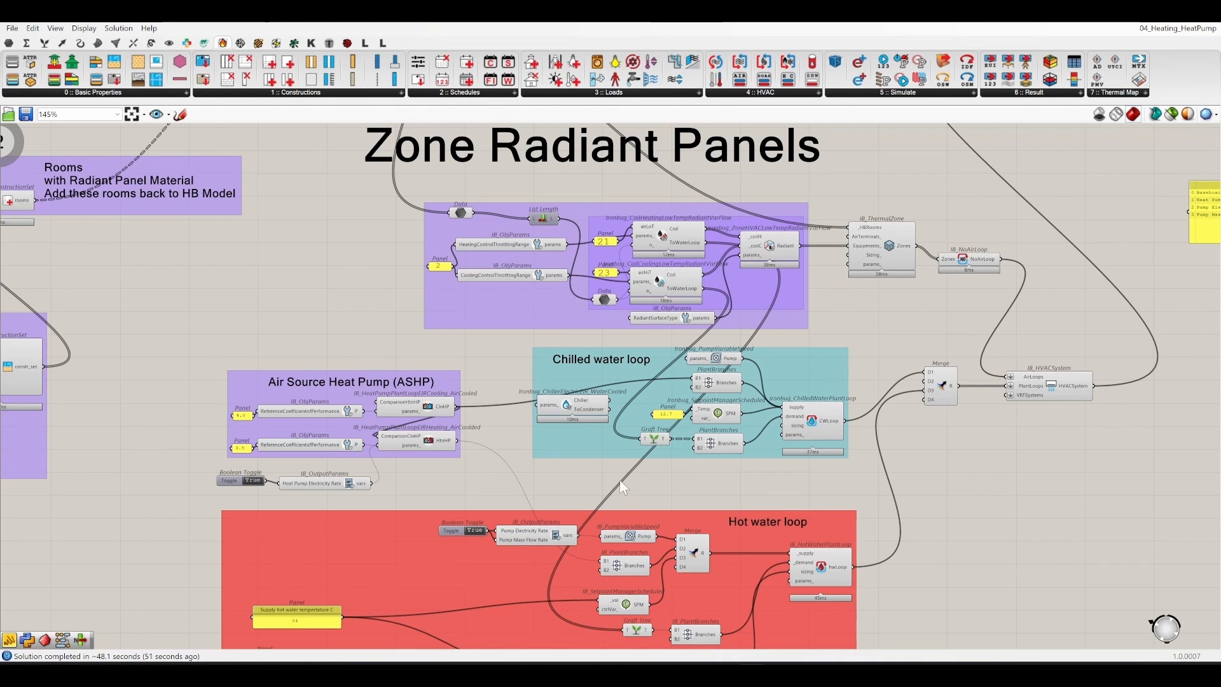
right_drag(479, 348, 575, 440)
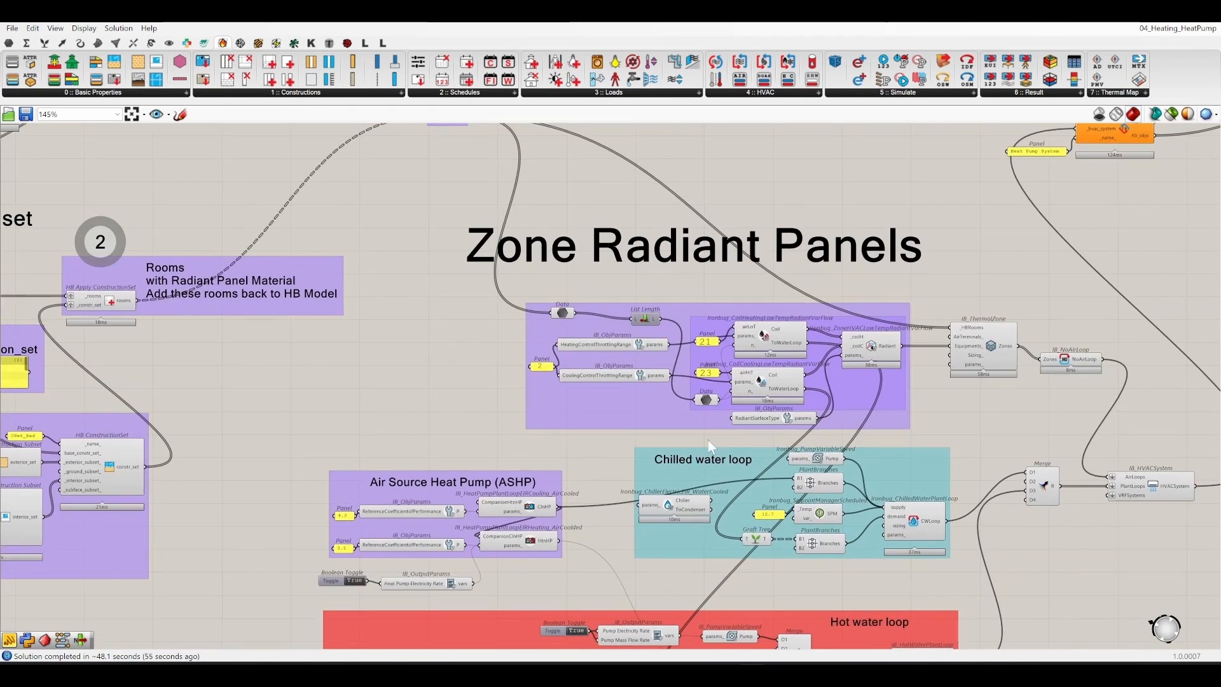
scroll(731, 437, up, 2)
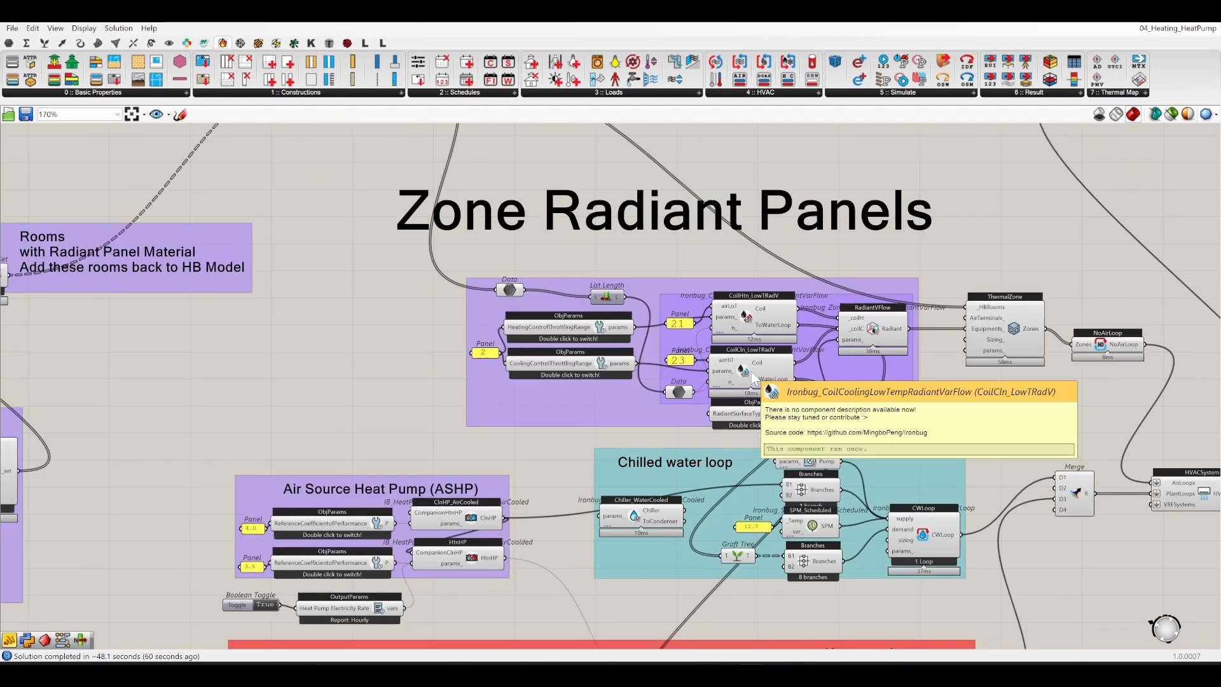
click(752, 377)
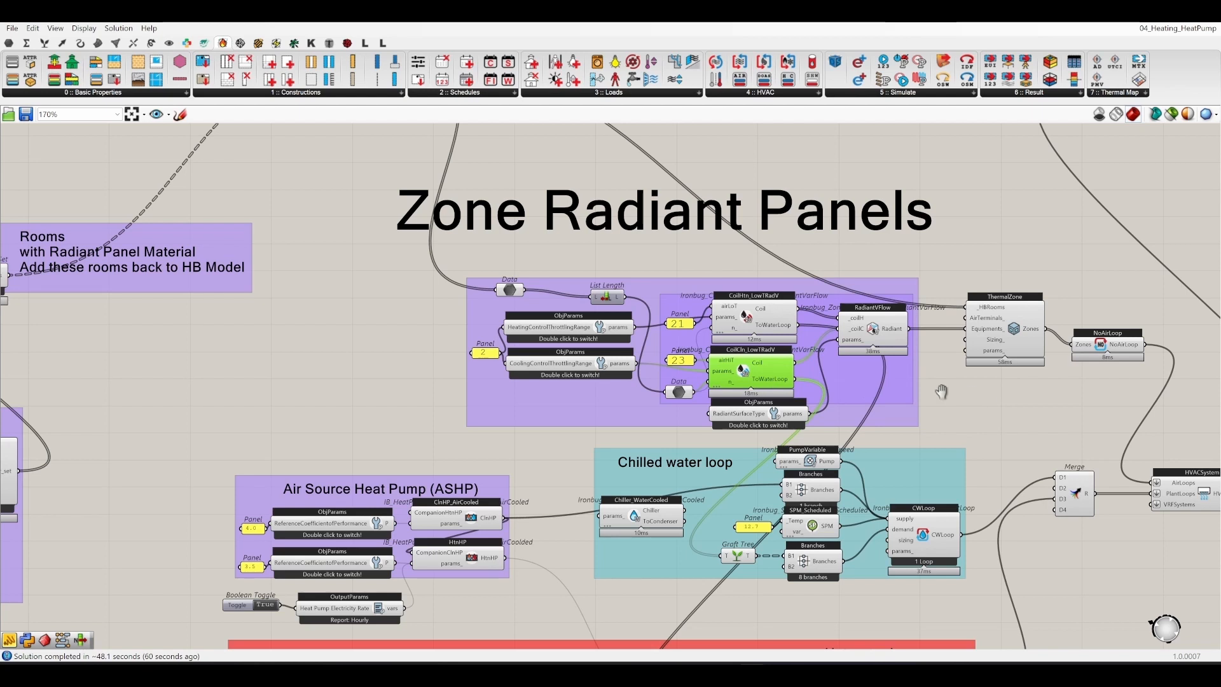
right_drag(979, 404, 824, 375)
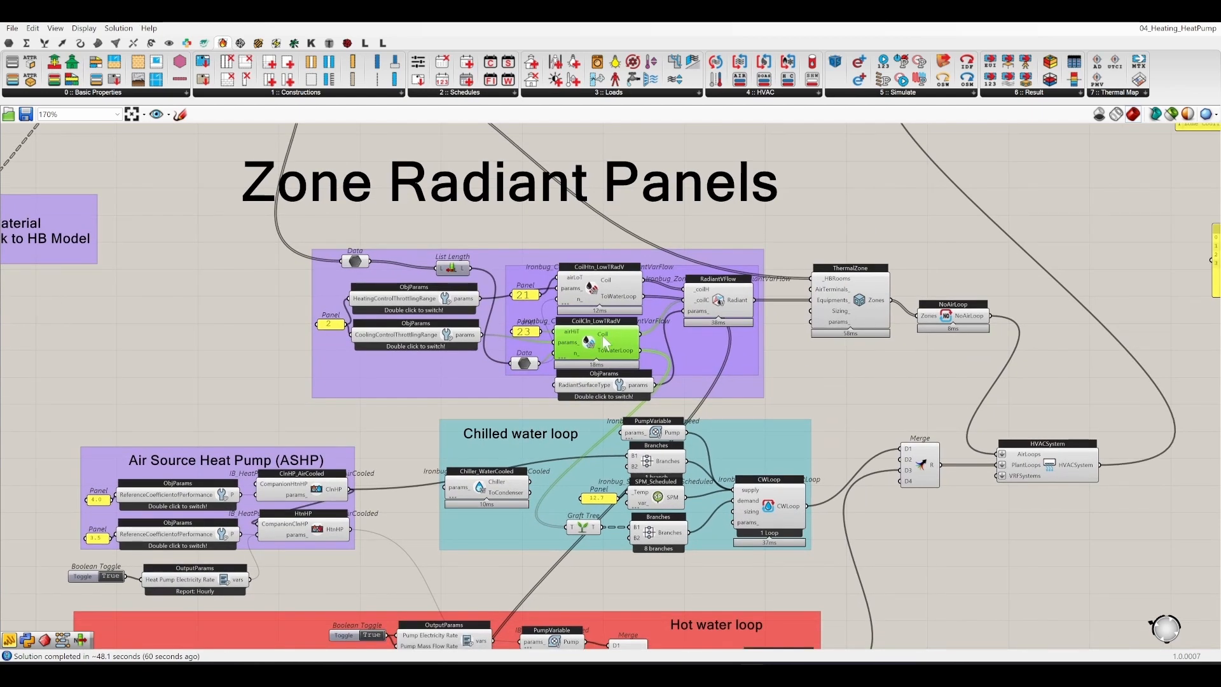